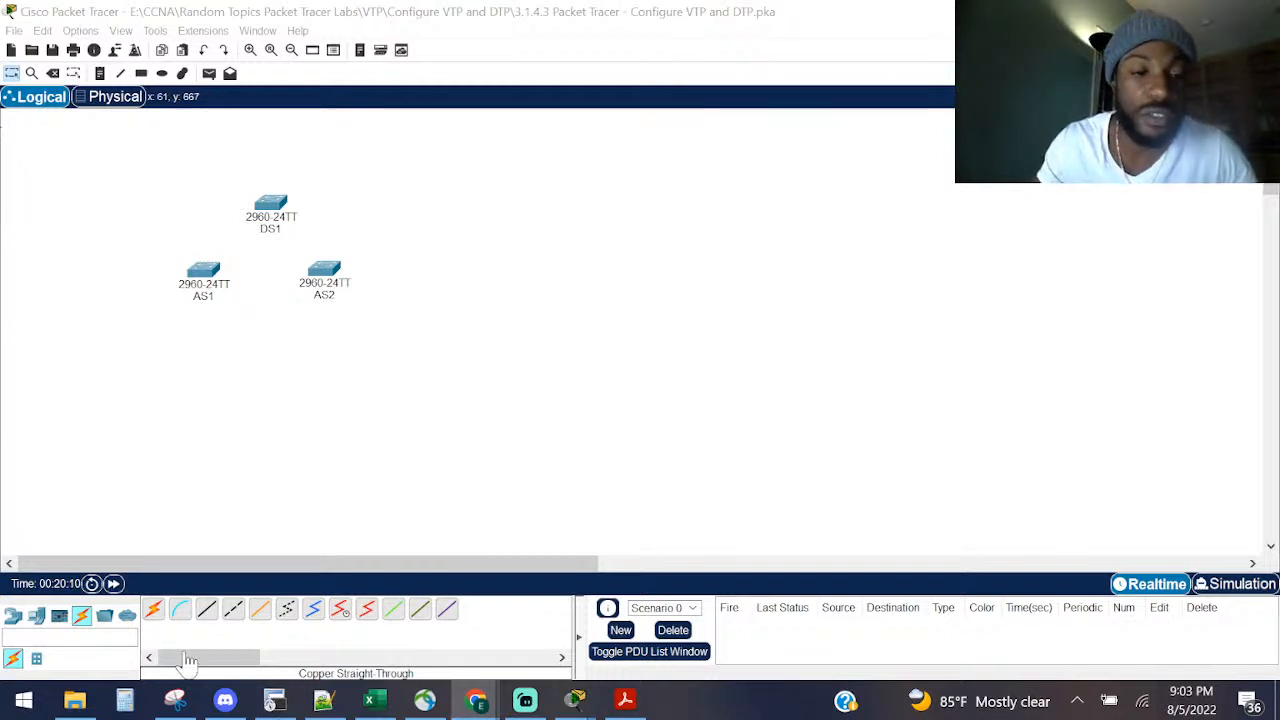
Step: Open the VLANs.pdf cheat sheet and scroll through it
{"action": "left_click", "coordinate": [625, 700]}
{"action": "scroll", "coordinate": [414, 280], "scroll_direction": "down", "scroll_amount": 10}
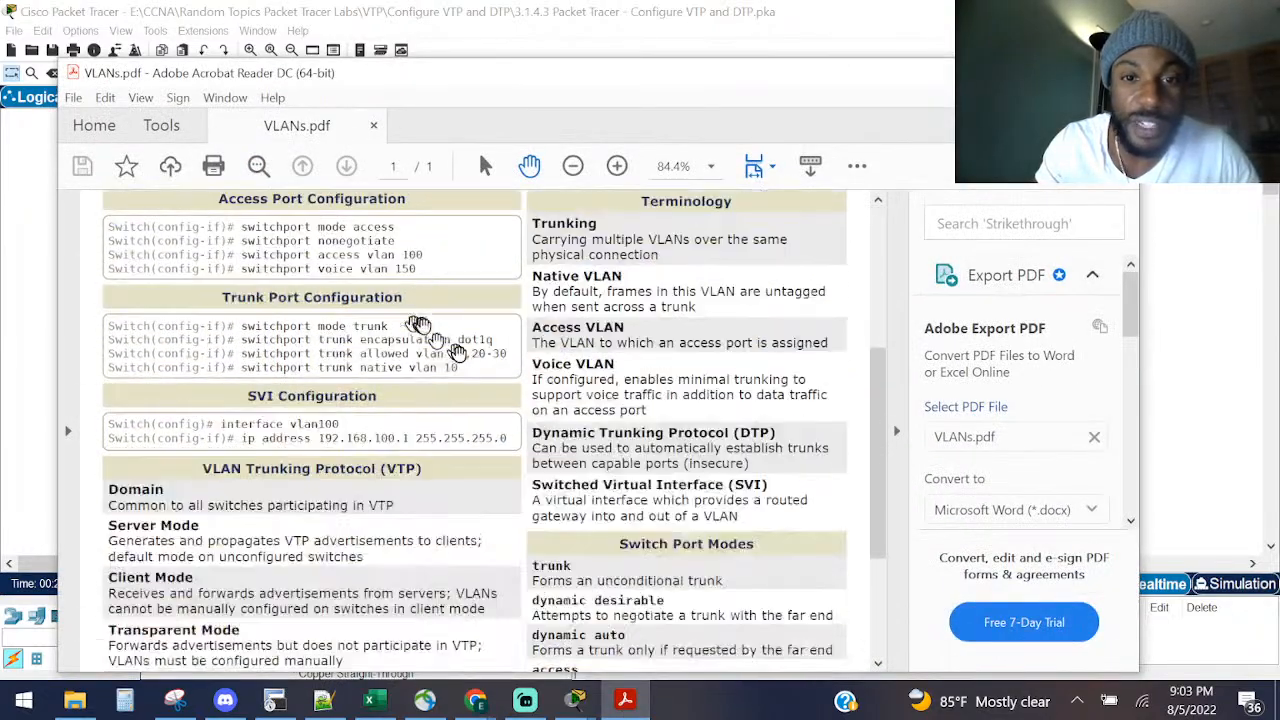
{"action": "scroll", "coordinate": [485, 415], "scroll_direction": "up", "scroll_amount": 10}
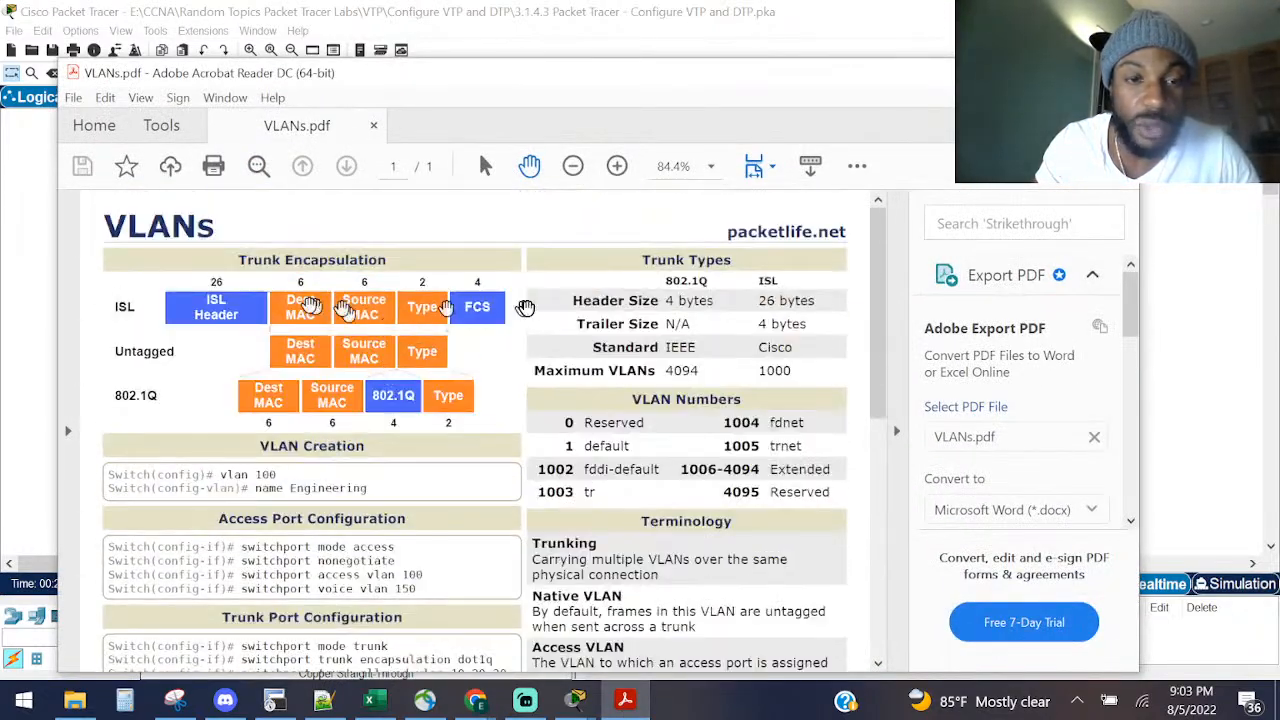
{"action": "scroll", "coordinate": [178, 420], "scroll_direction": "down", "scroll_amount": 2}
{"action": "scroll", "coordinate": [190, 420], "scroll_direction": "down", "scroll_amount": 6}
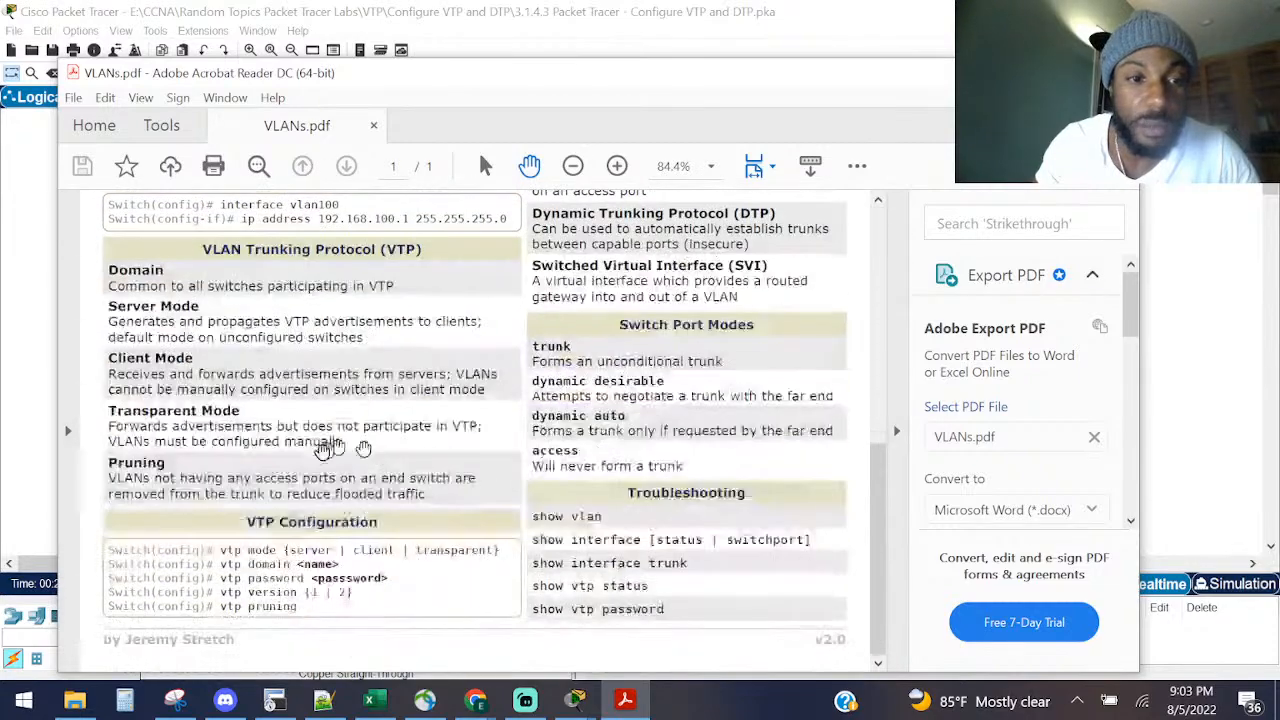
{"action": "scroll", "coordinate": [243, 440], "scroll_direction": "up", "scroll_amount": 2}
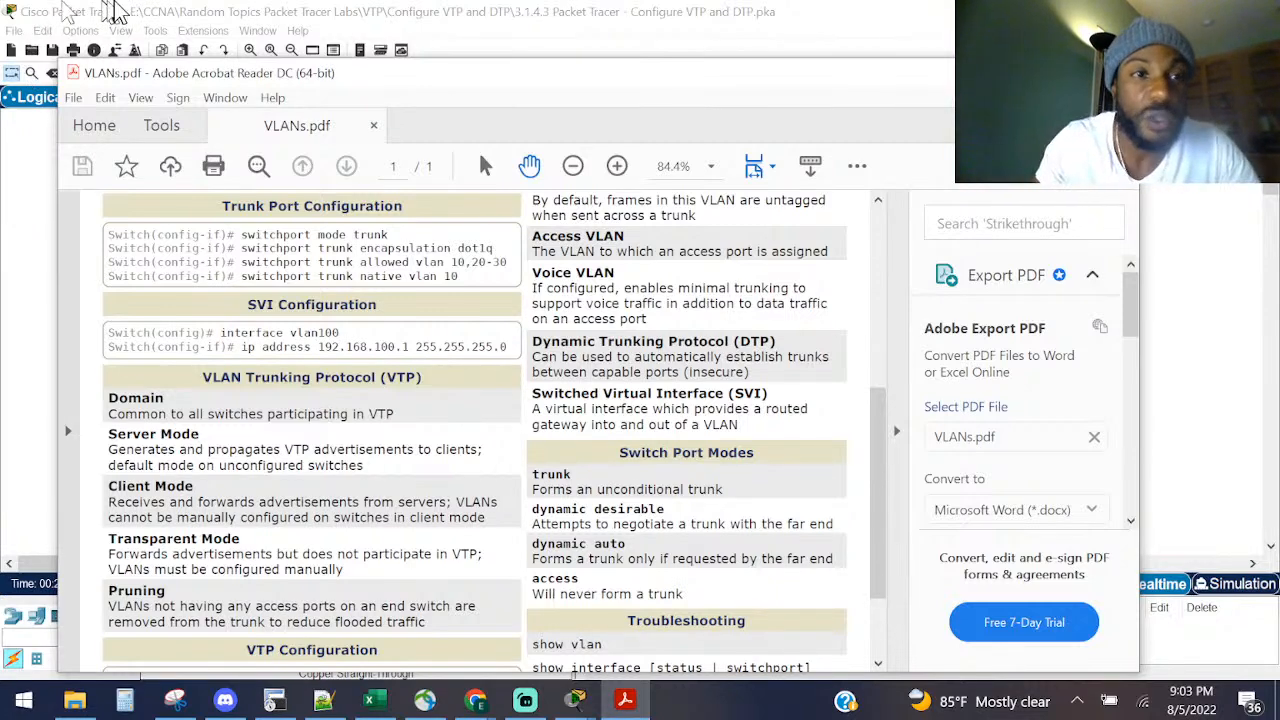
Step: Return to the Packet Tracer topology and select switches AS1 and AS2 together
{"action": "left_click", "coordinate": [113, 10]}
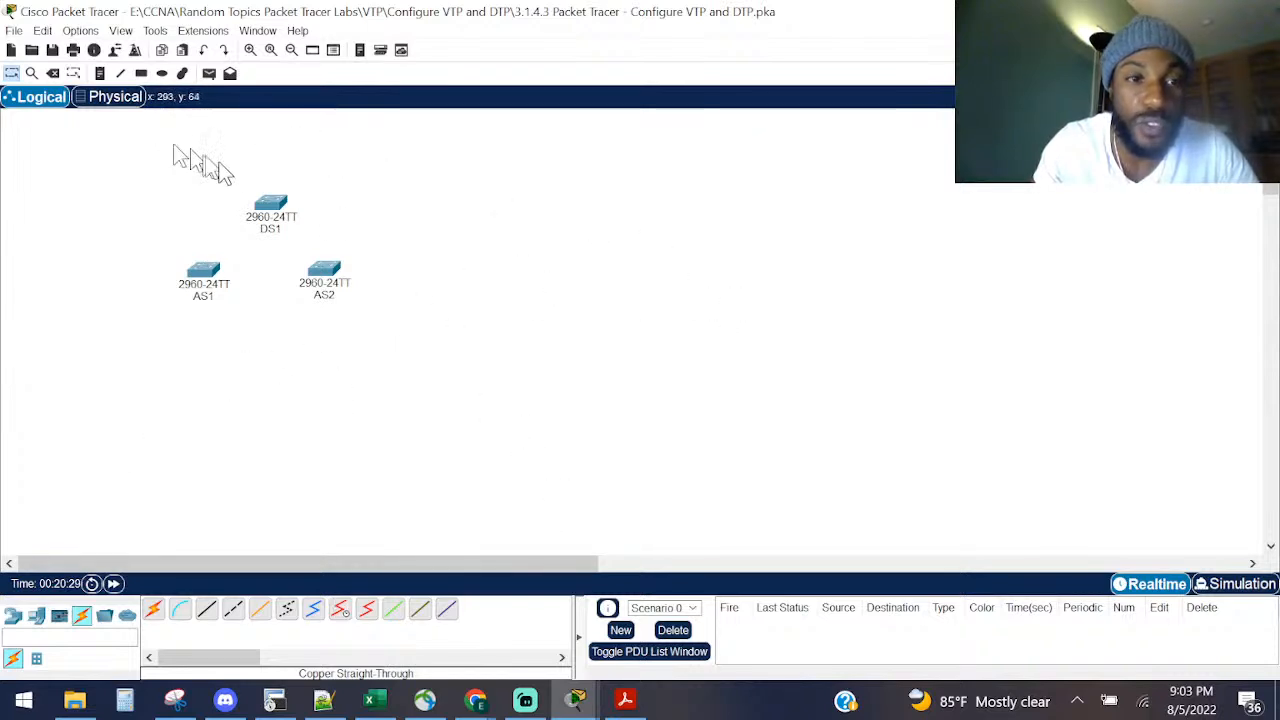
{"action": "left_click_drag", "start_coordinate": [308, 175], "coordinate": [326, 220]}
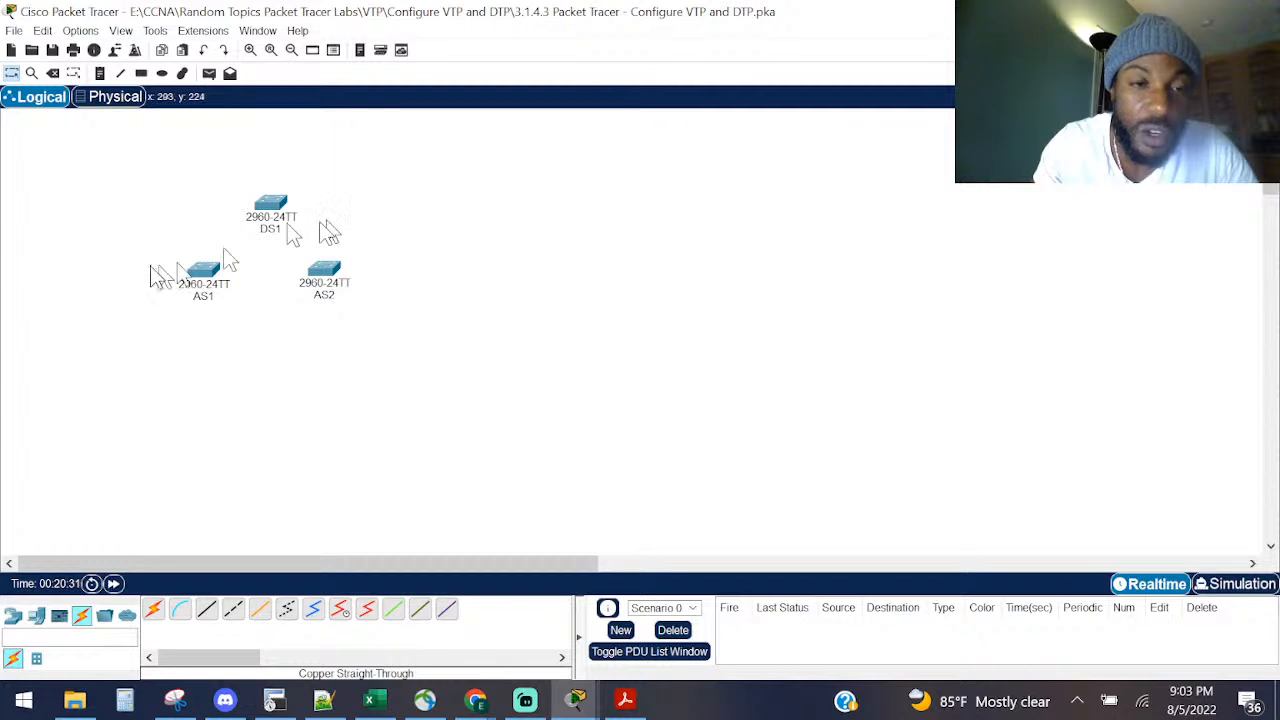
{"action": "left_click_drag", "start_coordinate": [128, 261], "coordinate": [878, 612]}
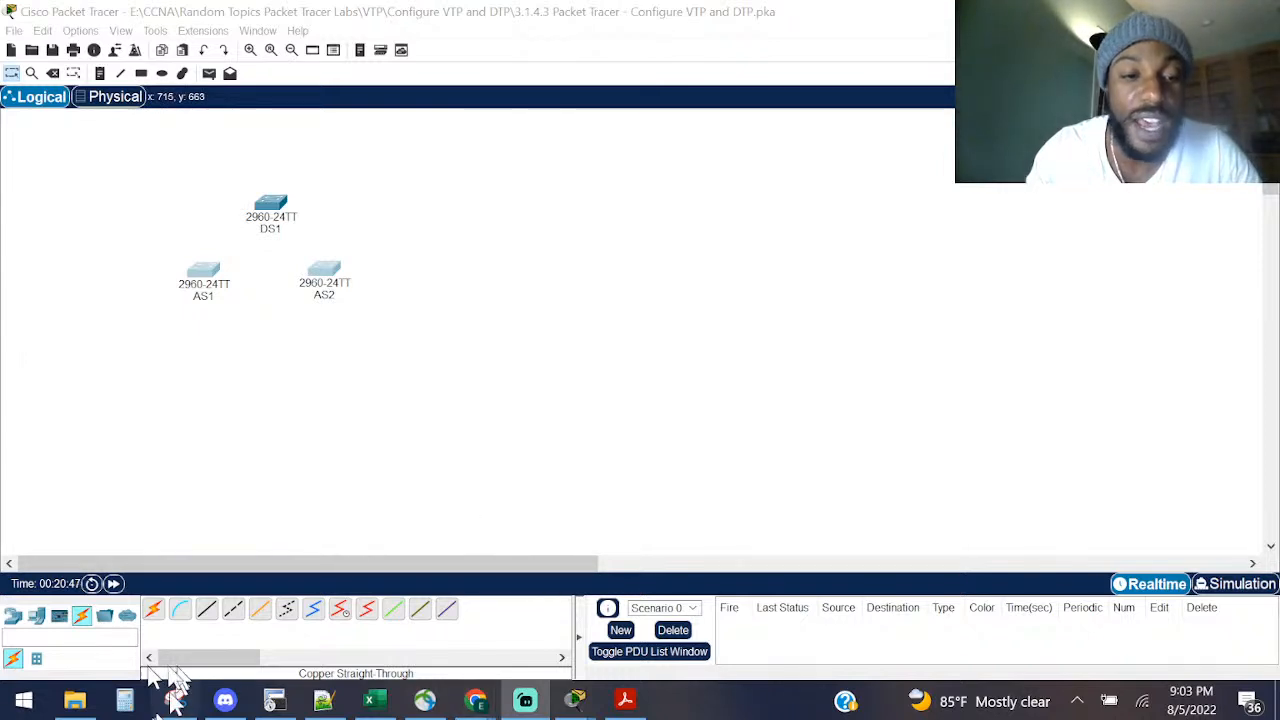
{"action": "left_click", "coordinate": [225, 700]}
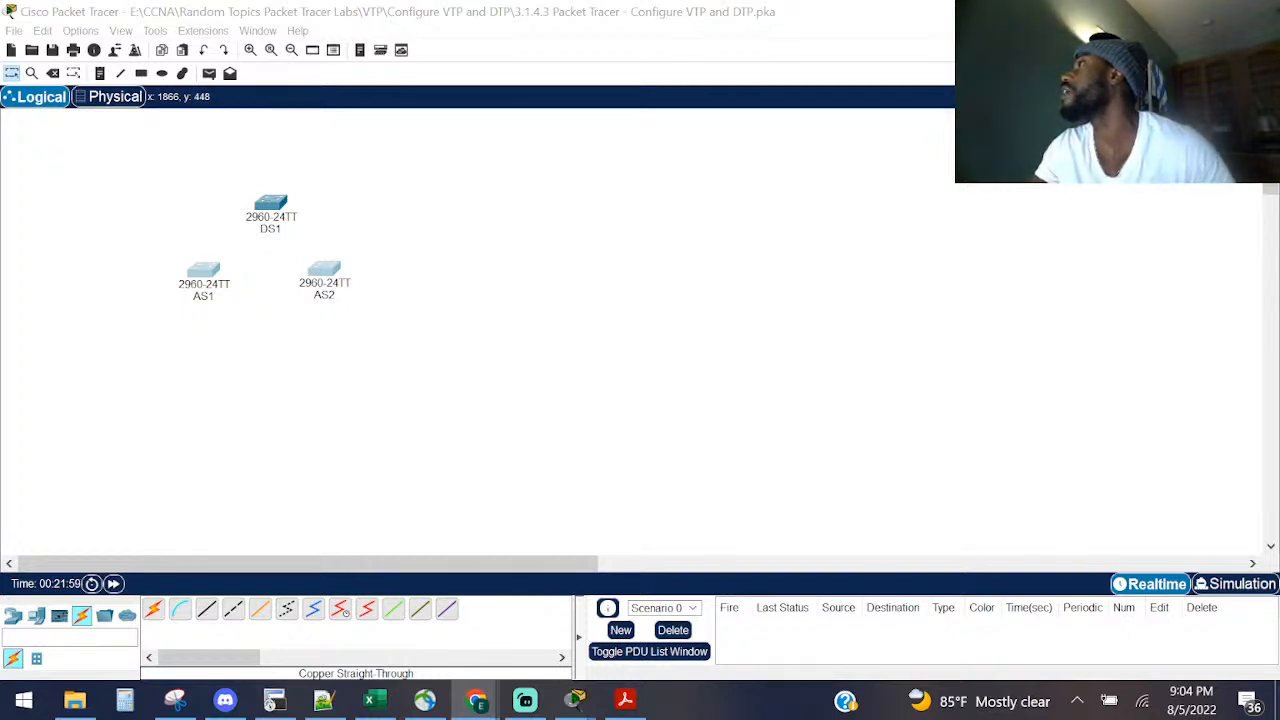
Step: Show and hide the VLANs cheat sheet, then cancel the file open dialog
{"action": "left_click", "coordinate": [625, 700]}
{"action": "left_click", "coordinate": [625, 700]}
{"action": "left_click", "coordinate": [625, 700]}
{"action": "left_click", "coordinate": [625, 700]}
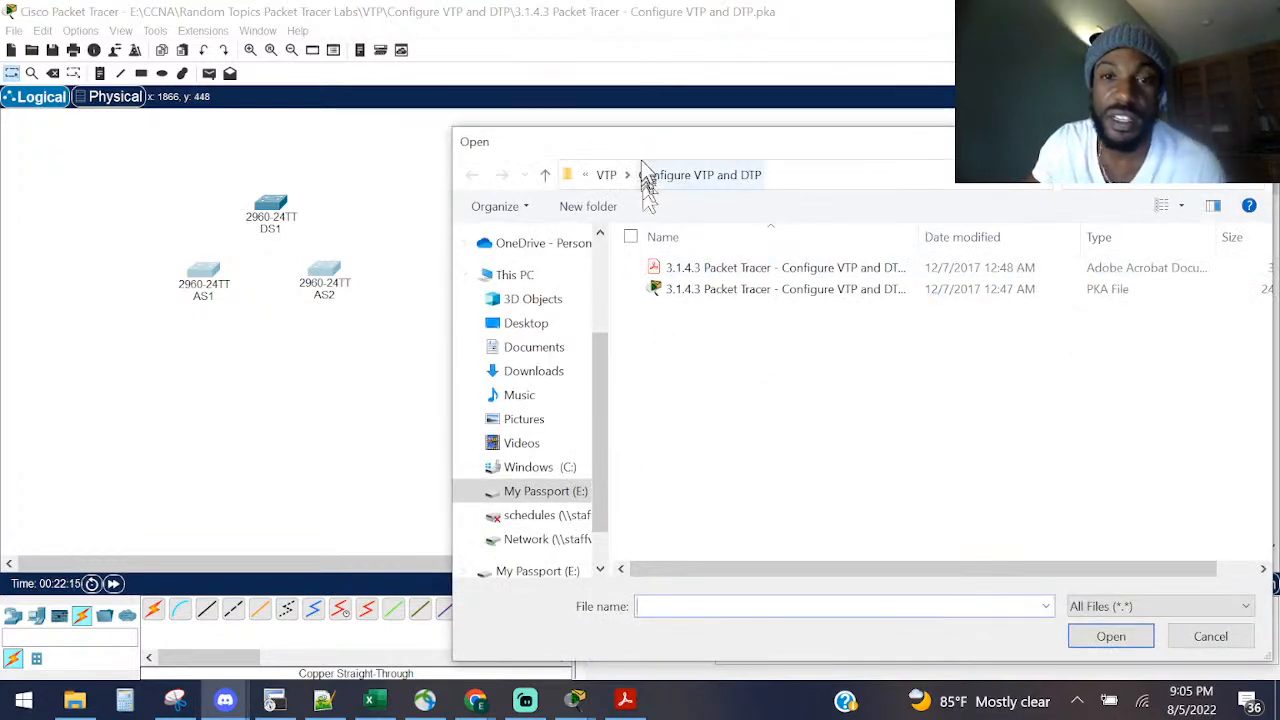
{"action": "key", "text": "Escape"}
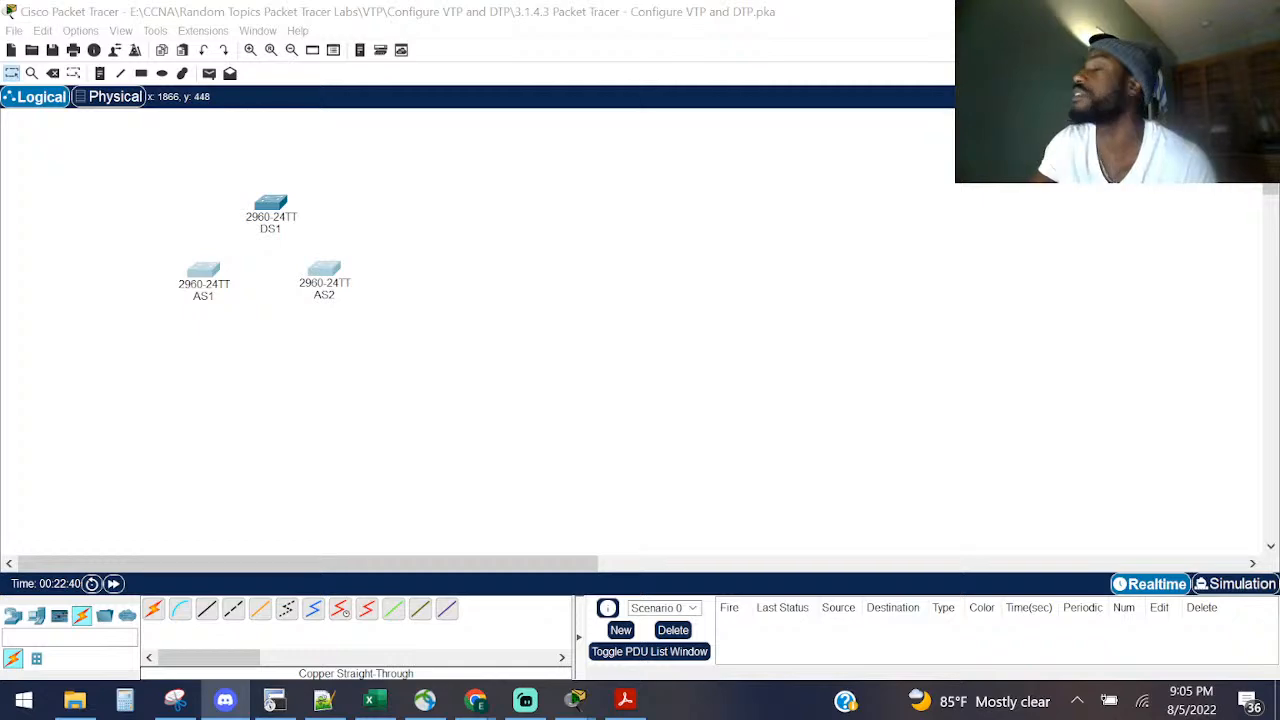
Step: Reopen VLANs.pdf and highlight the VTP heading and the VTP Domain line
{"action": "left_click", "coordinate": [625, 700]}
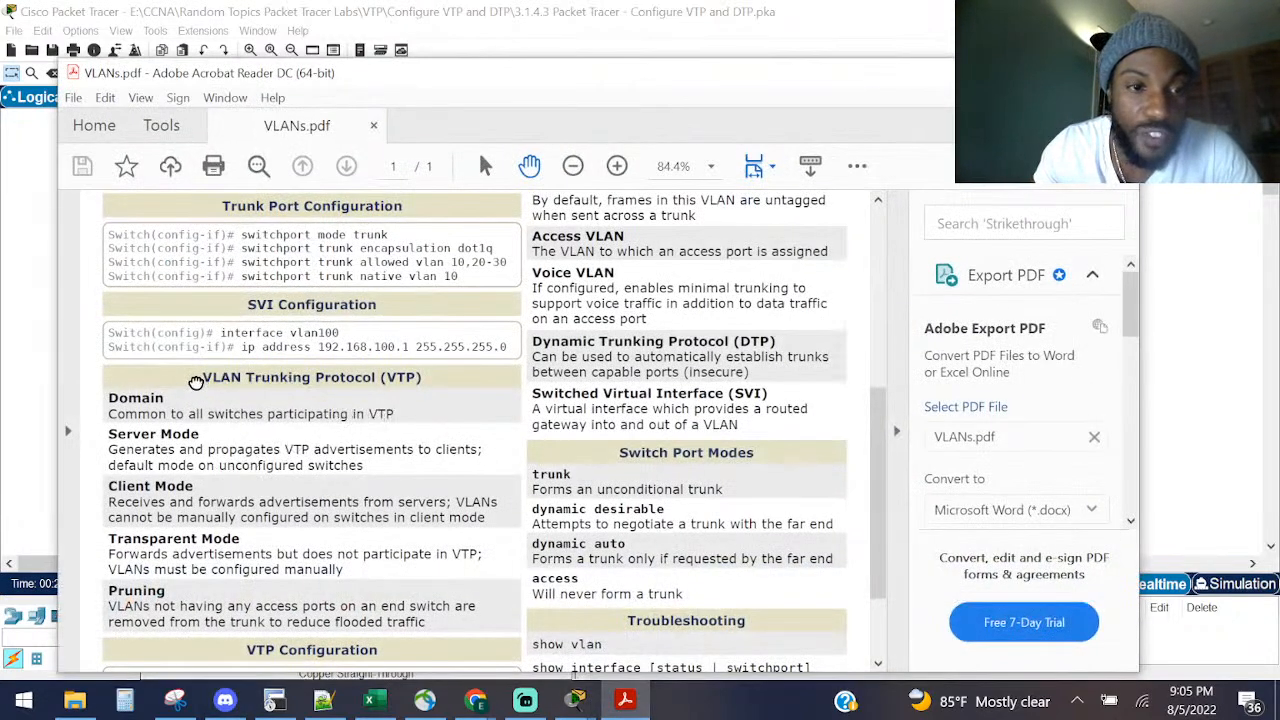
{"action": "left_click_drag", "start_coordinate": [198, 381], "coordinate": [435, 385]}
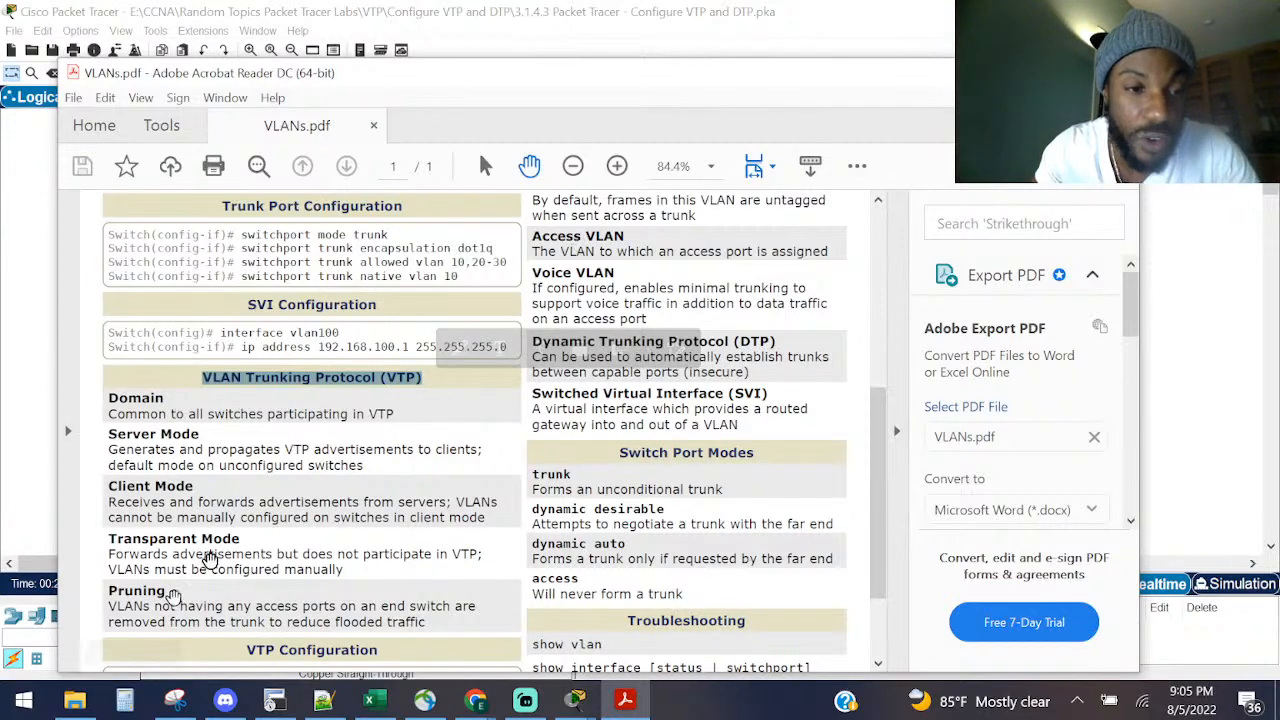
{"action": "left_click", "coordinate": [204, 410]}
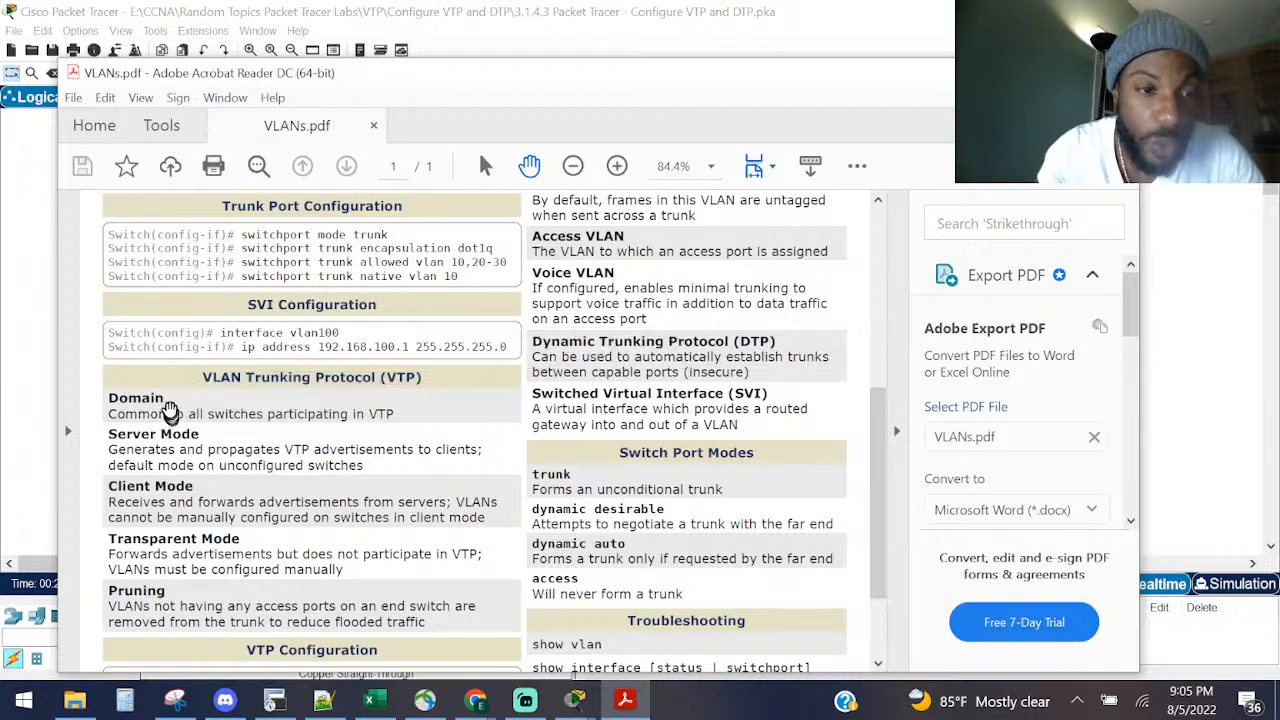
{"action": "scroll", "coordinate": [140, 392], "scroll_direction": "down", "scroll_amount": 1}
{"action": "double_click", "coordinate": [130, 391]}
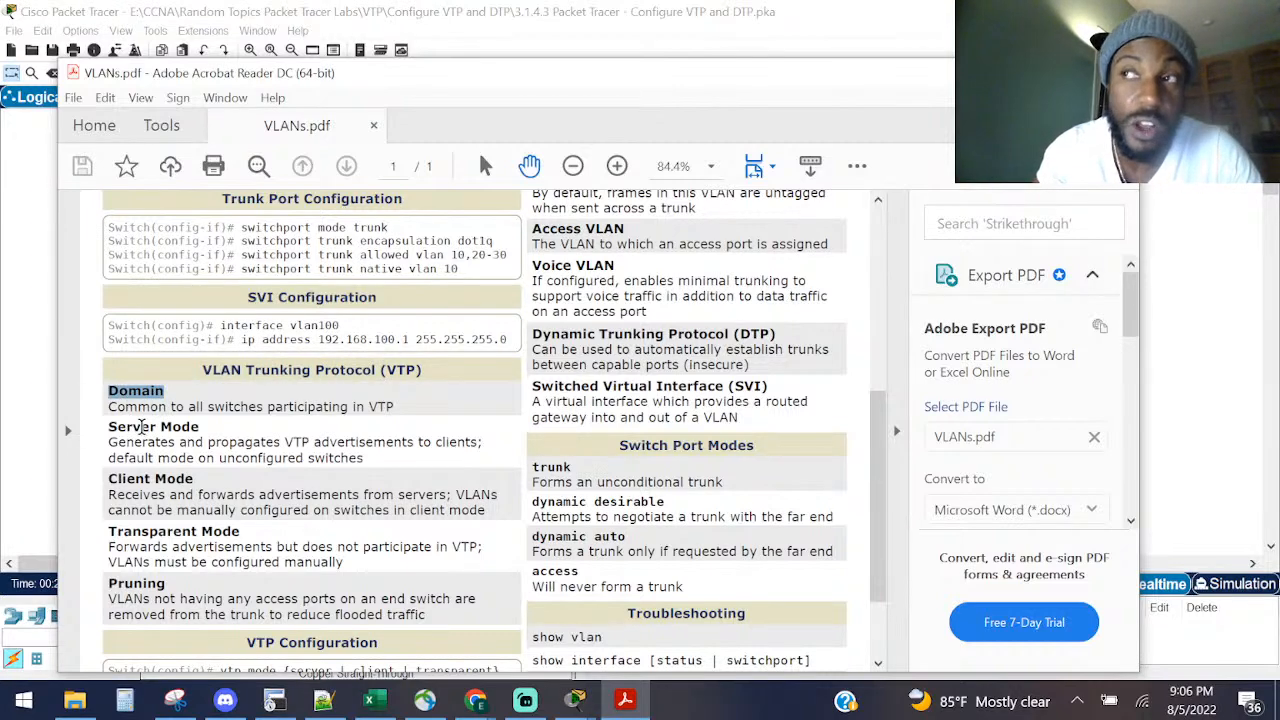
{"action": "left_click_drag", "start_coordinate": [109, 406], "coordinate": [397, 402]}
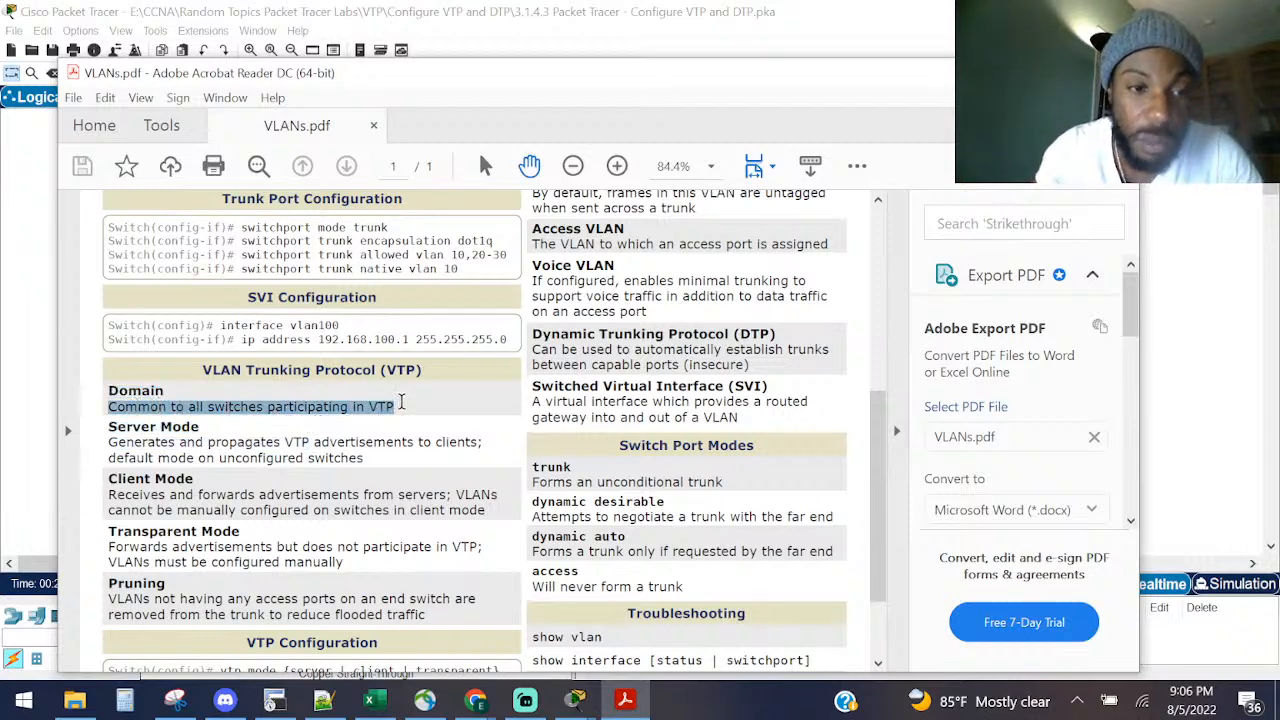
{"action": "left_click", "coordinate": [190, 434]}
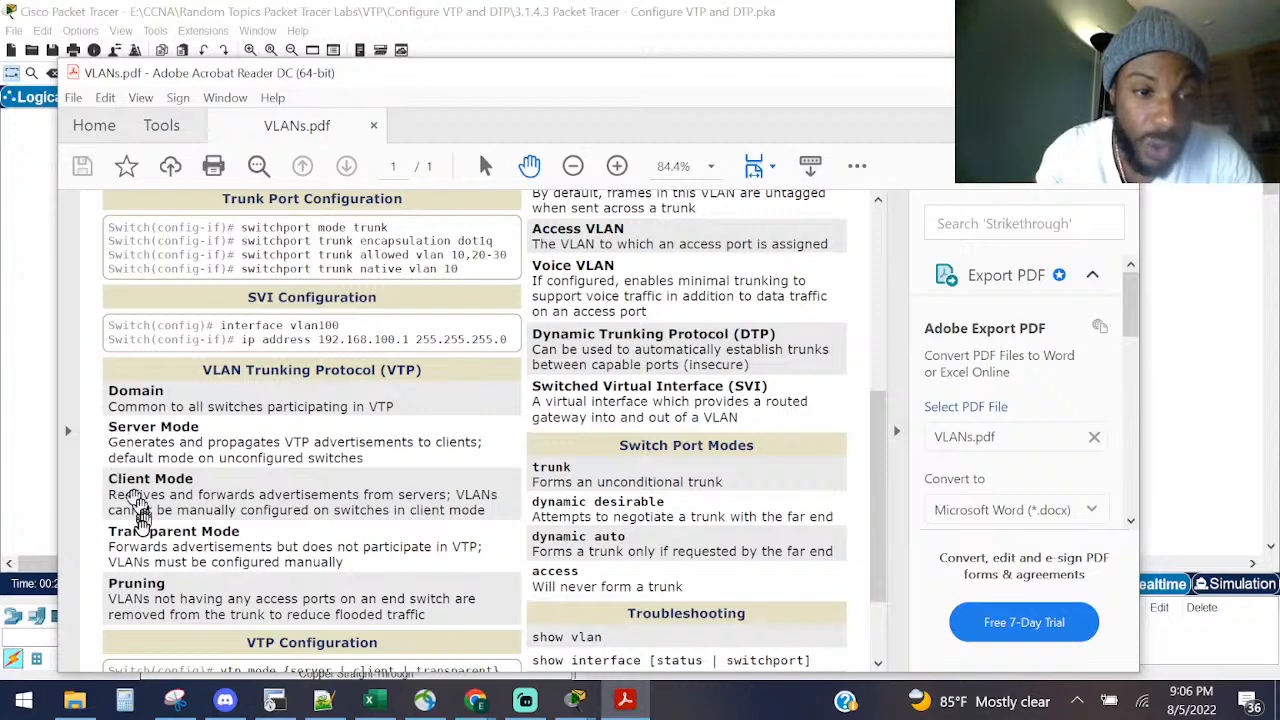
Step: Highlight the Transparent, Server and Client mode words and the manual VLAN configuration line
{"action": "double_click", "coordinate": [141, 531]}
{"action": "left_click", "coordinate": [130, 455]}
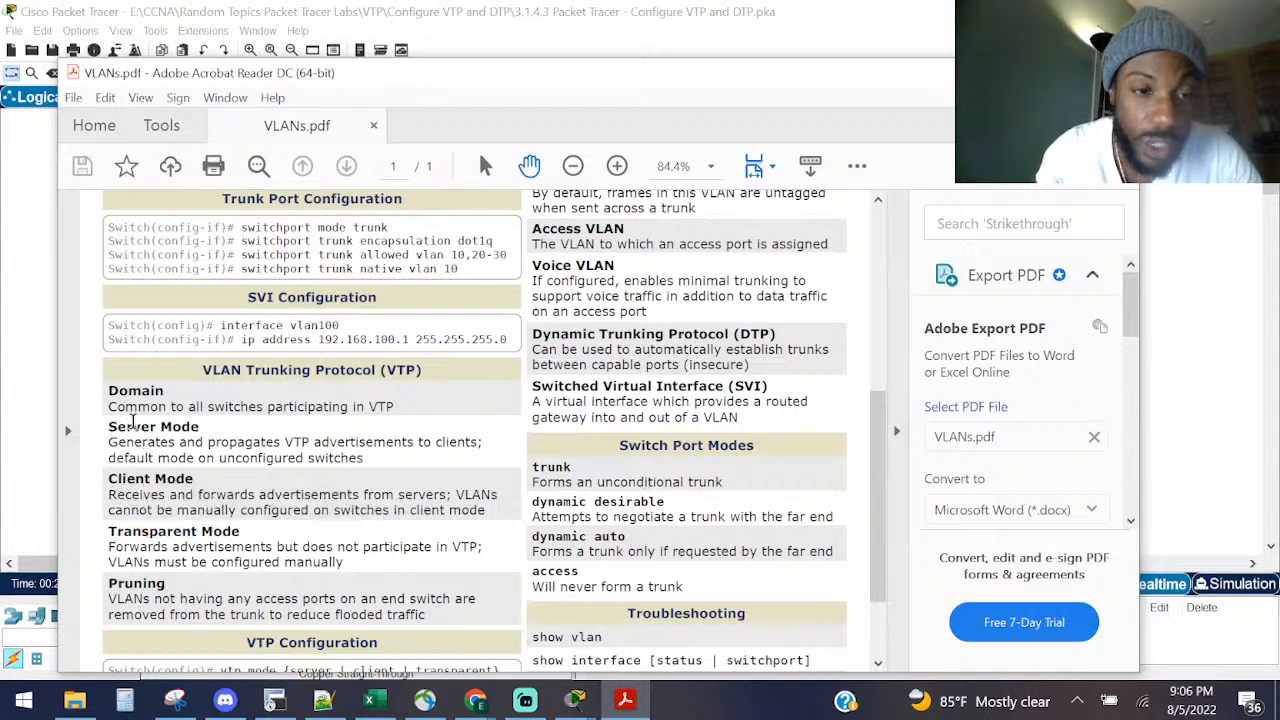
{"action": "double_click", "coordinate": [138, 428]}
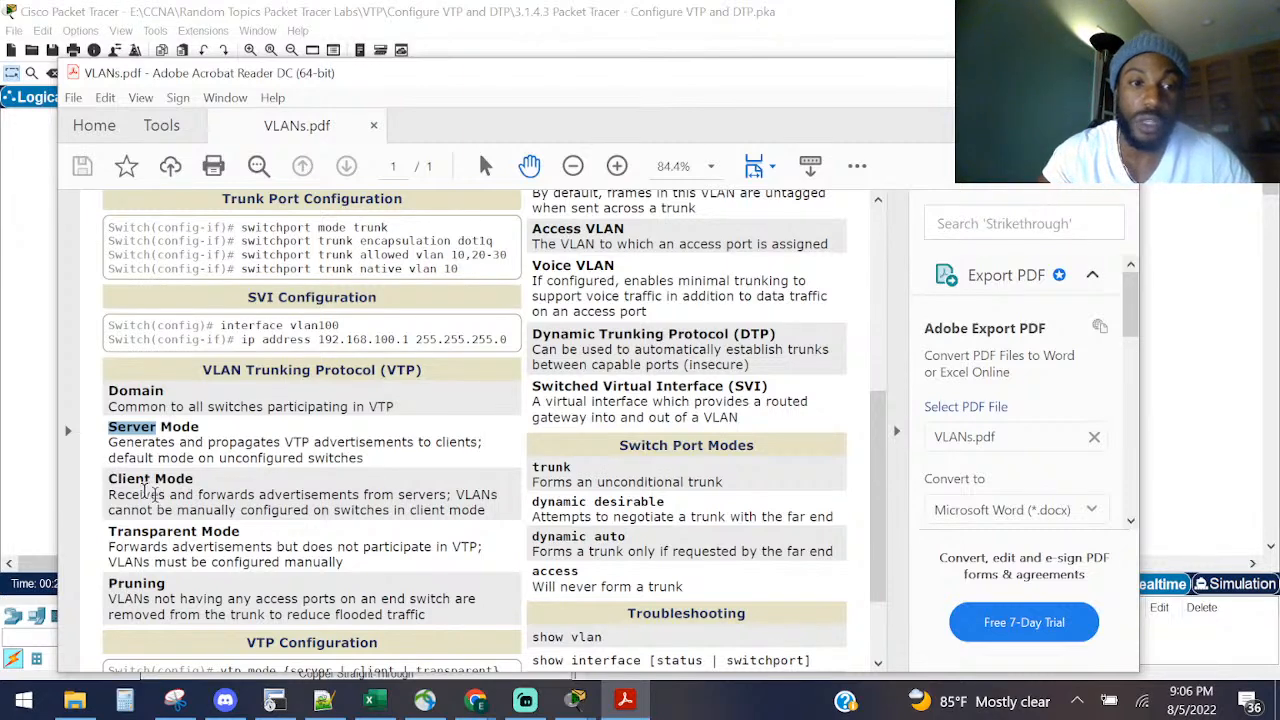
{"action": "double_click", "coordinate": [138, 480]}
{"action": "left_click", "coordinate": [222, 507]}
{"action": "triple_click", "coordinate": [228, 512]}
{"action": "left_click", "coordinate": [177, 496]}
Step: Review the Client and Transparent Mode descriptions, then open switch AS1's device window
{"action": "double_click", "coordinate": [420, 495]}
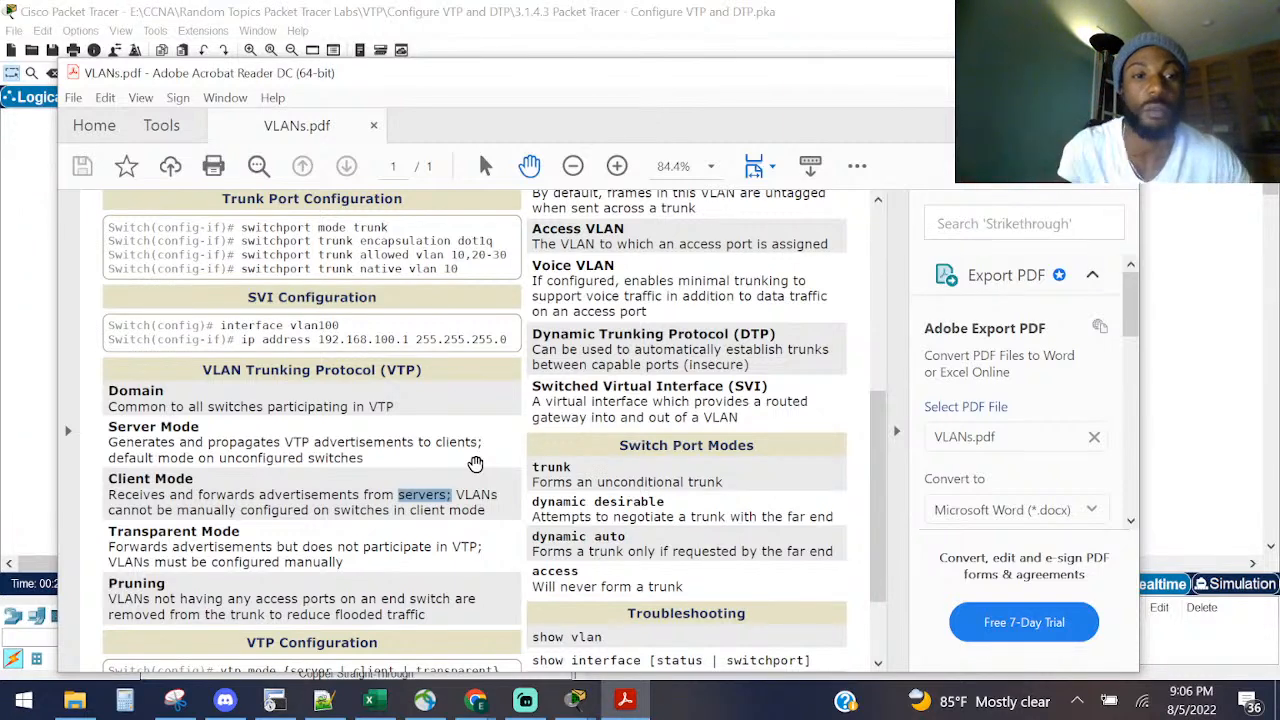
{"action": "left_click", "coordinate": [152, 538]}
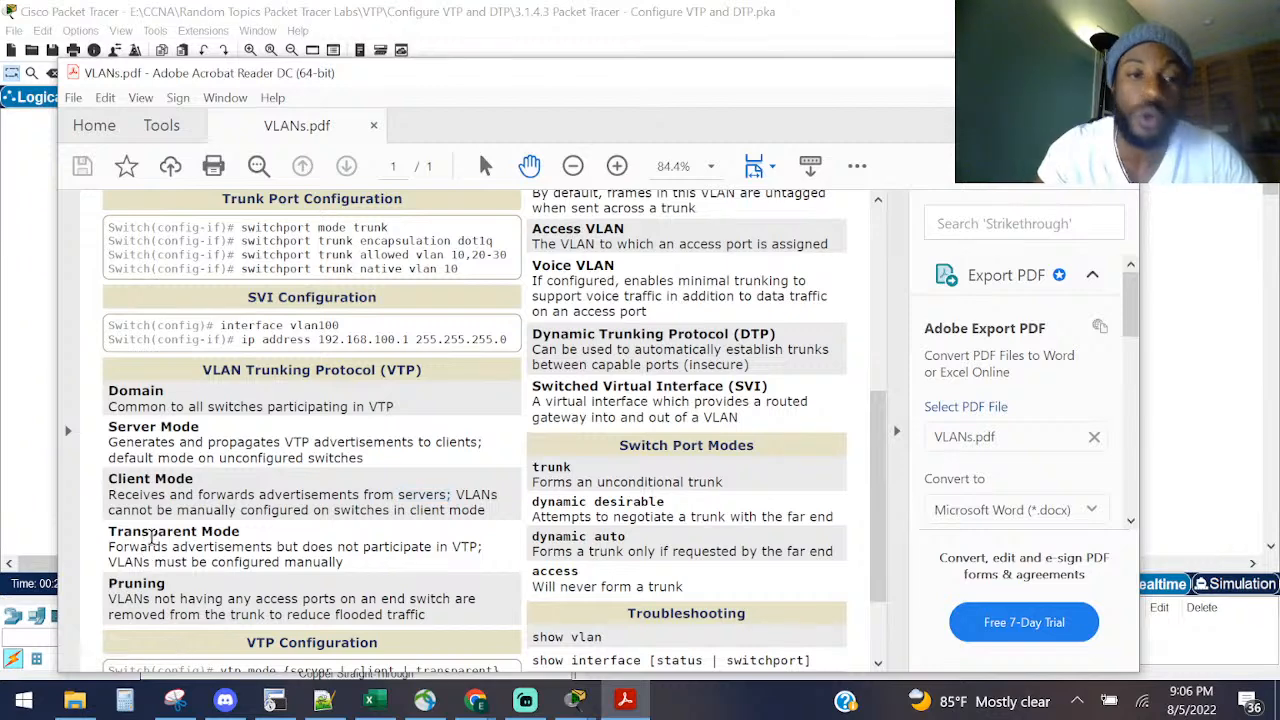
{"action": "double_click", "coordinate": [152, 536]}
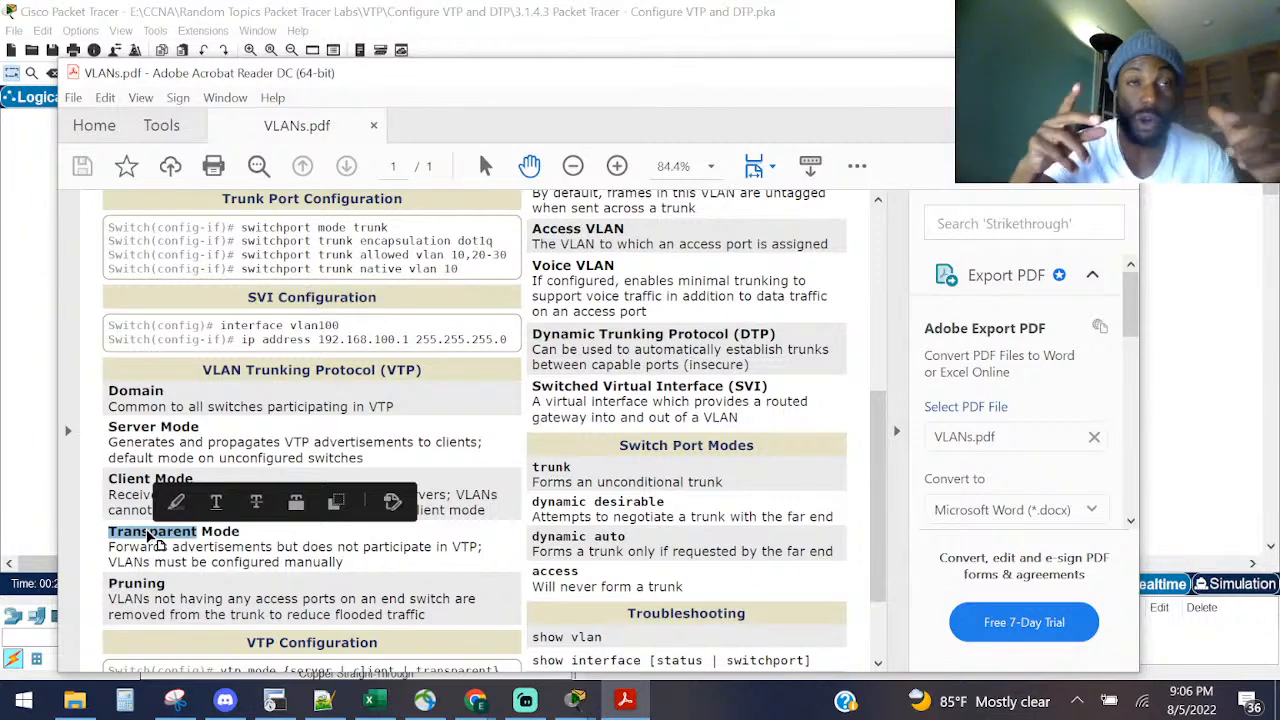
{"action": "left_click", "coordinate": [10, 205]}
{"action": "left_click", "coordinate": [205, 270]}
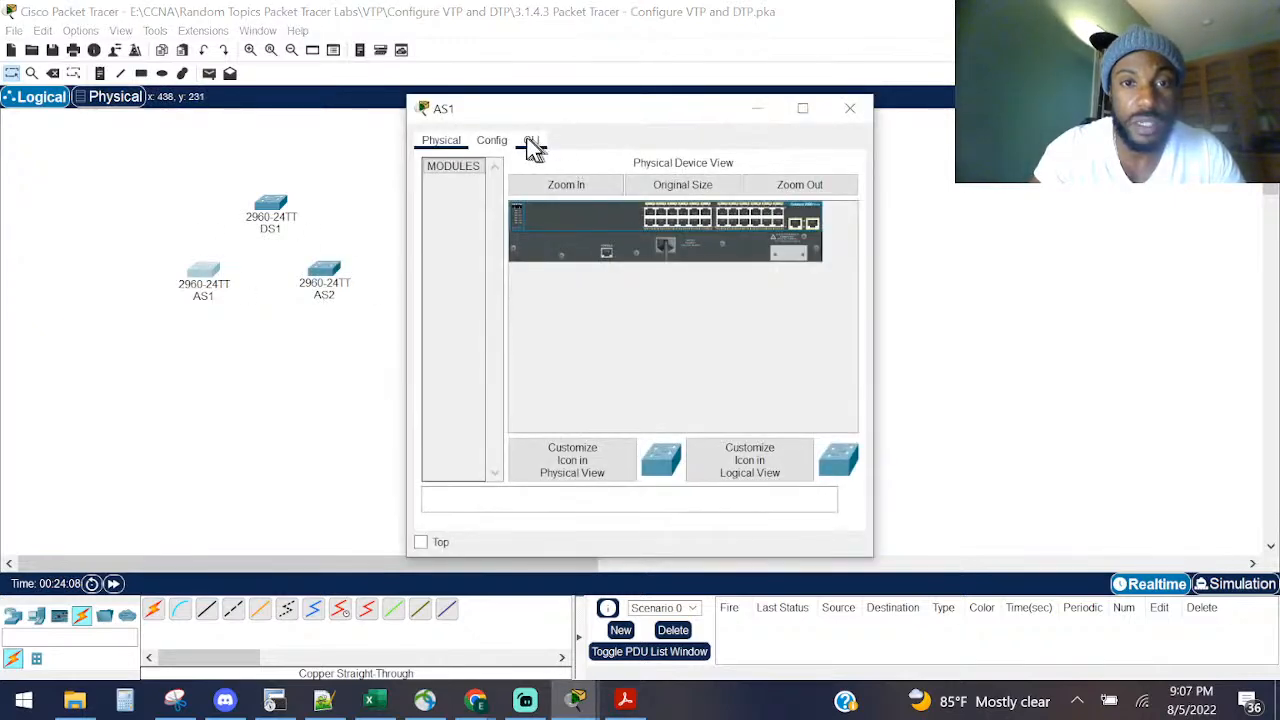
Step: In AS1's CLI, enter enable and then global configuration mode with configure terminal
{"action": "left_click", "coordinate": [533, 142]}
{"action": "left_click_drag", "start_coordinate": [405, 331], "coordinate": [68, 308]}
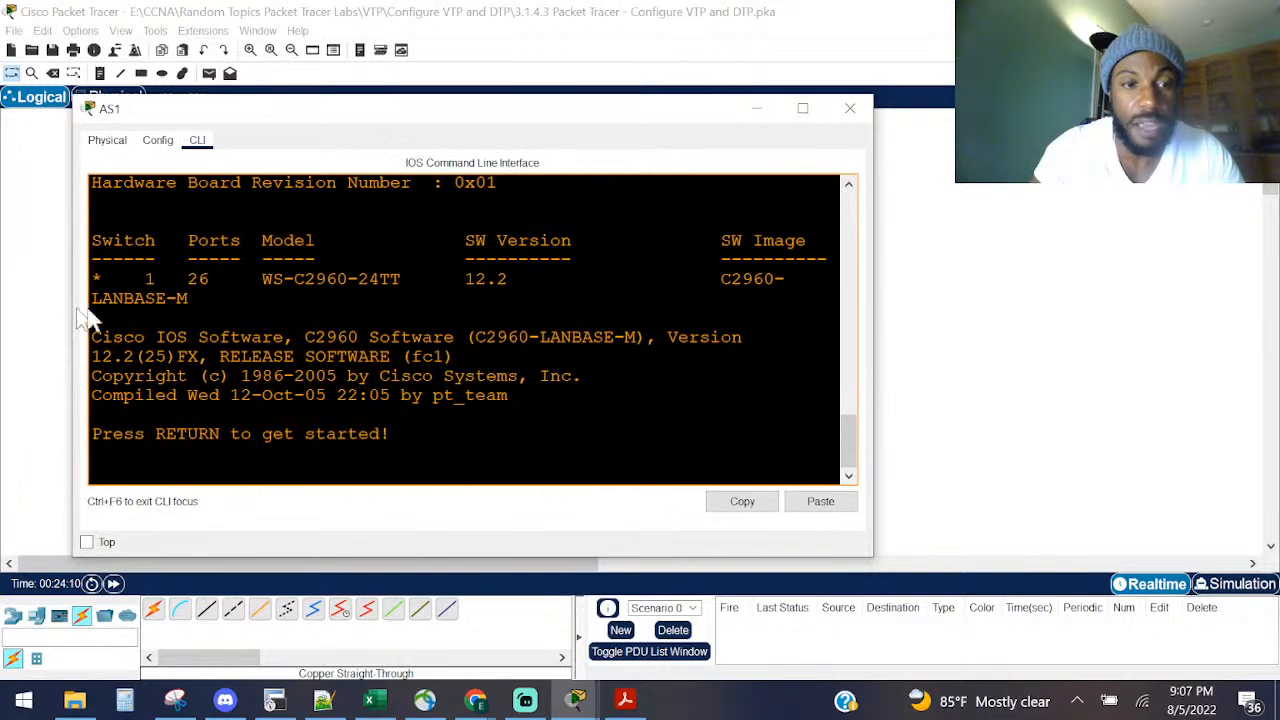
{"action": "key", "text": "Return"}
{"action": "key", "text": "Return"}
{"action": "key", "text": "Return"}
{"action": "key", "text": "Return"}
{"action": "type", "text": "ena"}
{"action": "key", "text": "Return"}
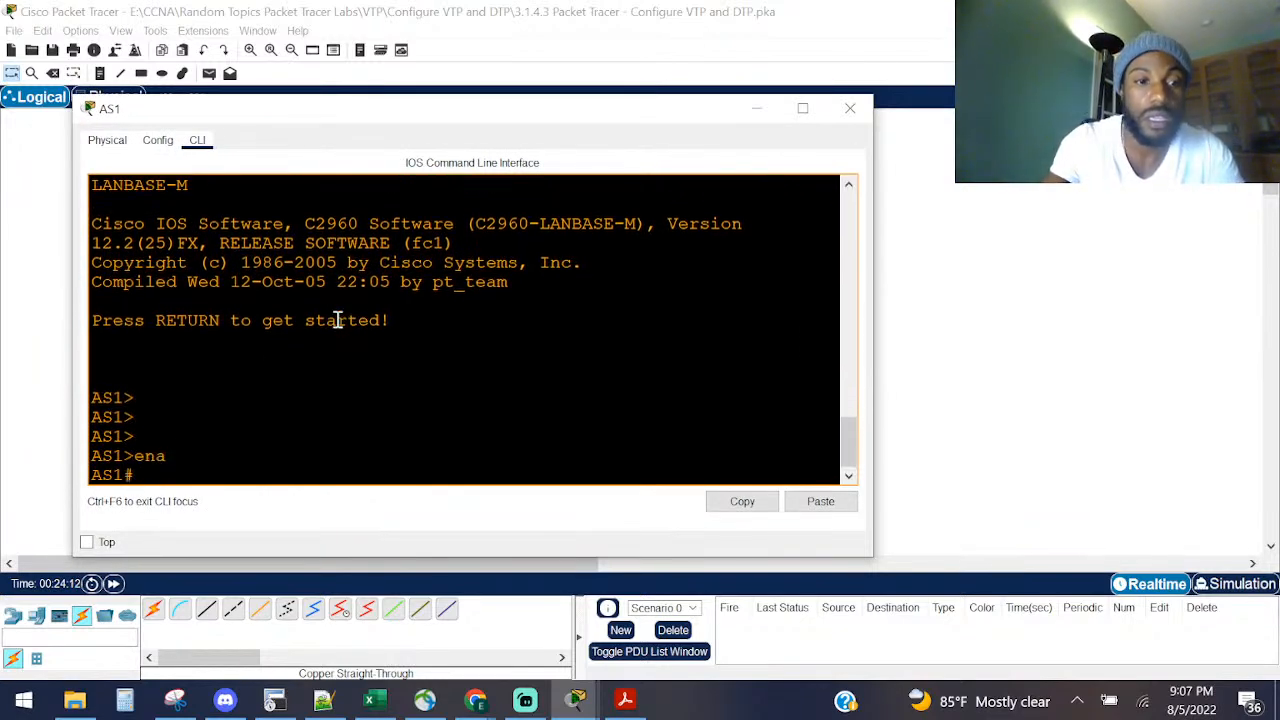
{"action": "type", "text": "conf"}
{"action": "key", "text": "Tab"}
{"action": "type", "text": "t"}
{"action": "key", "text": "Tab"}
{"action": "key", "text": "Return"}
Step: List AS1's 'vtp mode ?' options, then close the CLI and return to VLANs.pdf
{"action": "type", "text": "vt"}
{"action": "key", "text": "Tab"}
{"action": "type", "text": "mod"}
{"action": "key", "text": "Tab"}
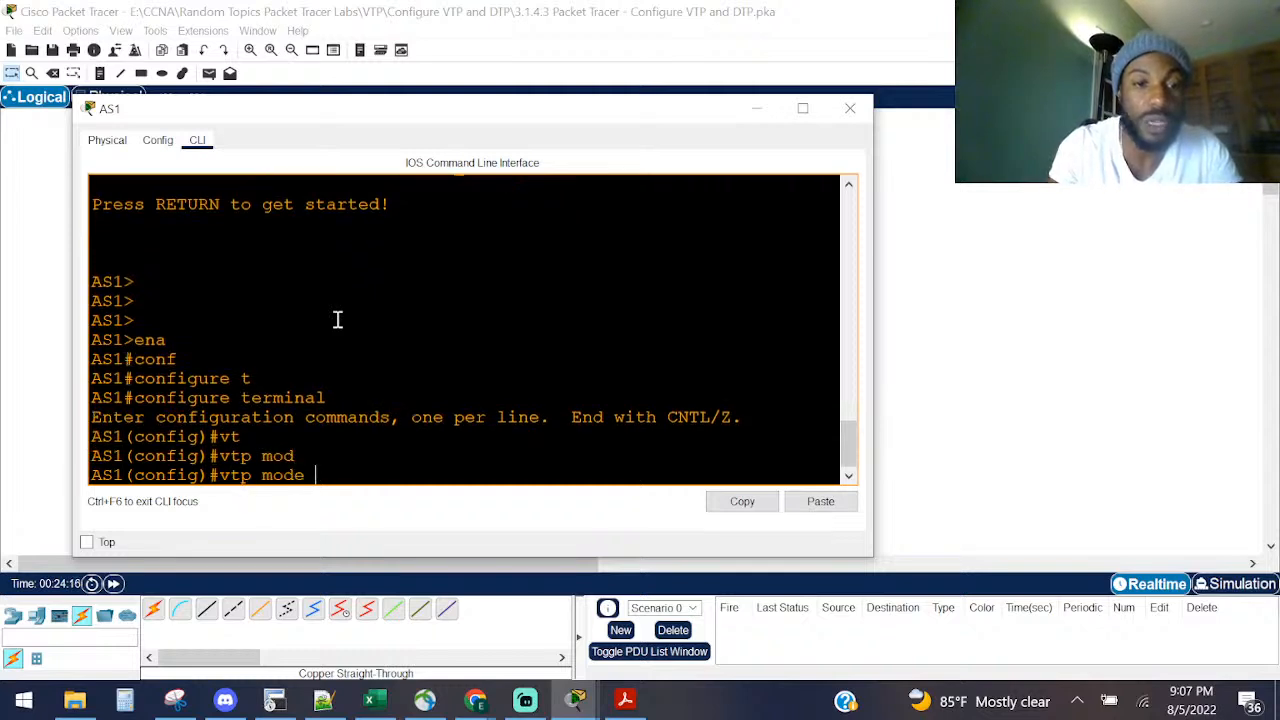
{"action": "type", "text": "?"}
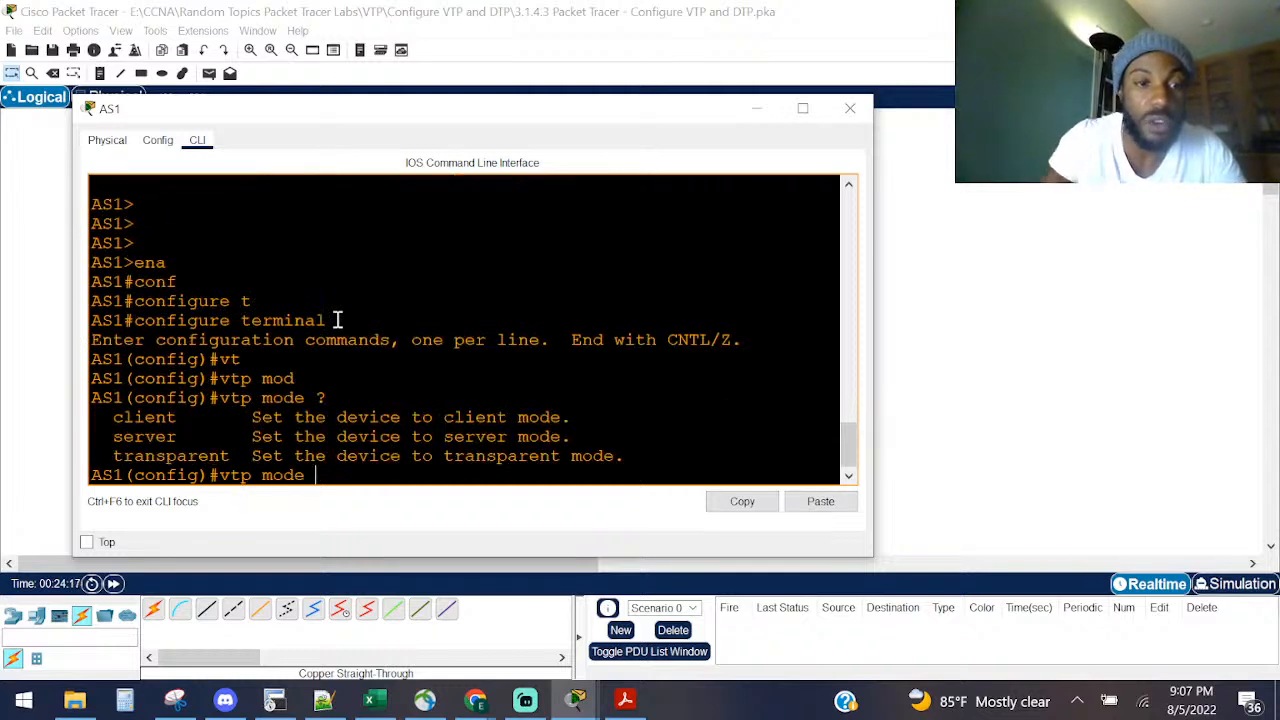
{"action": "left_click", "coordinate": [146, 417]}
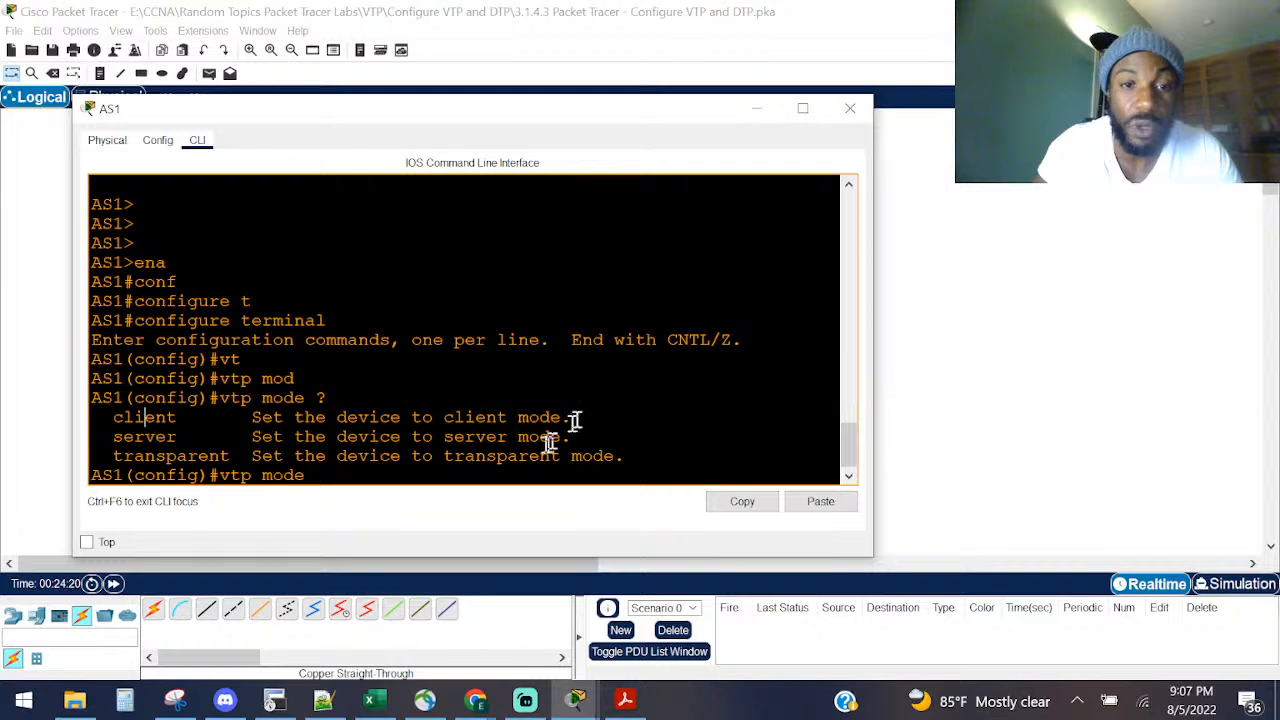
{"action": "left_click_drag", "start_coordinate": [562, 437], "coordinate": [412, 437]}
{"action": "left_click_drag", "start_coordinate": [578, 456], "coordinate": [118, 458]}
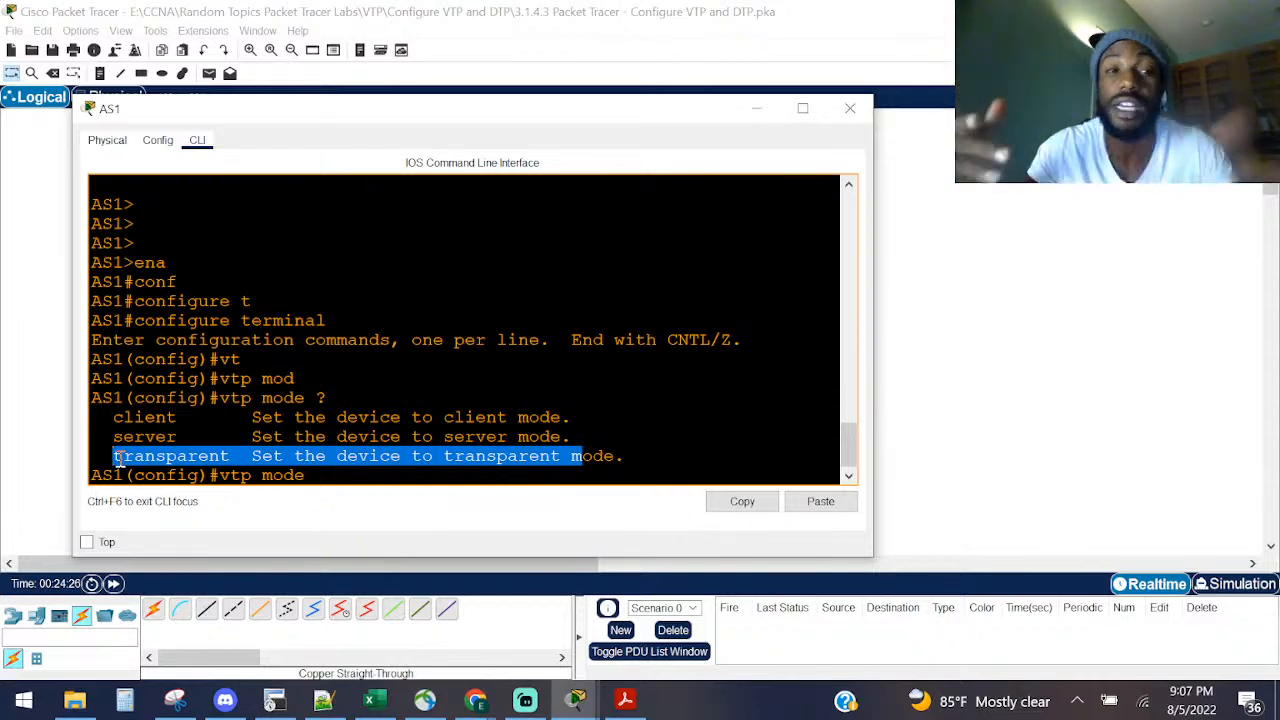
{"action": "left_click", "coordinate": [845, 107]}
{"action": "key", "text": "alt+Tab"}
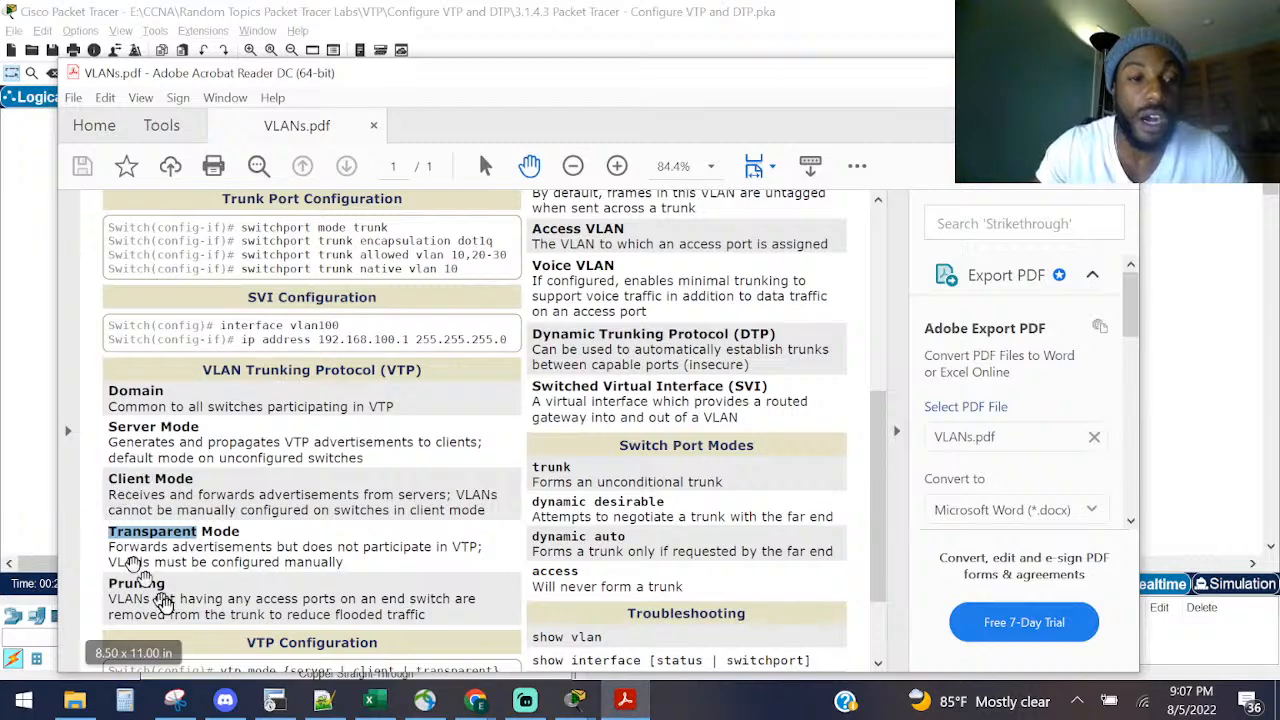
{"action": "left_click_drag", "start_coordinate": [170, 597], "coordinate": [436, 624]}
{"action": "left_click", "coordinate": [117, 590]}
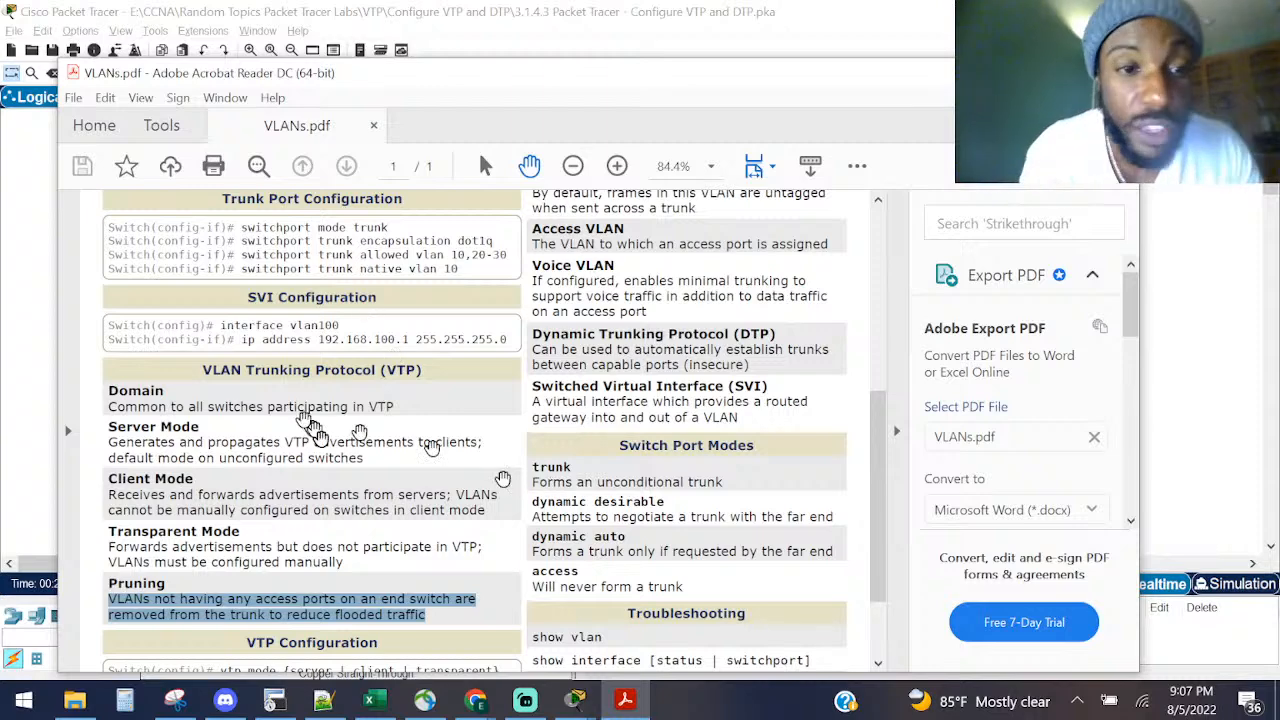
{"action": "left_click", "coordinate": [249, 410]}
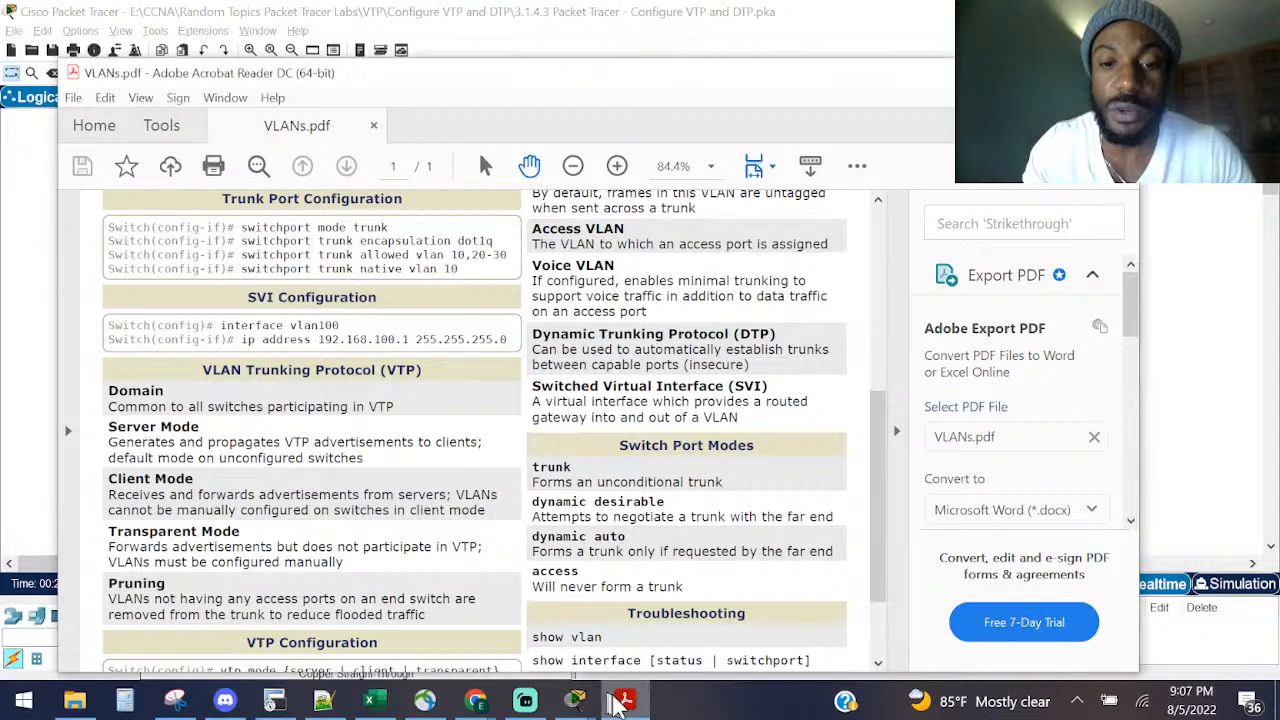
Step: Bring the PT Activity instructions forward, keep them on top, and move them up-left
{"action": "mouse_move", "coordinate": [576, 700]}
{"action": "left_click", "coordinate": [702, 640]}
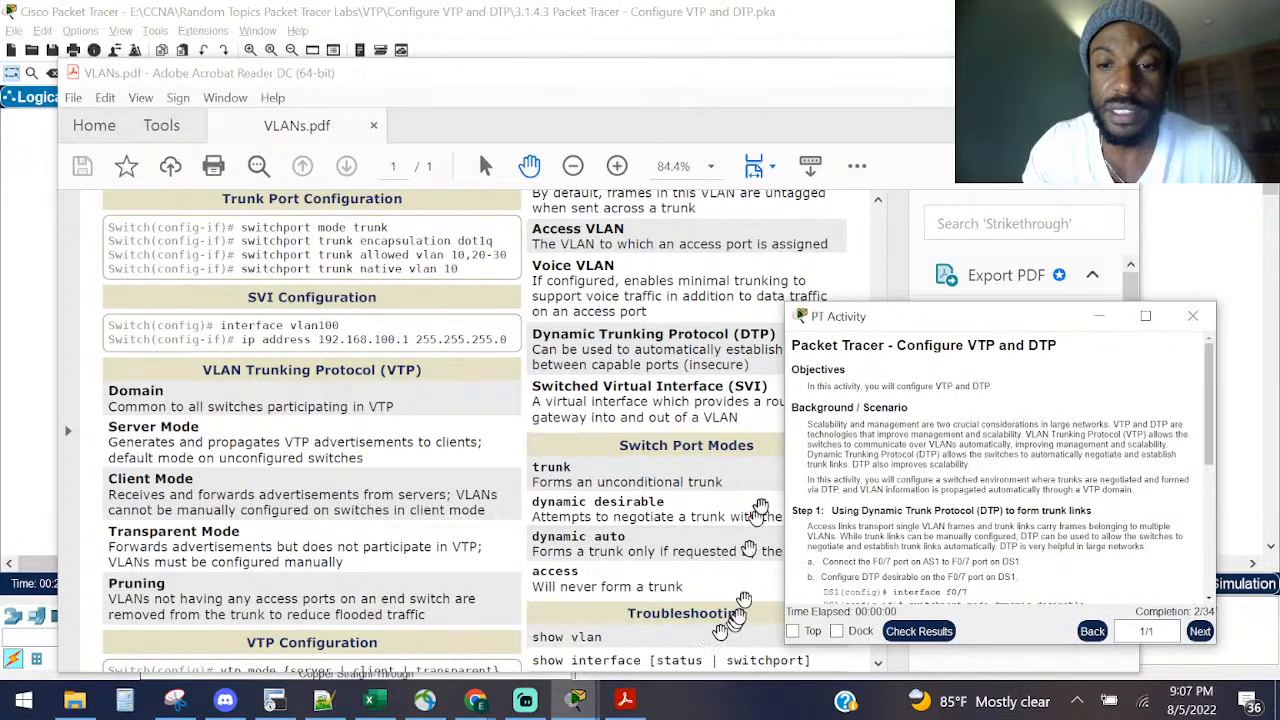
{"action": "left_click", "coordinate": [794, 632]}
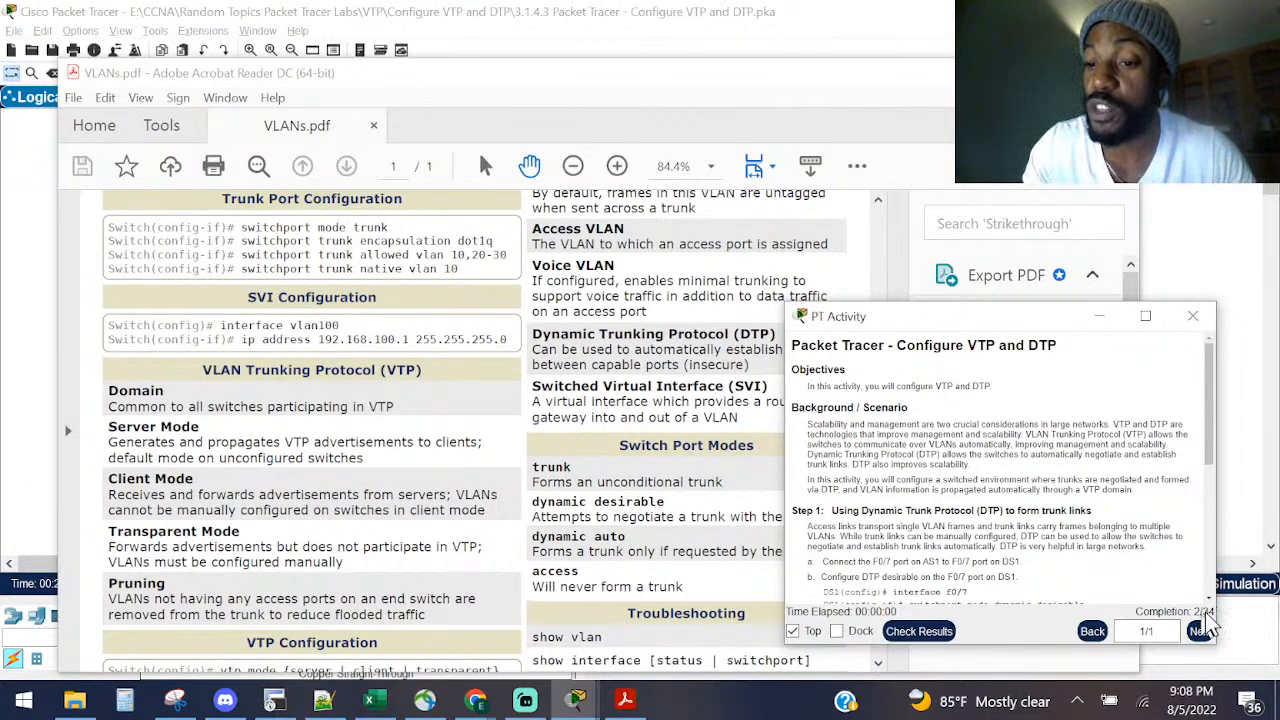
{"action": "left_click_drag", "start_coordinate": [1014, 318], "coordinate": [930, 293]}
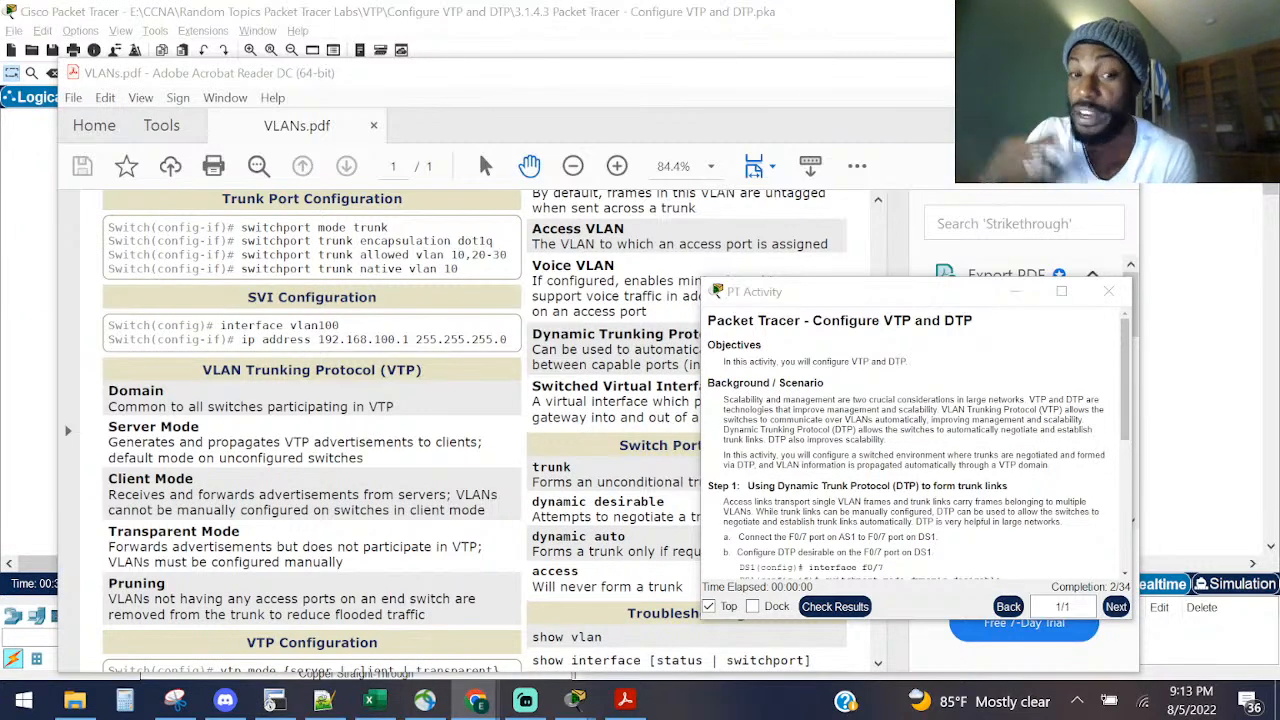
Step: Scroll VLANs.pdf to the top, check the Objectives sentence, then minimize Acrobat Reader
{"action": "scroll", "coordinate": [150, 355], "scroll_direction": "up", "scroll_amount": 5}
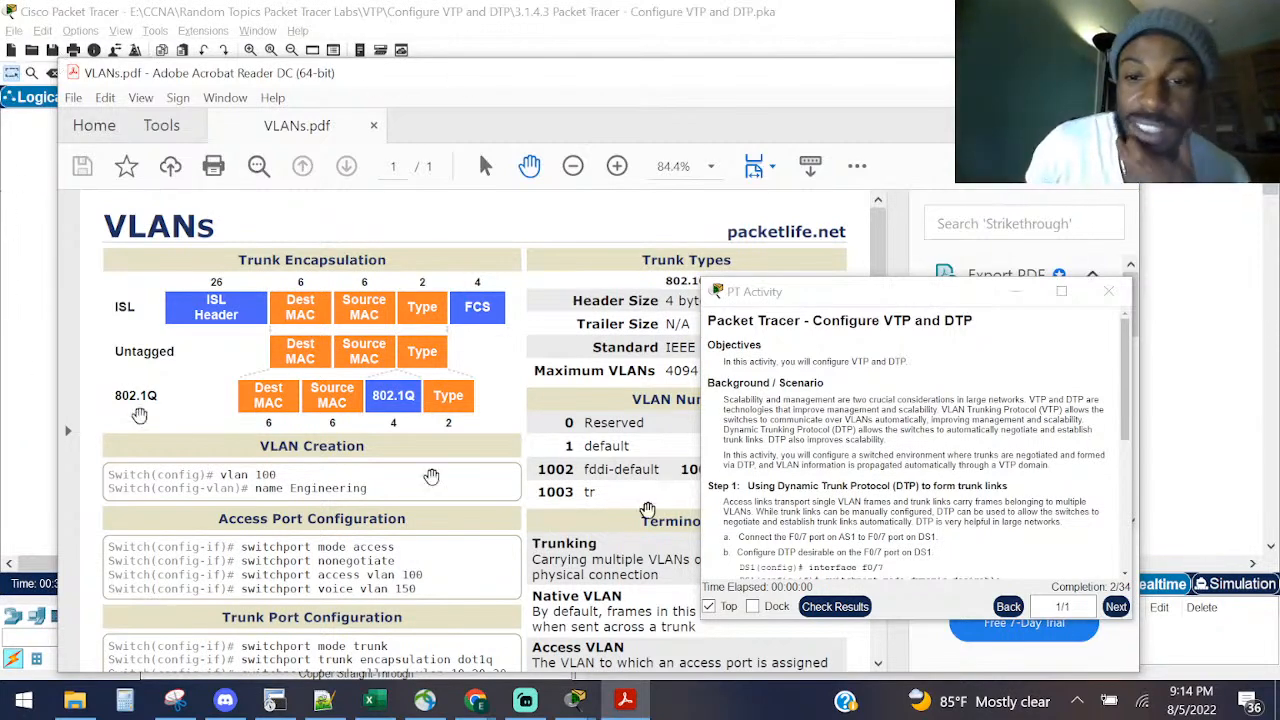
{"action": "left_click", "coordinate": [752, 398]}
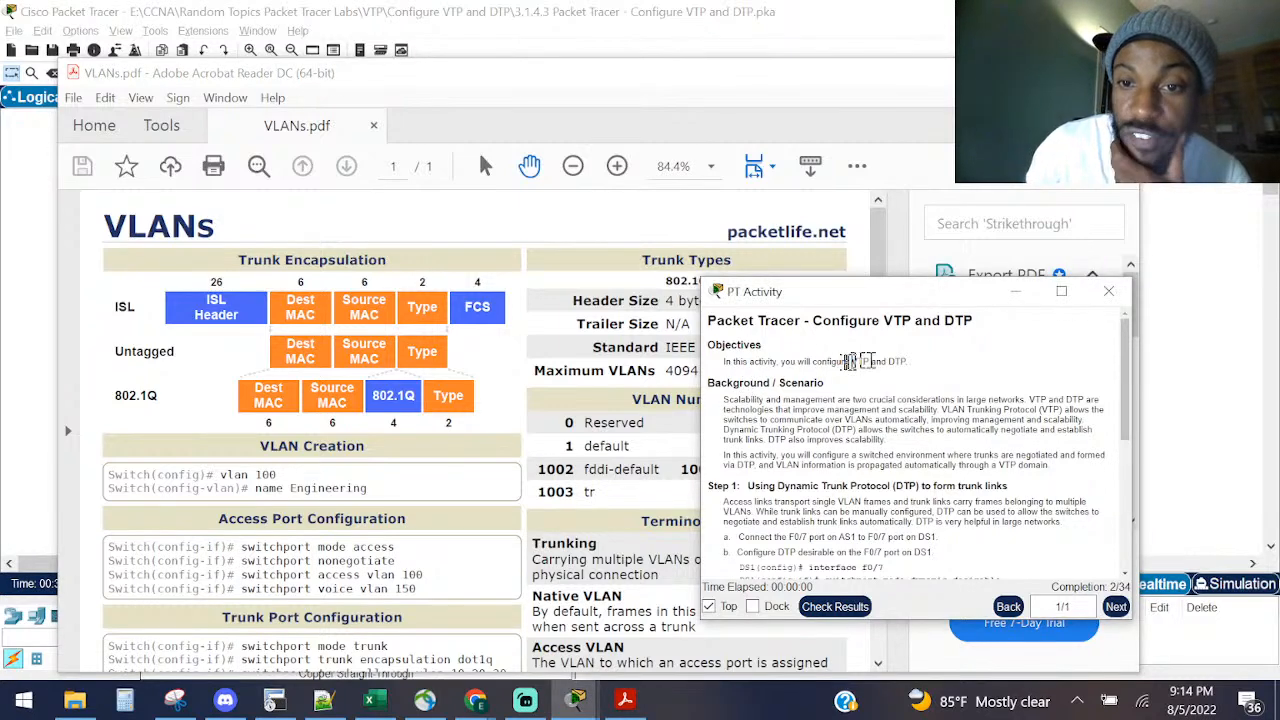
{"action": "left_click_drag", "start_coordinate": [908, 362], "coordinate": [718, 376]}
{"action": "left_click", "coordinate": [737, 363]}
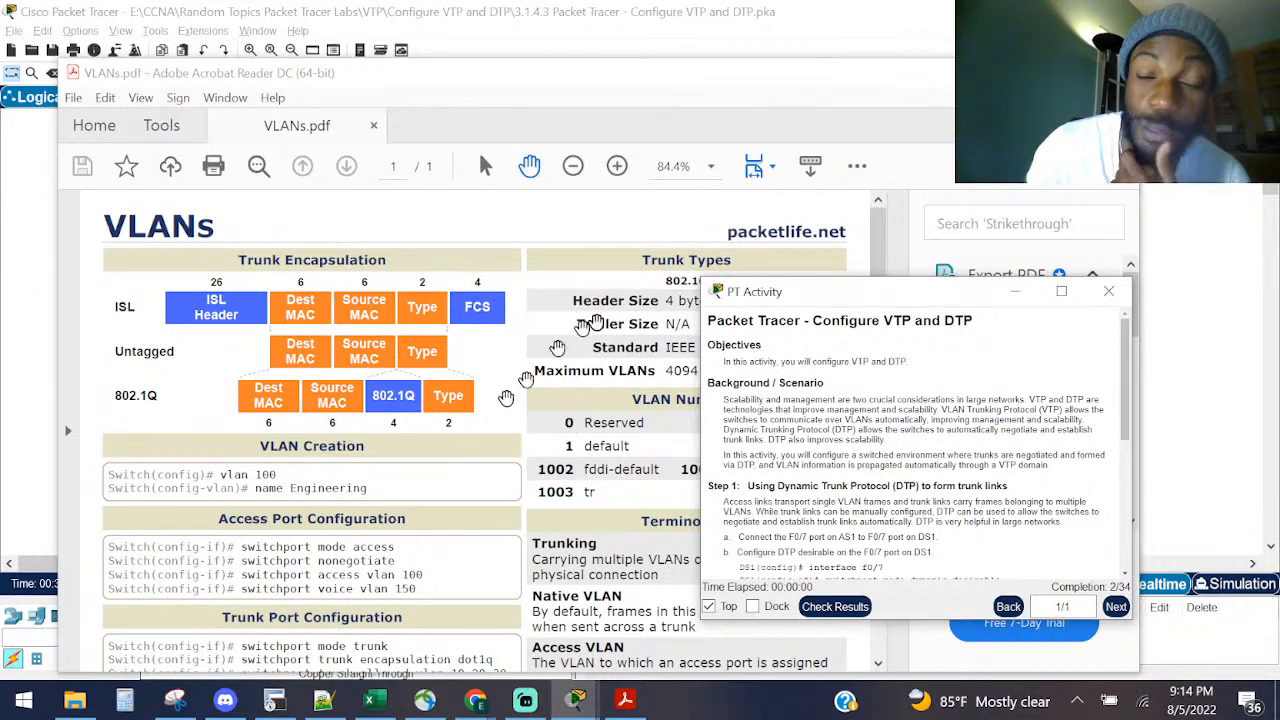
{"action": "left_click", "coordinate": [1022, 73]}
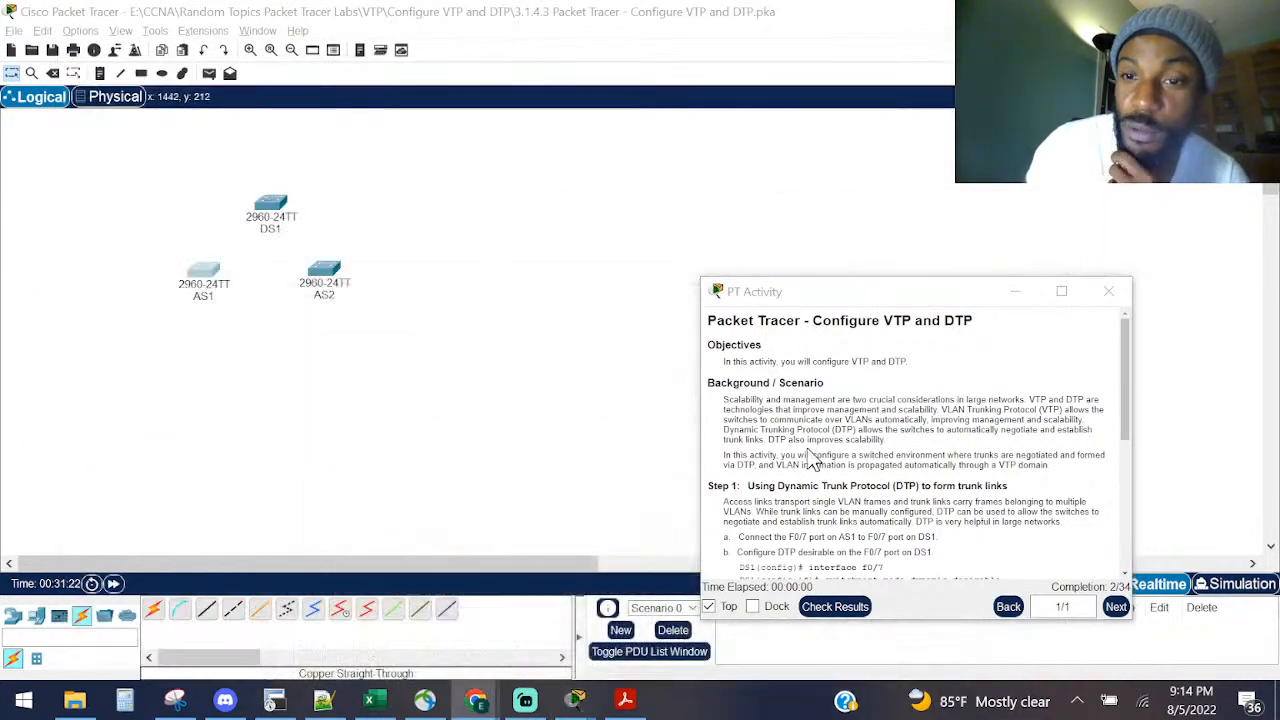
Step: Highlight 'DTP' in the activity title and Objectives, then bring VLANs.pdf back up
{"action": "double_click", "coordinate": [957, 322]}
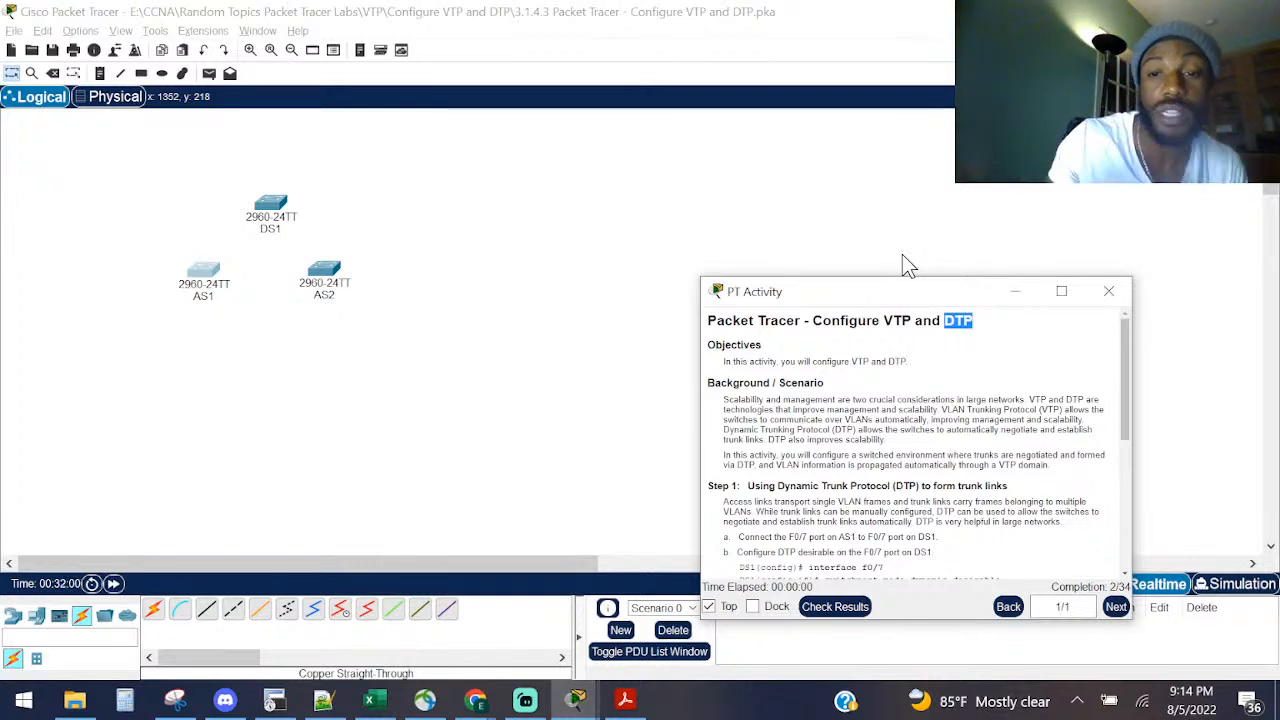
{"action": "left_click", "coordinate": [872, 360]}
{"action": "double_click", "coordinate": [895, 361]}
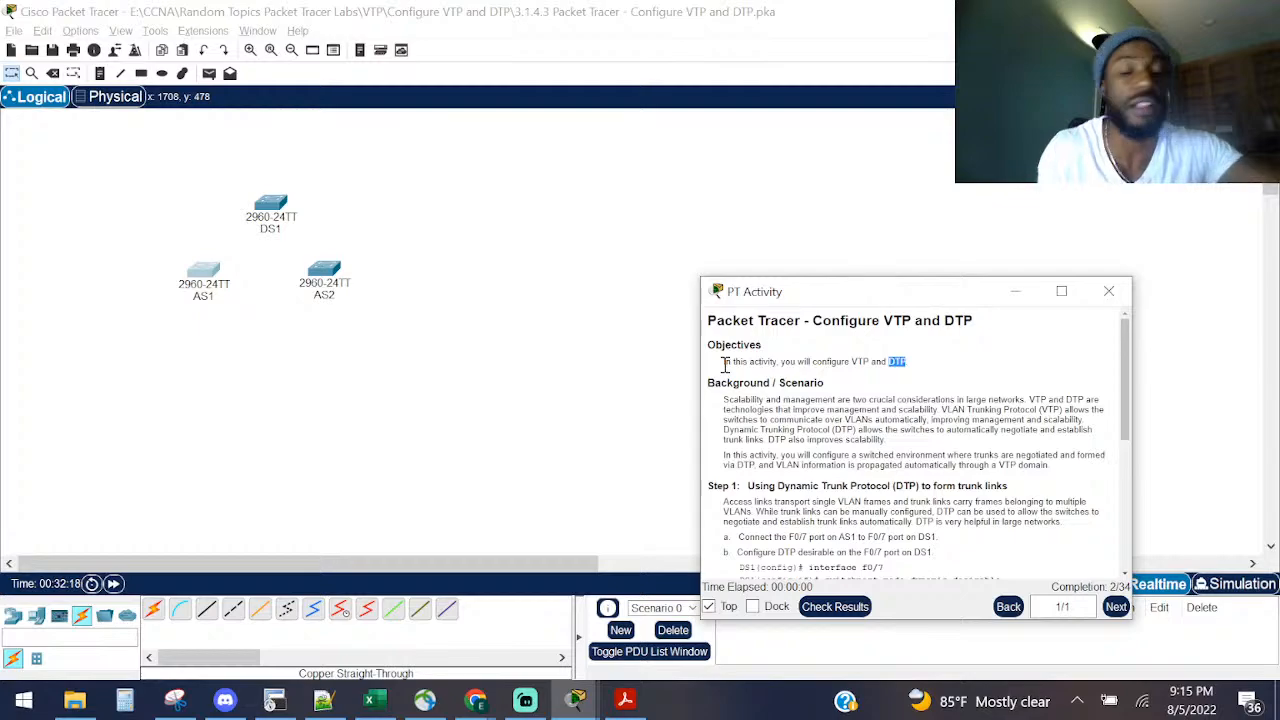
{"action": "left_click", "coordinate": [625, 700]}
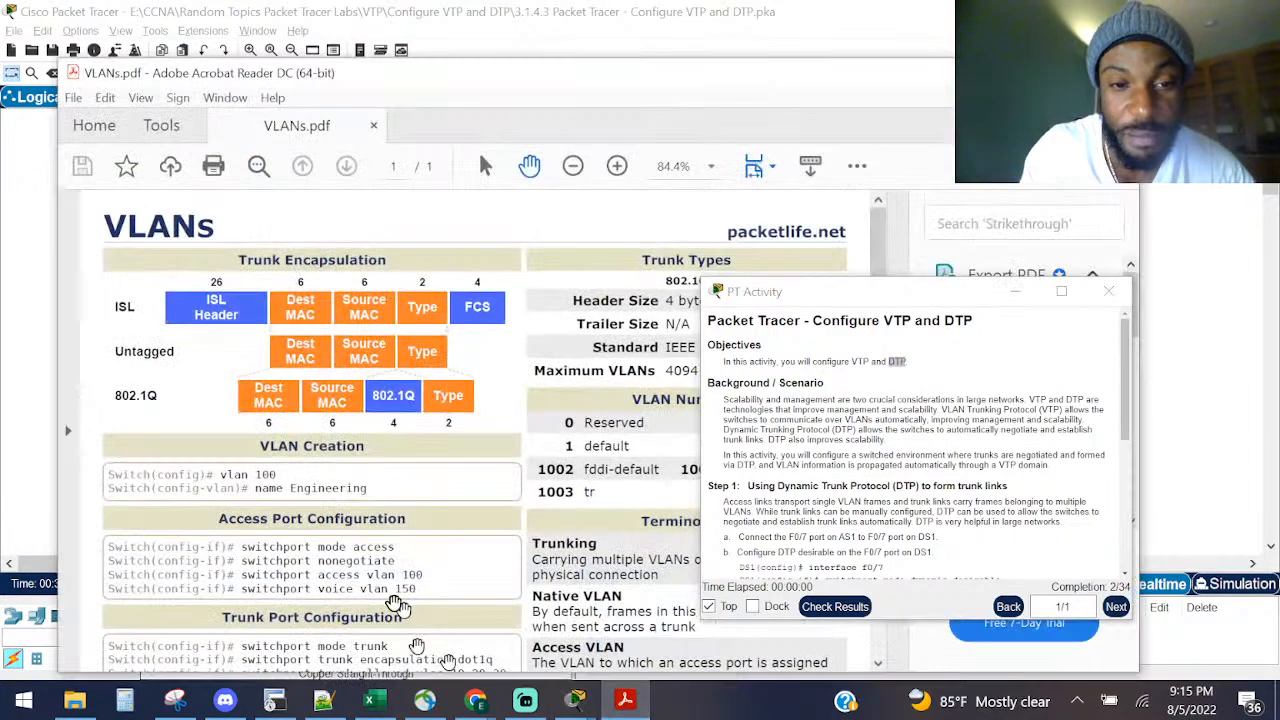
Step: Scroll VLANs.pdf to the VTP/DTP sections, then put the instructions back over it
{"action": "scroll", "coordinate": [400, 607], "scroll_direction": "down", "scroll_amount": 10}
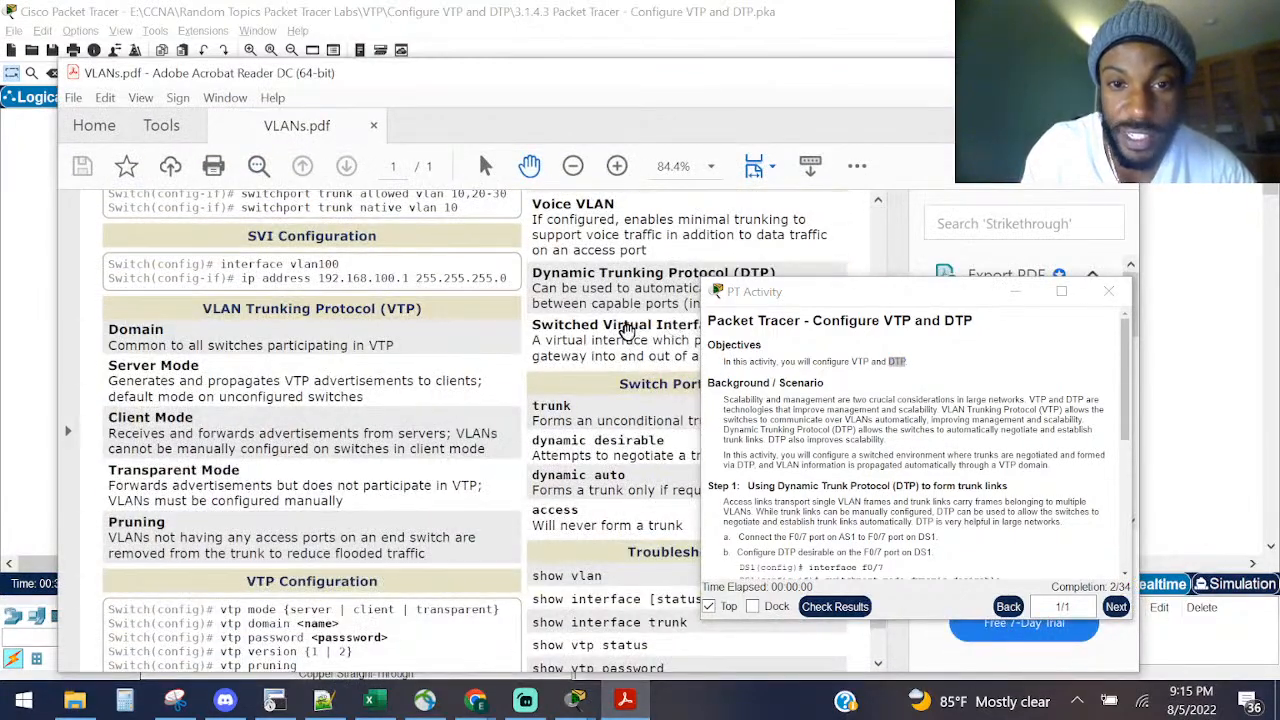
{"action": "left_click_drag", "start_coordinate": [880, 292], "coordinate": [1033, 459]}
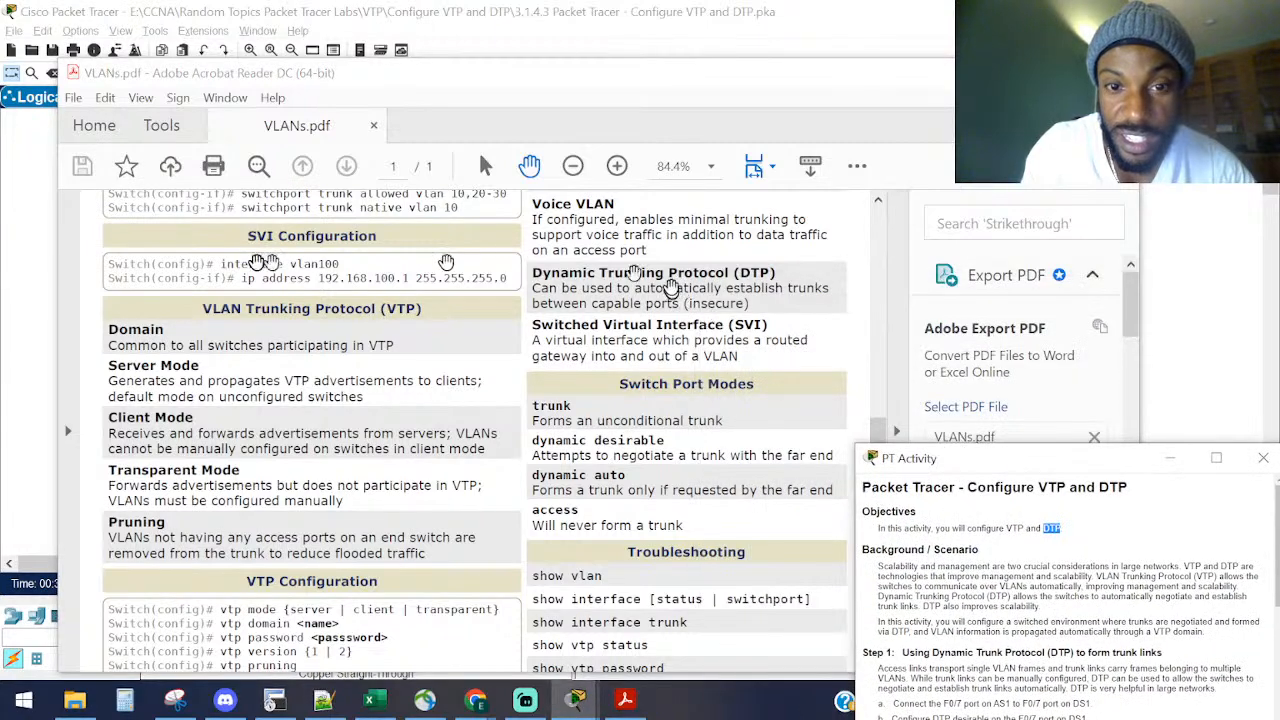
{"action": "left_click_drag", "start_coordinate": [558, 297], "coordinate": [809, 294]}
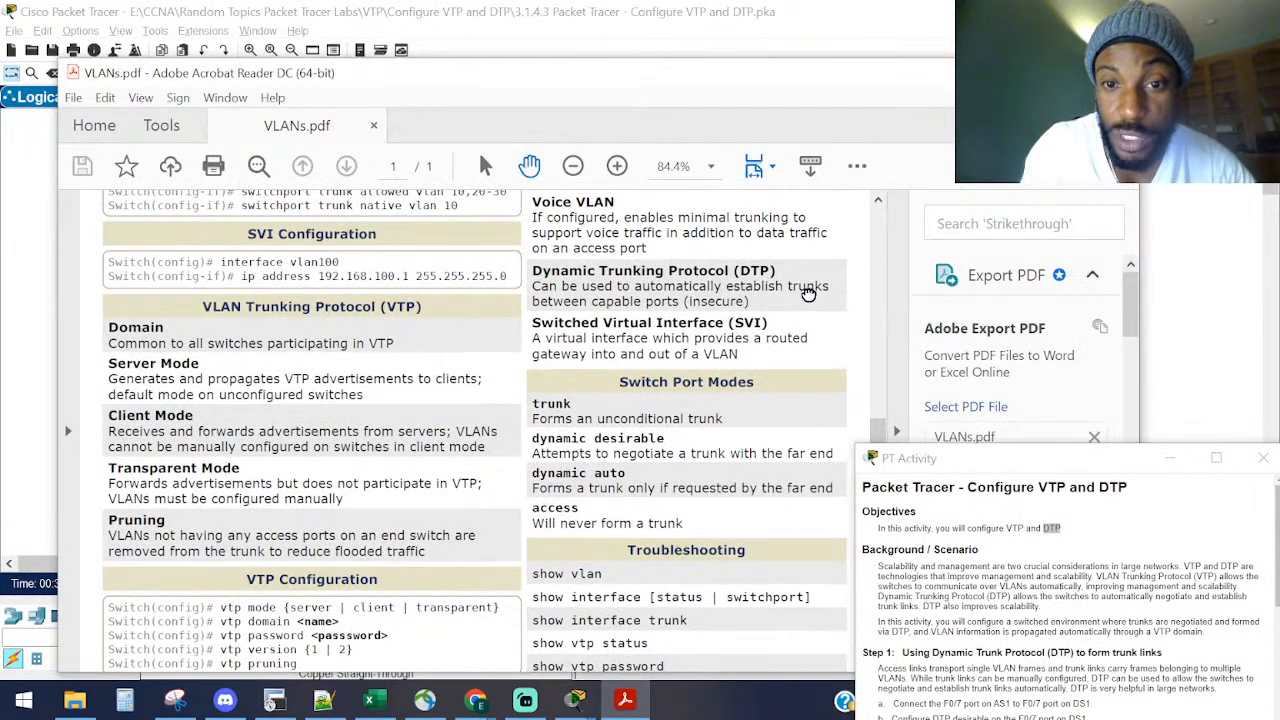
{"action": "left_click_drag", "start_coordinate": [588, 301], "coordinate": [532, 302]}
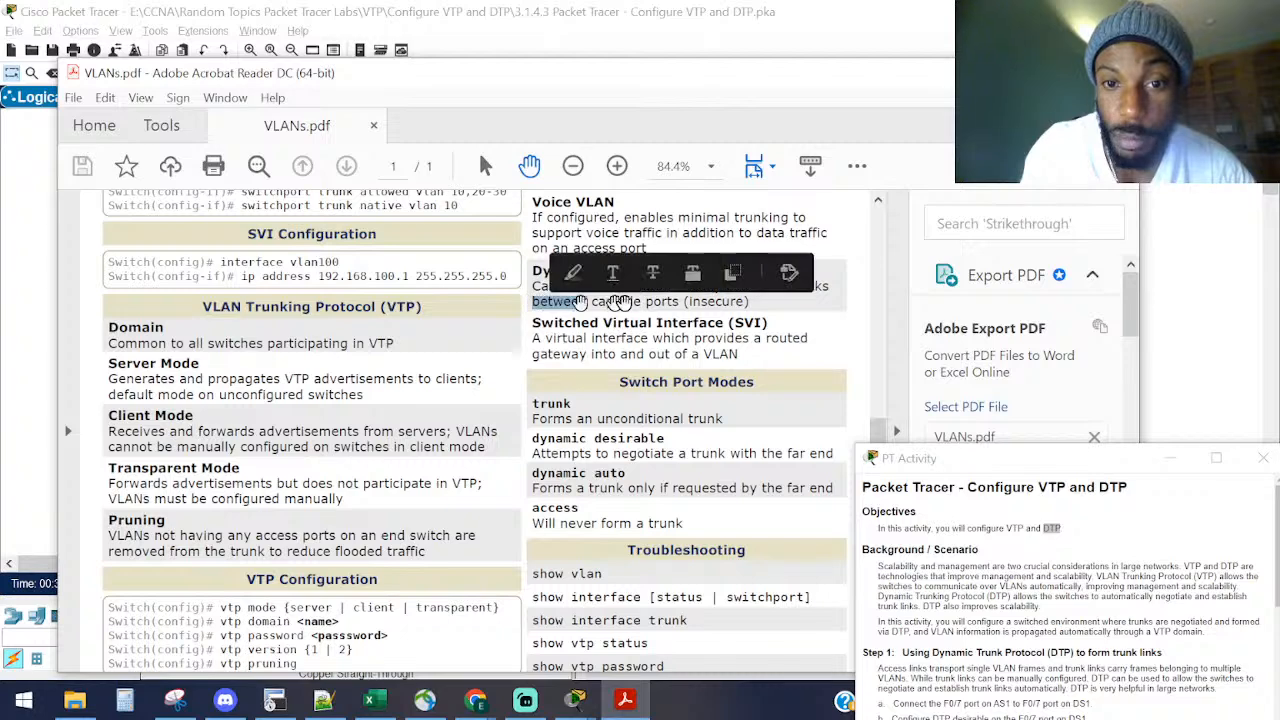
{"action": "left_click", "coordinate": [725, 300]}
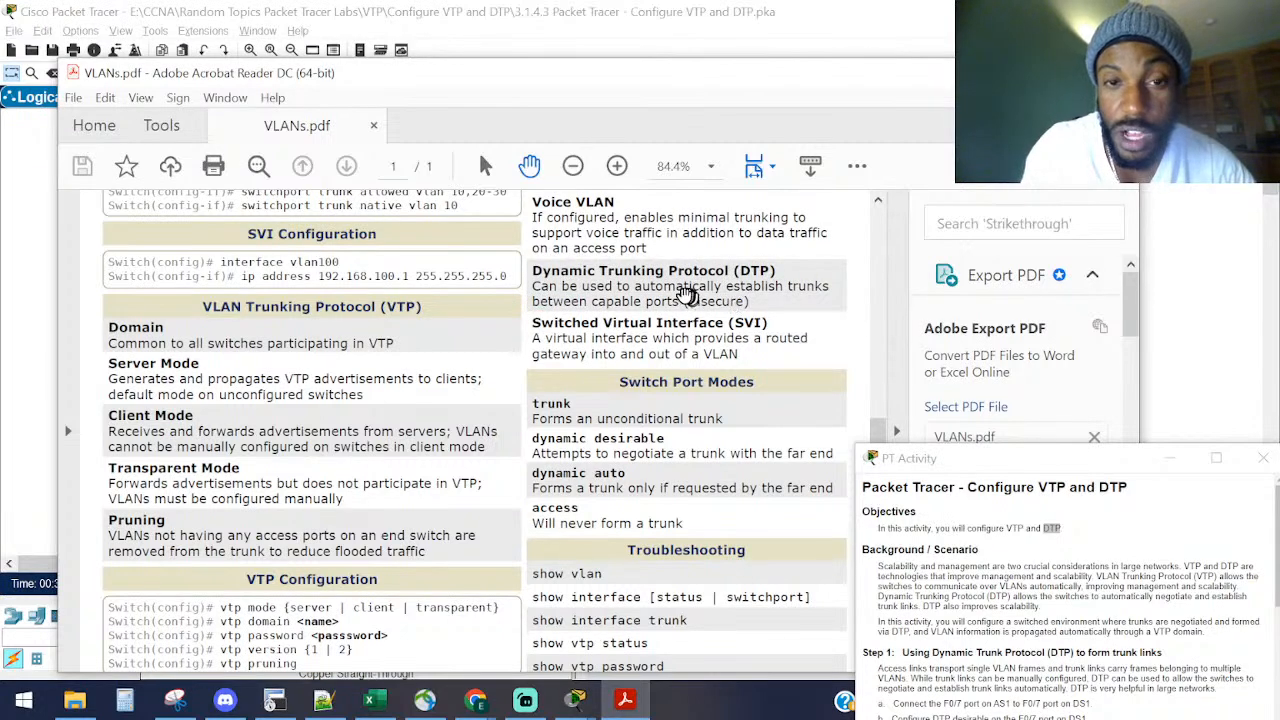
{"action": "scroll", "coordinate": [680, 292], "scroll_direction": "down", "scroll_amount": 1}
{"action": "scroll", "coordinate": [680, 292], "scroll_direction": "up", "scroll_amount": 1}
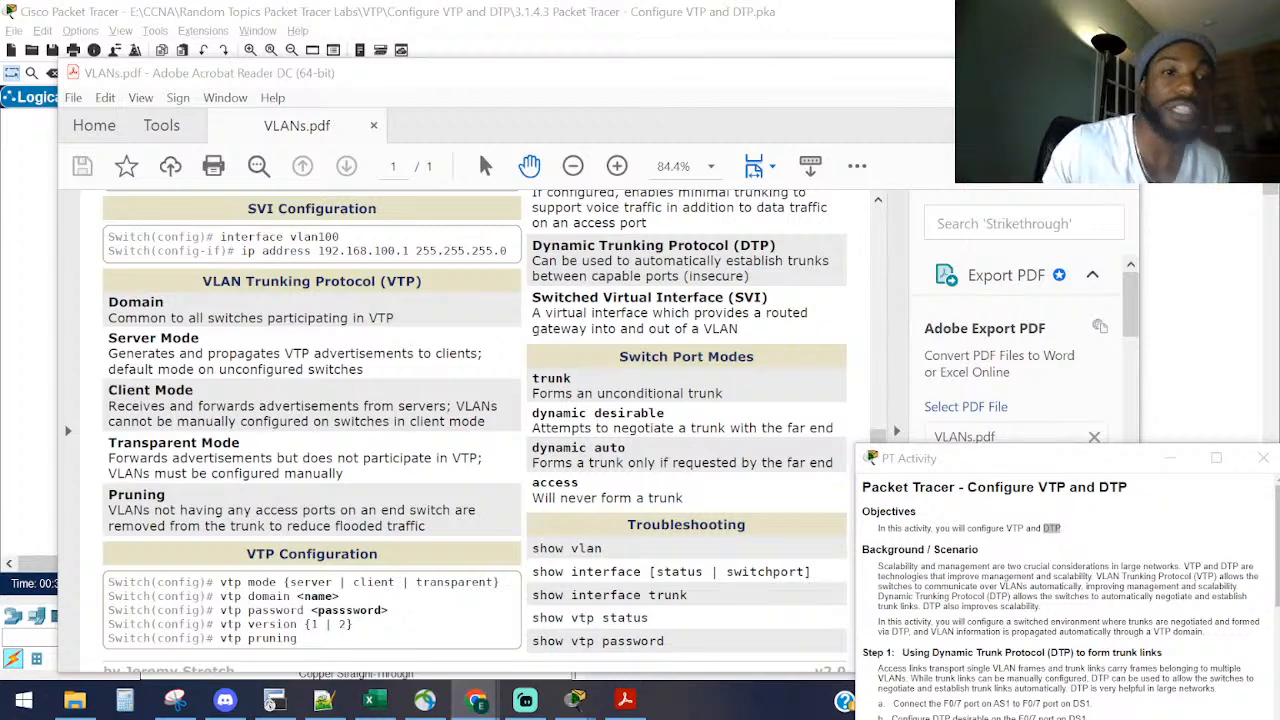
{"action": "left_click_drag", "start_coordinate": [1053, 460], "coordinate": [802, 178]}
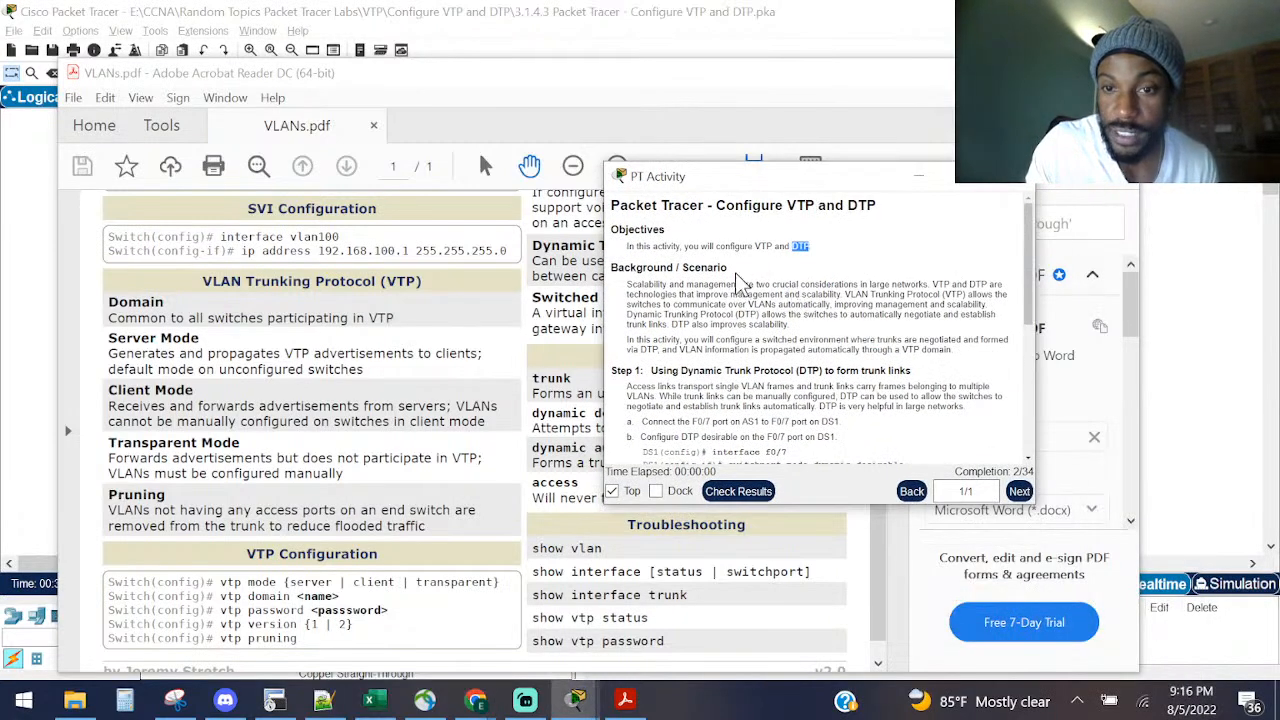
Step: Read step a about connecting F0/7, then select the AS1, AS2 and DS1 switches
{"action": "left_click_drag", "start_coordinate": [757, 278], "coordinate": [862, 370]}
{"action": "left_click", "coordinate": [862, 370]}
{"action": "scroll", "coordinate": [876, 346], "scroll_direction": "down", "scroll_amount": 3}
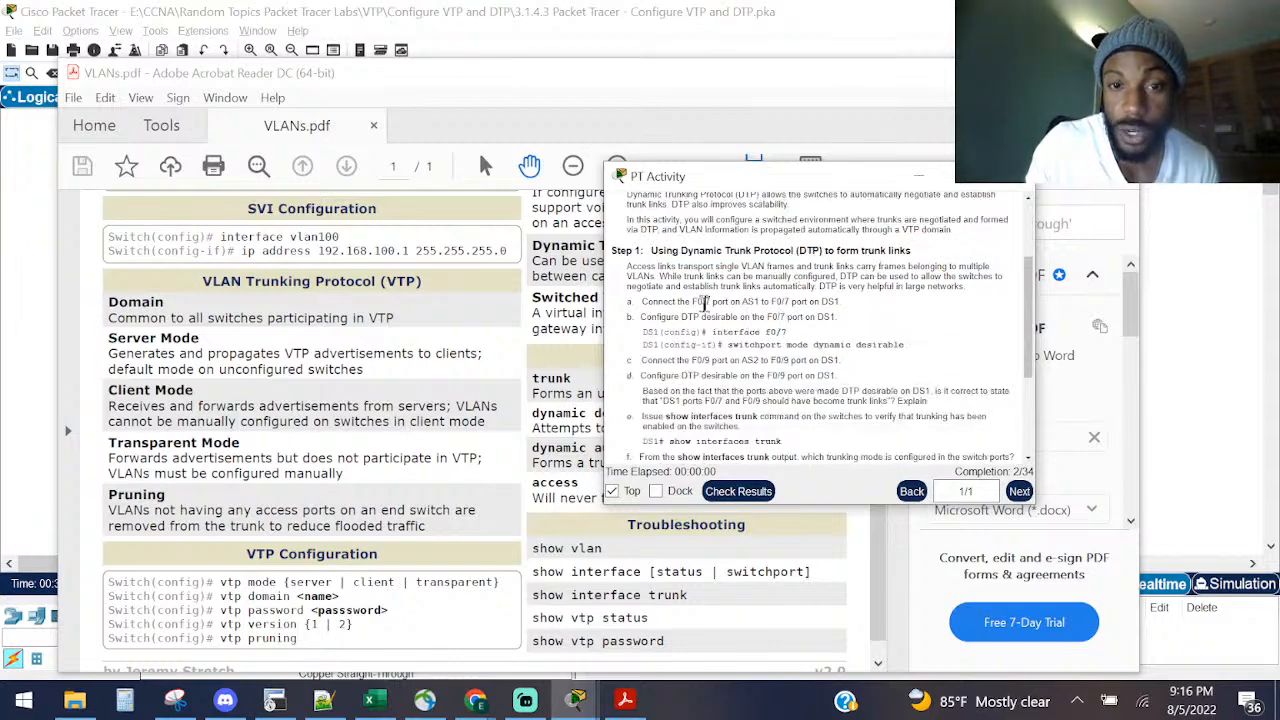
{"action": "left_click_drag", "start_coordinate": [641, 303], "coordinate": [834, 301]}
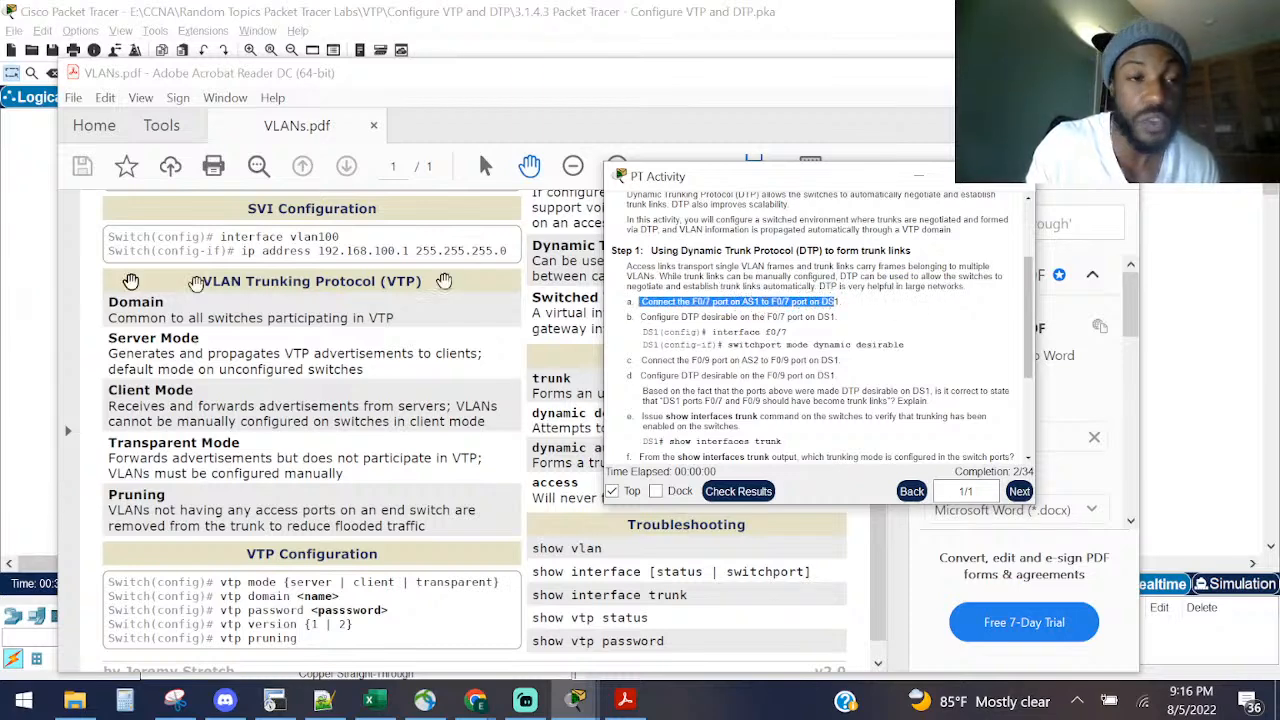
{"action": "left_click", "coordinate": [18, 288]}
{"action": "left_click_drag", "start_coordinate": [460, 340], "coordinate": [77, 261]}
{"action": "left_click_drag", "start_coordinate": [77, 165], "coordinate": [434, 249]}
Step: Connect a copper straight-through cable from AS1 Fa0/7 to DS1 Fa0/7
{"action": "left_click", "coordinate": [206, 609]}
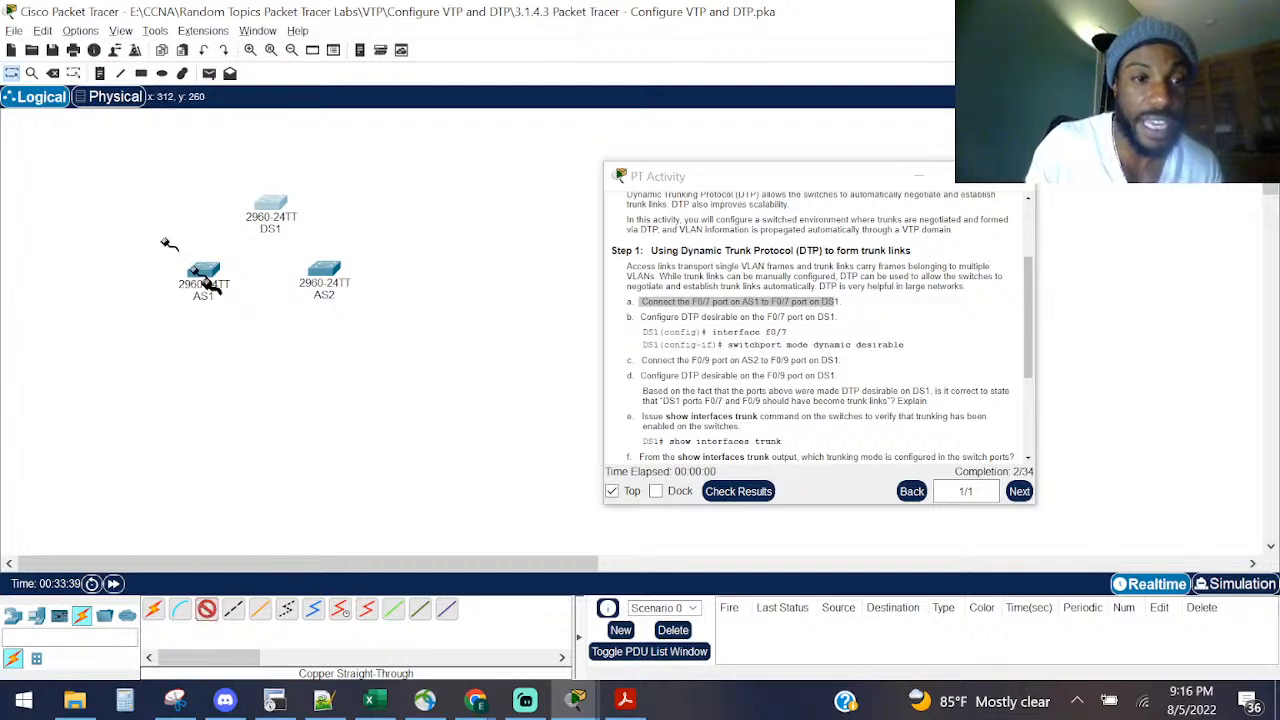
{"action": "left_click", "coordinate": [203, 280]}
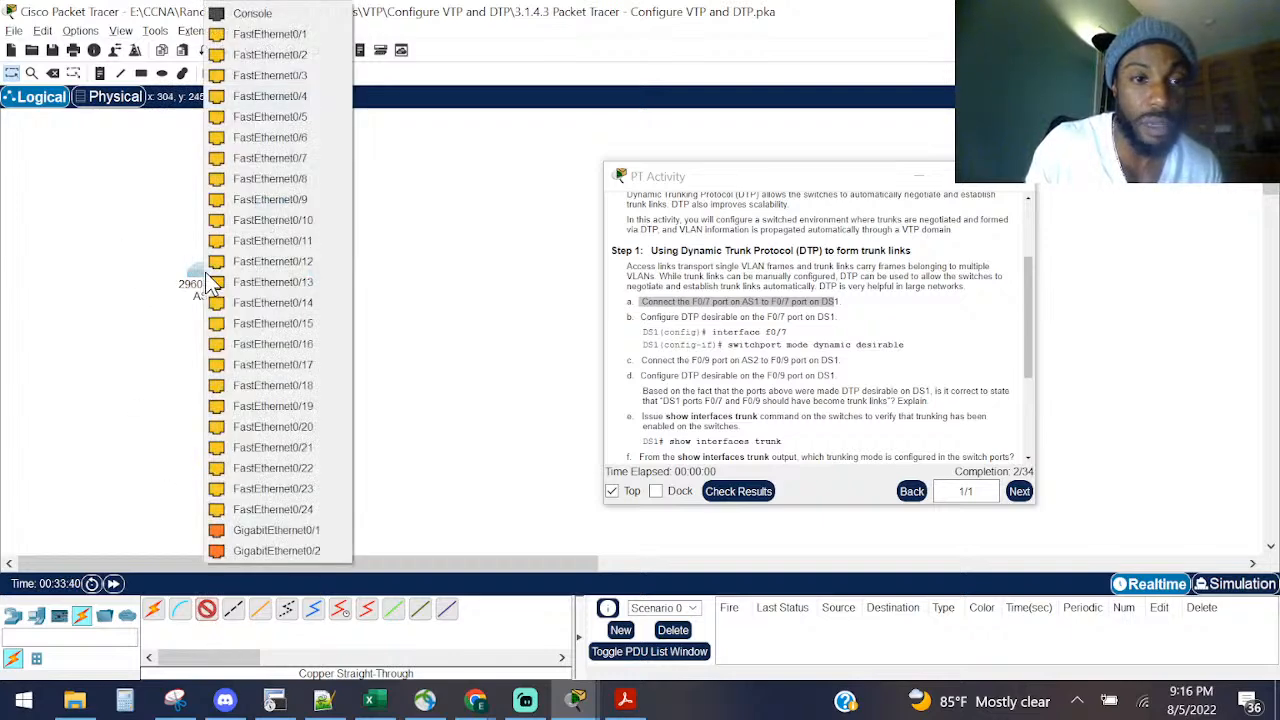
{"action": "left_click", "coordinate": [262, 158]}
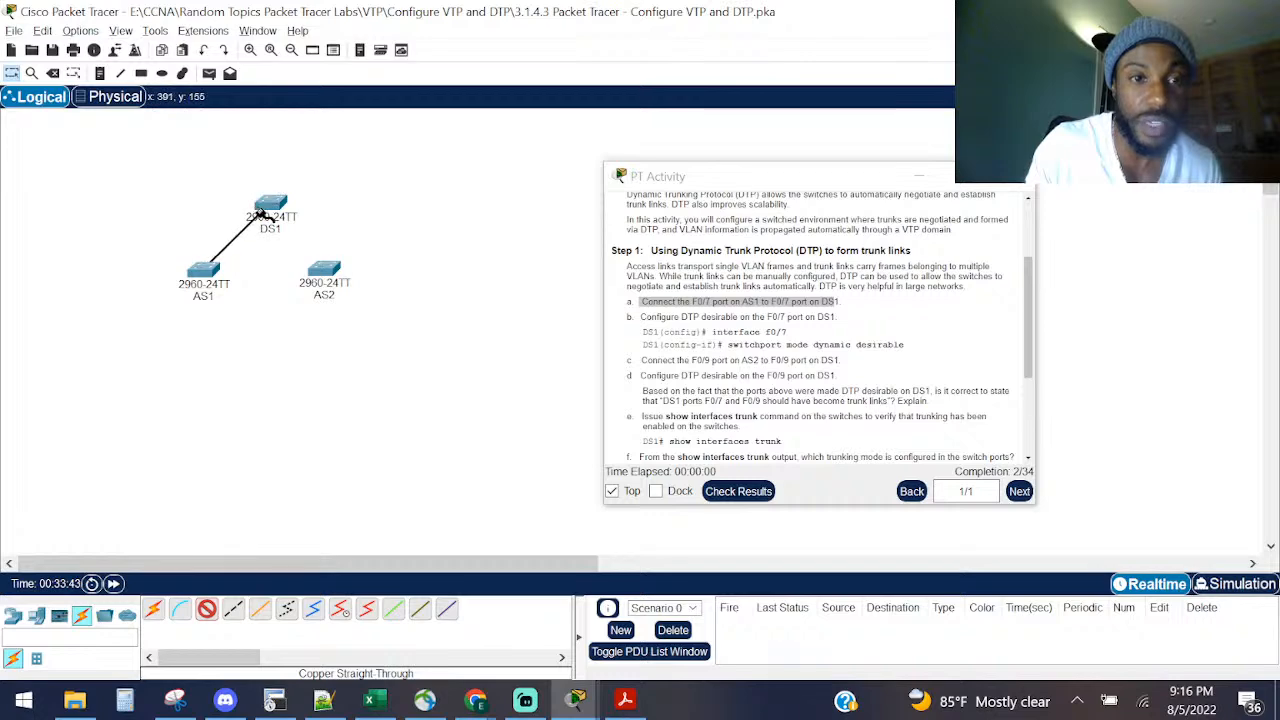
{"action": "left_click", "coordinate": [260, 207]}
{"action": "left_click", "coordinate": [320, 178]}
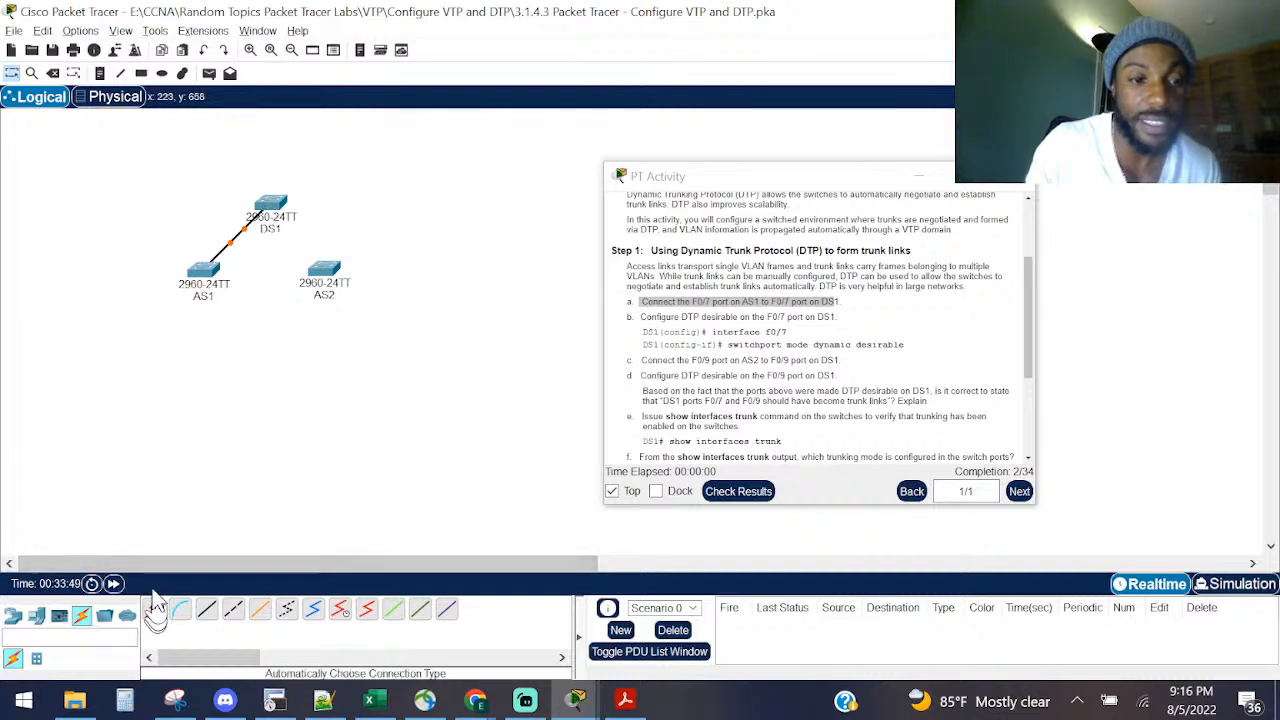
Step: Delete the existing AS1–DS1 link and re-cable both Fa0/7 ports with copper straight-through
{"action": "left_click", "coordinate": [52, 73]}
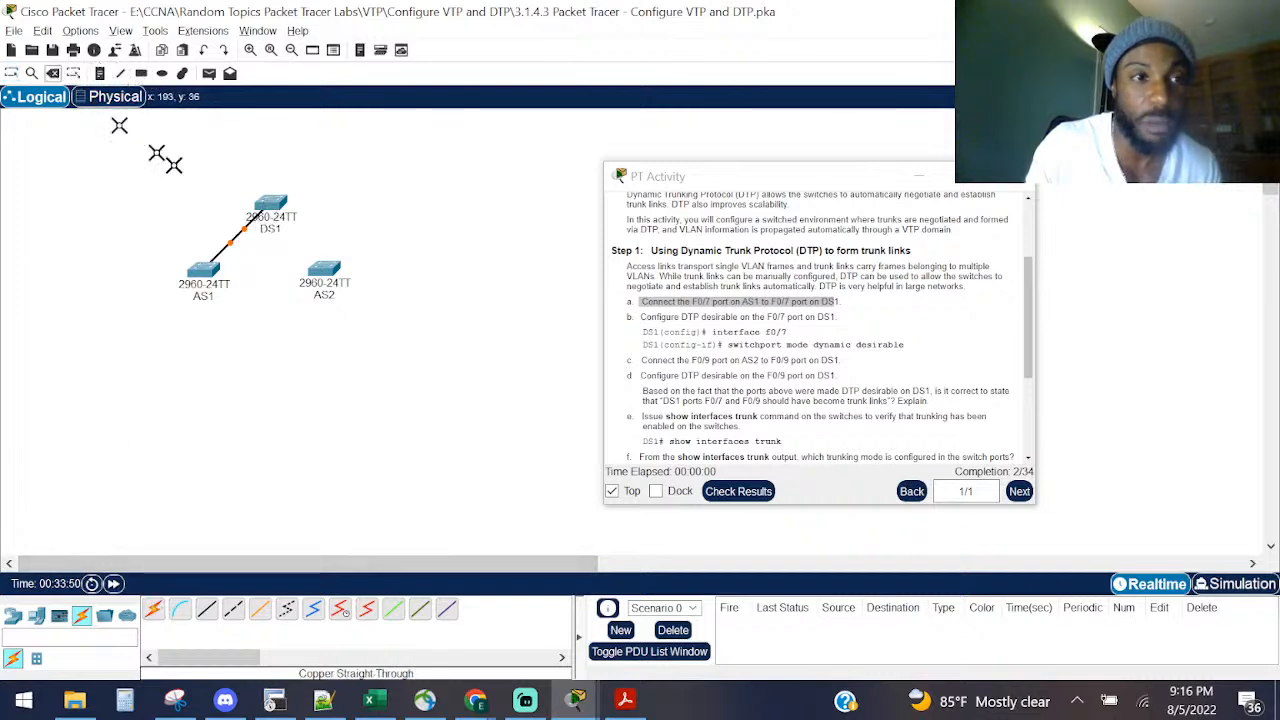
{"action": "left_click", "coordinate": [235, 238]}
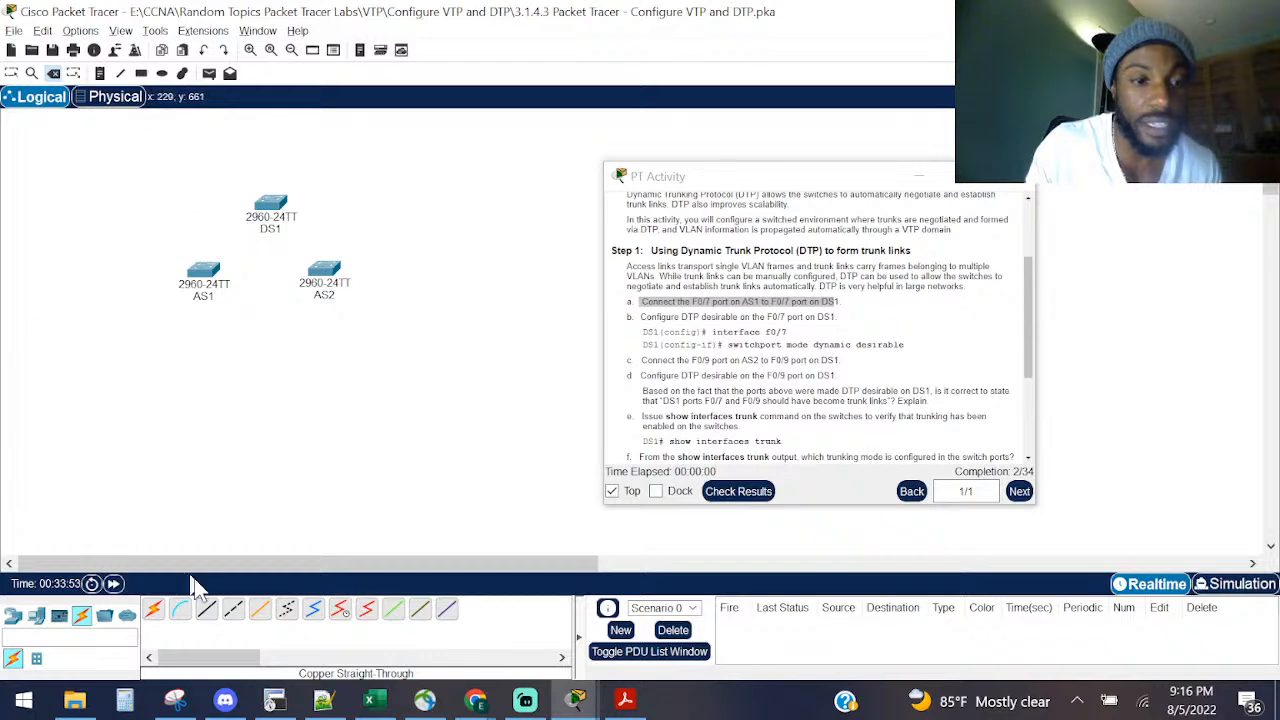
{"action": "left_click", "coordinate": [206, 609]}
{"action": "left_click", "coordinate": [203, 277]}
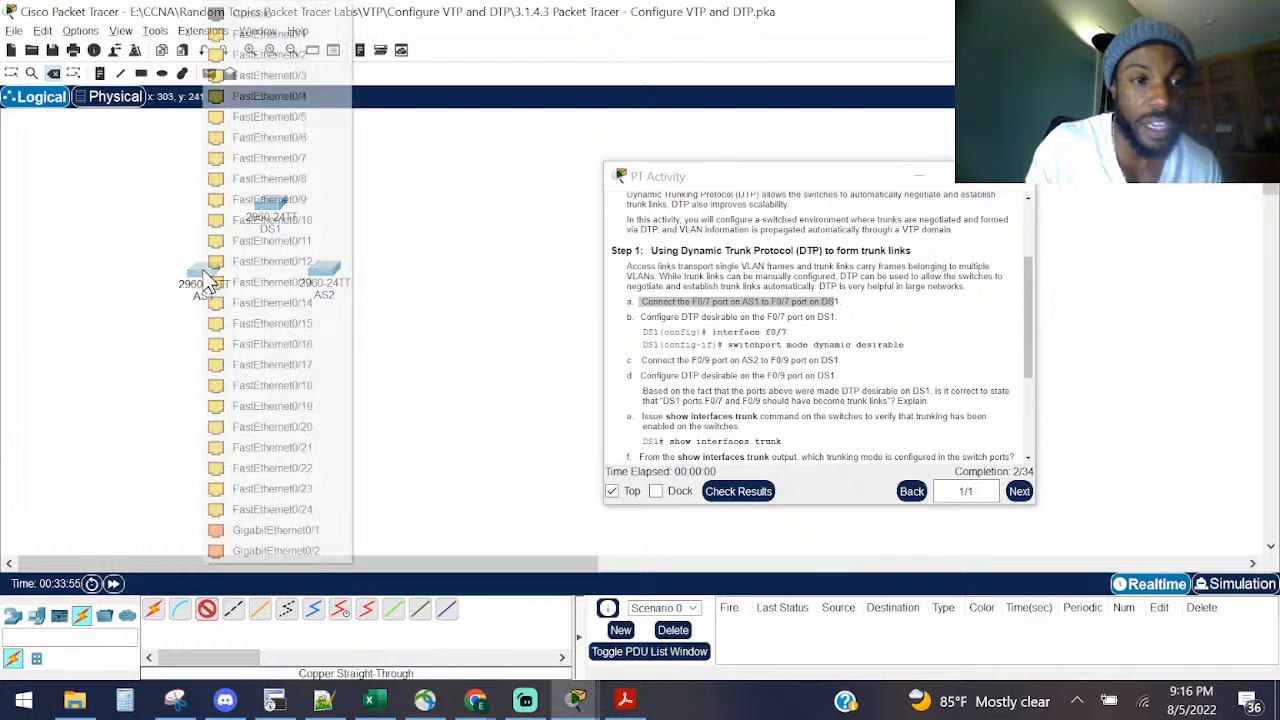
{"action": "left_click", "coordinate": [266, 158]}
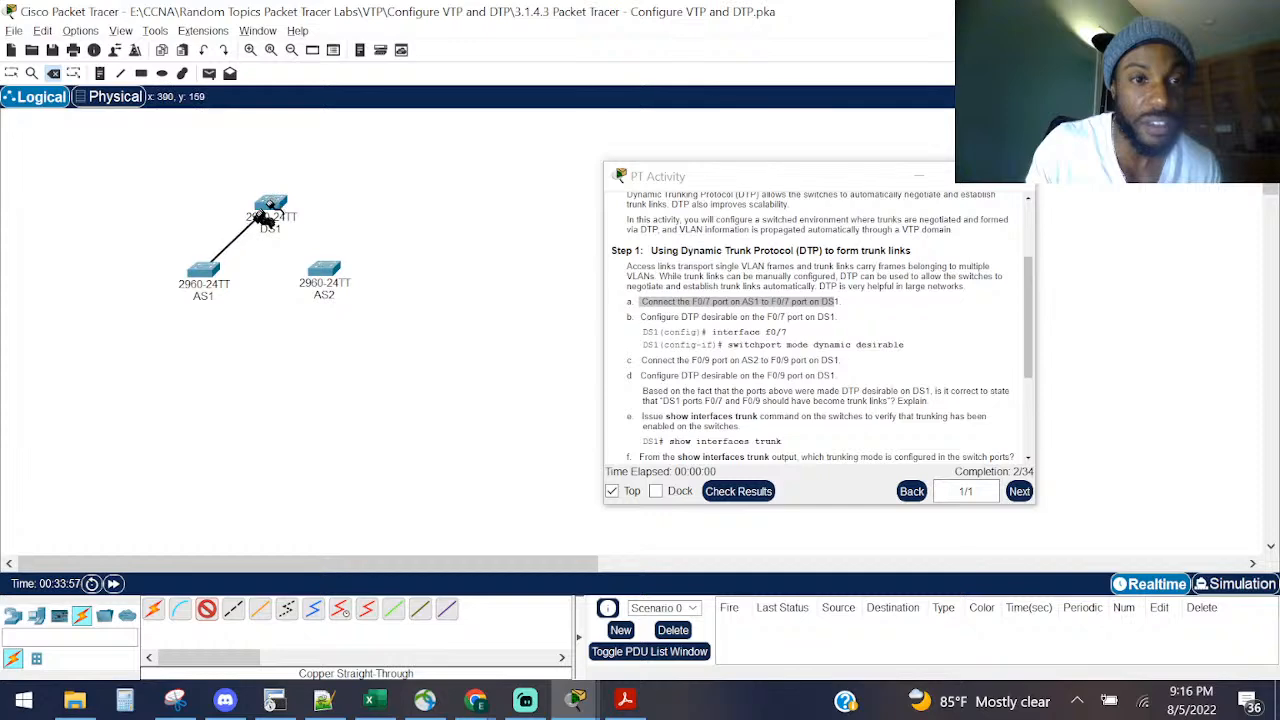
{"action": "left_click", "coordinate": [266, 212]}
{"action": "left_click", "coordinate": [352, 165]}
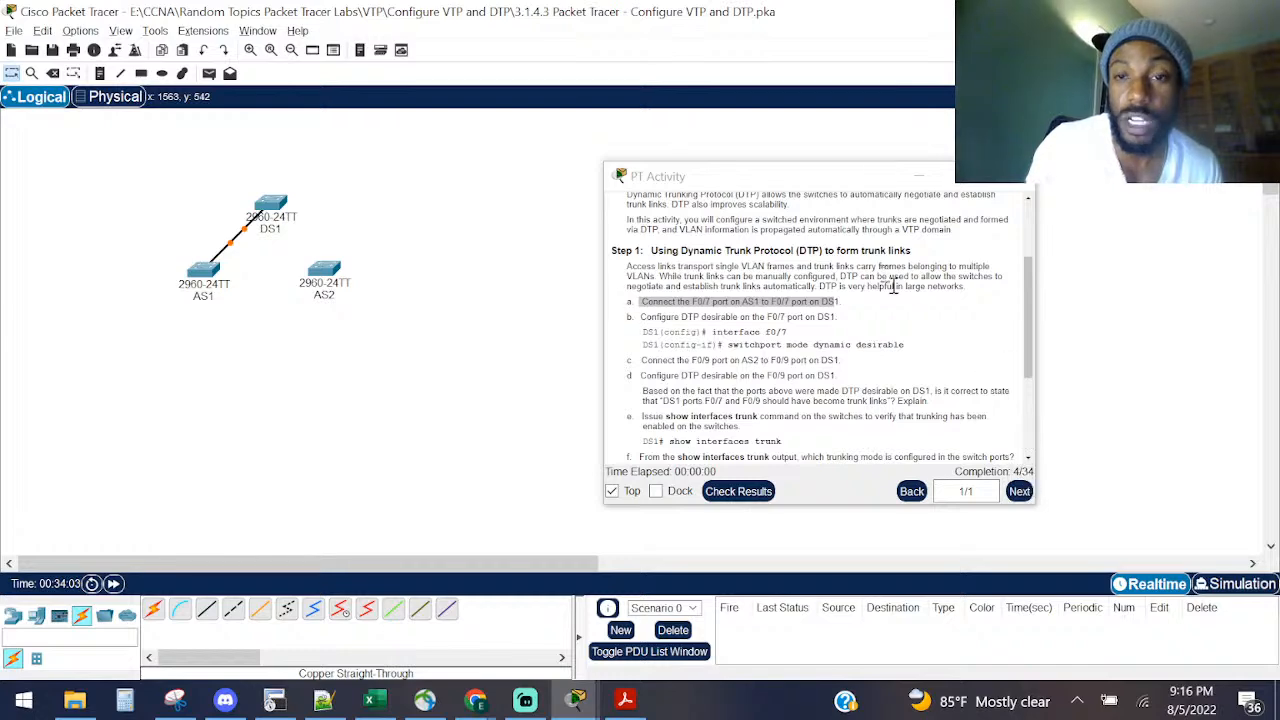
Step: Highlight the step b instruction, then open DS1's device window
{"action": "left_click_drag", "start_coordinate": [790, 179], "coordinate": [954, 276]}
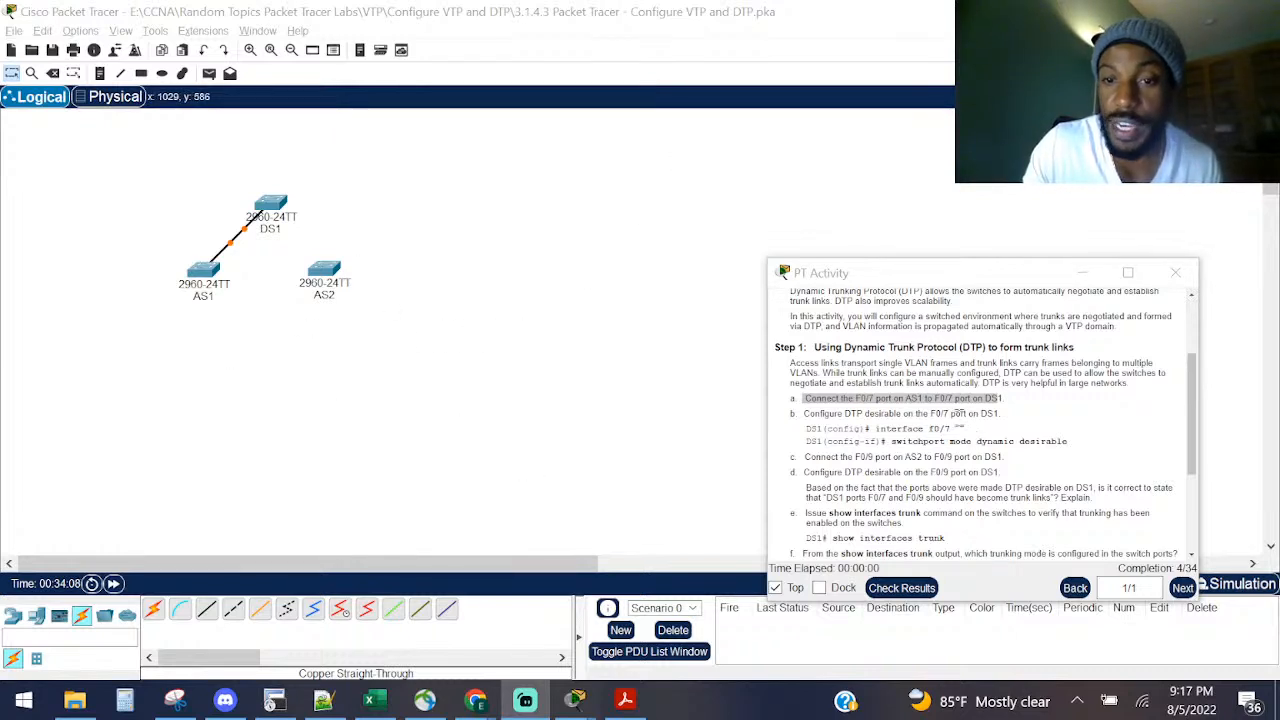
{"action": "left_click", "coordinate": [840, 413]}
{"action": "left_click_drag", "start_coordinate": [855, 413], "coordinate": [1010, 428]}
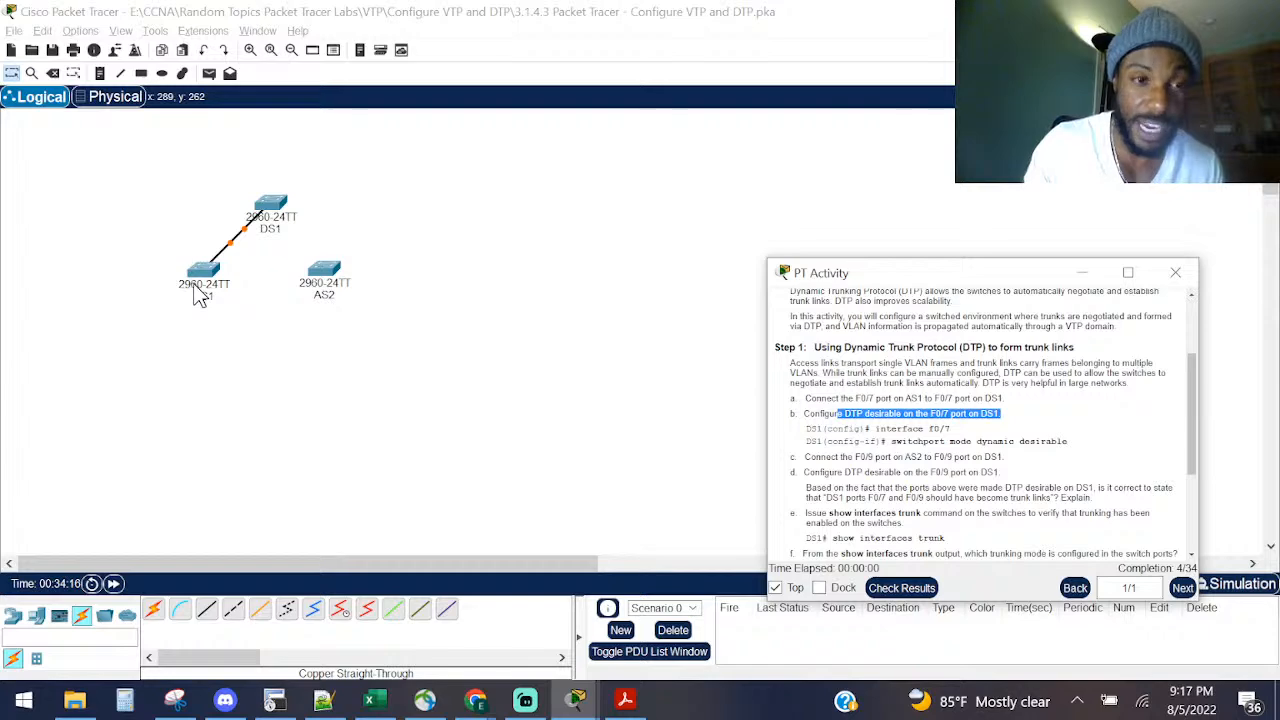
{"action": "left_click", "coordinate": [268, 212]}
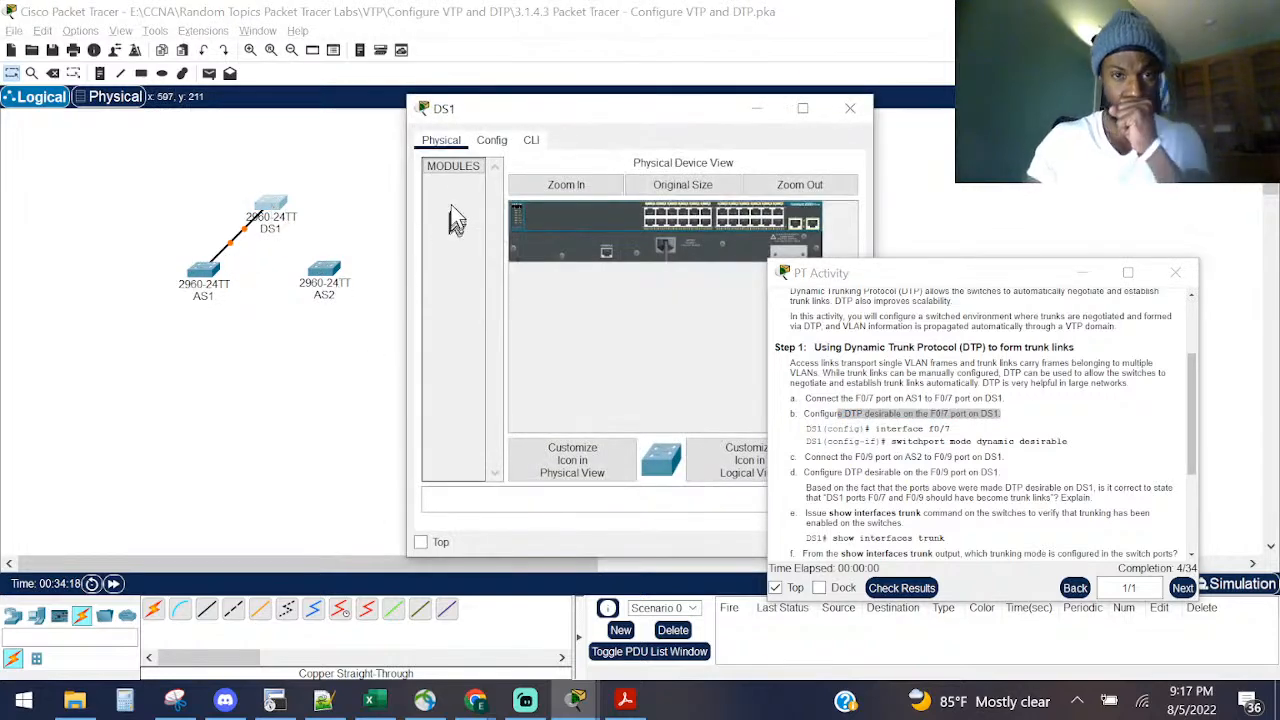
Step: In DS1's CLI, run enable and 'show interfaces fa0/7 switchport'
{"action": "left_click", "coordinate": [531, 141]}
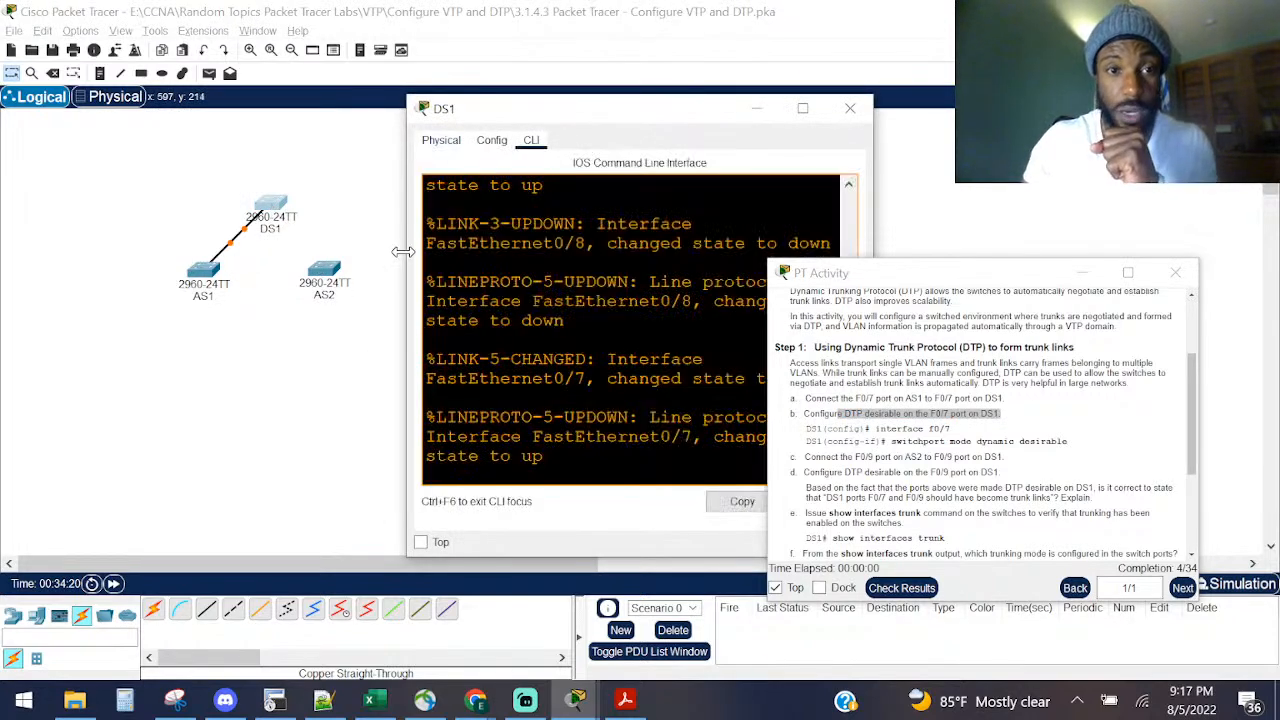
{"action": "left_click_drag", "start_coordinate": [403, 251], "coordinate": [92, 252]}
{"action": "key", "text": "Return"}
{"action": "key", "text": "Return"}
{"action": "key", "text": "Return"}
{"action": "key", "text": "Return"}
{"action": "type", "text": "ena"}
{"action": "key", "text": "Return"}
{"action": "type", "text": "sho in"}
{"action": "key", "text": "Tab"}
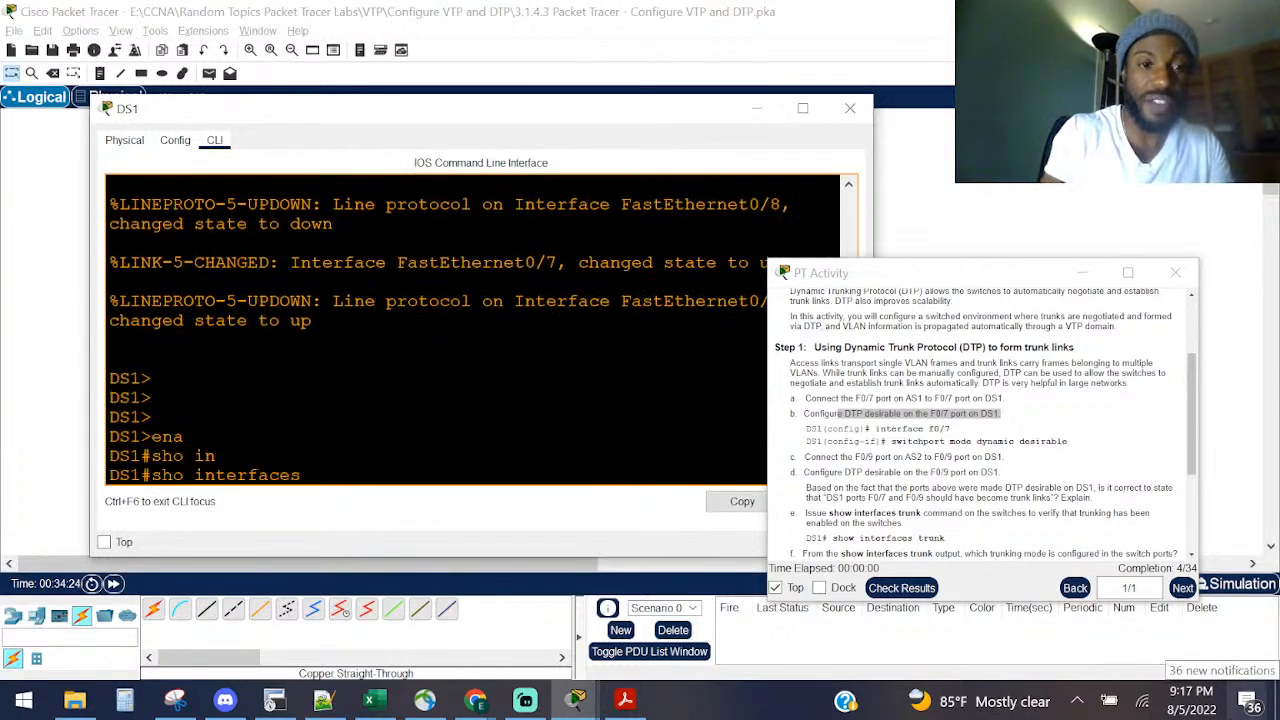
{"action": "type", "text": "fa"}
{"action": "key", "text": "Tab"}
{"action": "type", "text": "0/7 sw"}
{"action": "key", "text": "Tab"}
{"action": "key", "text": "Return"}
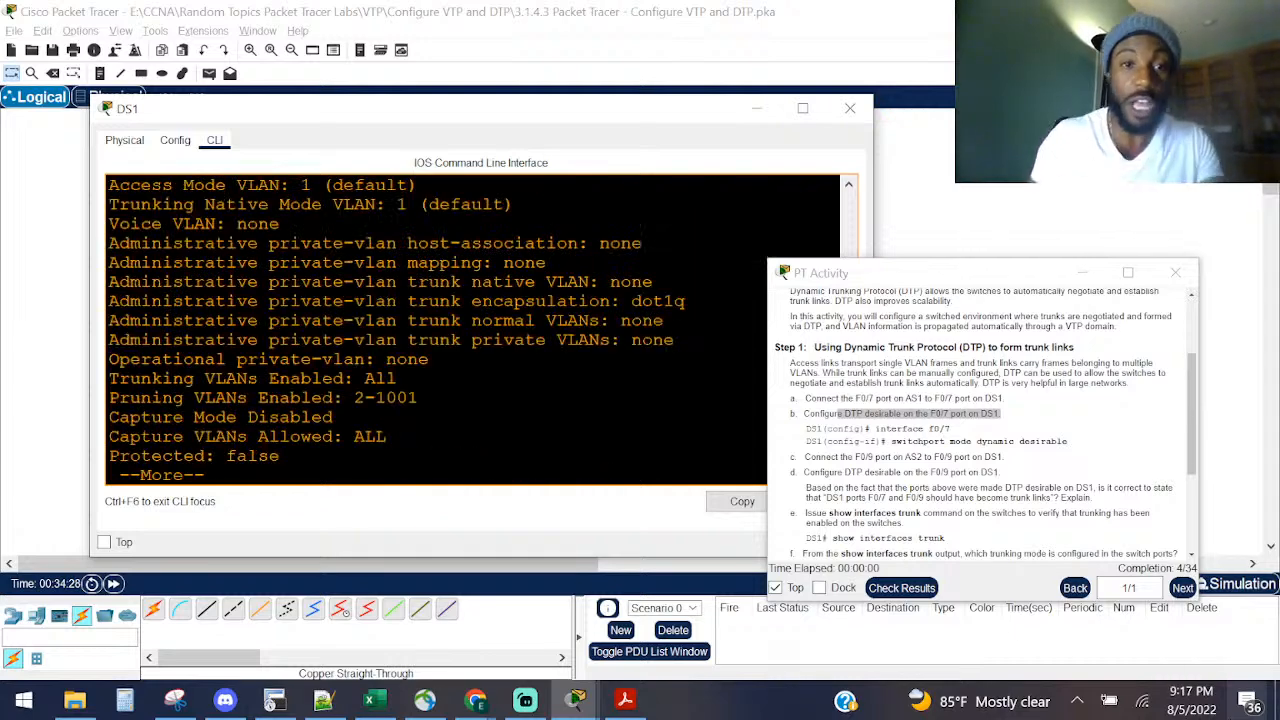
Step: Confirm Fa0/7's administrative mode is dynamic auto and operational mode is static access
{"action": "scroll", "coordinate": [262, 287], "scroll_direction": "up", "scroll_amount": 3}
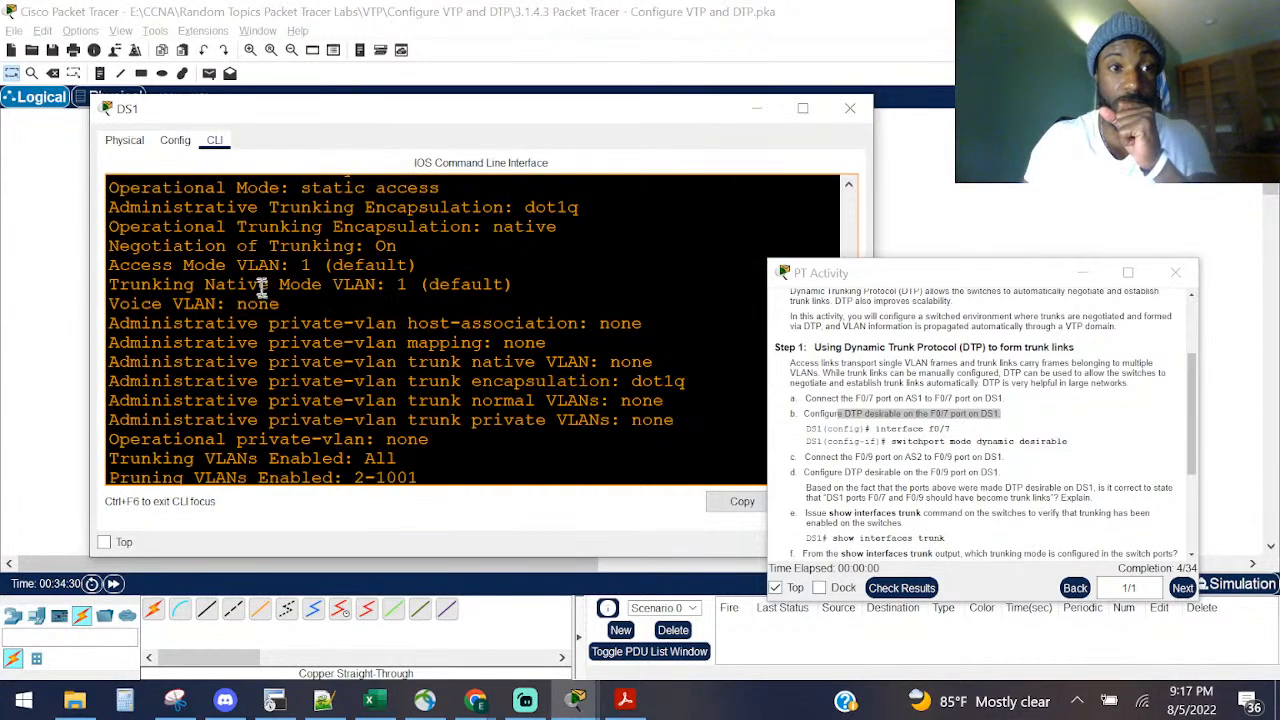
{"action": "left_click_drag", "start_coordinate": [466, 248], "coordinate": [248, 242]}
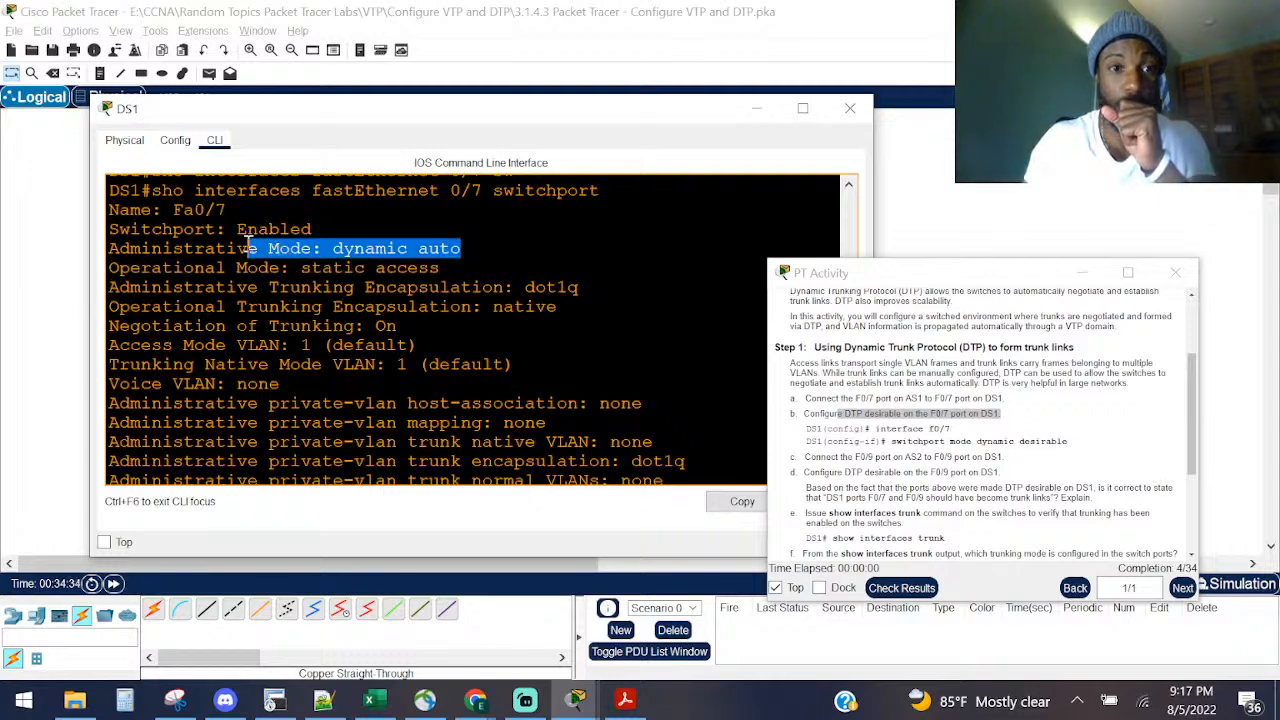
{"action": "left_click_drag", "start_coordinate": [440, 268], "coordinate": [201, 271]}
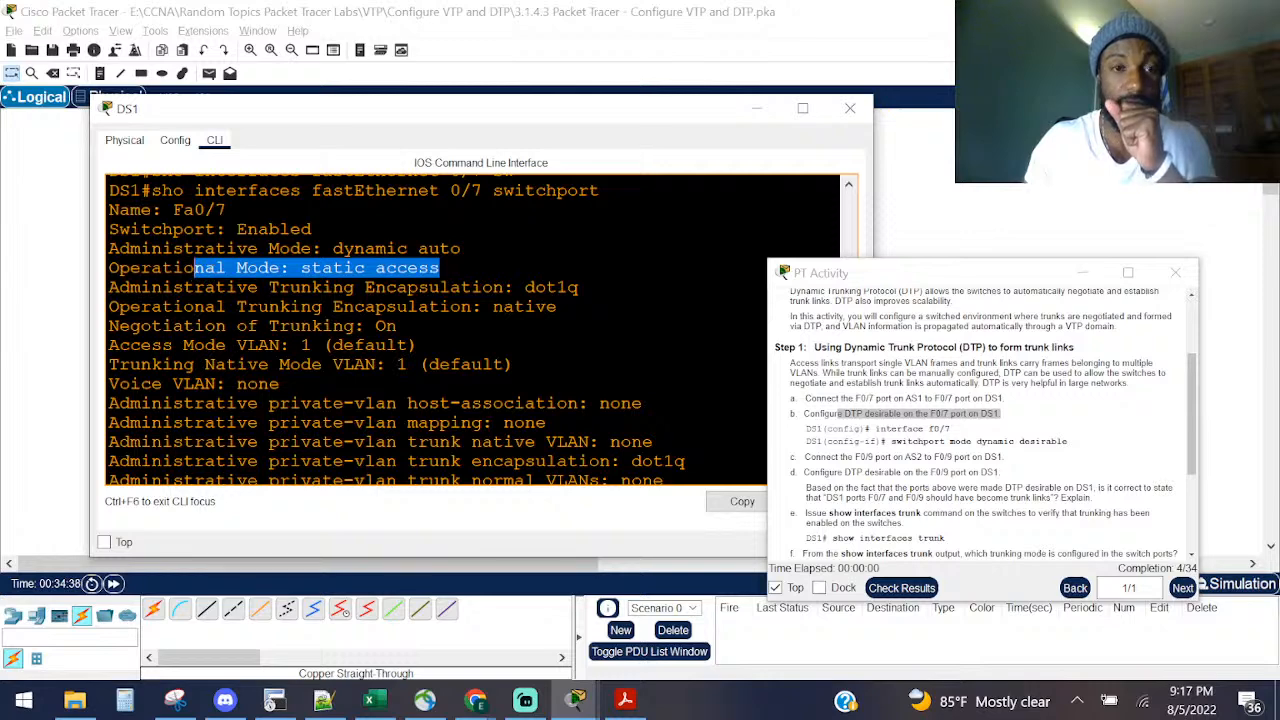
{"action": "left_click_drag", "start_coordinate": [201, 271], "coordinate": [292, 268]}
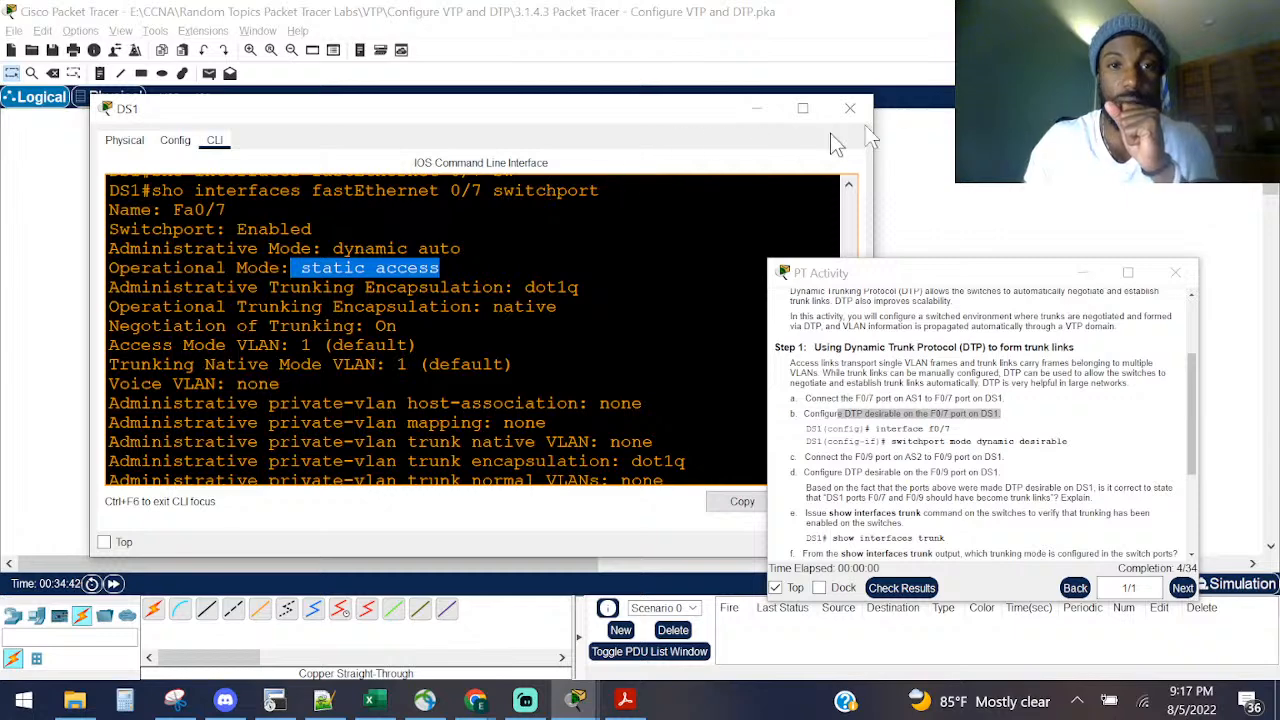
{"action": "key", "text": "space"}
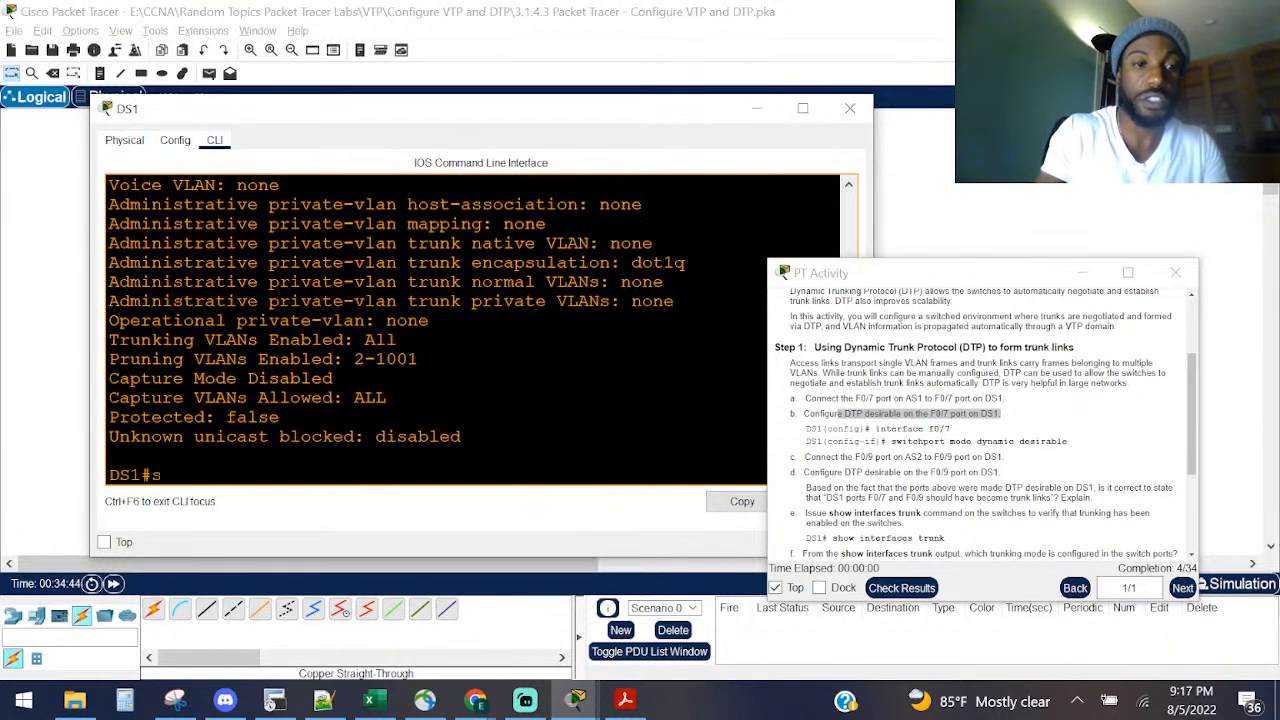
Step: Run 'show interfaces status', confirm Fa0/7 is connected in VLAN 1, then close DS1's window
{"action": "type", "text": "sho int"}
{"action": "key", "text": "Tab"}
{"action": "type", "text": "status"}
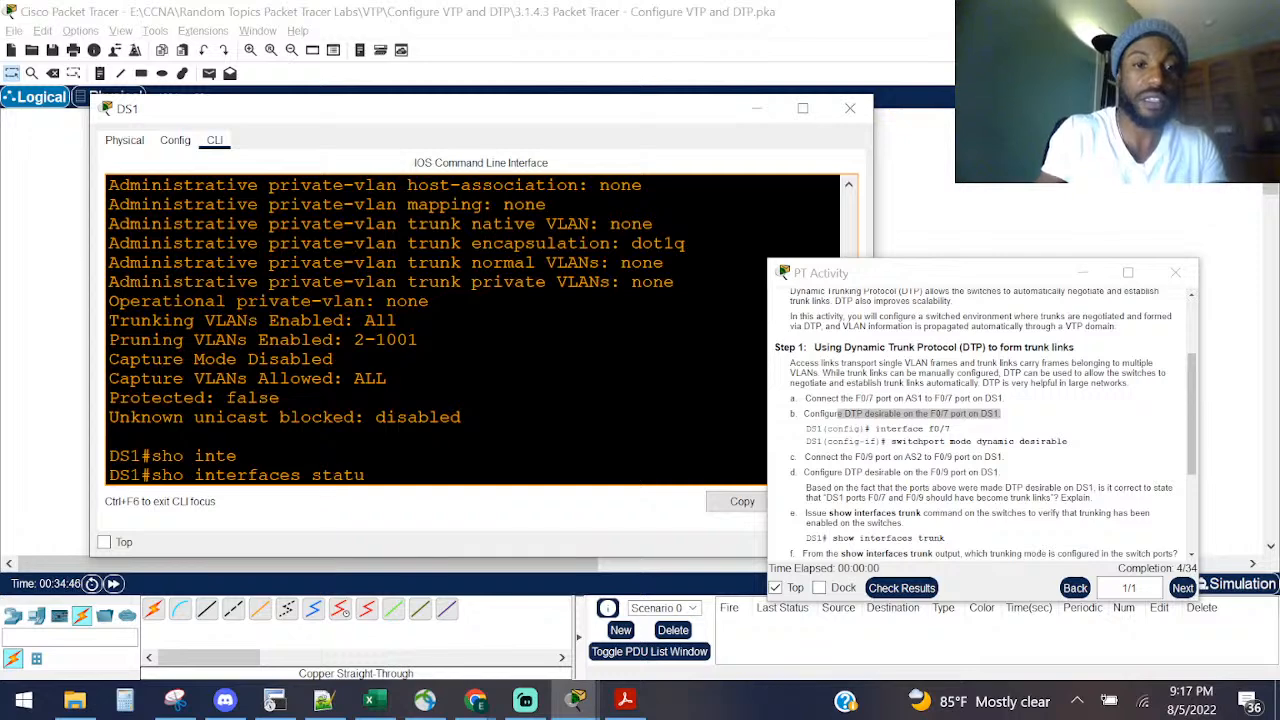
{"action": "key", "text": "Return"}
{"action": "key", "text": "space"}
{"action": "scroll", "coordinate": [354, 331], "scroll_direction": "up", "scroll_amount": 15}
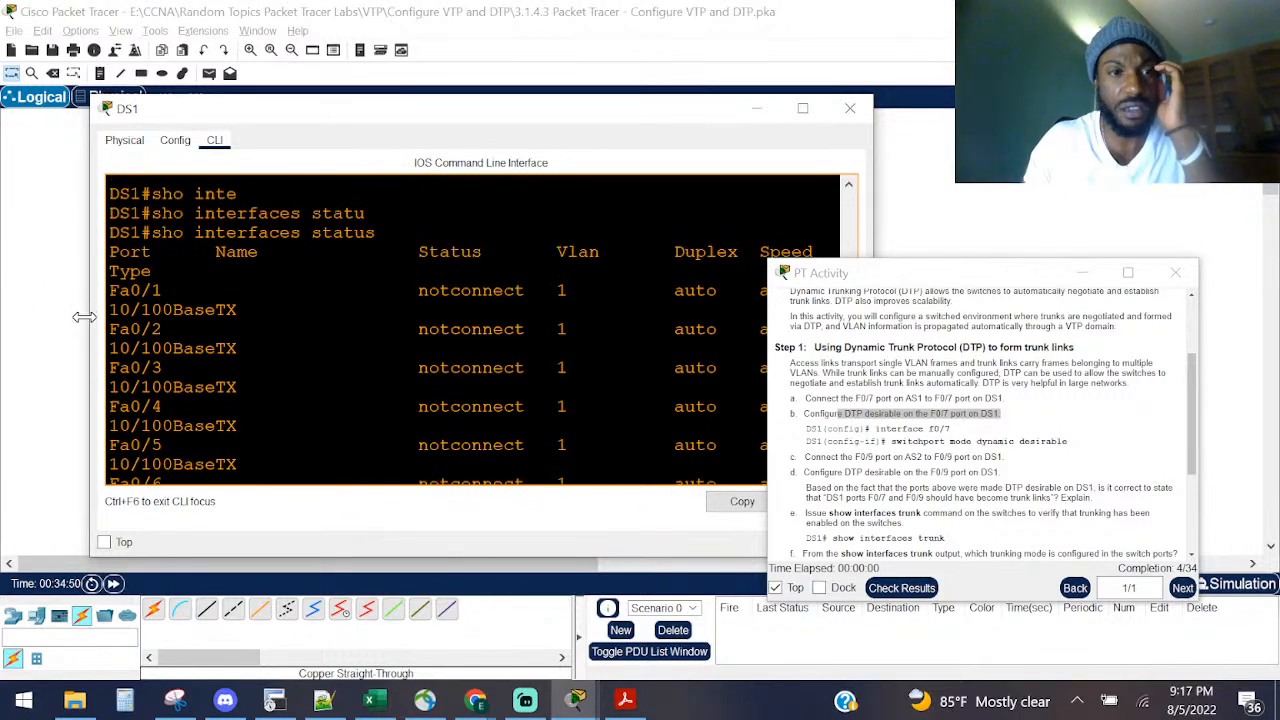
{"action": "left_click_drag", "start_coordinate": [90, 322], "coordinate": [6, 326]}
{"action": "scroll", "coordinate": [200, 316], "scroll_direction": "down", "scroll_amount": 2}
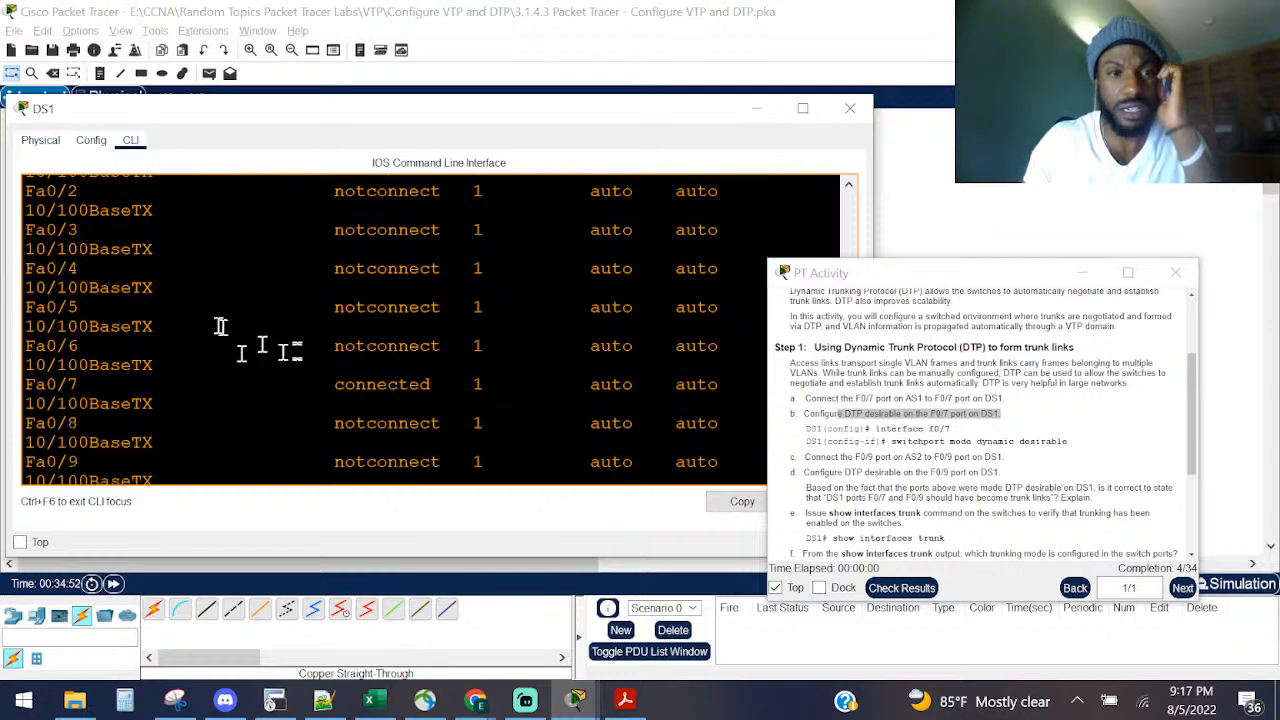
{"action": "left_click_drag", "start_coordinate": [538, 386], "coordinate": [24, 386]}
{"action": "left_click_drag", "start_coordinate": [871, 205], "coordinate": [1215, 210]}
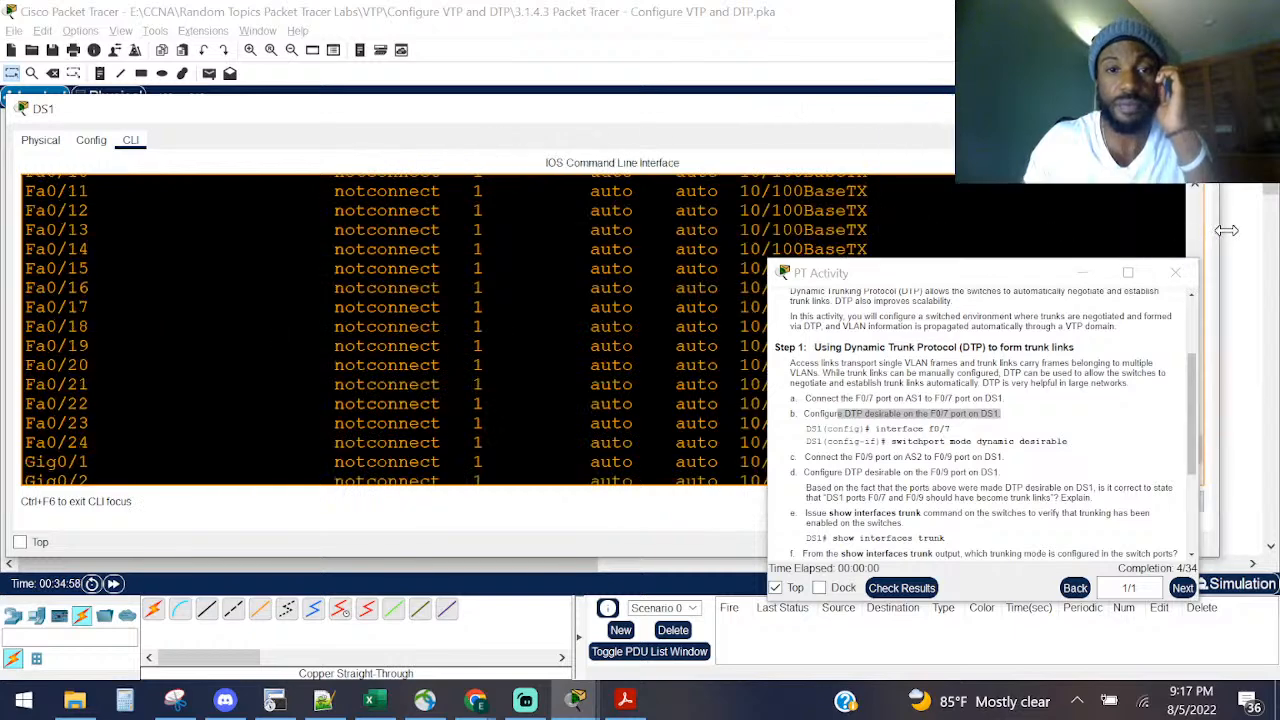
{"action": "scroll", "coordinate": [450, 270], "scroll_direction": "up", "scroll_amount": 4}
{"action": "scroll", "coordinate": [378, 281], "scroll_direction": "up", "scroll_amount": 2}
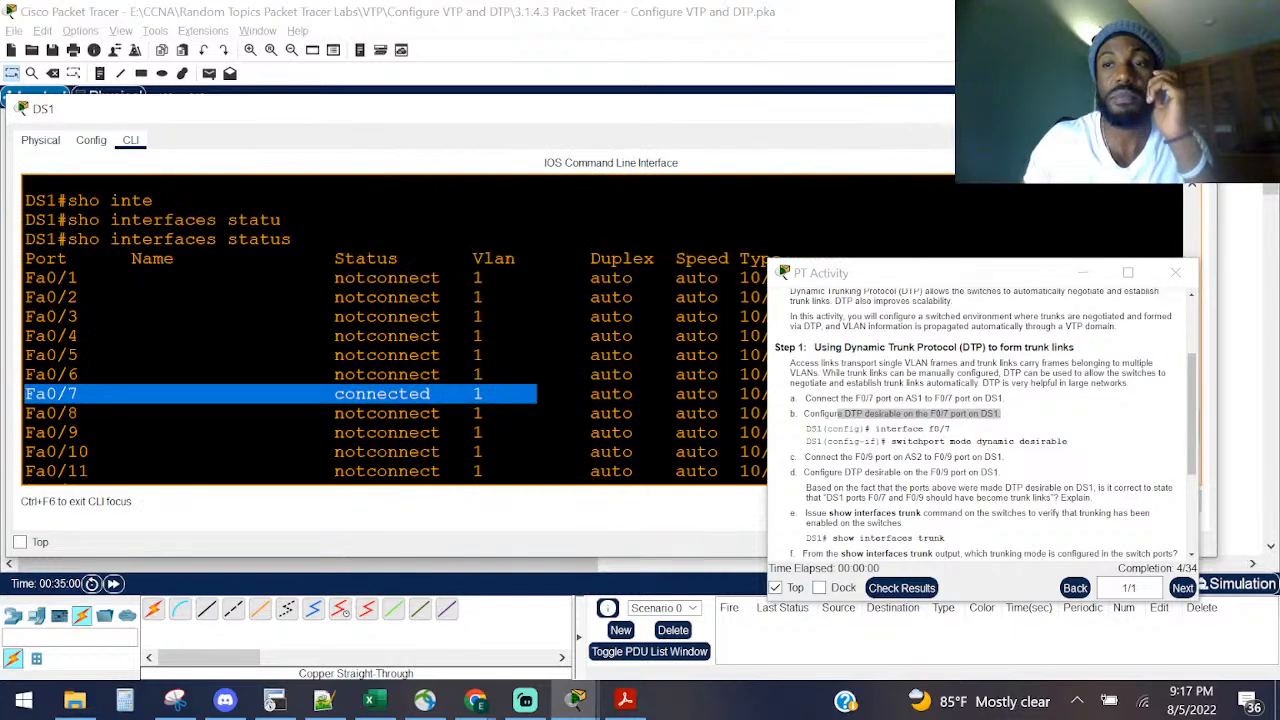
{"action": "left_click", "coordinate": [1192, 109]}
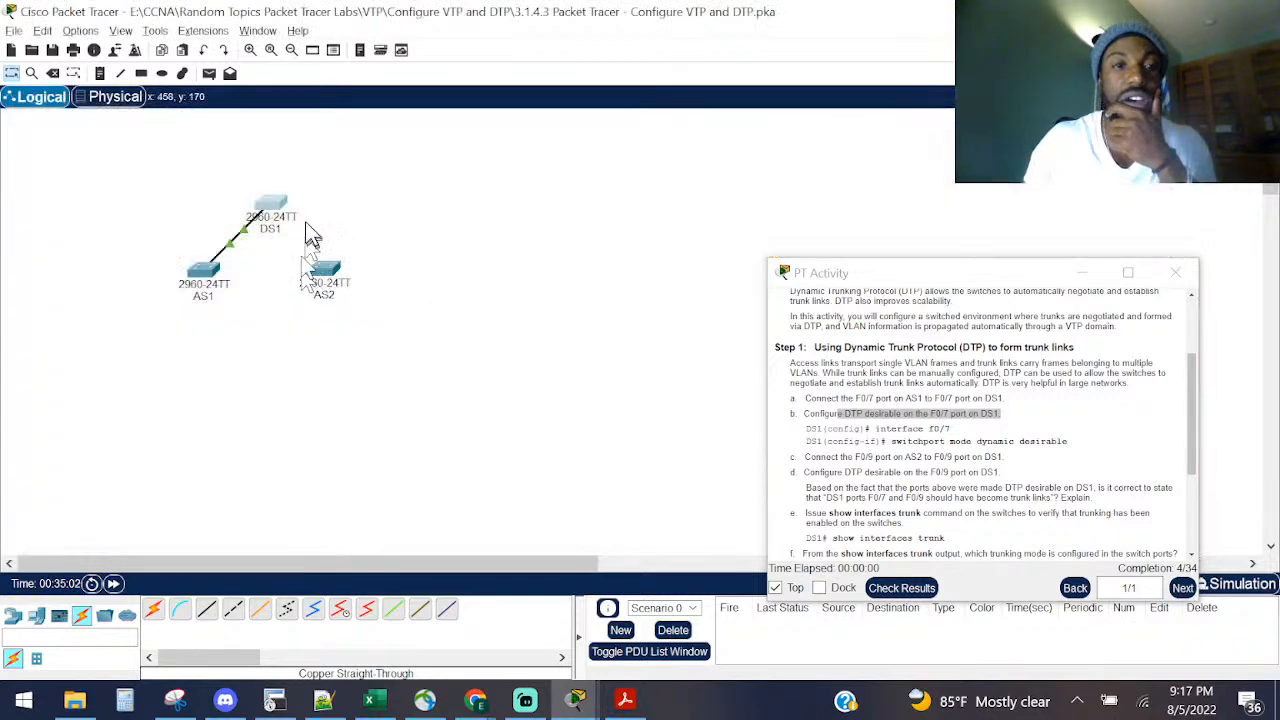
Step: Reopen DS1's CLI and enter interface configuration for FastEthernet0/7
{"action": "left_click", "coordinate": [267, 198]}
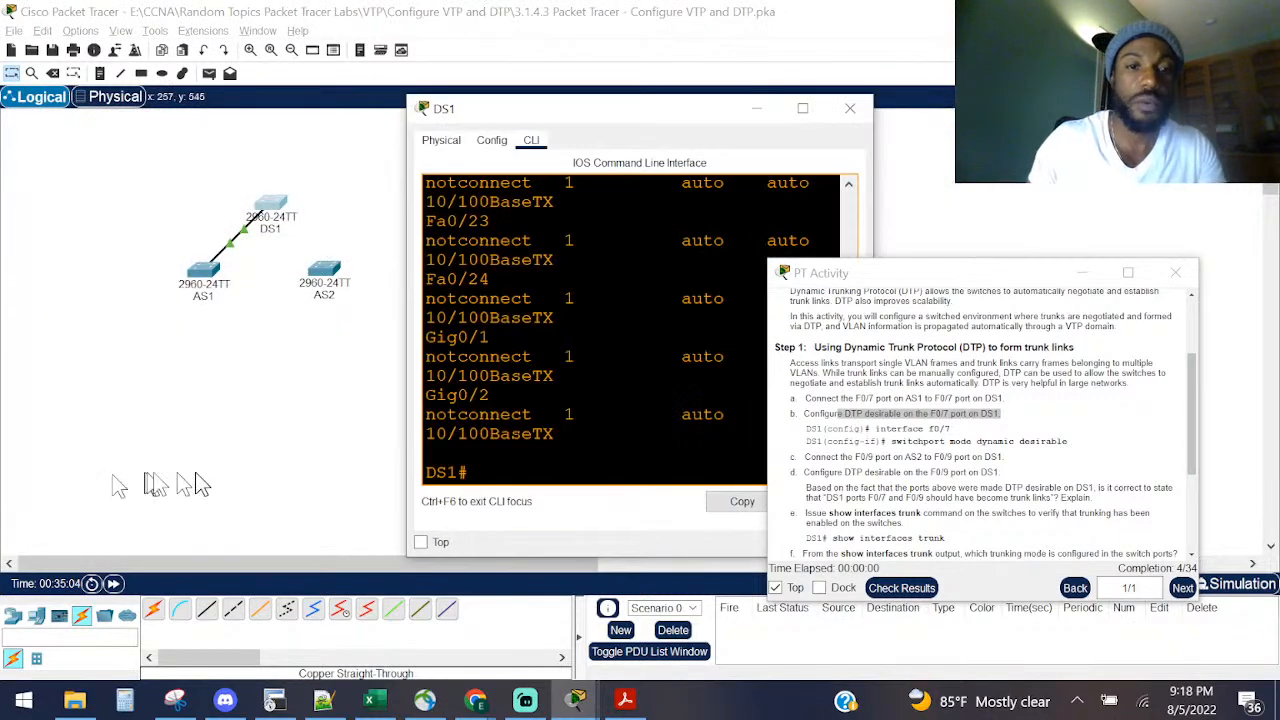
{"action": "left_click_drag", "start_coordinate": [405, 466], "coordinate": [118, 466]}
{"action": "key", "text": "Return"}
{"action": "key", "text": "Return"}
{"action": "key", "text": "Return"}
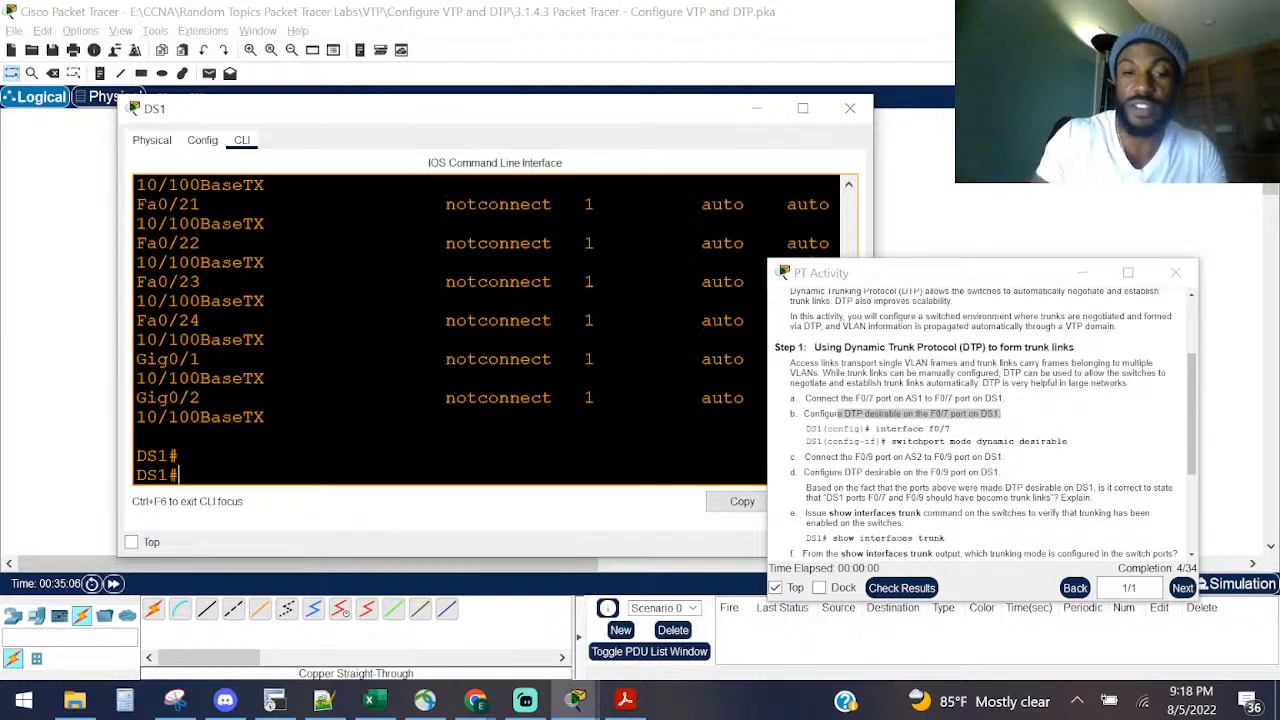
{"action": "type", "text": "conf"}
{"action": "key", "text": "Tab"}
{"action": "type", "text": "t"}
{"action": "key", "text": "Tab"}
{"action": "key", "text": "Return"}
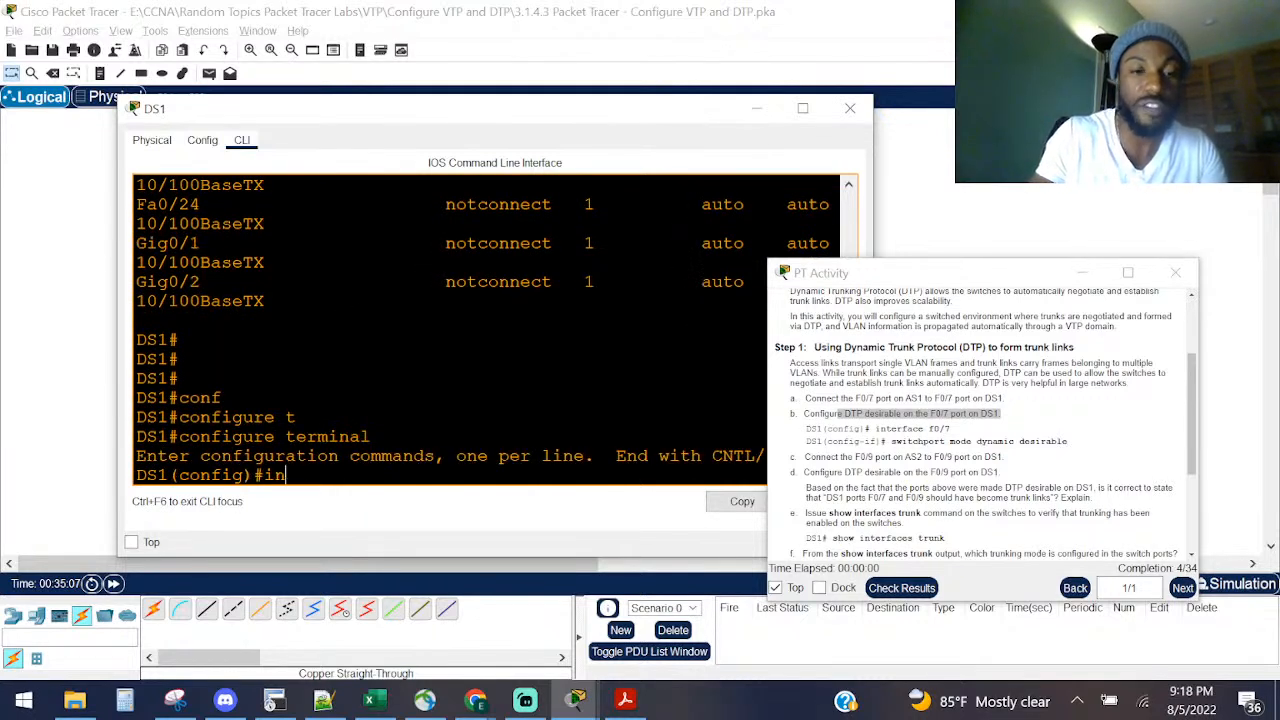
{"action": "type", "text": "in"}
{"action": "key", "text": "Tab"}
{"action": "type", "text": "fa"}
Step: Start the switchport command and highlight the dynamic desirable instruction in the activity
{"action": "key", "text": "Tab"}
{"action": "type", "text": "0/7"}
{"action": "key", "text": "Return"}
{"action": "type", "text": "w"}
{"action": "key", "text": "Tab"}
{"action": "type", "text": "sw"}
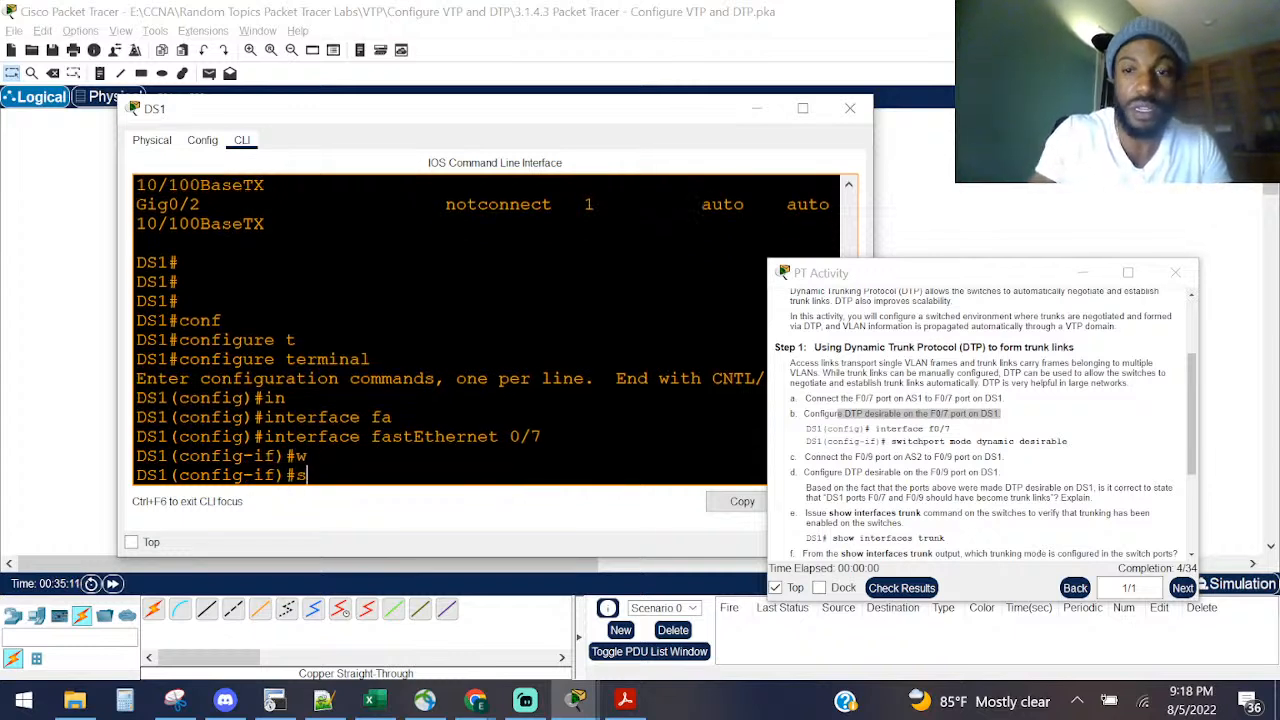
{"action": "key", "text": "Tab"}
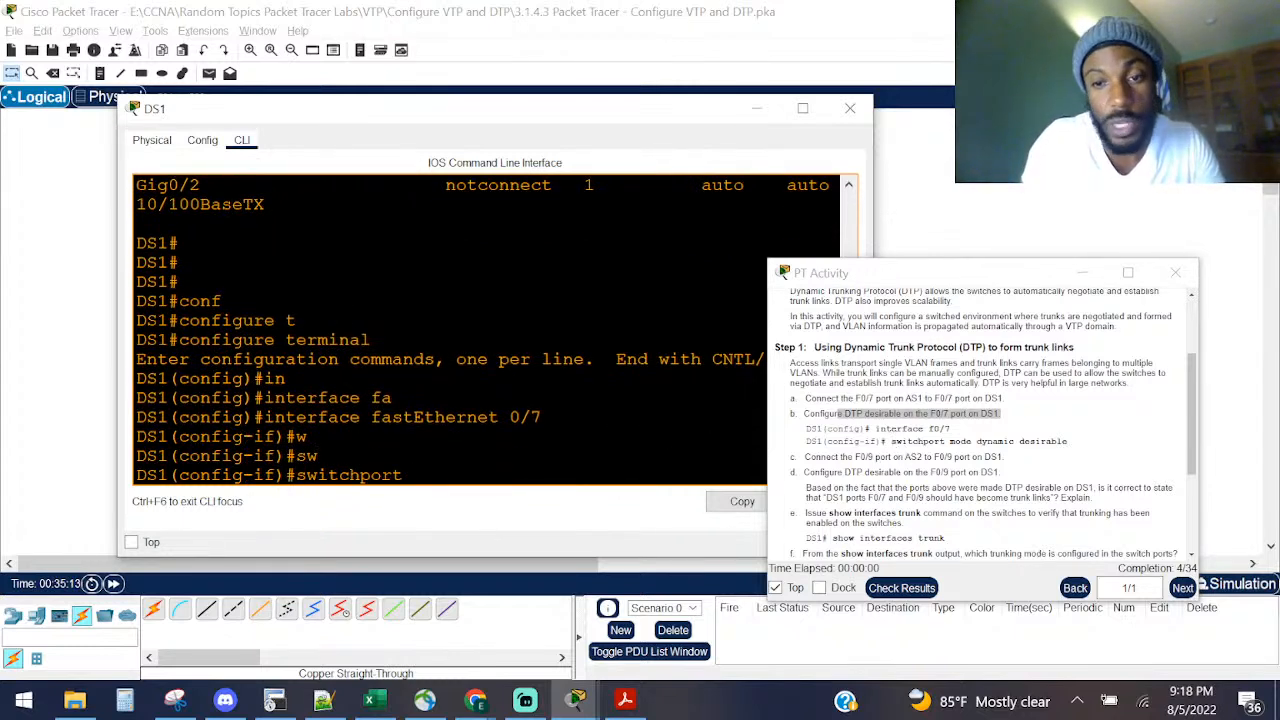
{"action": "left_click_drag", "start_coordinate": [792, 472], "coordinate": [1060, 470]}
{"action": "right_click", "coordinate": [1058, 456]}
{"action": "left_click", "coordinate": [1060, 442]}
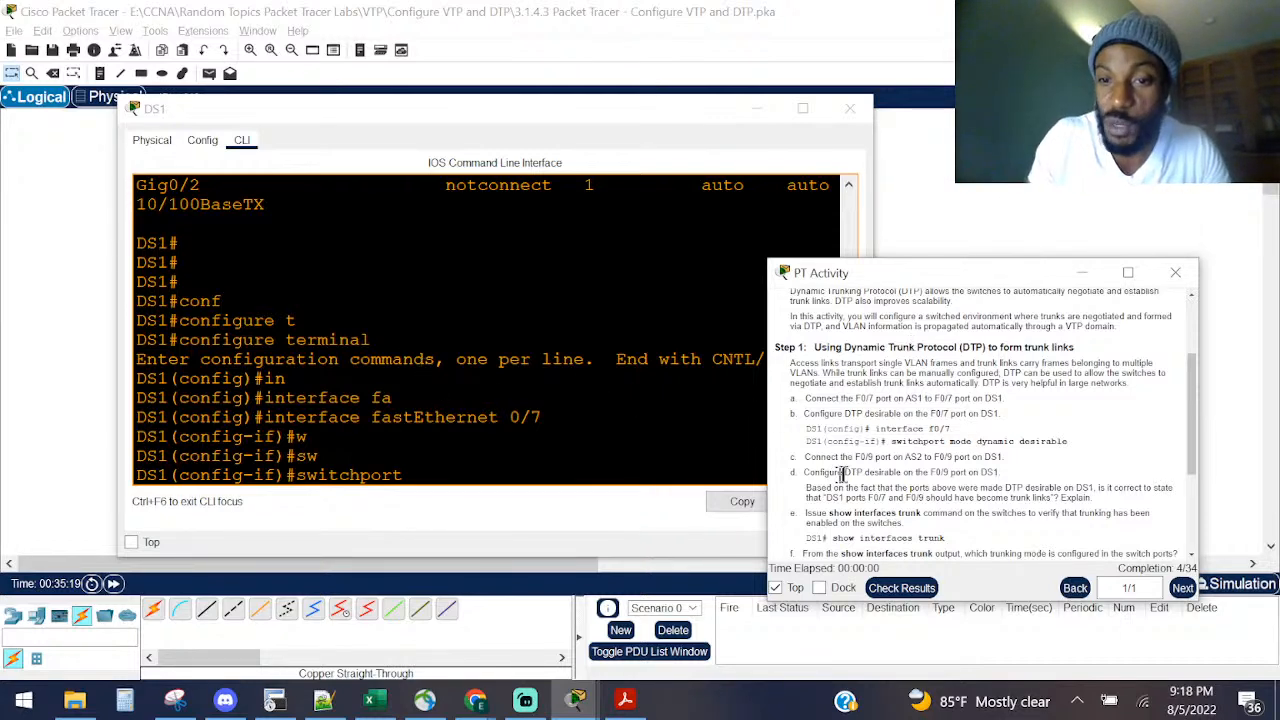
{"action": "left_click_drag", "start_coordinate": [903, 440], "coordinate": [1087, 450]}
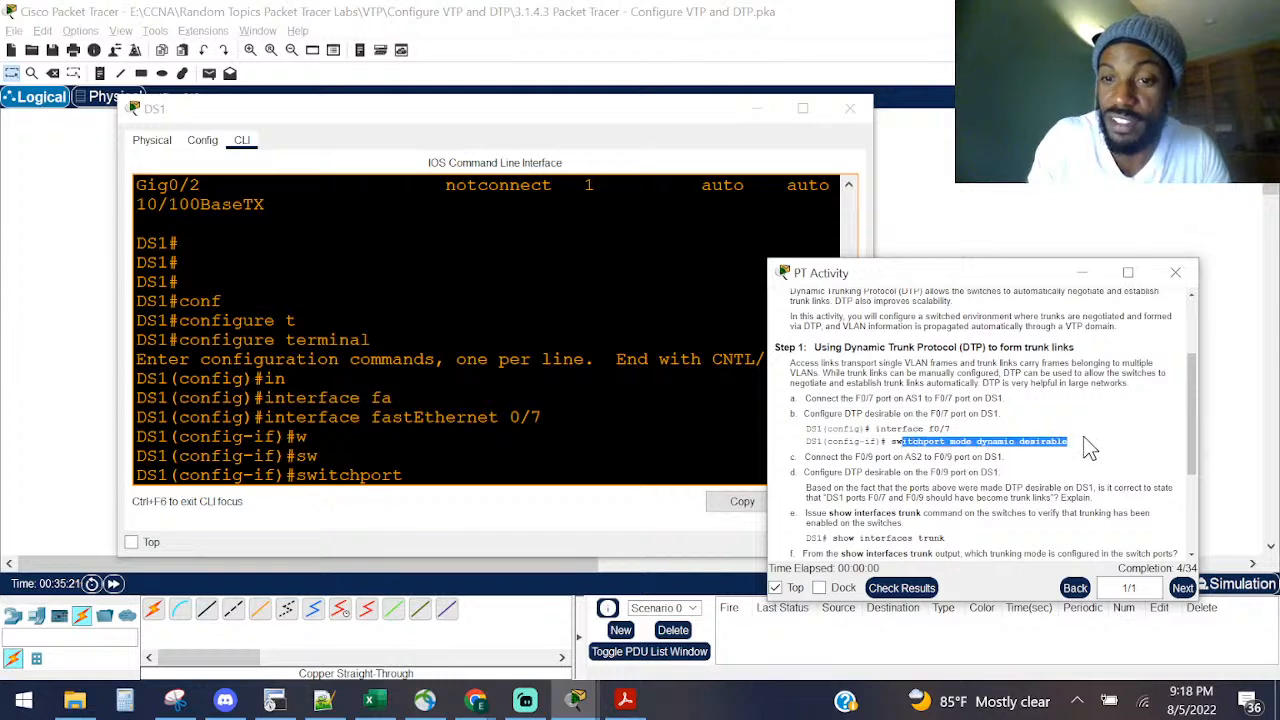
Step: Run 'switchport mode dynamic desirable' on Fa0/7, comparing the desirable and auto help descriptions
{"action": "left_click", "coordinate": [579, 417]}
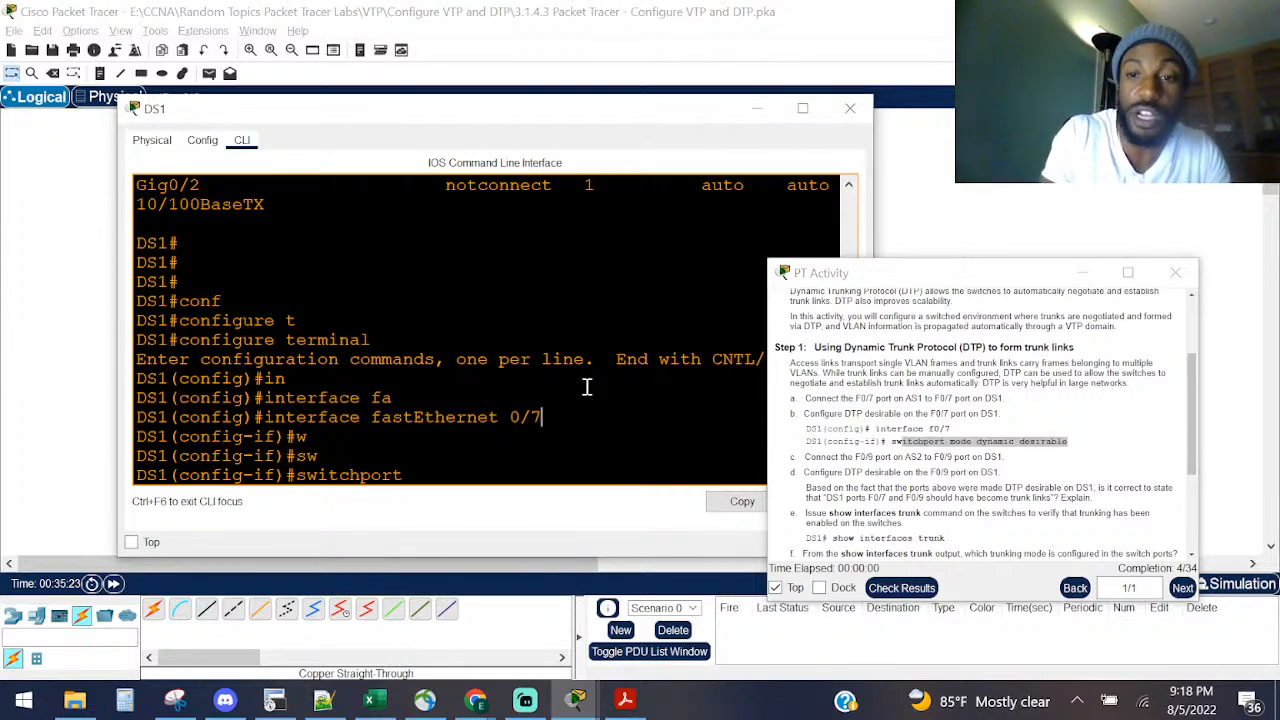
{"action": "type", "text": "mo"}
{"action": "key", "text": "Tab"}
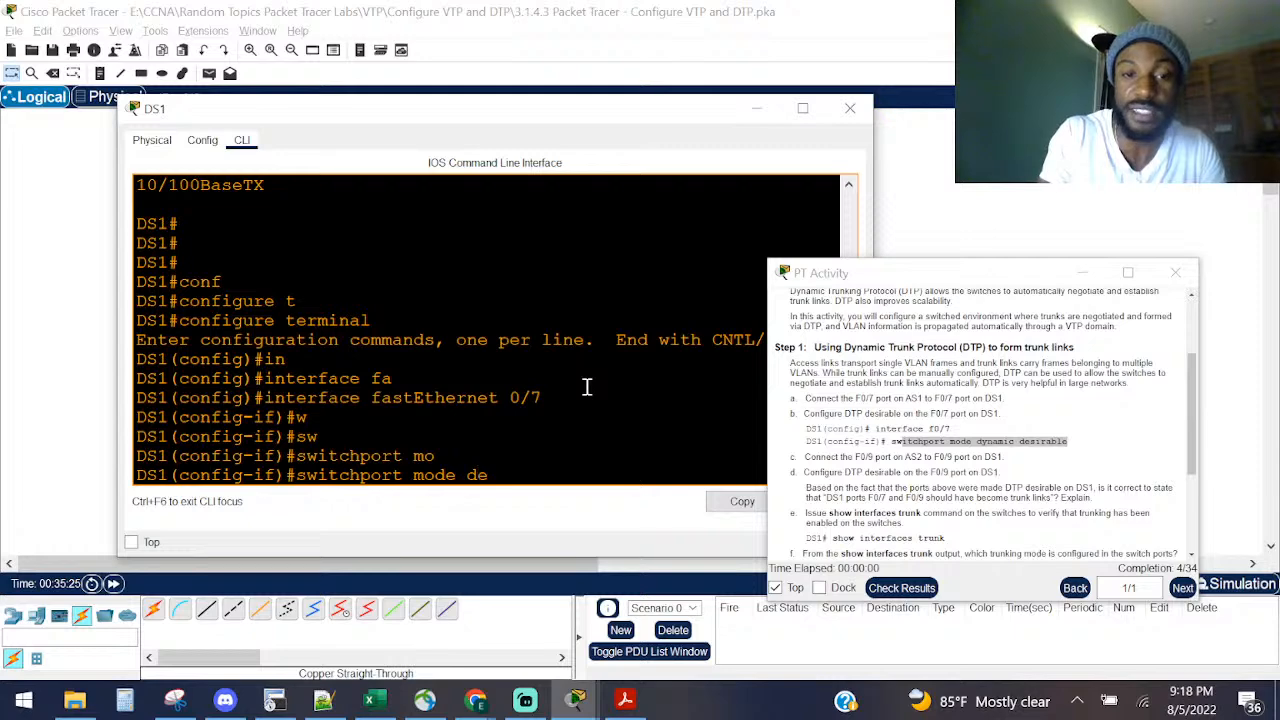
{"action": "key", "text": "BackSpace"}
{"action": "type", "text": "y"}
{"action": "key", "text": "Tab"}
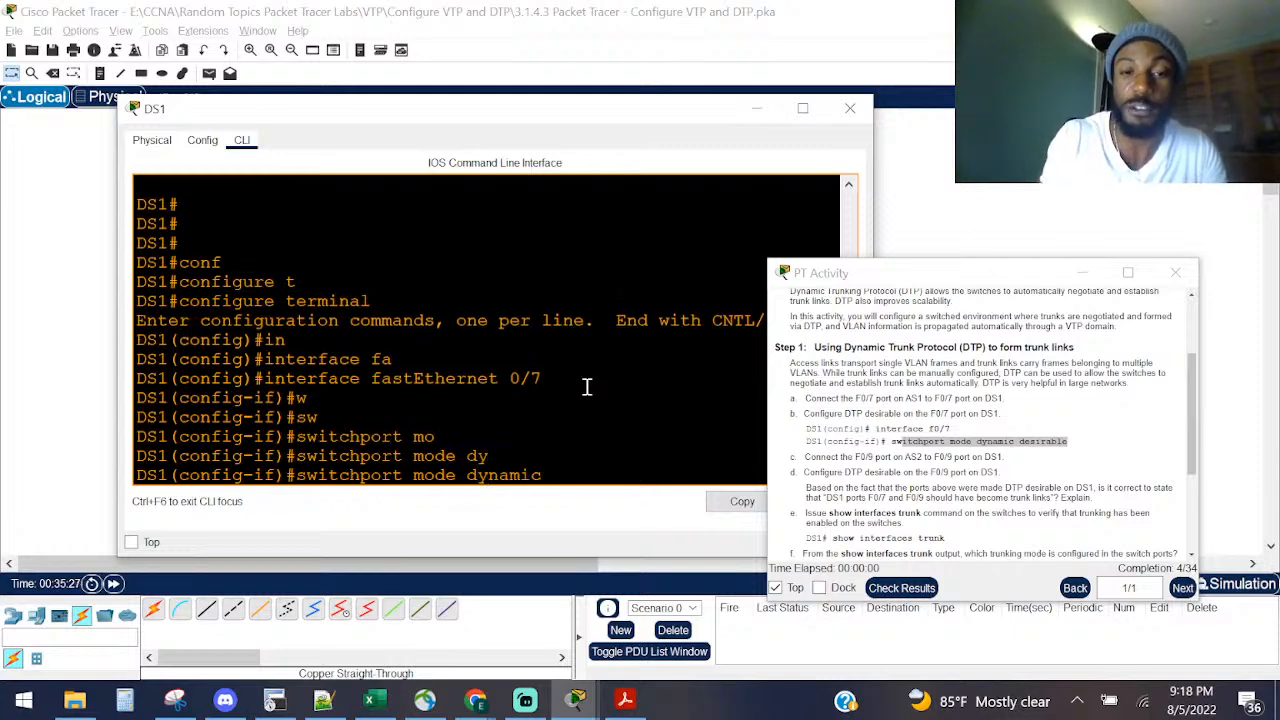
{"action": "type", "text": "?"}
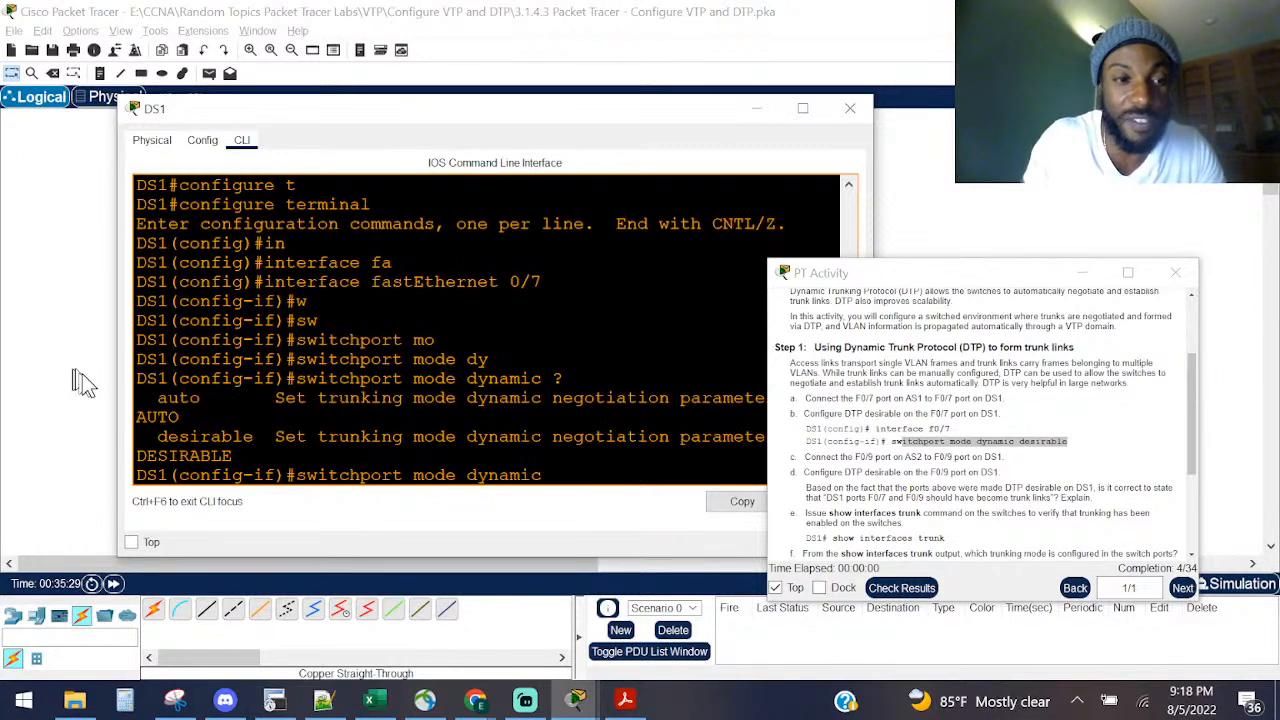
{"action": "left_click_drag", "start_coordinate": [117, 388], "coordinate": [10, 390]}
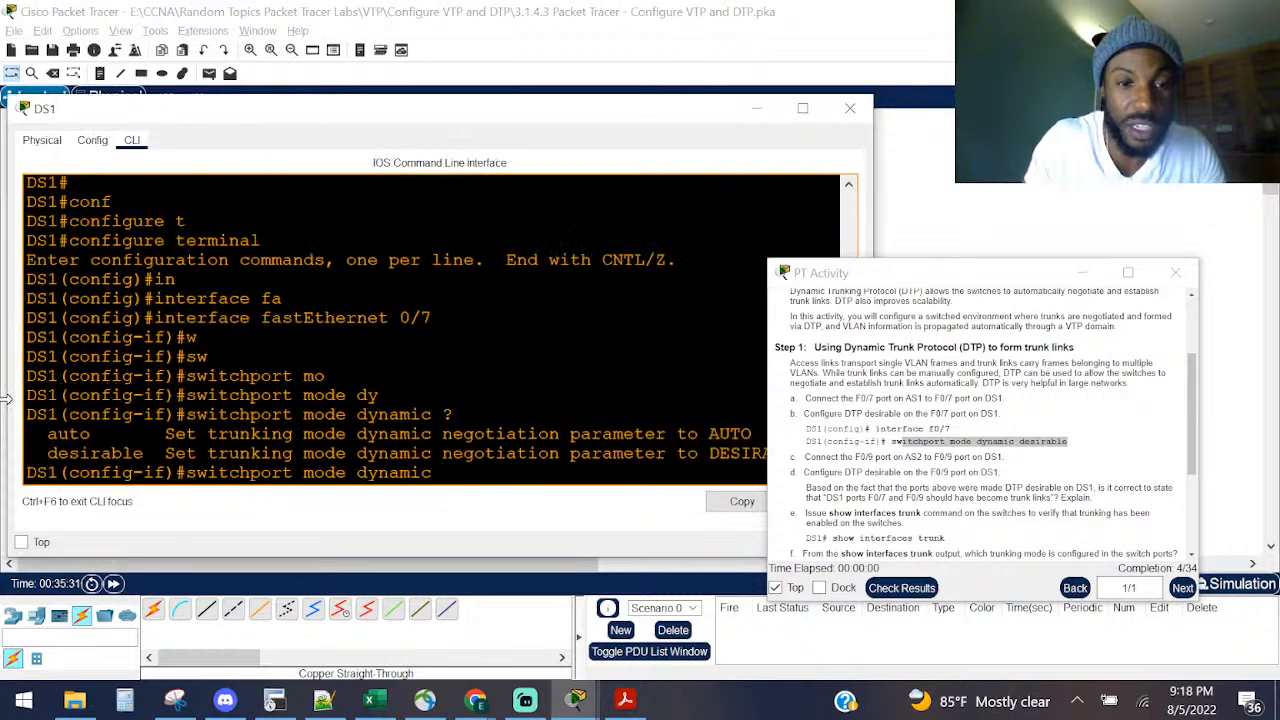
{"action": "left_click_drag", "start_coordinate": [908, 277], "coordinate": [1015, 287]}
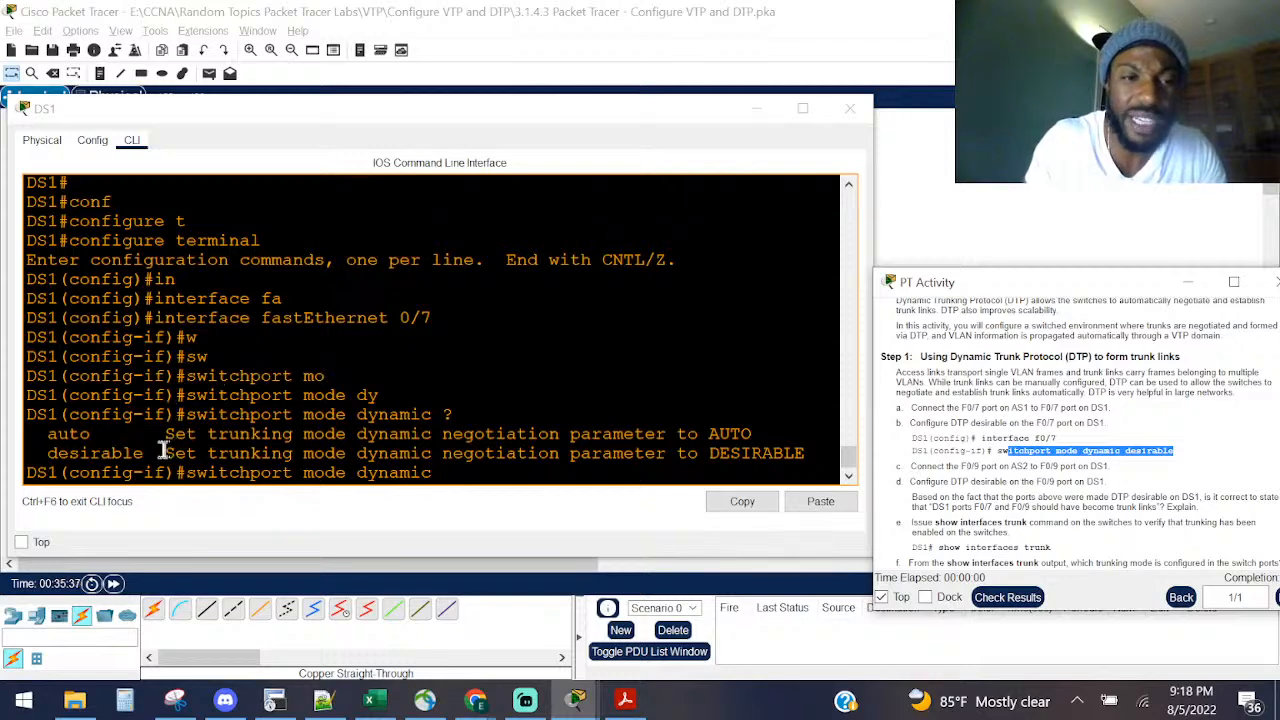
{"action": "left_click_drag", "start_coordinate": [163, 449], "coordinate": [859, 455]}
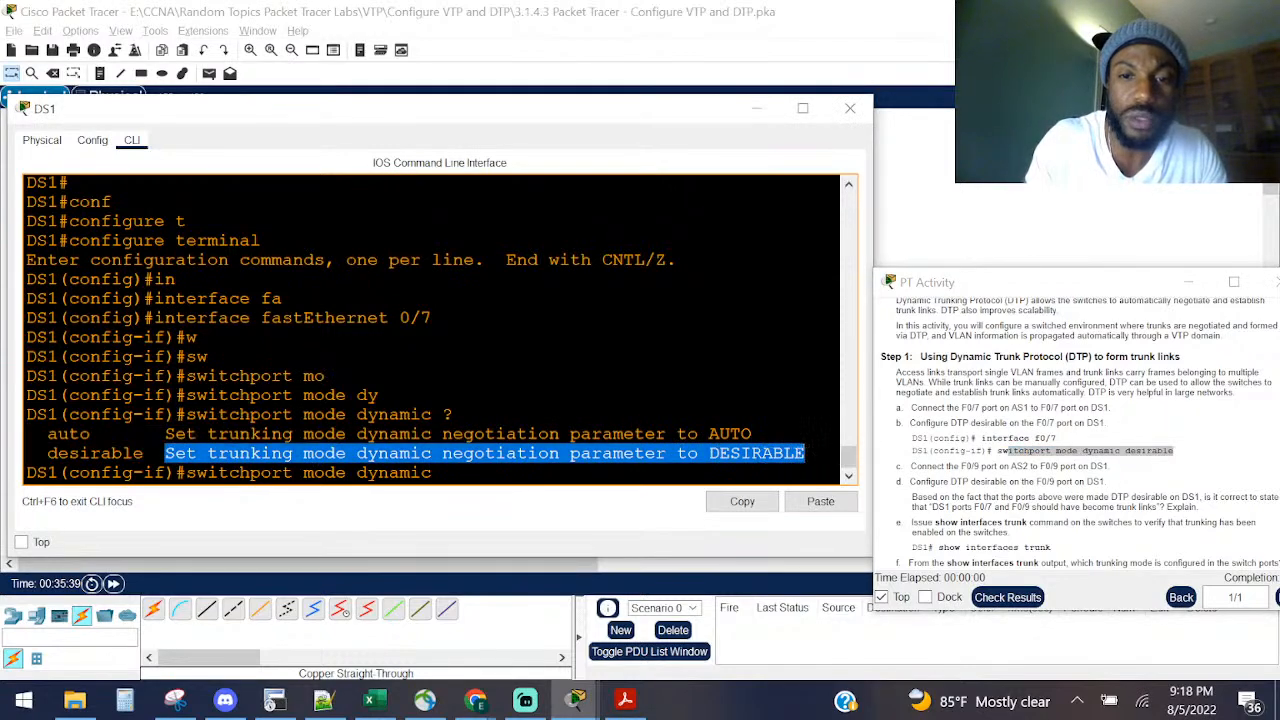
{"action": "left_click_drag", "start_coordinate": [783, 438], "coordinate": [20, 441]}
{"action": "left_click", "coordinate": [505, 408]}
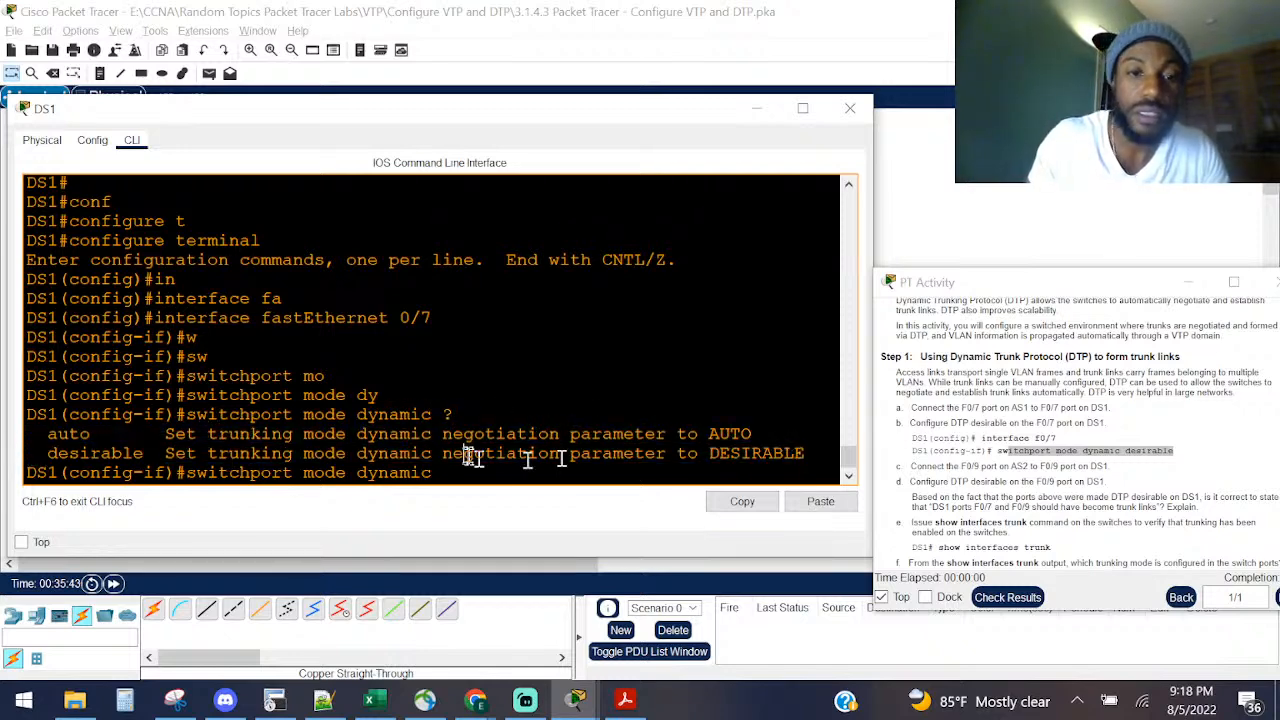
{"action": "key", "text": "Tab"}
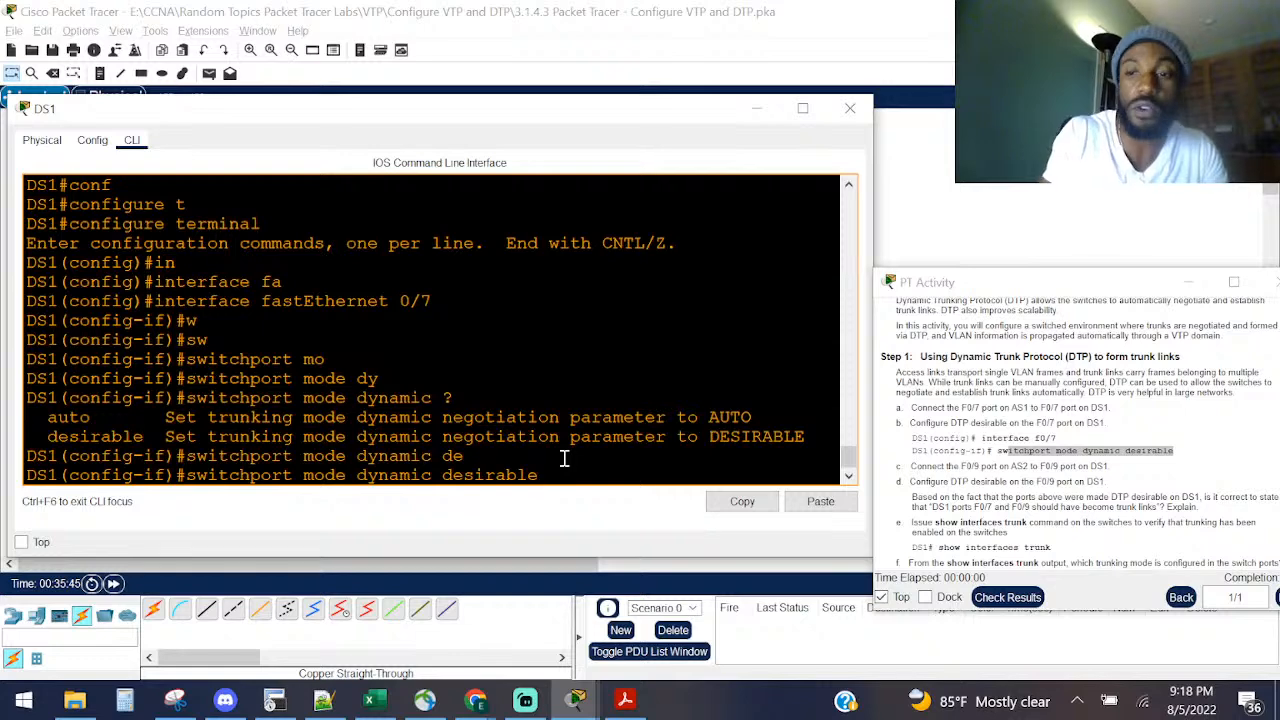
{"action": "key", "text": "Return"}
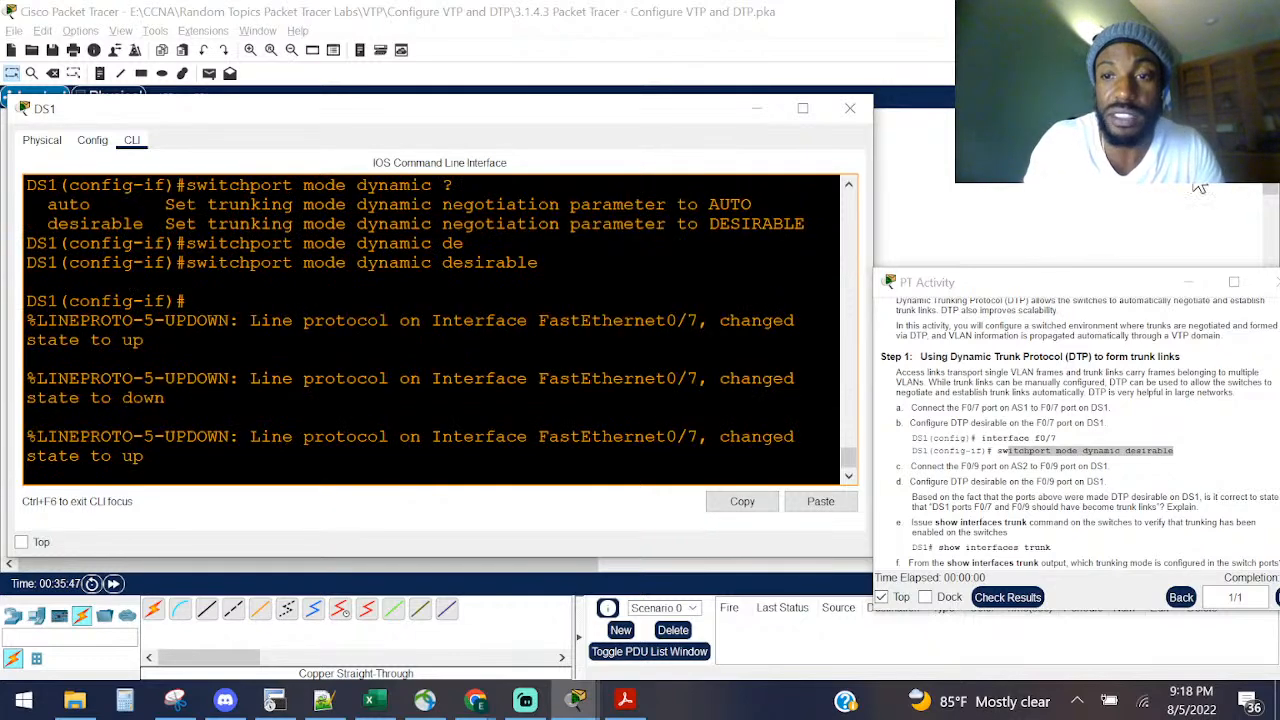
Step: Review step c about connecting F0/9 in the instructions and close DS1's window
{"action": "left_click_drag", "start_coordinate": [1085, 276], "coordinate": [837, 272]}
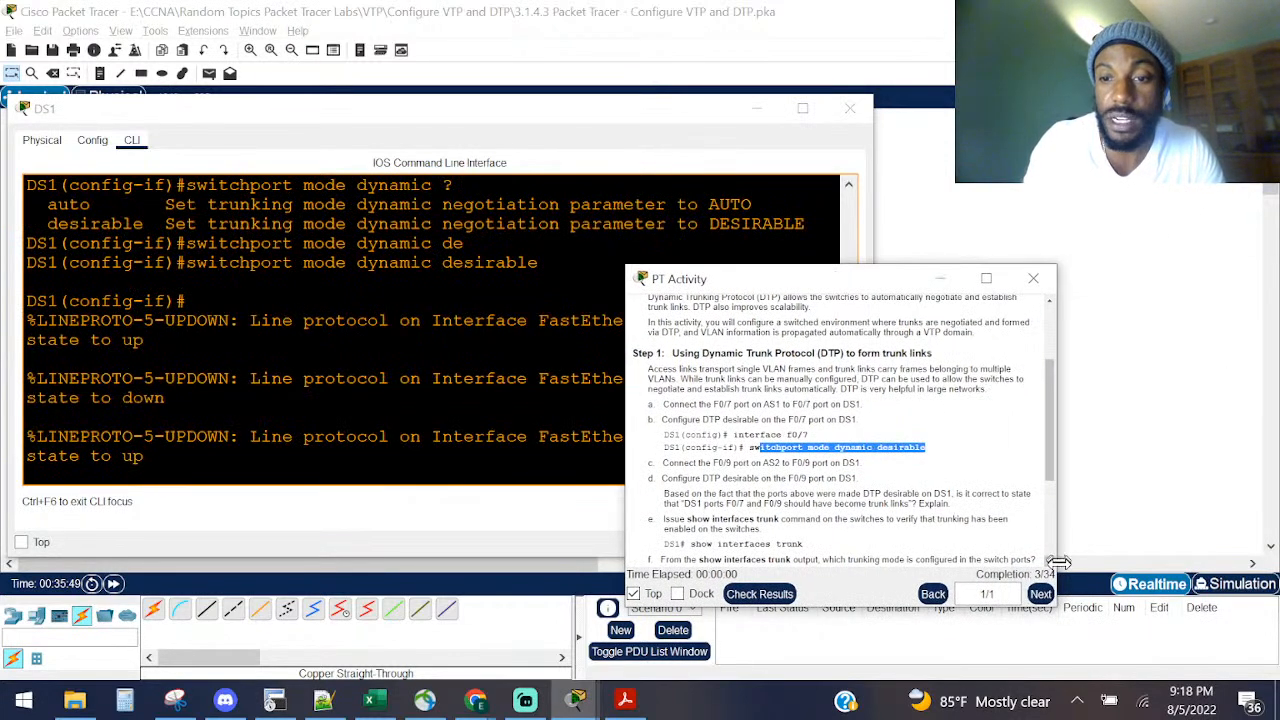
{"action": "left_click", "coordinate": [1040, 593]}
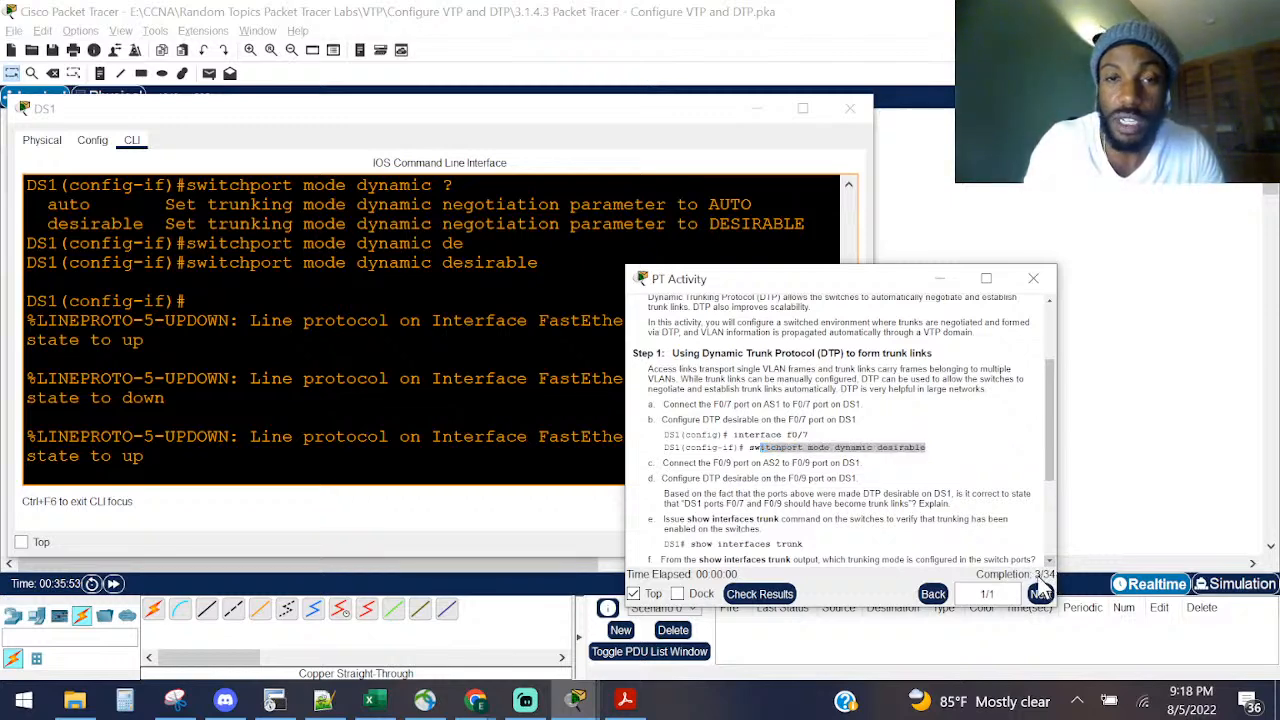
{"action": "left_click", "coordinate": [401, 283]}
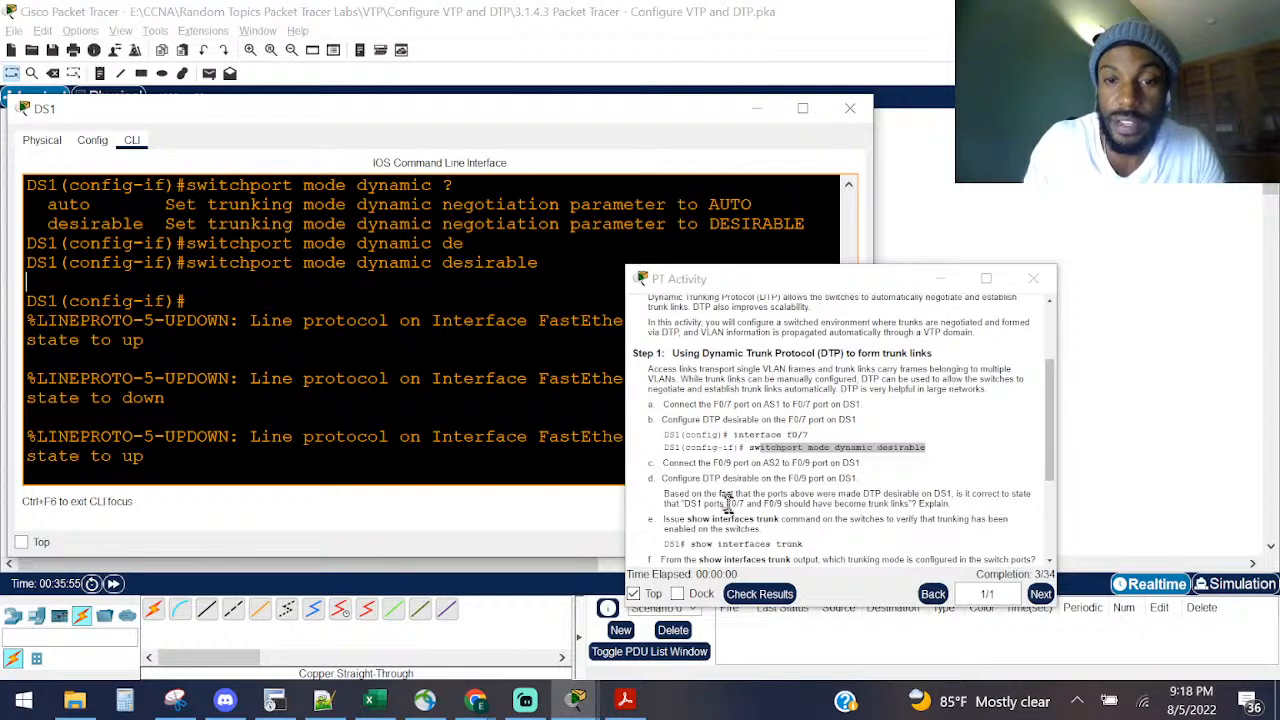
{"action": "left_click_drag", "start_coordinate": [673, 463], "coordinate": [793, 466]}
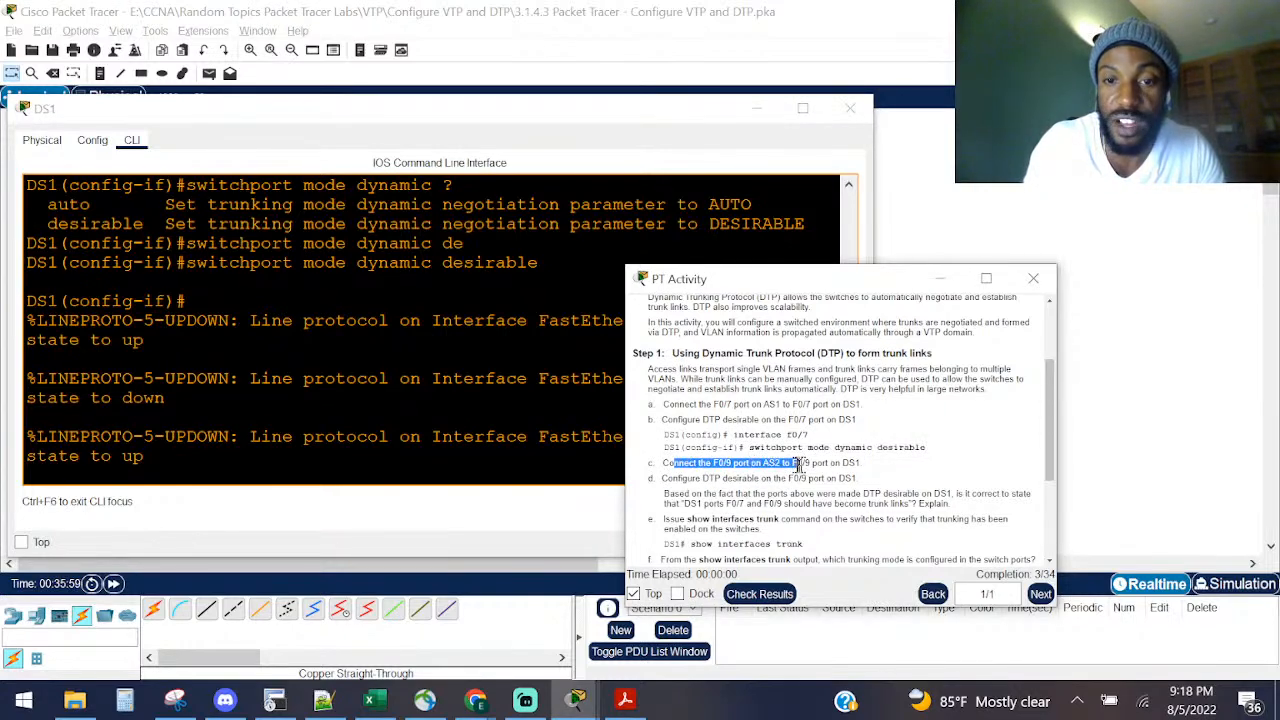
{"action": "left_click", "coordinate": [850, 108]}
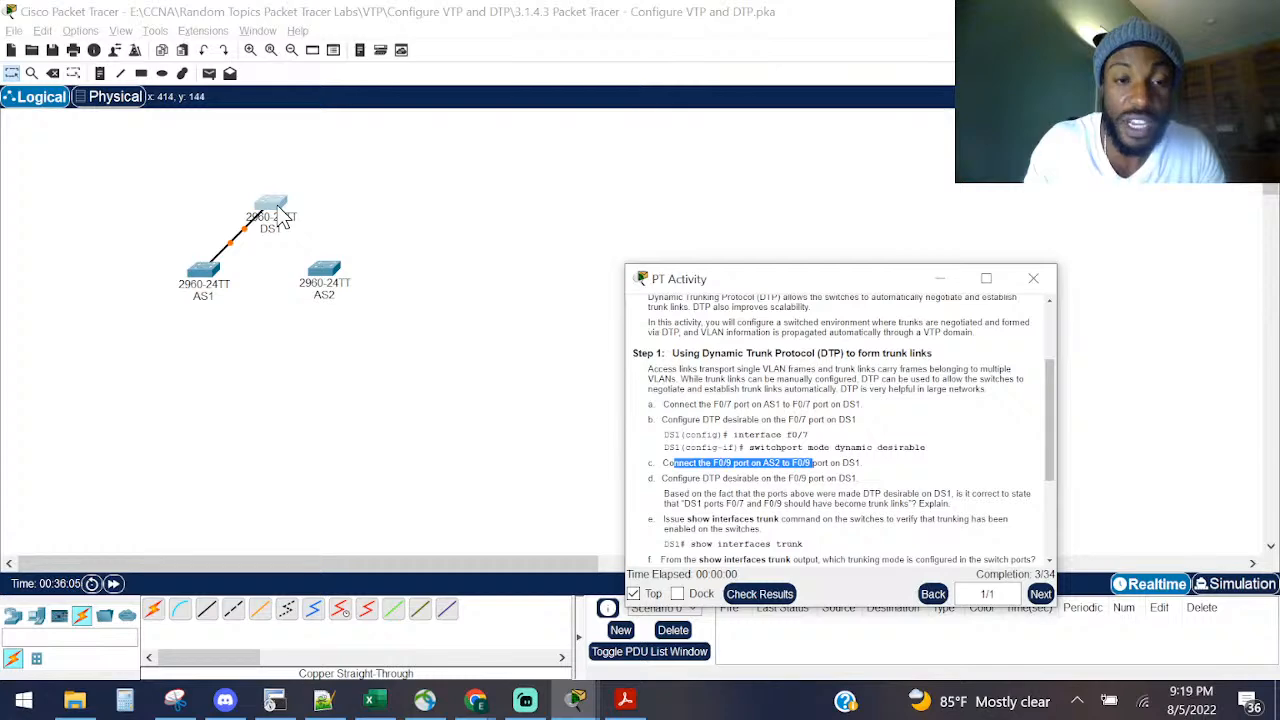
Step: Connect AS2's FastEthernet0/9 to DS1's FastEthernet0/9 with a copper straight-through cable
{"action": "left_click", "coordinate": [206, 618]}
{"action": "left_click", "coordinate": [322, 274]}
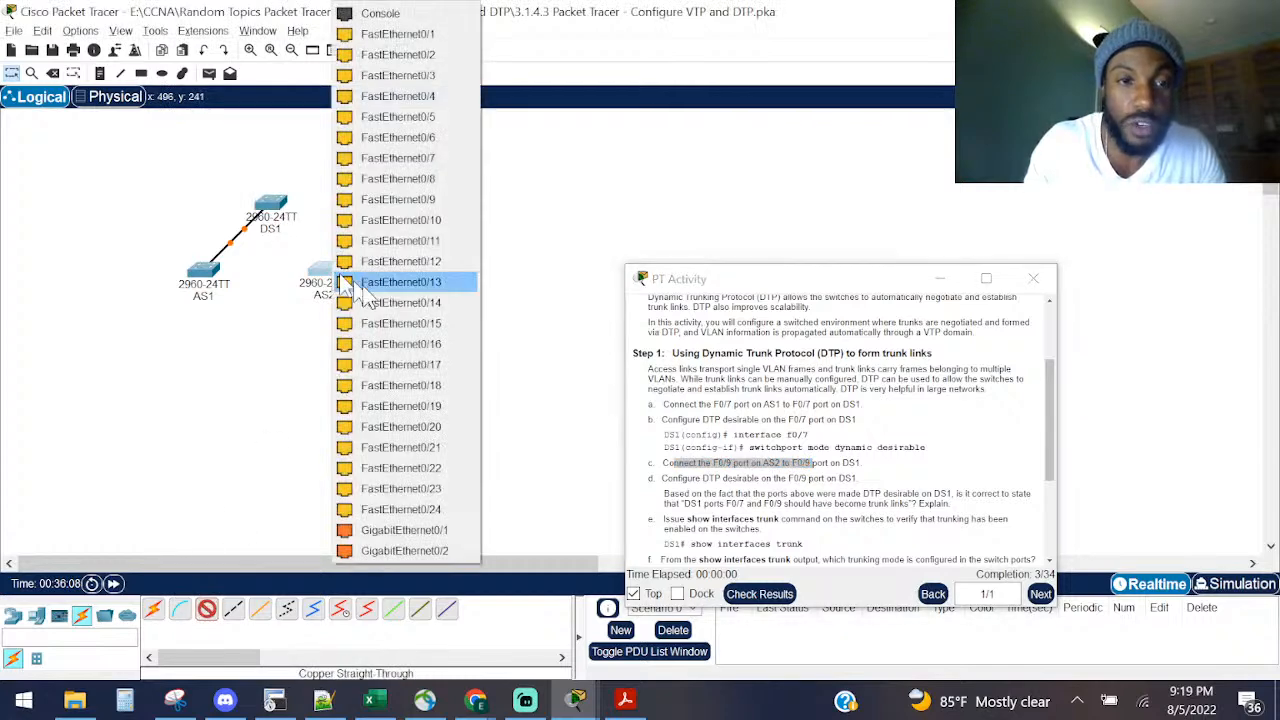
{"action": "left_click", "coordinate": [408, 200]}
{"action": "left_click", "coordinate": [268, 205]}
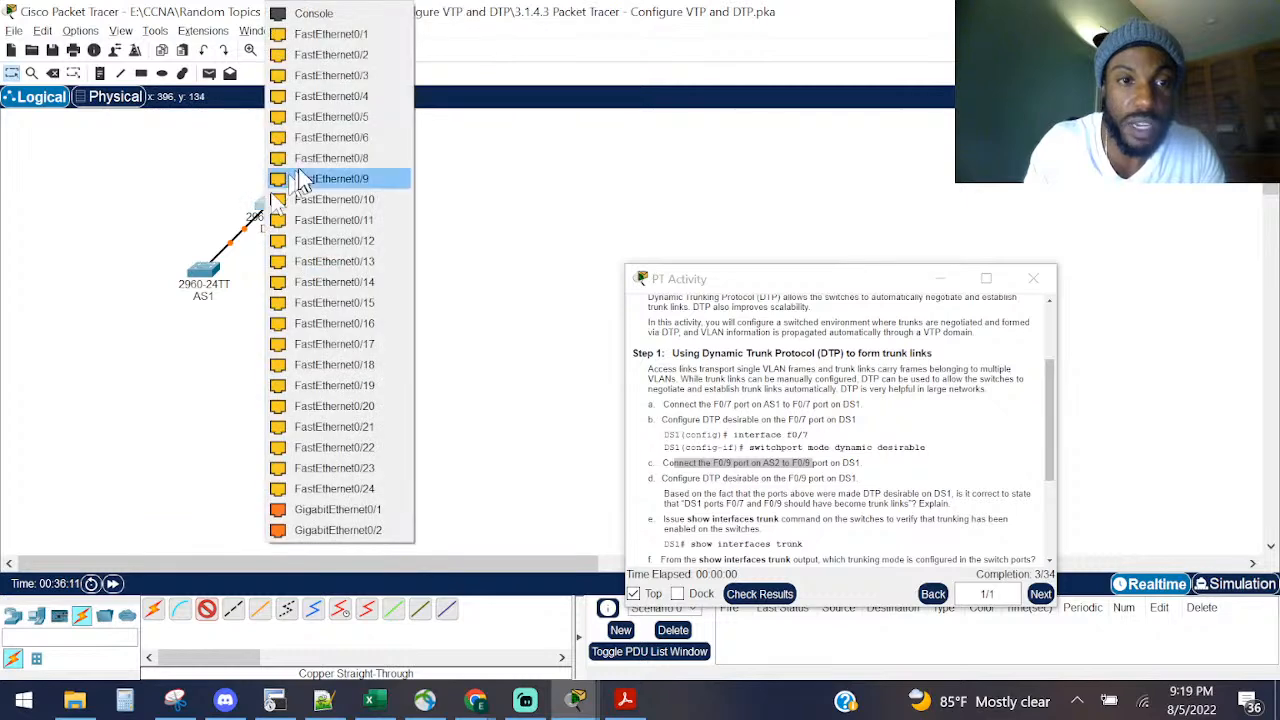
{"action": "left_click", "coordinate": [309, 178]}
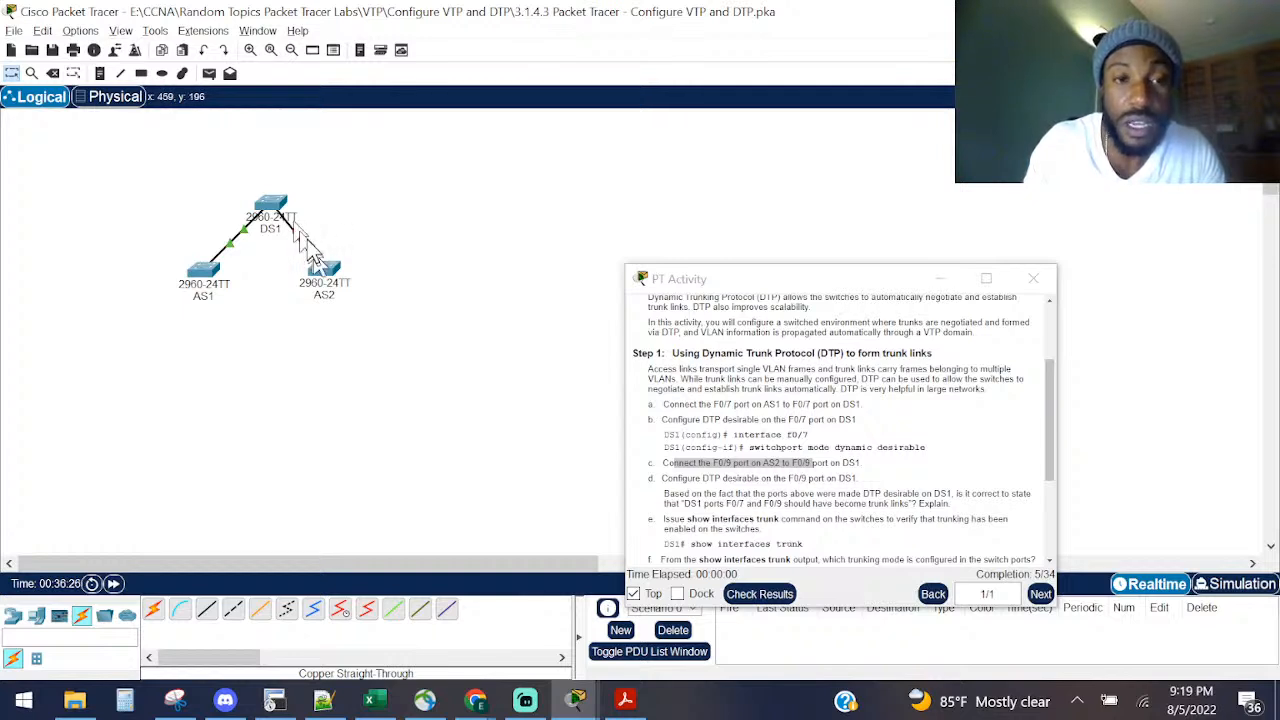
Step: Review step d's example switchport command and reopen DS1's configuration window
{"action": "left_click", "coordinate": [836, 476]}
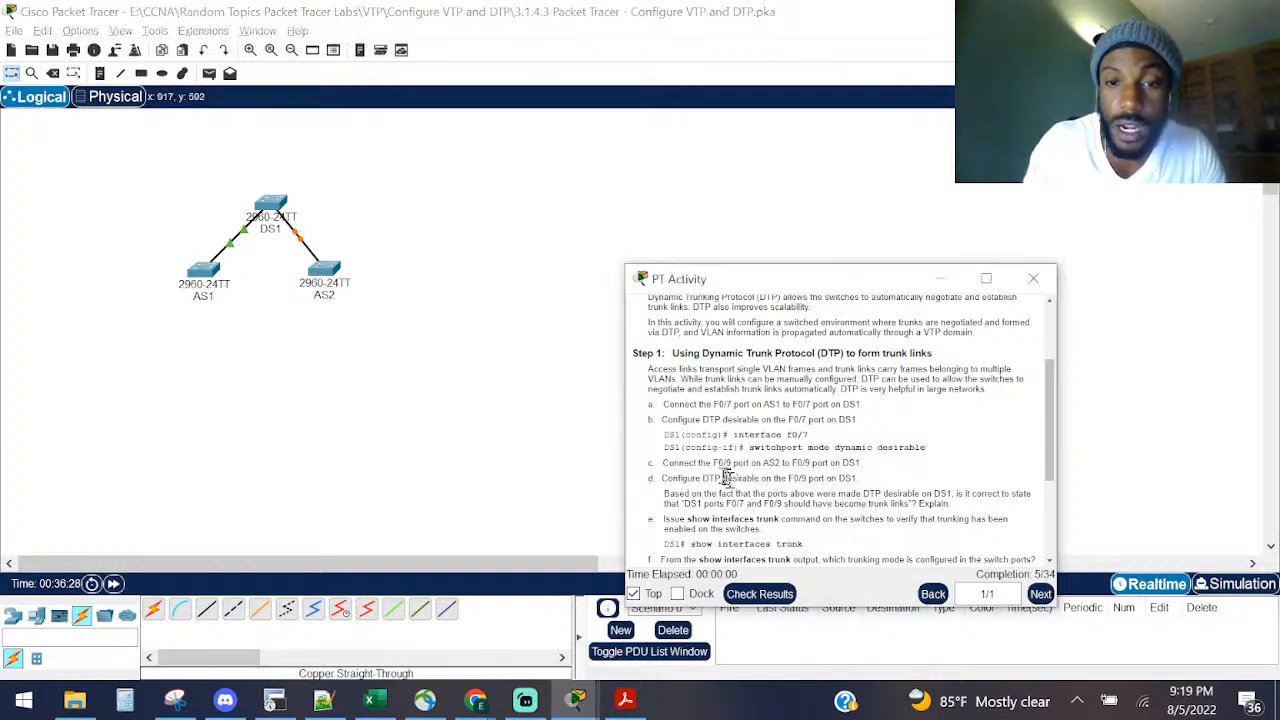
{"action": "left_click_drag", "start_coordinate": [683, 479], "coordinate": [862, 487]}
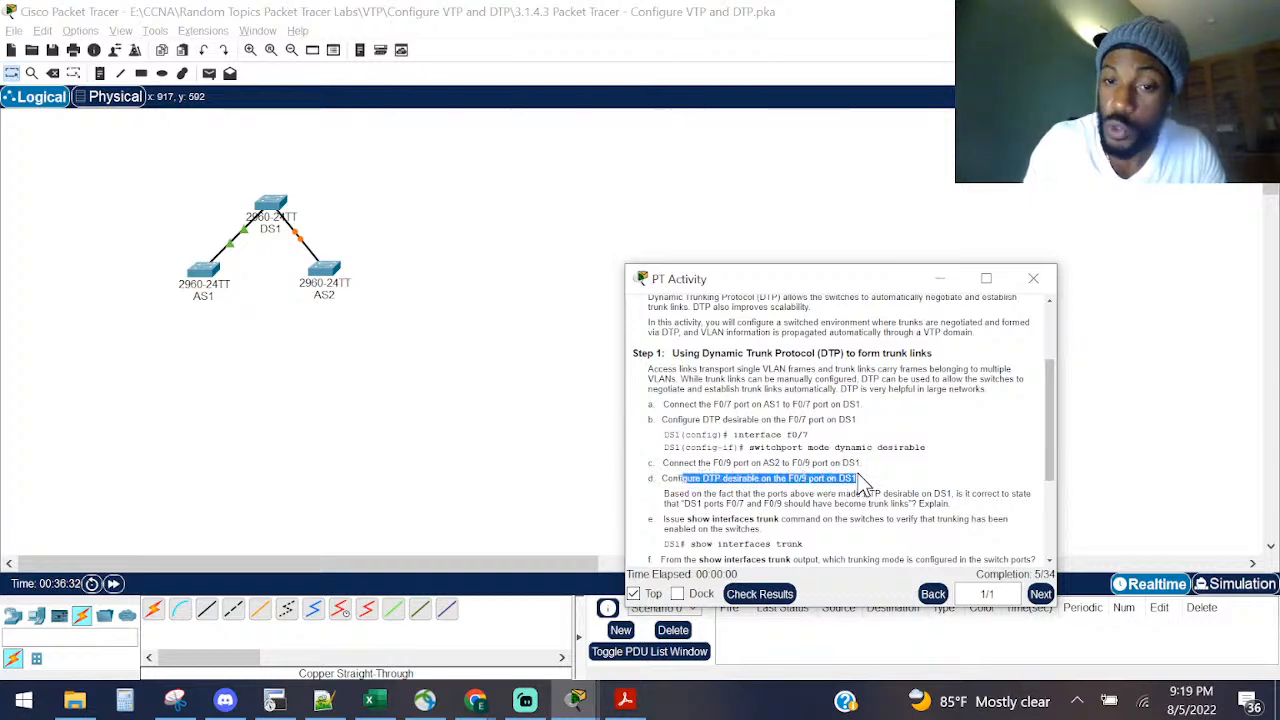
{"action": "left_click_drag", "start_coordinate": [926, 449], "coordinate": [685, 449]}
{"action": "left_click", "coordinate": [685, 449]}
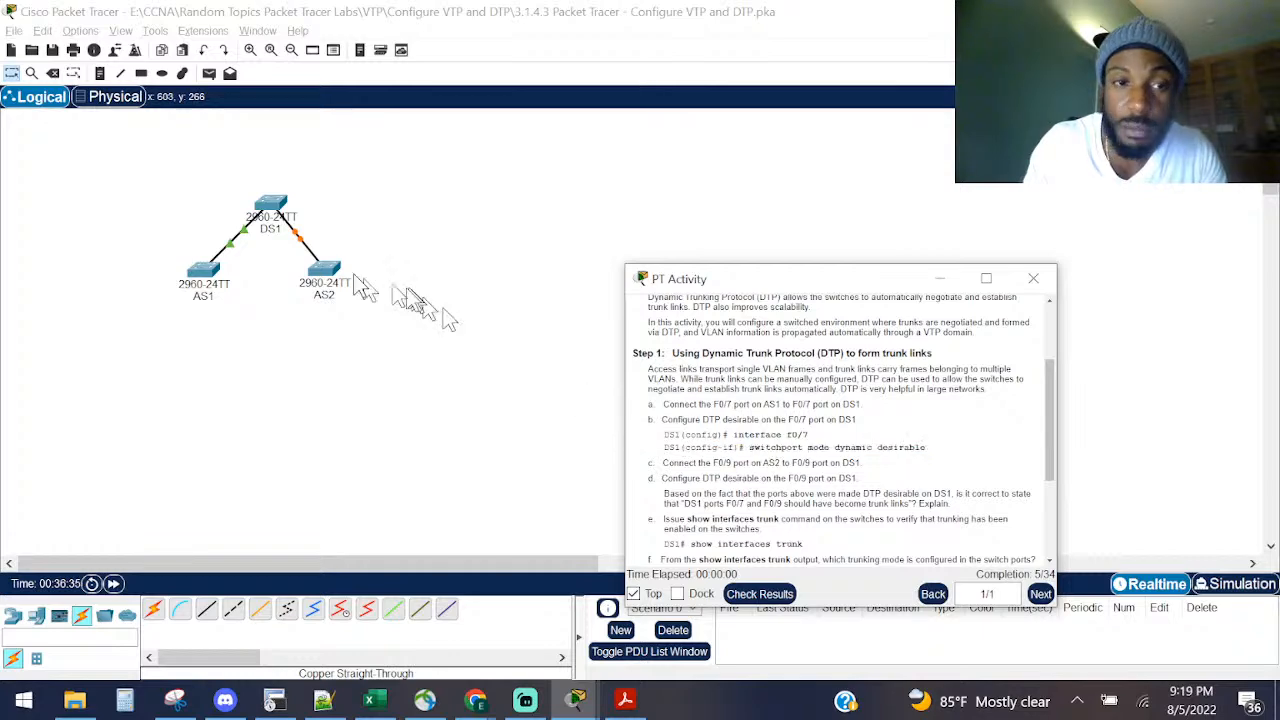
{"action": "left_click", "coordinate": [285, 215]}
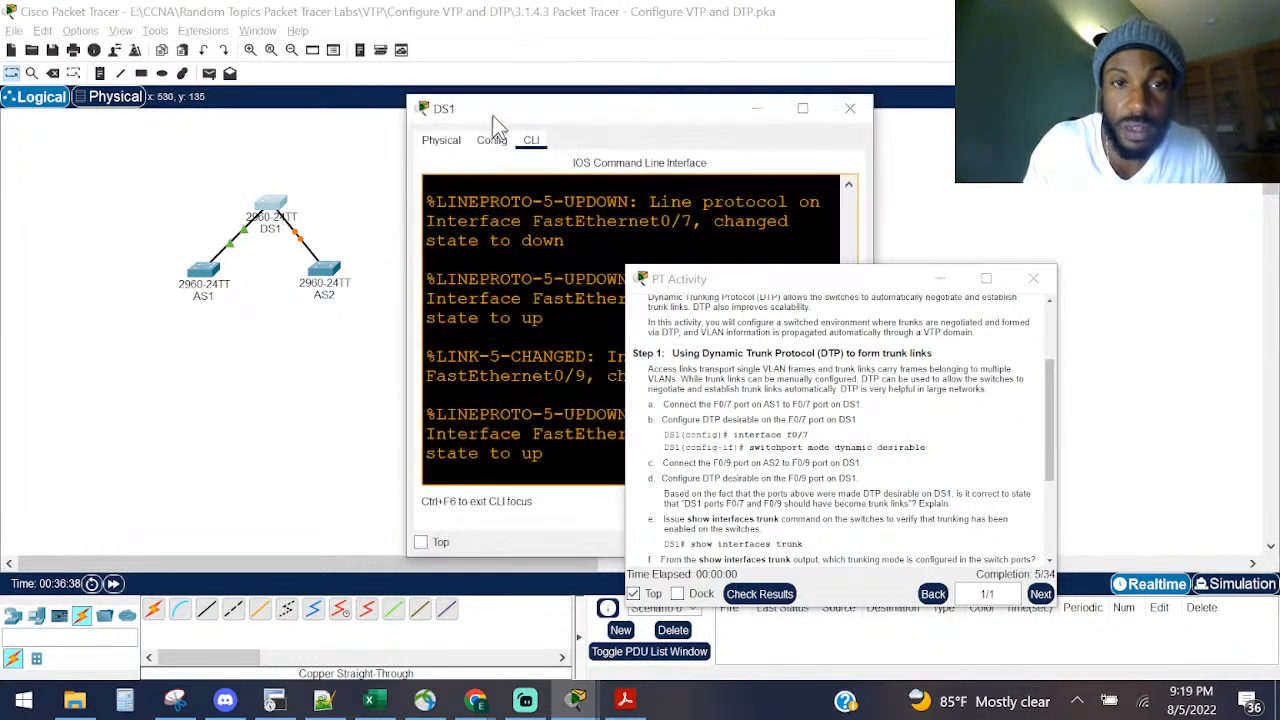
Step: Leave the Fa0/7 interface and enter configuration for interface FastEthernet0/9 on DS1
{"action": "left_click_drag", "start_coordinate": [490, 117], "coordinate": [160, 177]}
{"action": "key", "text": "Return"}
{"action": "key", "text": "Return"}
{"action": "key", "text": "Return"}
{"action": "type", "text": "ex"}
{"action": "key", "text": "Return"}
{"action": "type", "text": "in"}
{"action": "key", "text": "Tab"}
{"action": "type", "text": "fa"}
{"action": "key", "text": "Tab"}
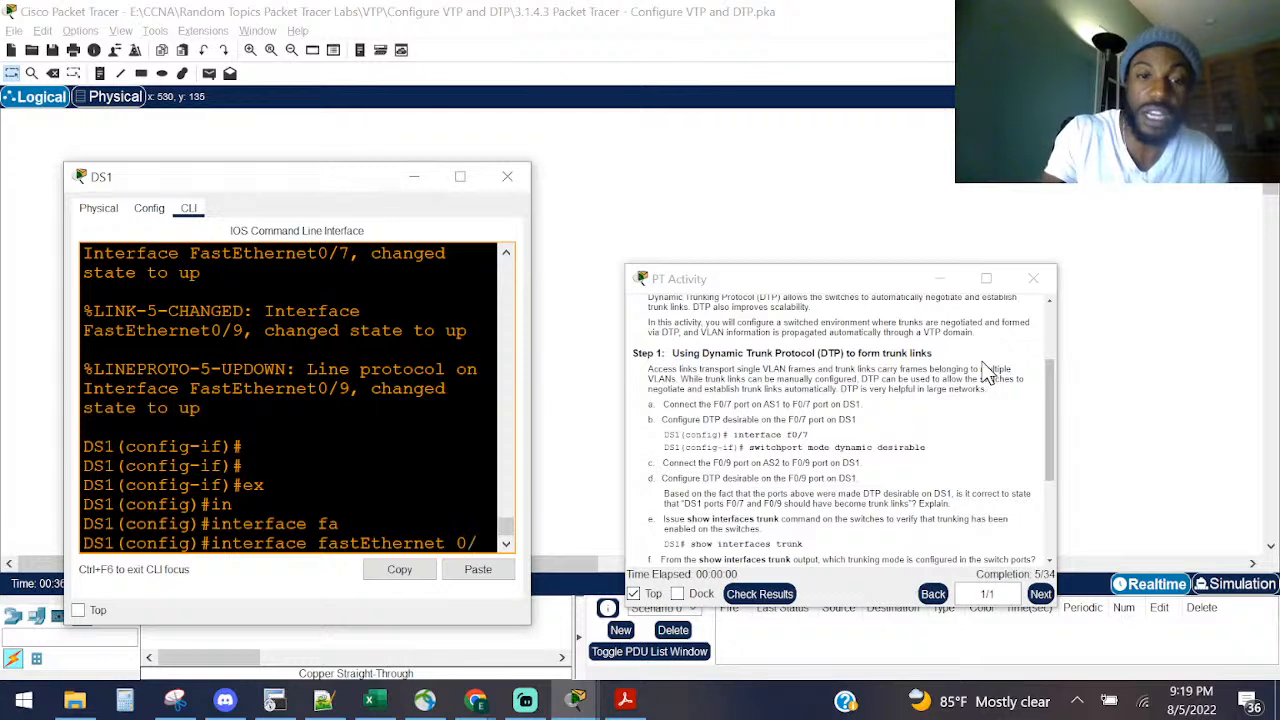
{"action": "type", "text": "0/9"}
{"action": "key", "text": "Return"}
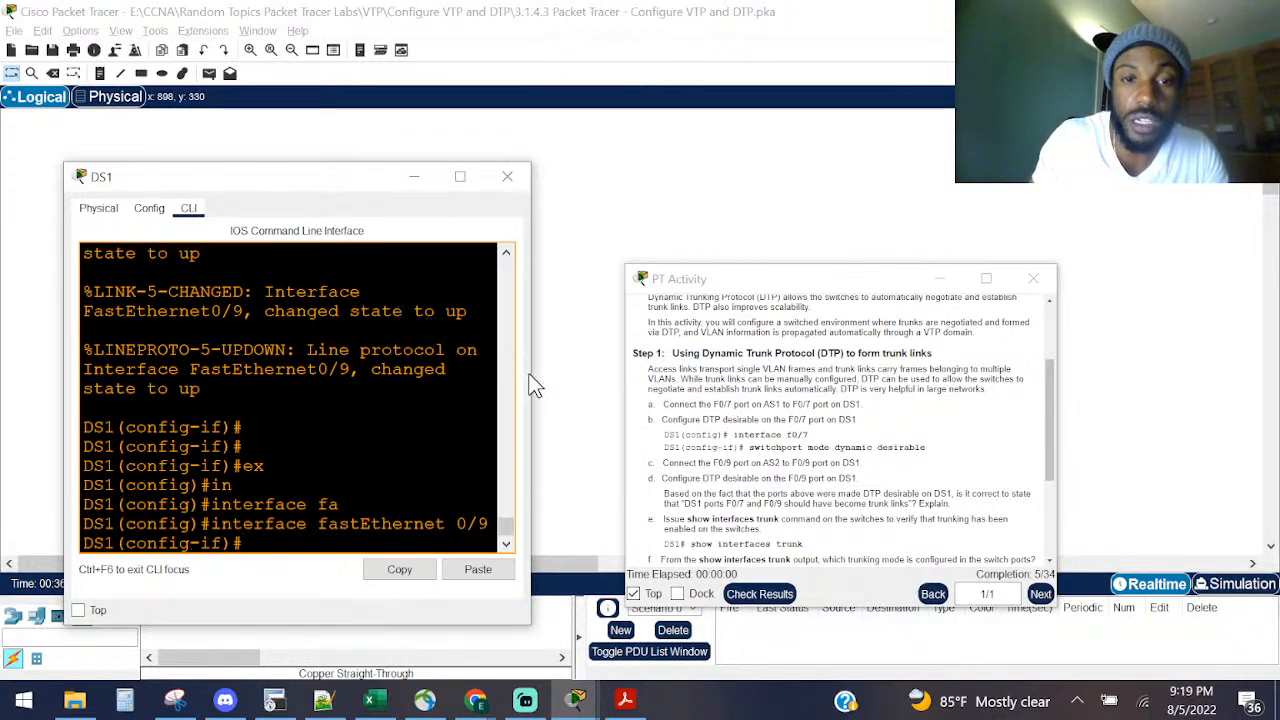
Step: Run 'switchport mode dynamic desirable' on Fa0/9 after widening the DS1 terminal
{"action": "left_click_drag", "start_coordinate": [531, 377], "coordinate": [597, 376]}
{"action": "left_click_drag", "start_coordinate": [697, 283], "coordinate": [932, 340]}
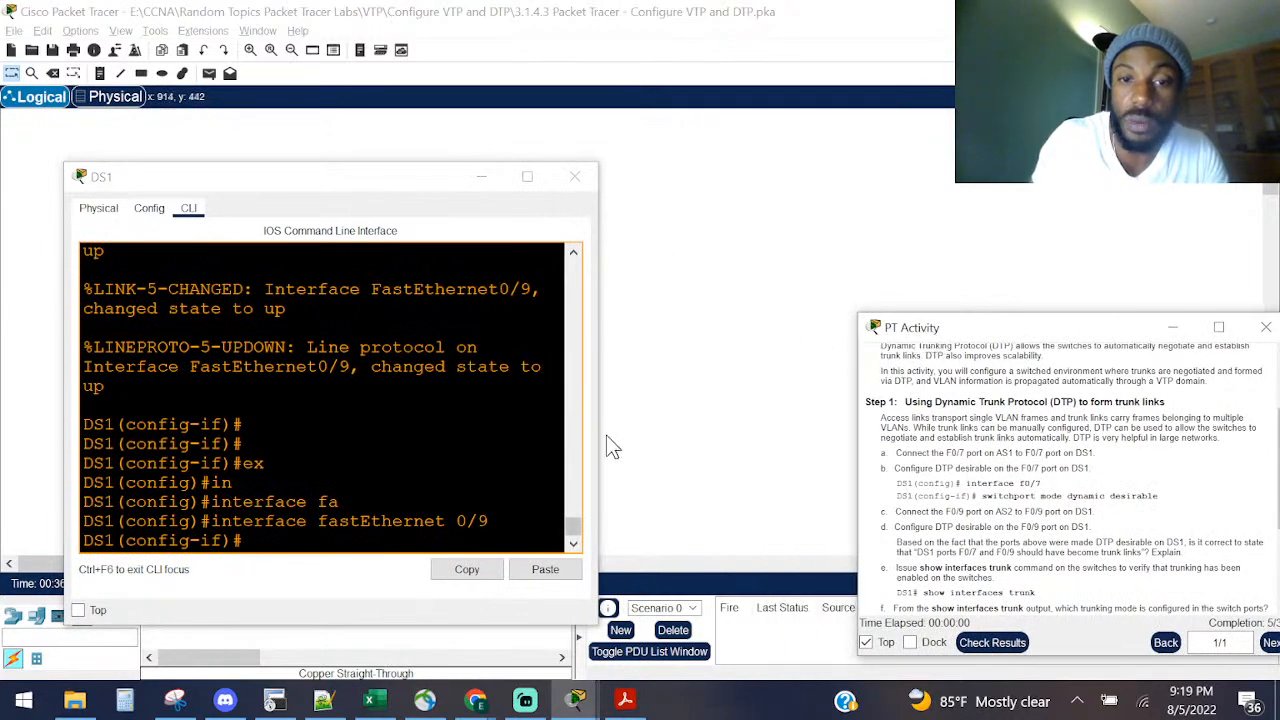
{"action": "left_click_drag", "start_coordinate": [603, 434], "coordinate": [727, 432]}
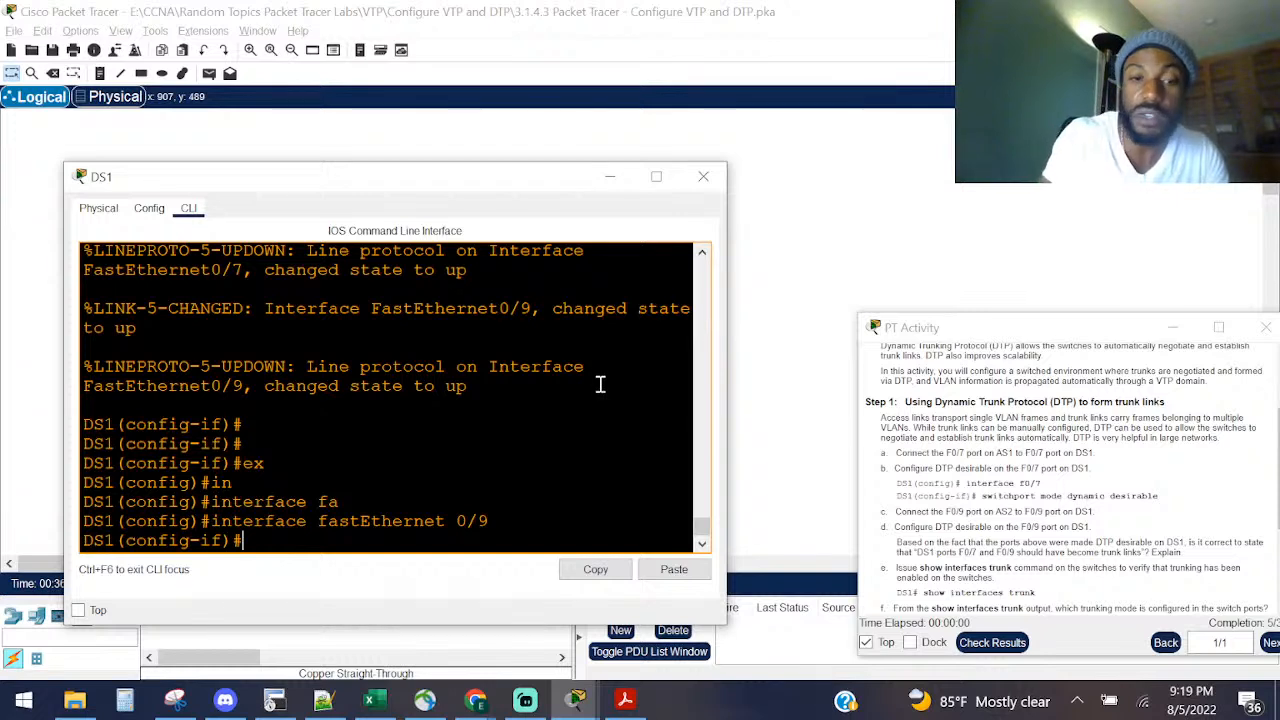
{"action": "key", "text": "Return"}
{"action": "key", "text": "Return"}
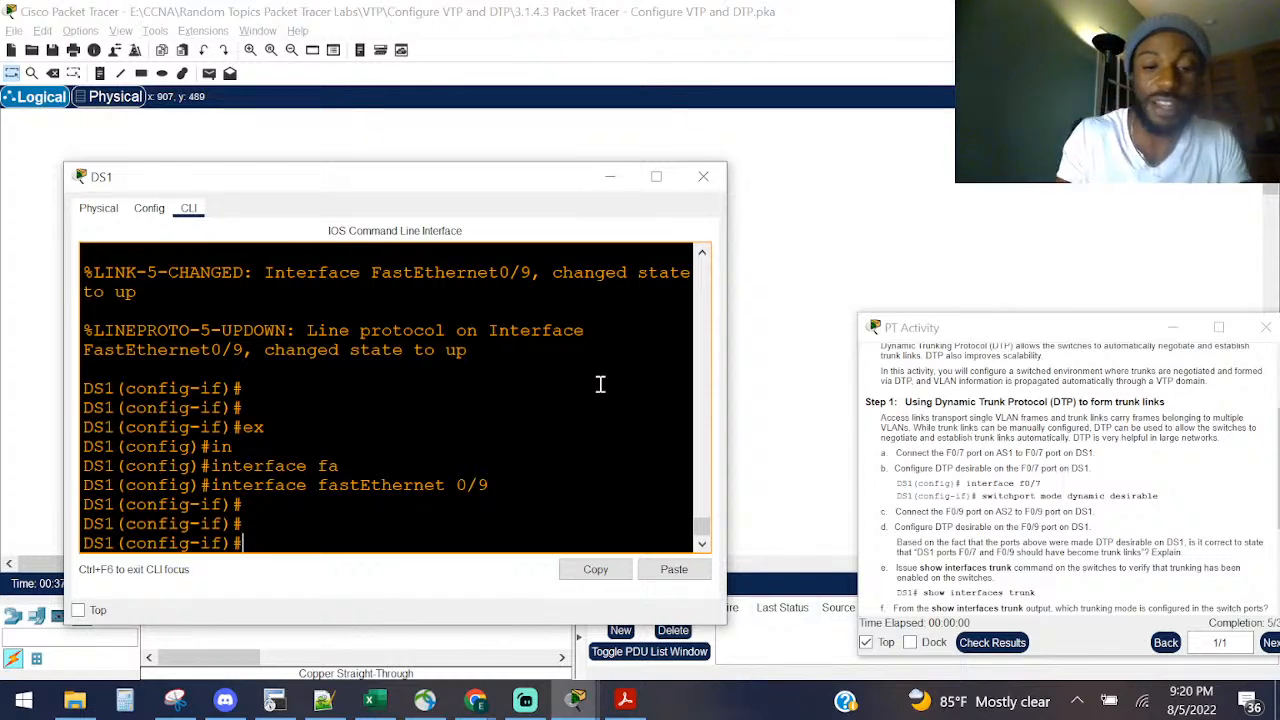
{"action": "type", "text": "d"}
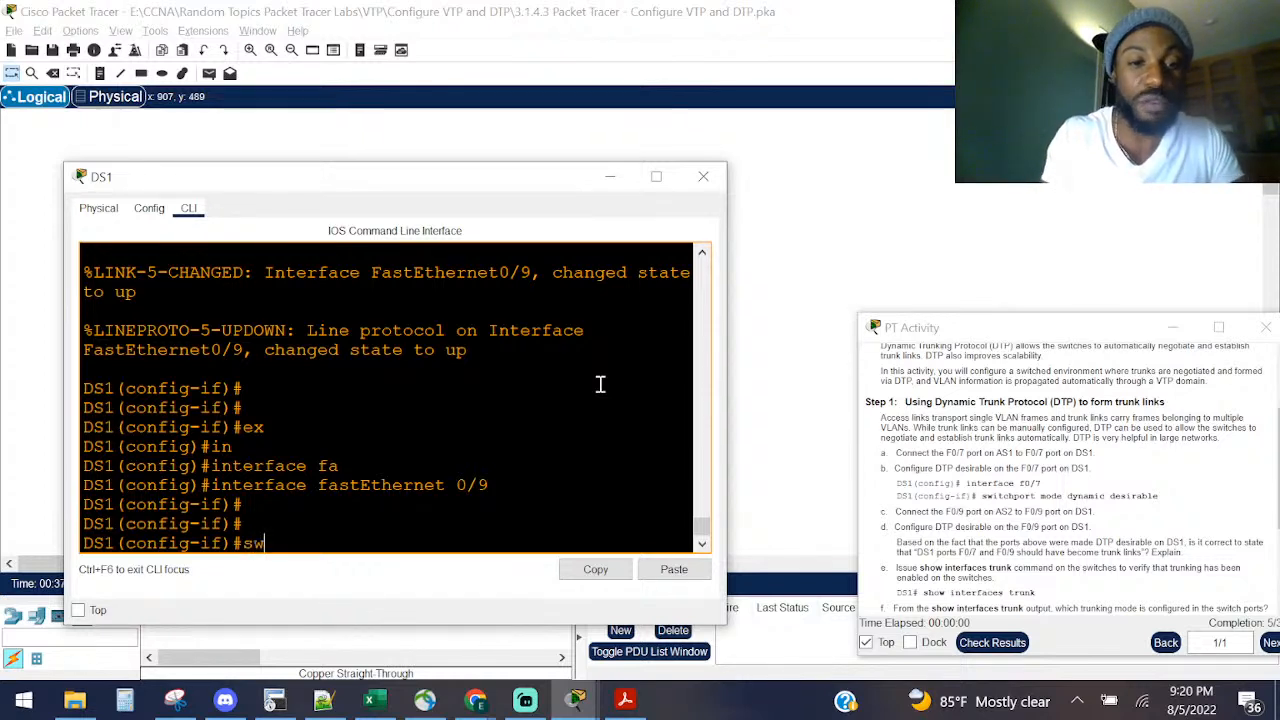
{"action": "type", "text": "w"}
{"action": "key", "text": "Tab"}
{"action": "type", "text": "mo"}
{"action": "key", "text": "Tab"}
{"action": "type", "text": "d"}
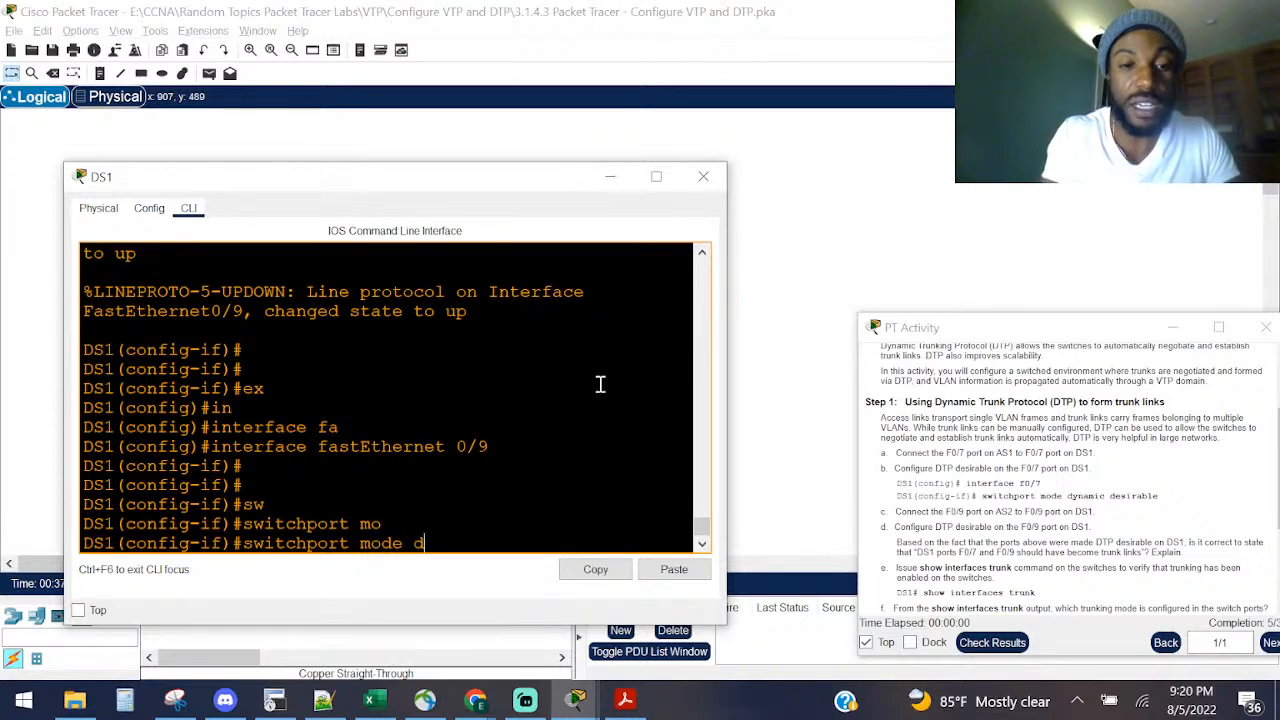
{"action": "type", "text": "ynamic"}
{"action": "key", "text": "Tab"}
{"action": "type", "text": "de"}
{"action": "key", "text": "Tab"}
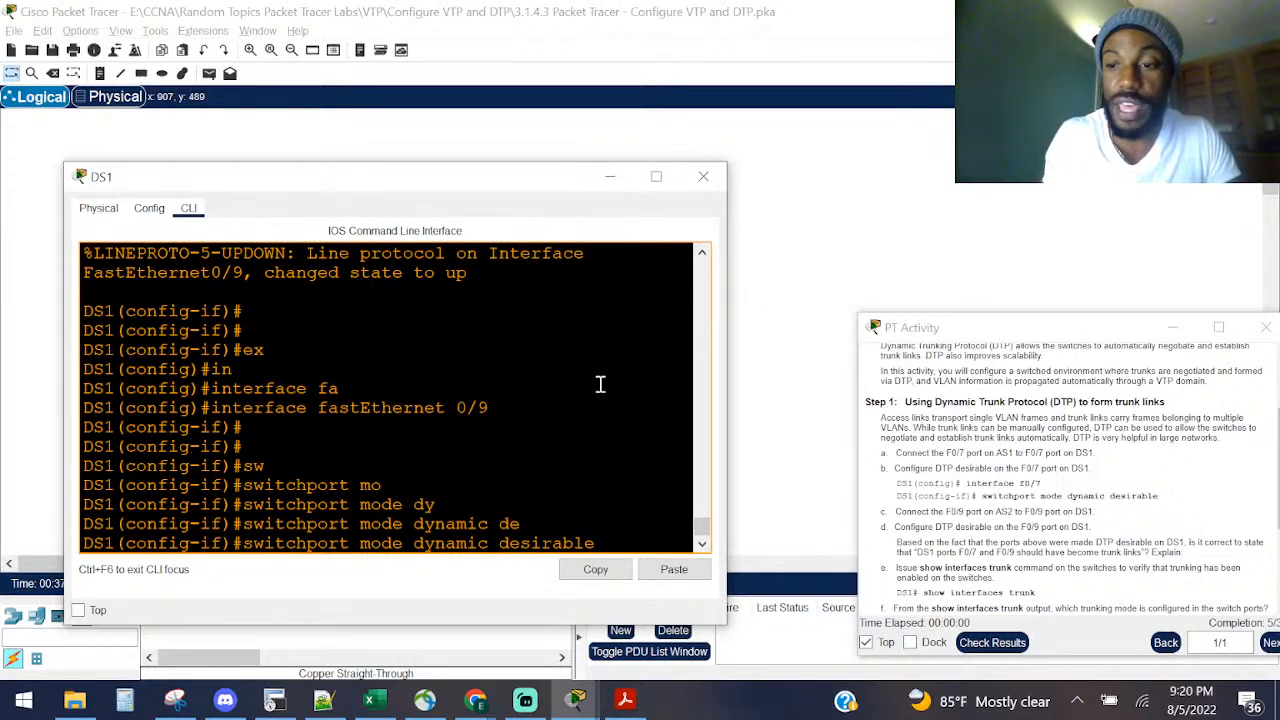
{"action": "key", "text": "Return"}
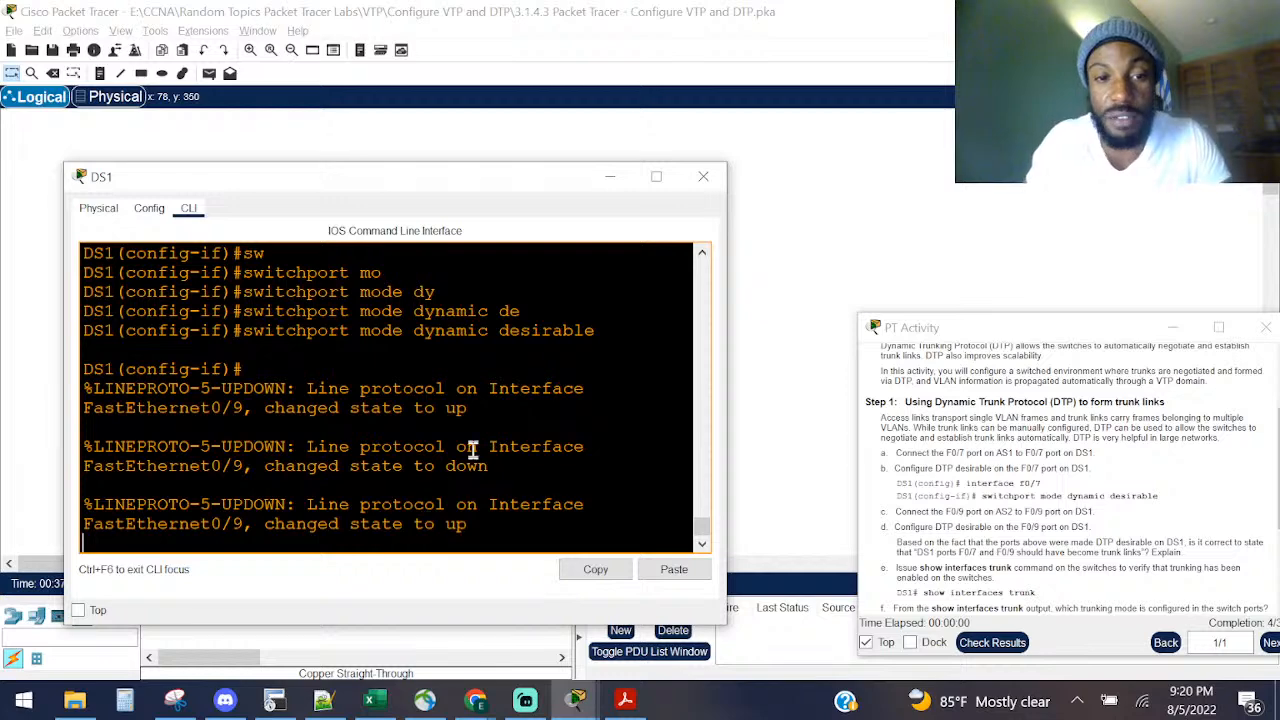
Step: Point out Fa0/9's line protocol changing to up, then minimize DS1's window
{"action": "left_click_drag", "start_coordinate": [476, 412], "coordinate": [404, 408]}
{"action": "left_click_drag", "start_coordinate": [478, 463], "coordinate": [446, 466]}
{"action": "left_click_drag", "start_coordinate": [474, 524], "coordinate": [339, 527]}
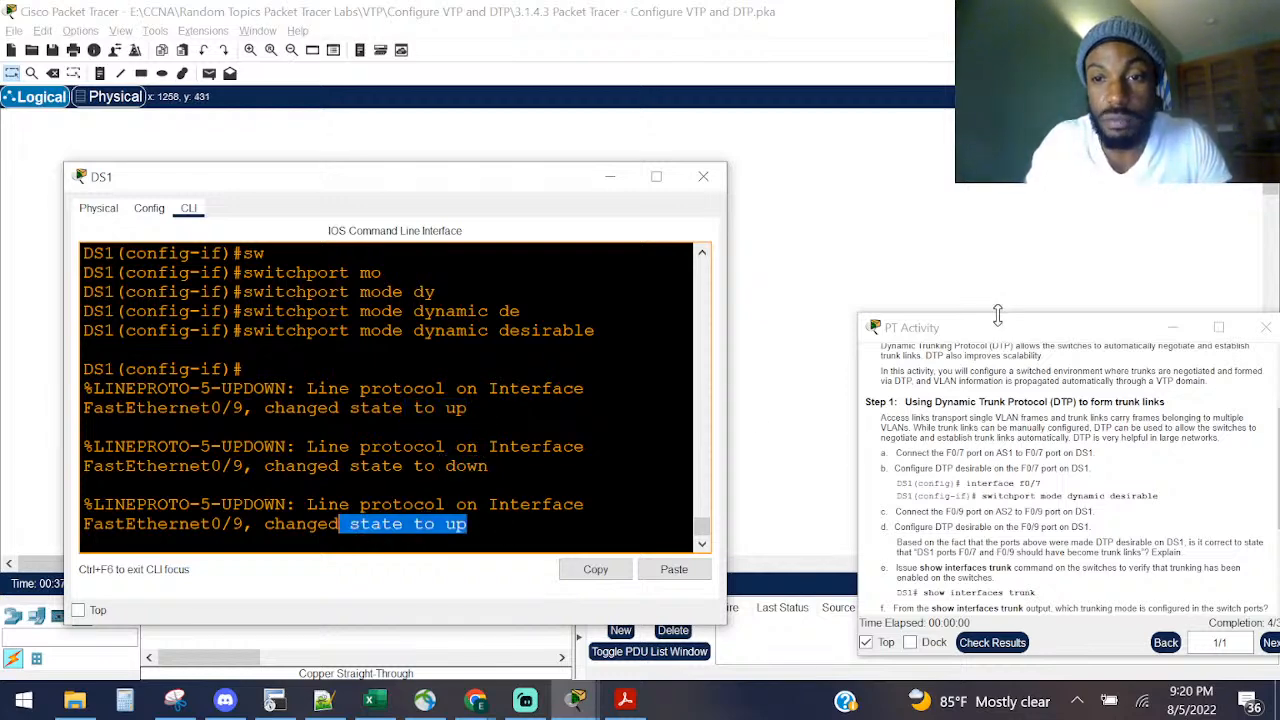
{"action": "left_click_drag", "start_coordinate": [998, 326], "coordinate": [963, 307]}
{"action": "left_click", "coordinate": [610, 177]}
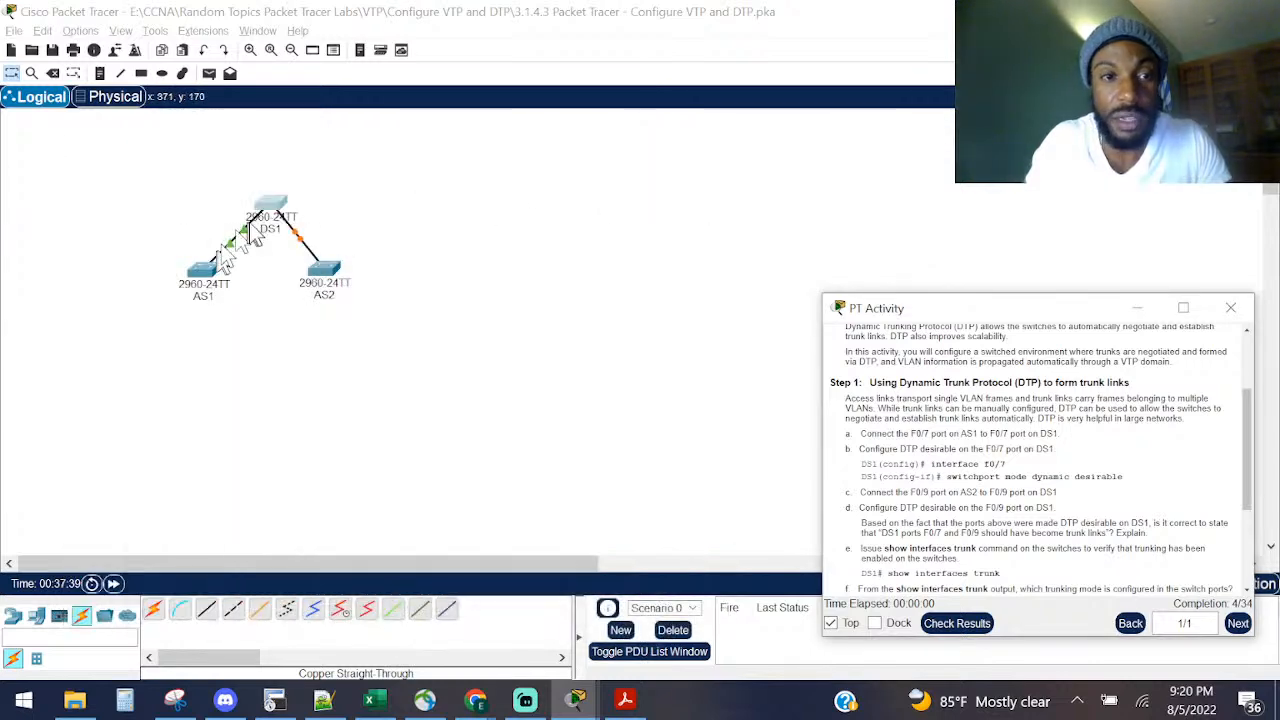
{"action": "left_click_drag", "start_coordinate": [1000, 312], "coordinate": [883, 277]}
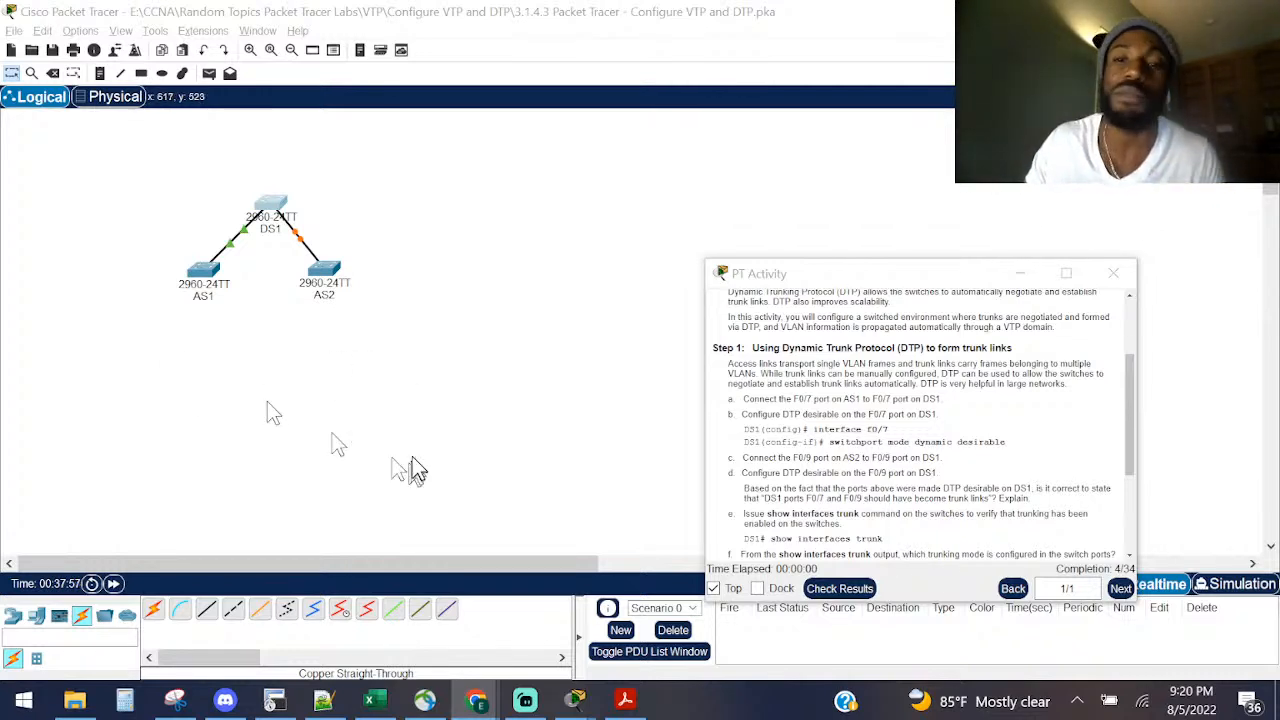
{"action": "left_click_drag", "start_coordinate": [815, 283], "coordinate": [972, 331]}
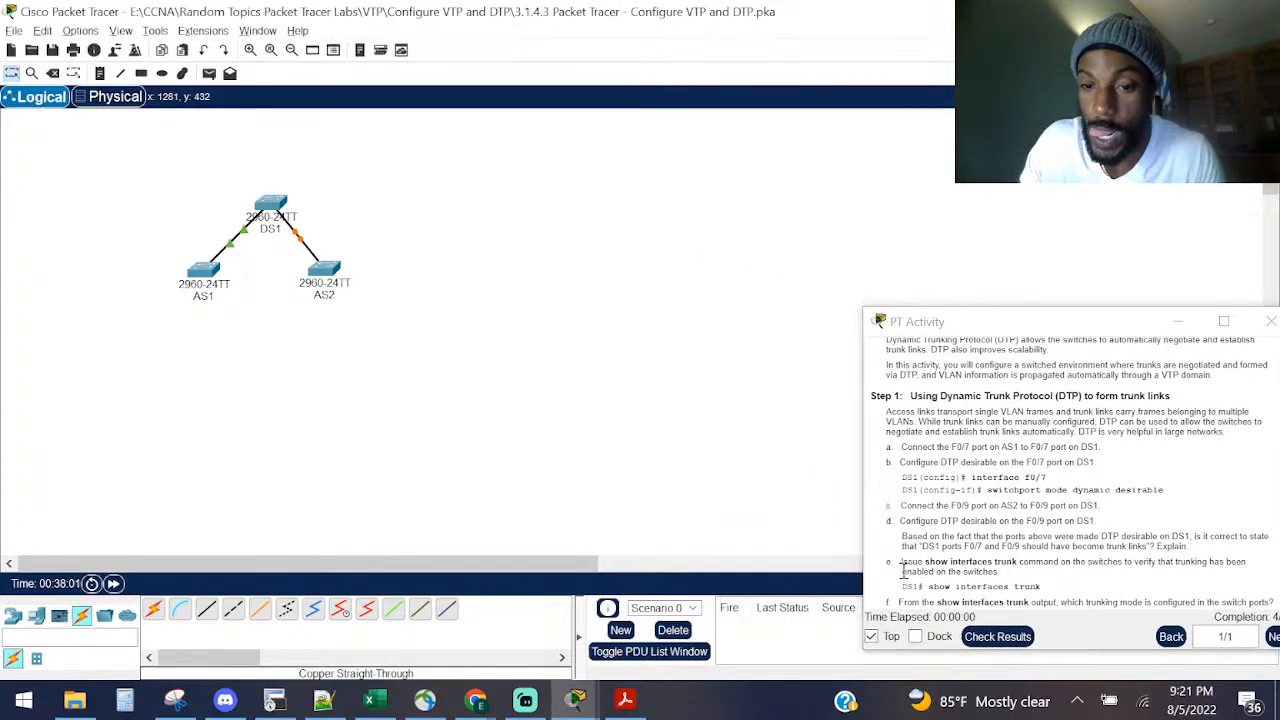
{"action": "left_click_drag", "start_coordinate": [902, 562], "coordinate": [1258, 580]}
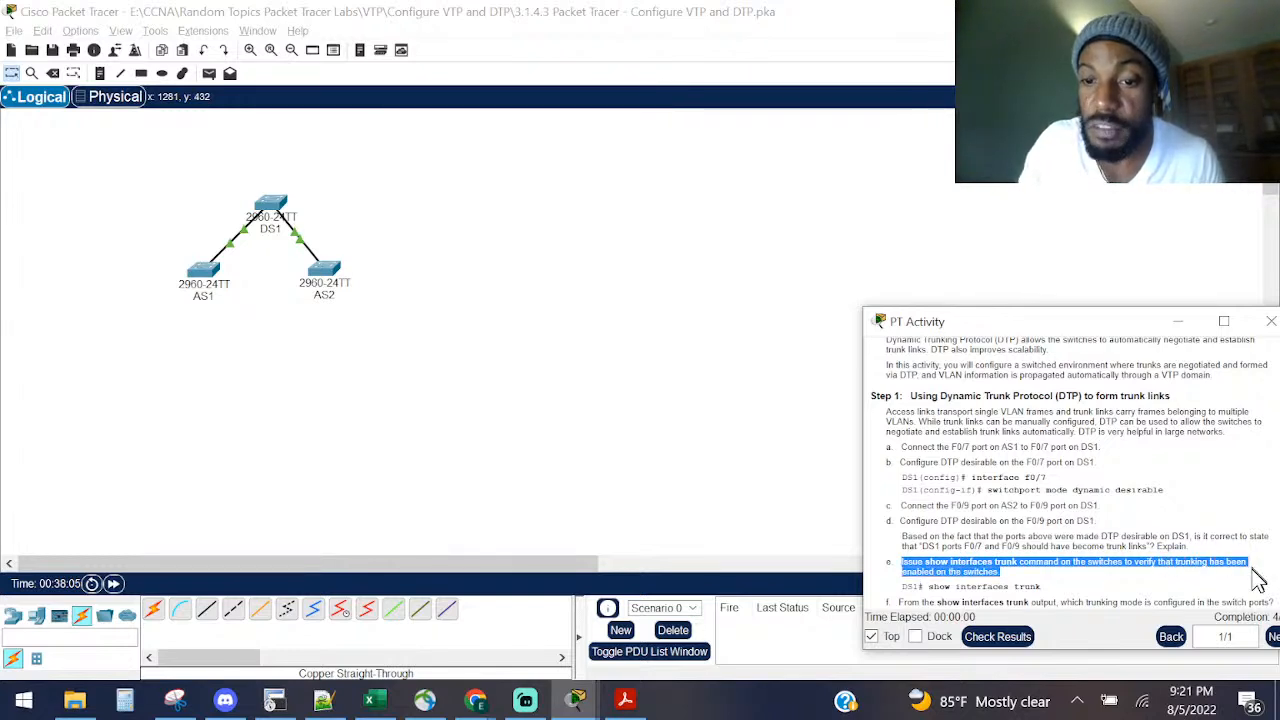
{"action": "left_click", "coordinate": [283, 212]}
{"action": "left_click", "coordinate": [806, 323]}
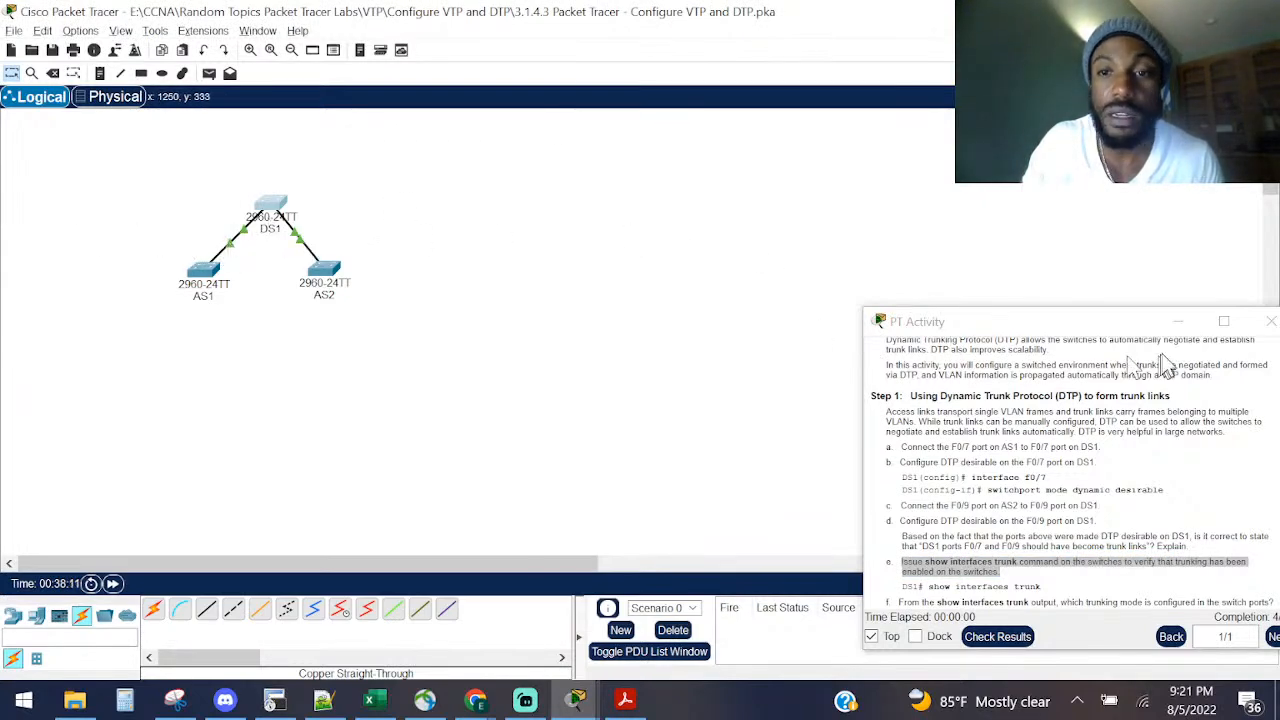
{"action": "left_click_drag", "start_coordinate": [1117, 327], "coordinate": [875, 293]}
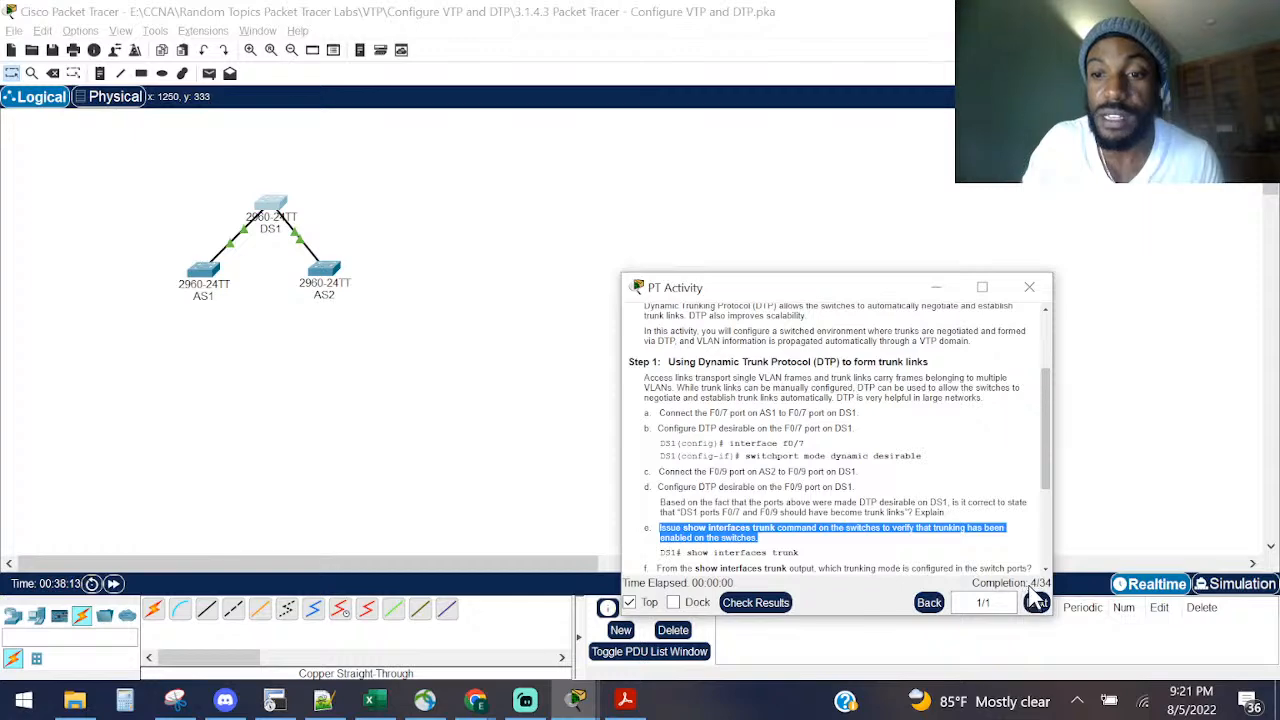
Step: On DS1, exit configuration mode with Ctrl+Z and run 'show interfaces trunk'
{"action": "left_click", "coordinate": [258, 205]}
{"action": "key", "text": "Return"}
{"action": "key", "text": "Return"}
{"action": "key", "text": "Return"}
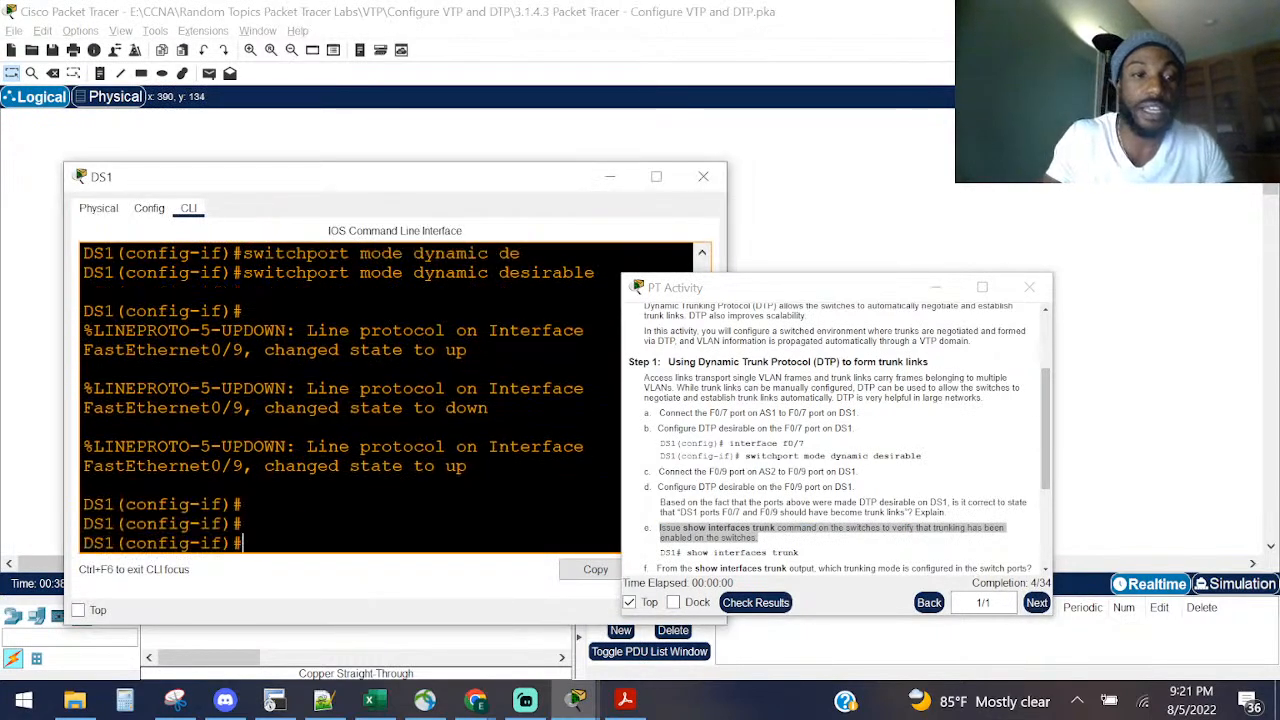
{"action": "key", "text": "ctrl+z"}
{"action": "key", "text": "Return"}
{"action": "key", "text": "Return"}
{"action": "key", "text": "Return"}
{"action": "key", "text": "Return"}
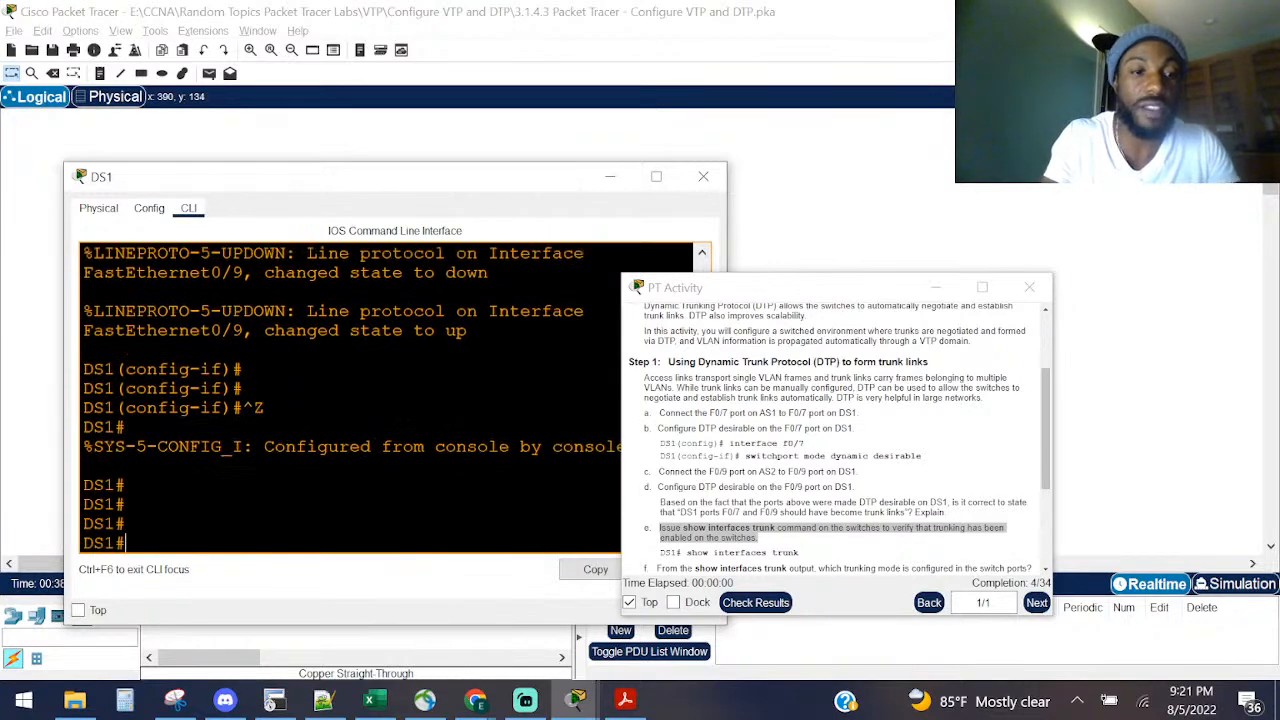
{"action": "type", "text": "sho"}
{"action": "key", "text": "Tab"}
{"action": "type", "text": "t"}
{"action": "key", "text": "Tab"}
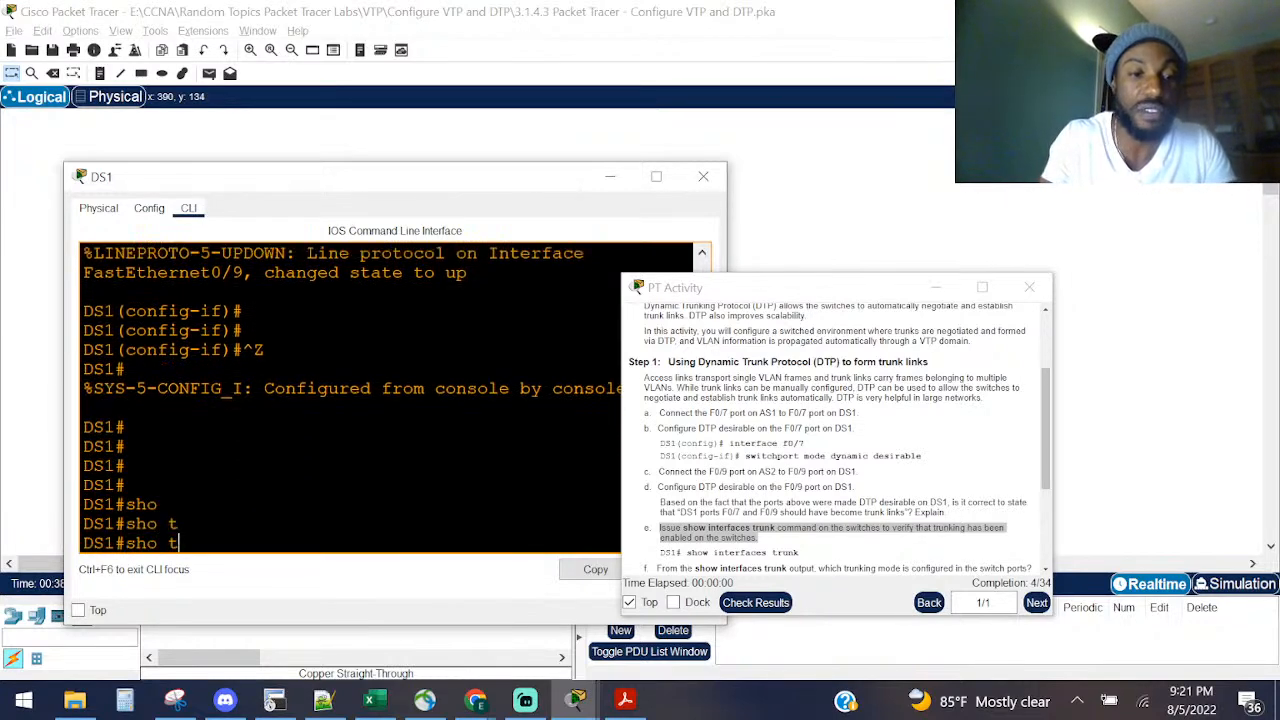
{"action": "key", "text": "BackSpace"}
{"action": "type", "text": "in"}
{"action": "key", "text": "Tab"}
{"action": "type", "text": "tr"}
{"action": "key", "text": "Return"}
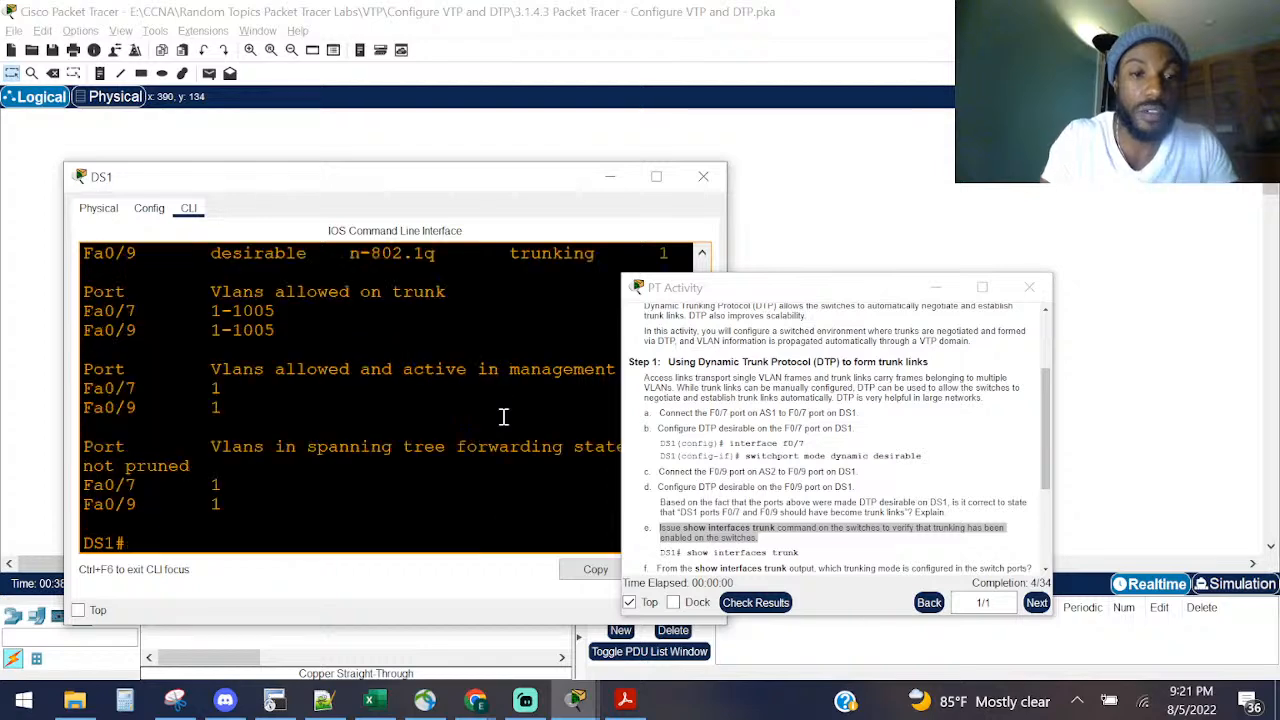
Step: Close the activity instructions, highlight Fa0/7 and Fa0/9 in the trunk output, and zoom in
{"action": "left_click", "coordinate": [1029, 287]}
{"action": "left_click_drag", "start_coordinate": [730, 413], "coordinate": [926, 410]}
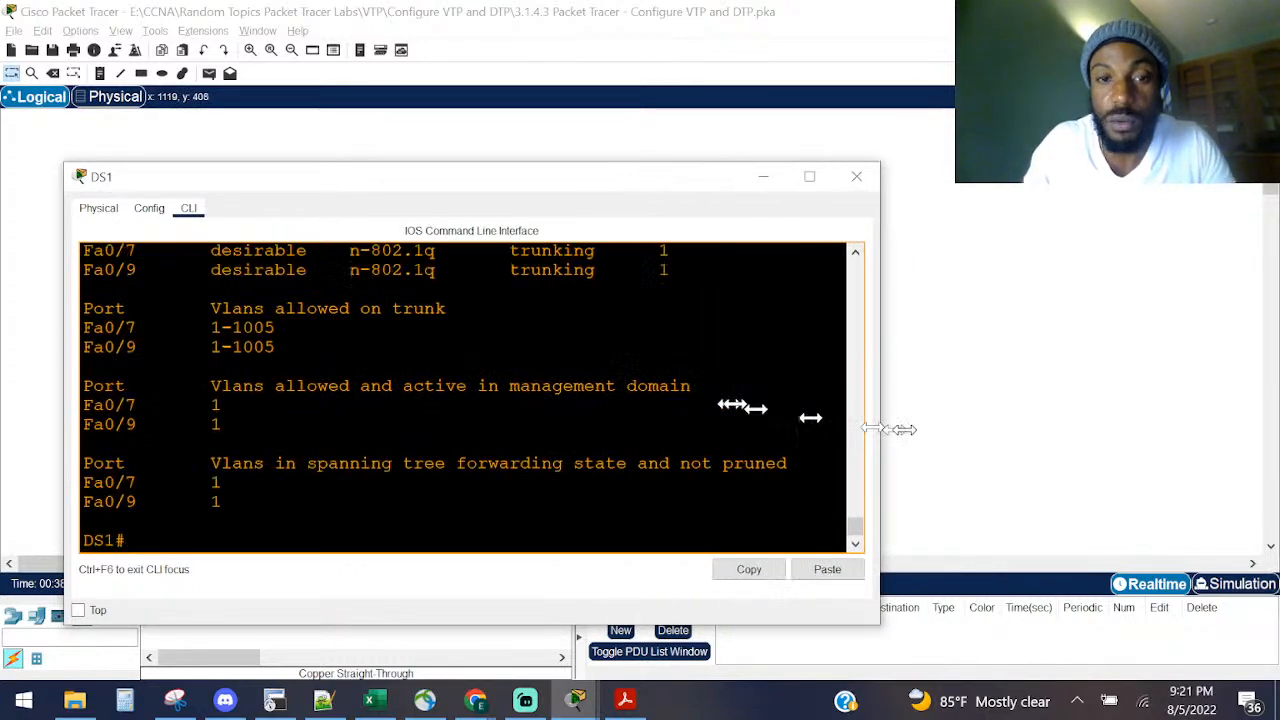
{"action": "scroll", "coordinate": [245, 430], "scroll_direction": "up", "scroll_amount": 4}
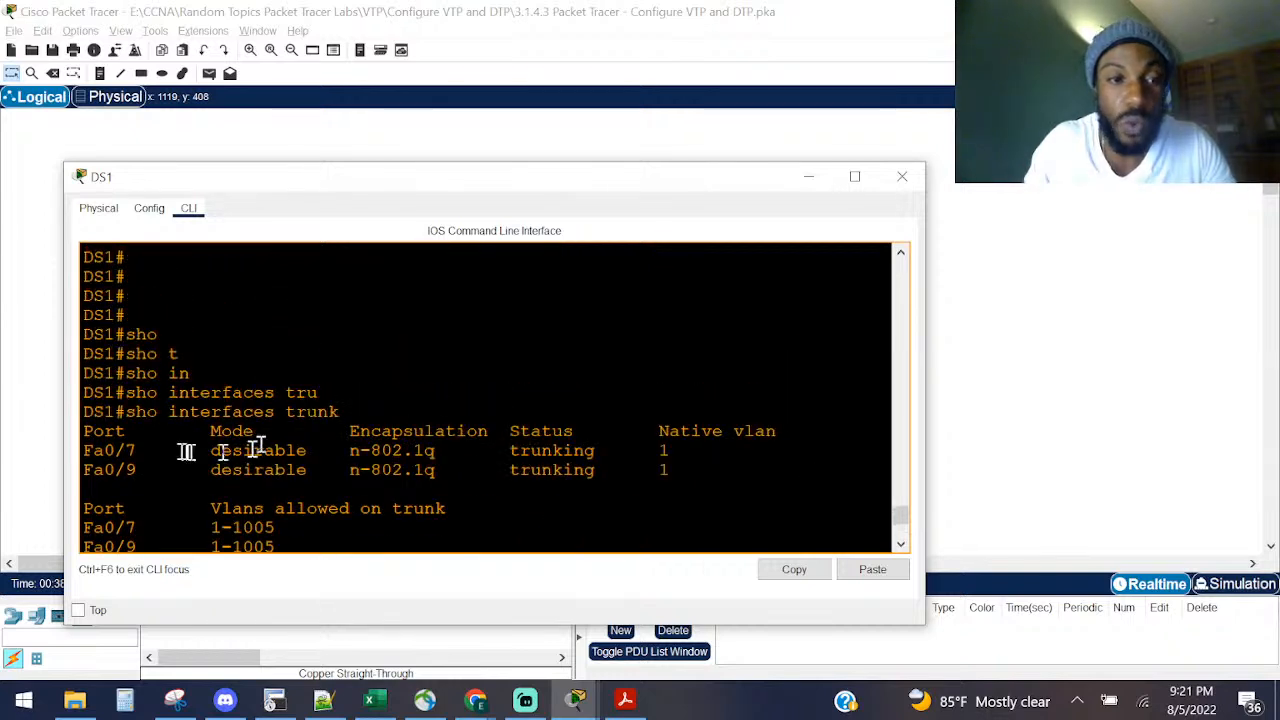
{"action": "left_click_drag", "start_coordinate": [140, 455], "coordinate": [34, 451]}
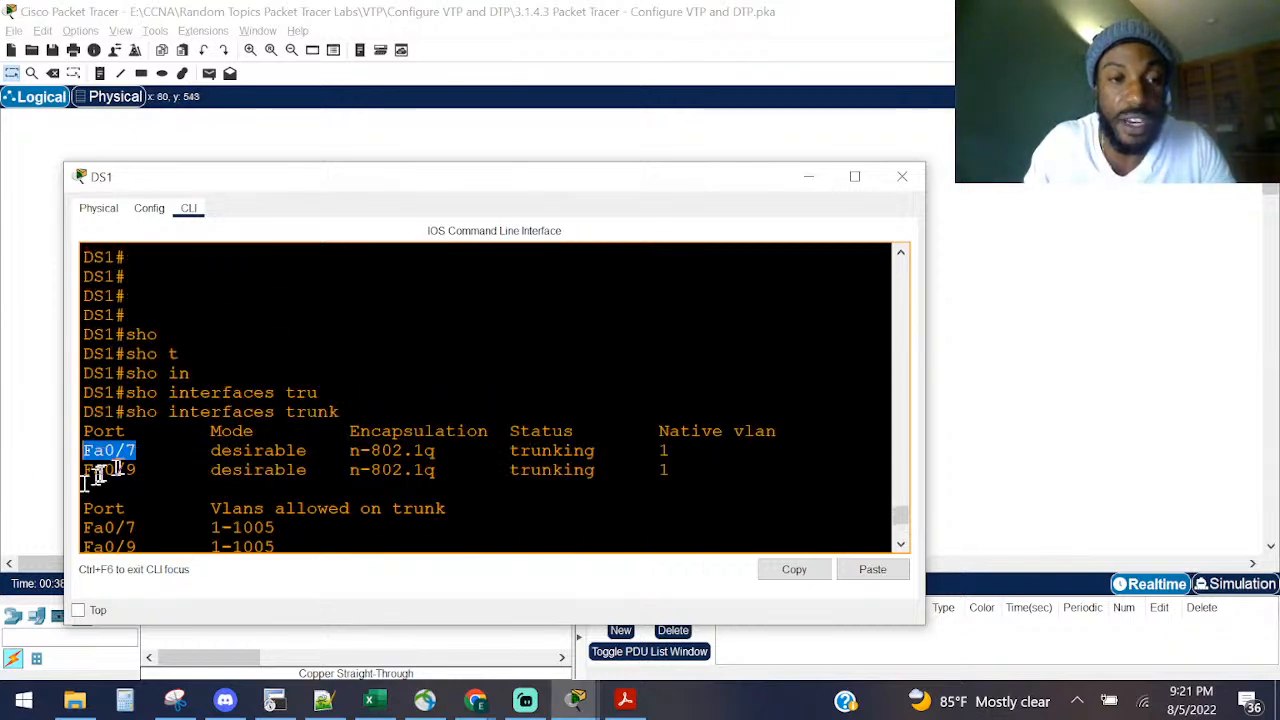
{"action": "left_click_drag", "start_coordinate": [138, 470], "coordinate": [54, 473]}
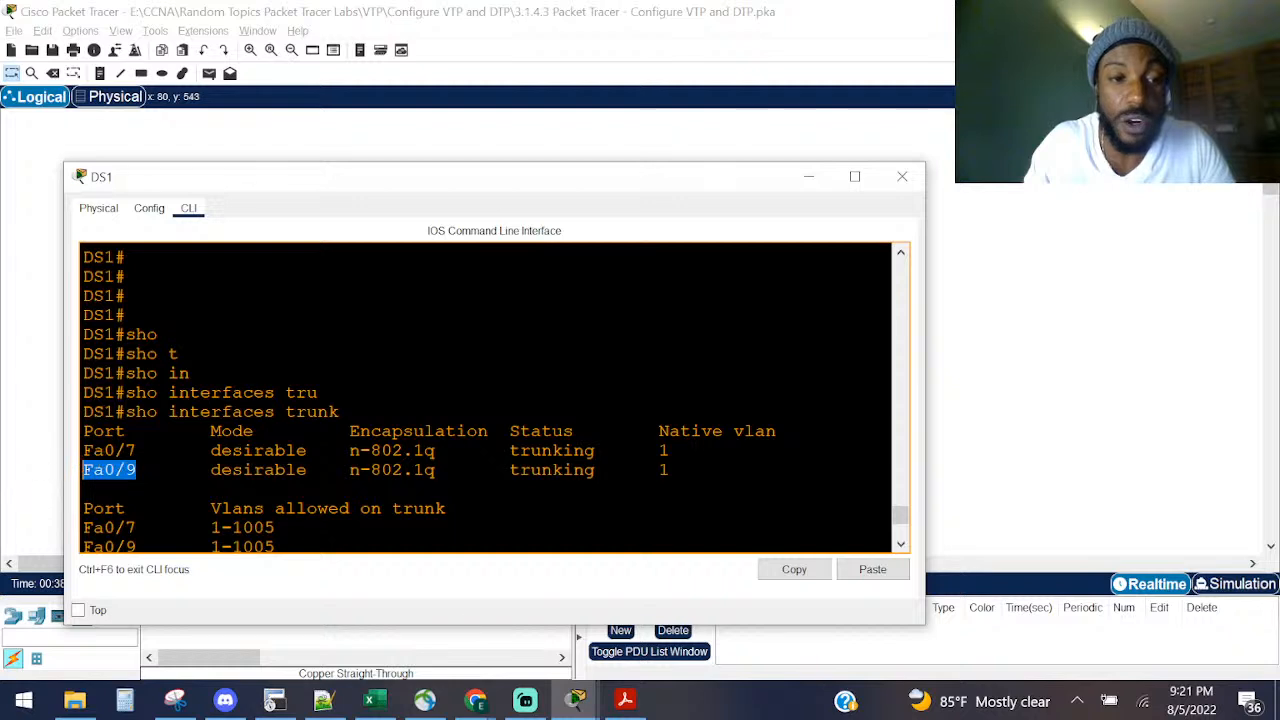
{"action": "left_click", "coordinate": [48, 473]}
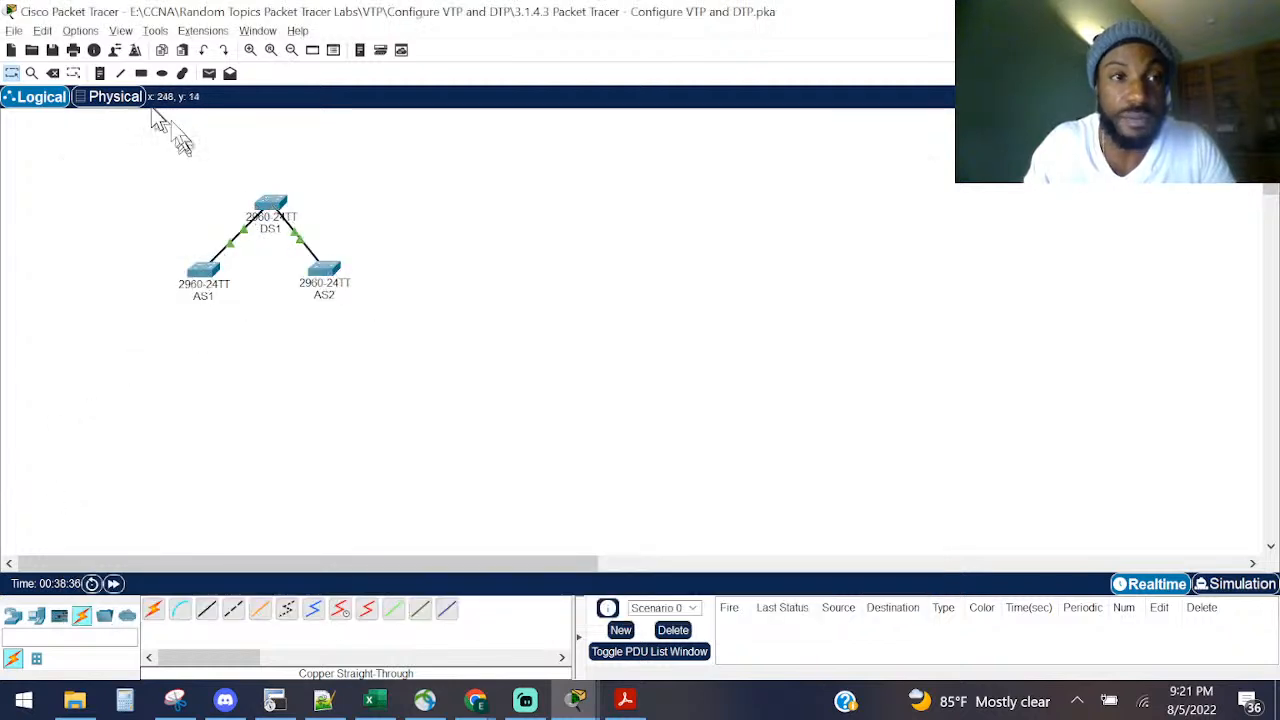
{"action": "left_click", "coordinate": [252, 54]}
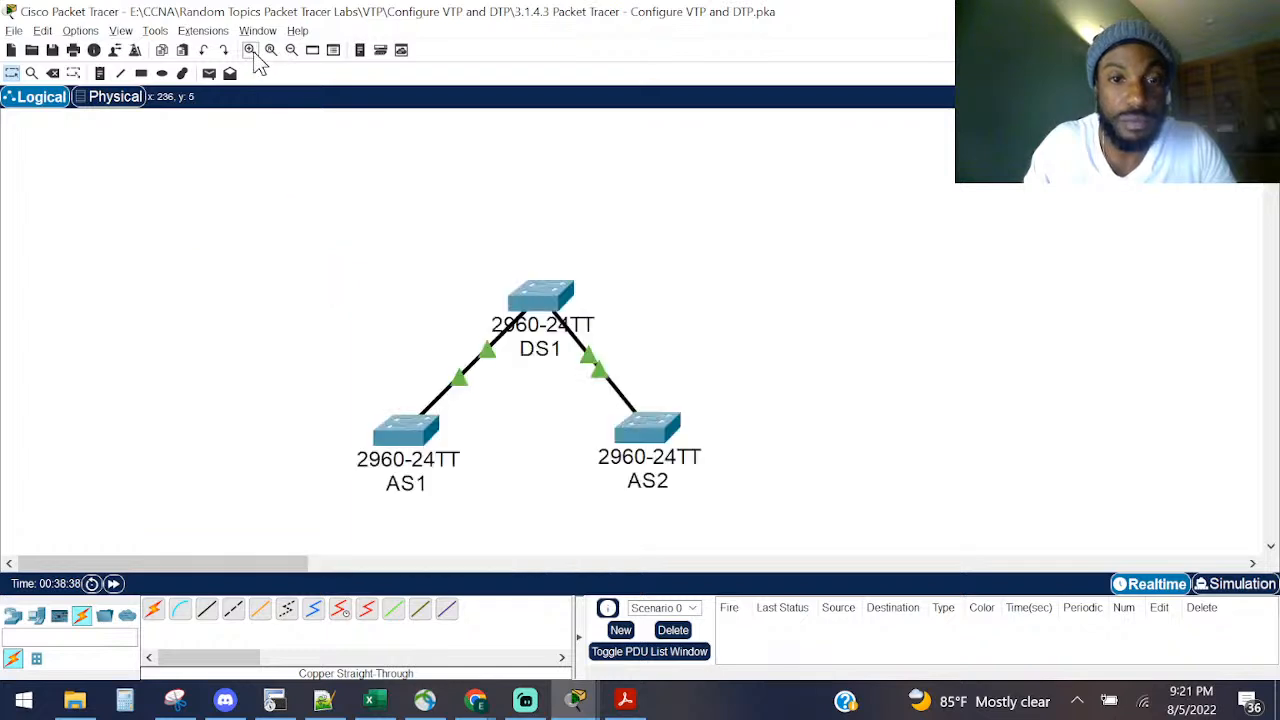
{"action": "left_click_drag", "start_coordinate": [229, 576], "coordinate": [286, 571]}
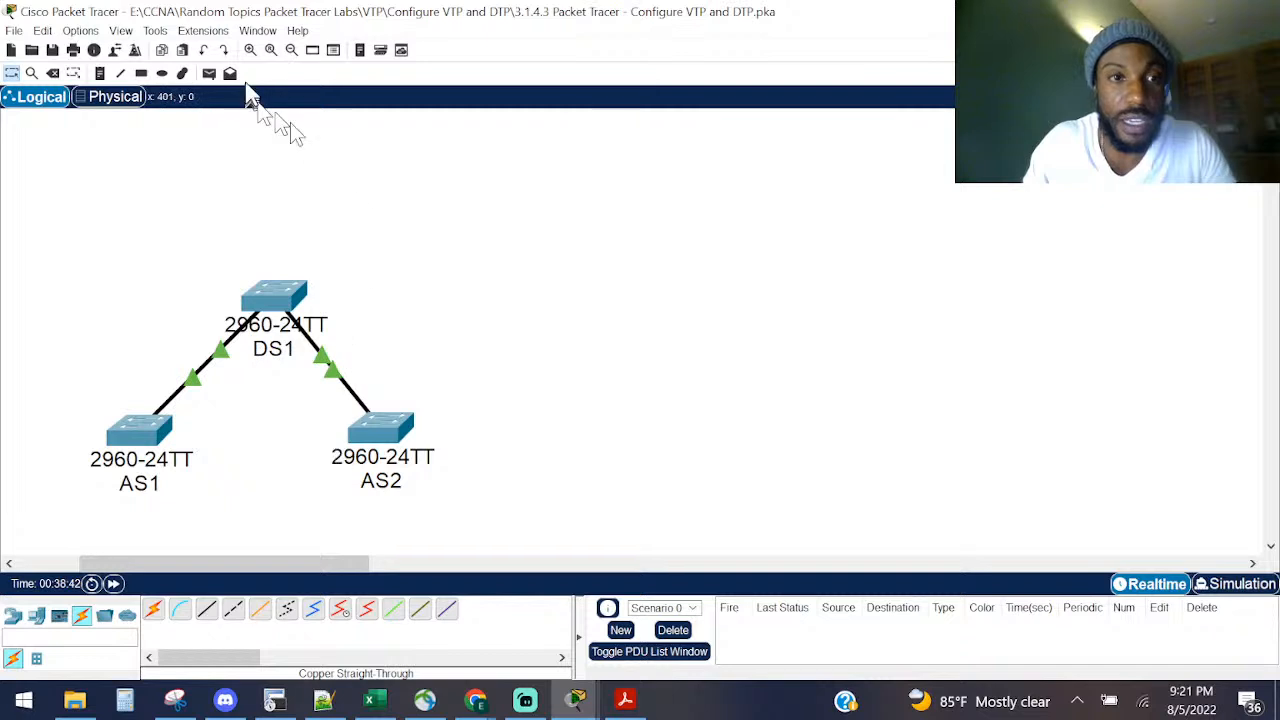
Step: In Options > Preferences, toggle 'Always Show Port Labels' on then off and close the dialog
{"action": "left_click", "coordinate": [121, 31]}
{"action": "mouse_move", "coordinate": [134, 77]}
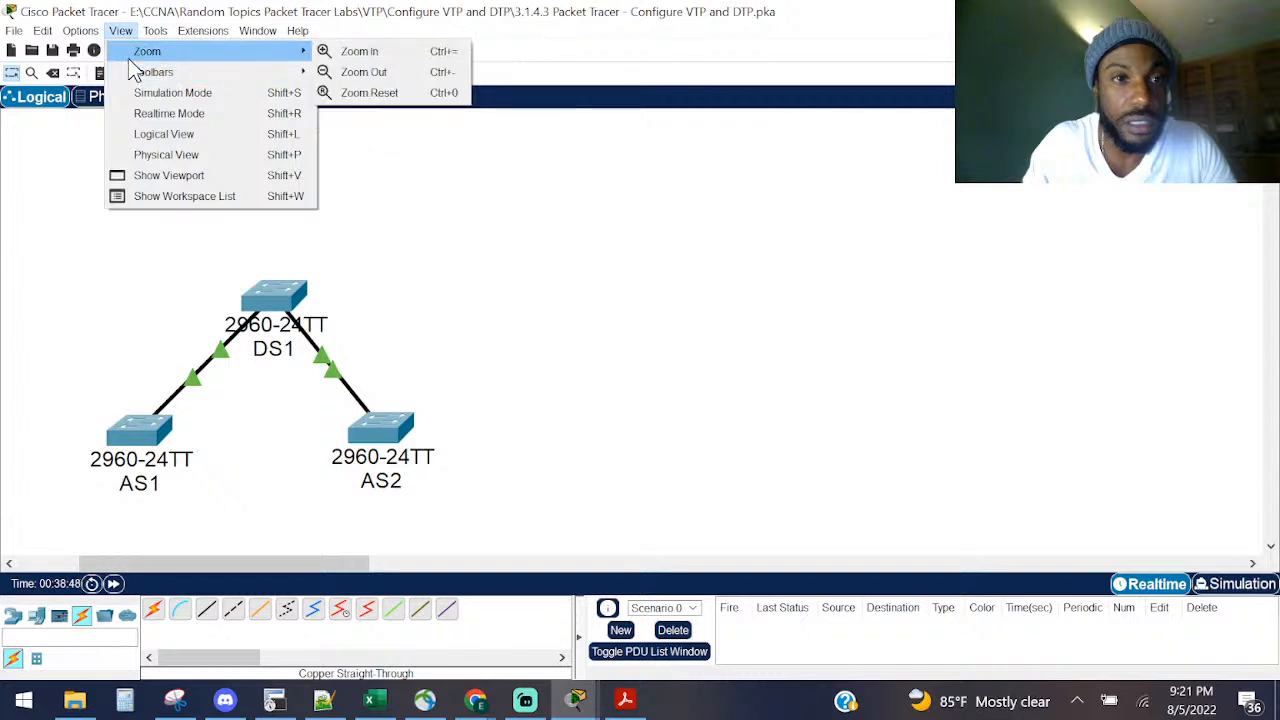
{"action": "mouse_move", "coordinate": [157, 33]}
{"action": "mouse_move", "coordinate": [80, 31]}
{"action": "left_click", "coordinate": [97, 52]}
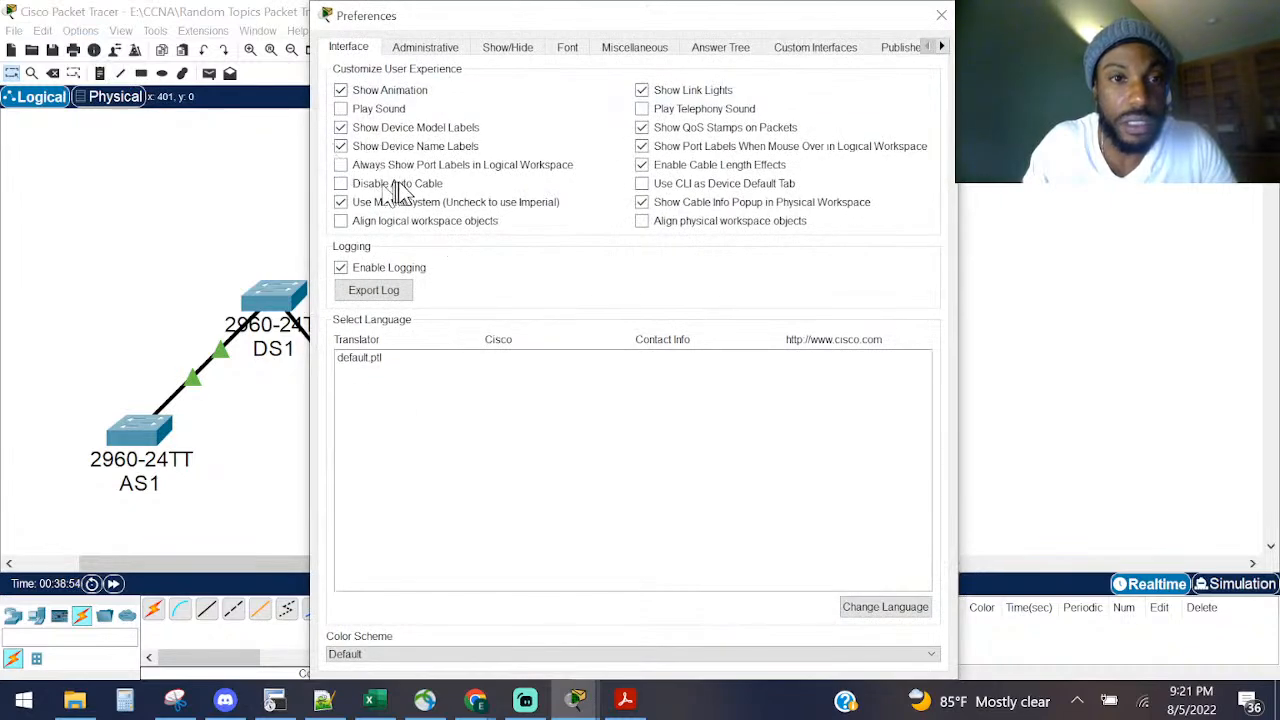
{"action": "left_click", "coordinate": [420, 166]}
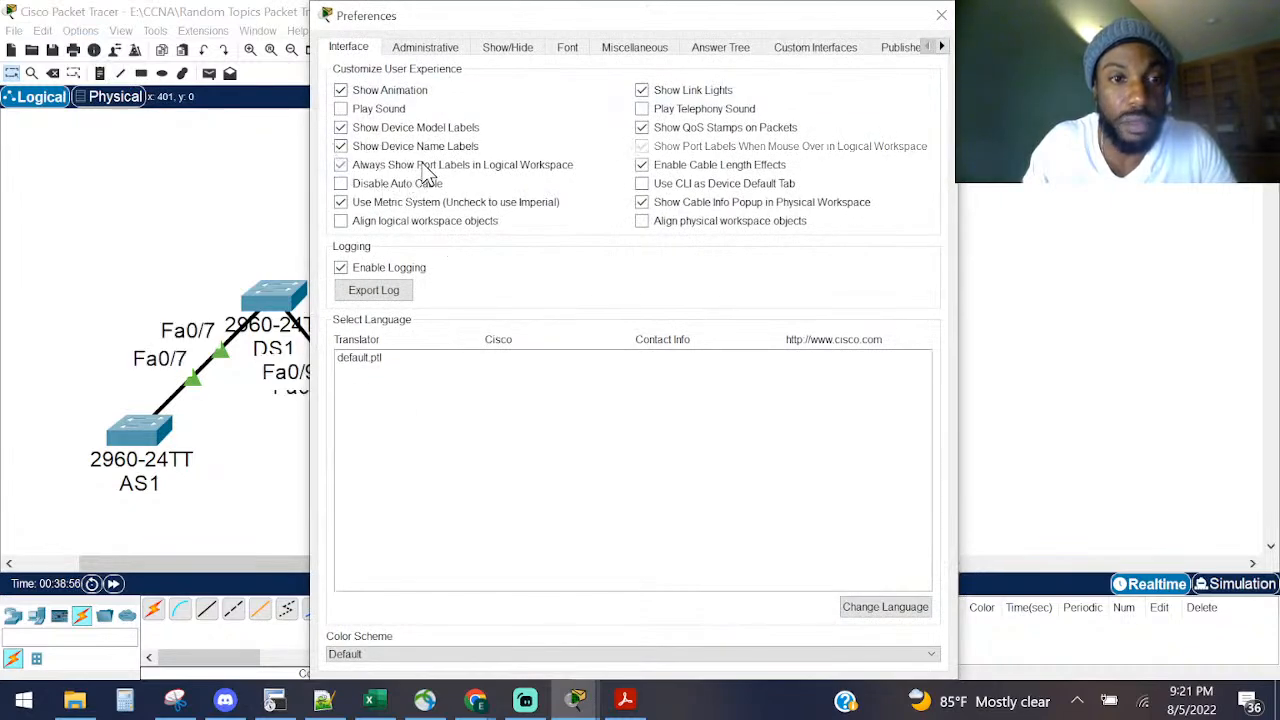
{"action": "left_click", "coordinate": [421, 166]}
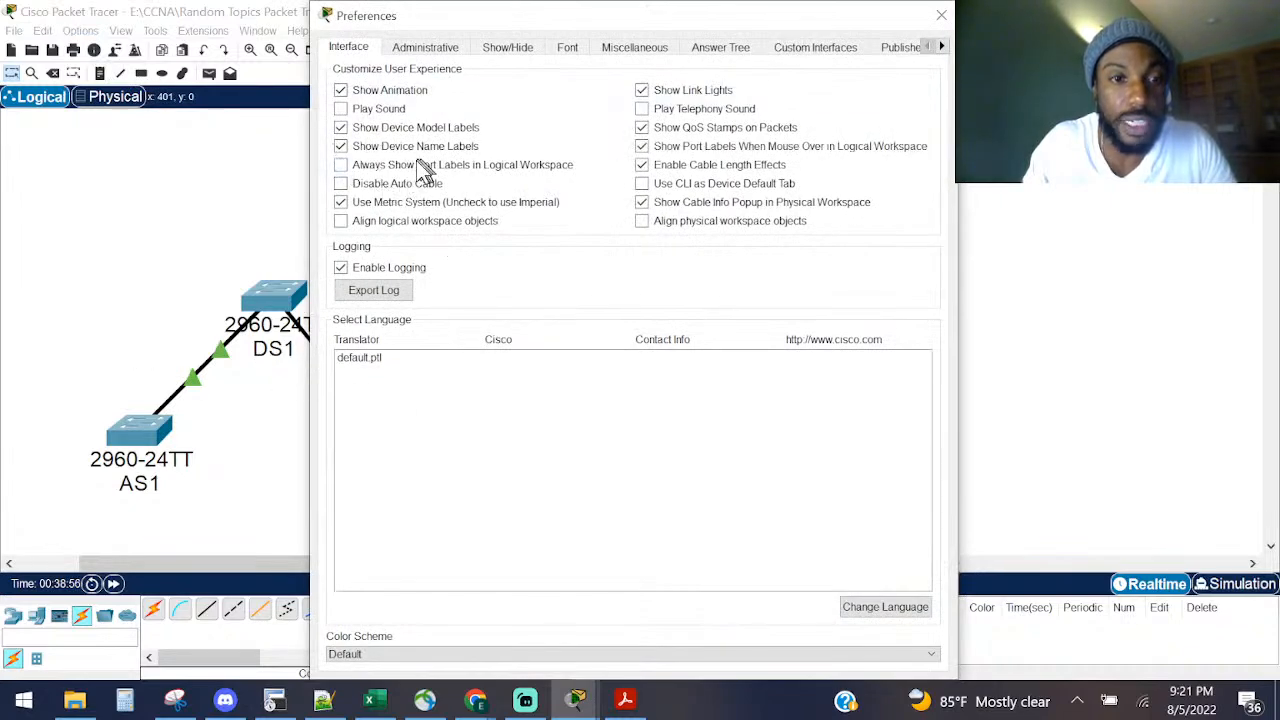
{"action": "left_click", "coordinate": [941, 16]}
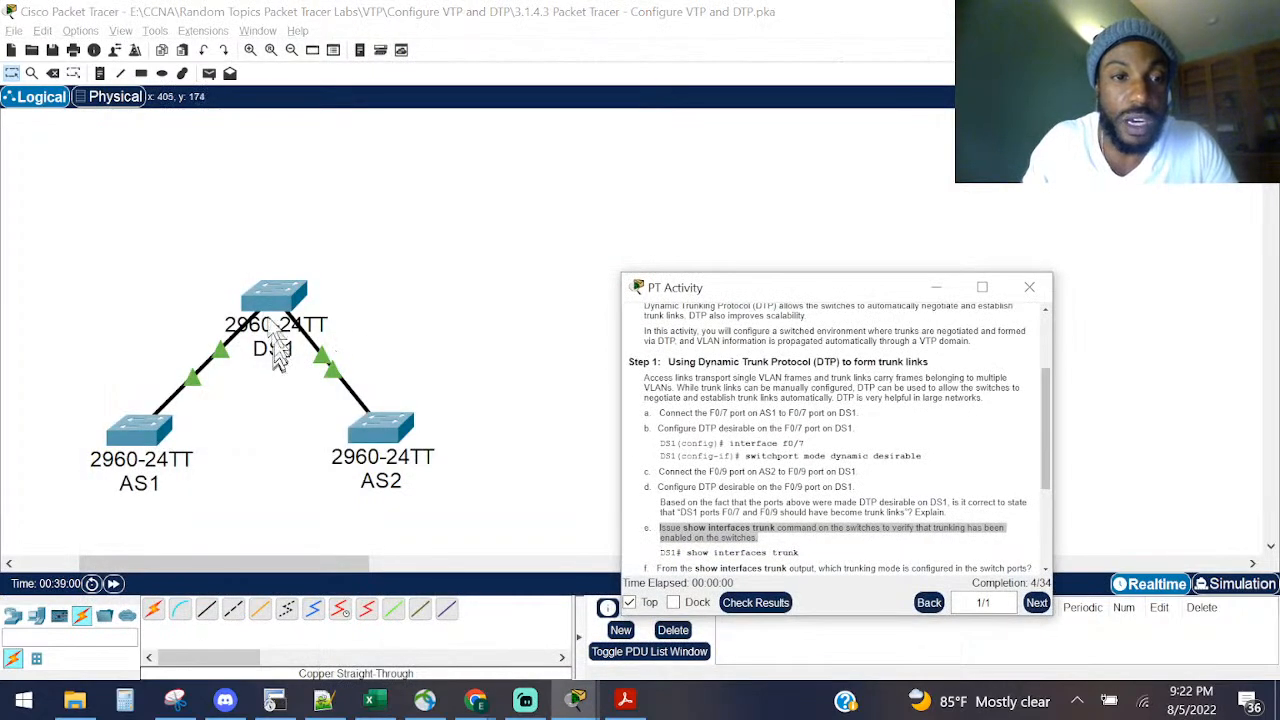
Step: Open DS1's widened CLI and highlight the desirable mode for Fa0/7 and Fa0/9 in the trunk output
{"action": "left_click", "coordinate": [278, 352]}
{"action": "left_click_drag", "start_coordinate": [700, 315], "coordinate": [835, 320]}
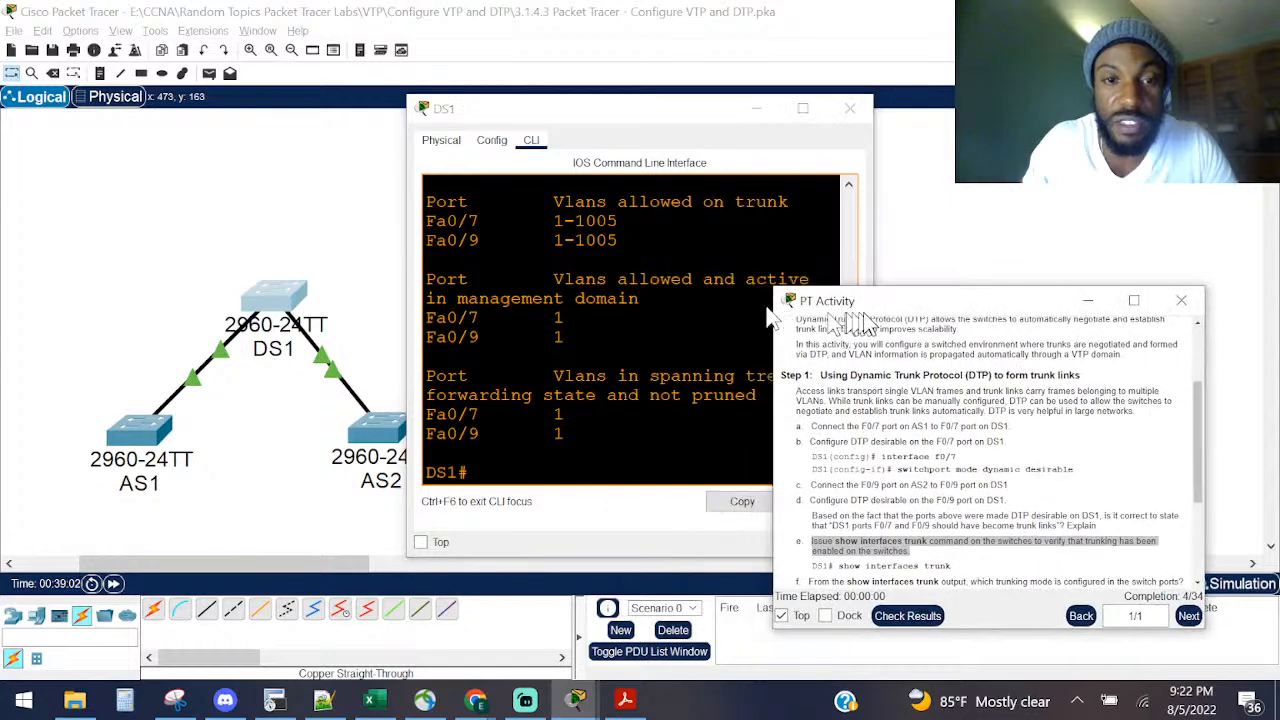
{"action": "left_click", "coordinate": [1129, 303]}
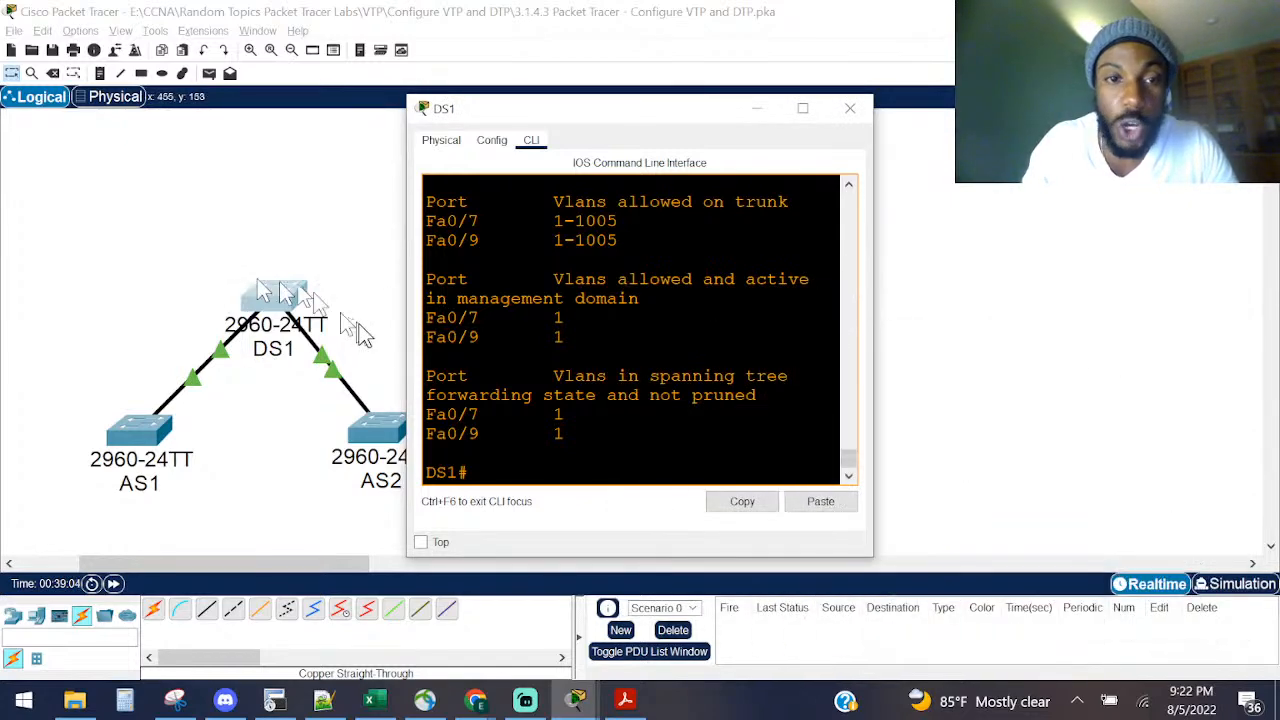
{"action": "left_click_drag", "start_coordinate": [407, 363], "coordinate": [50, 364]}
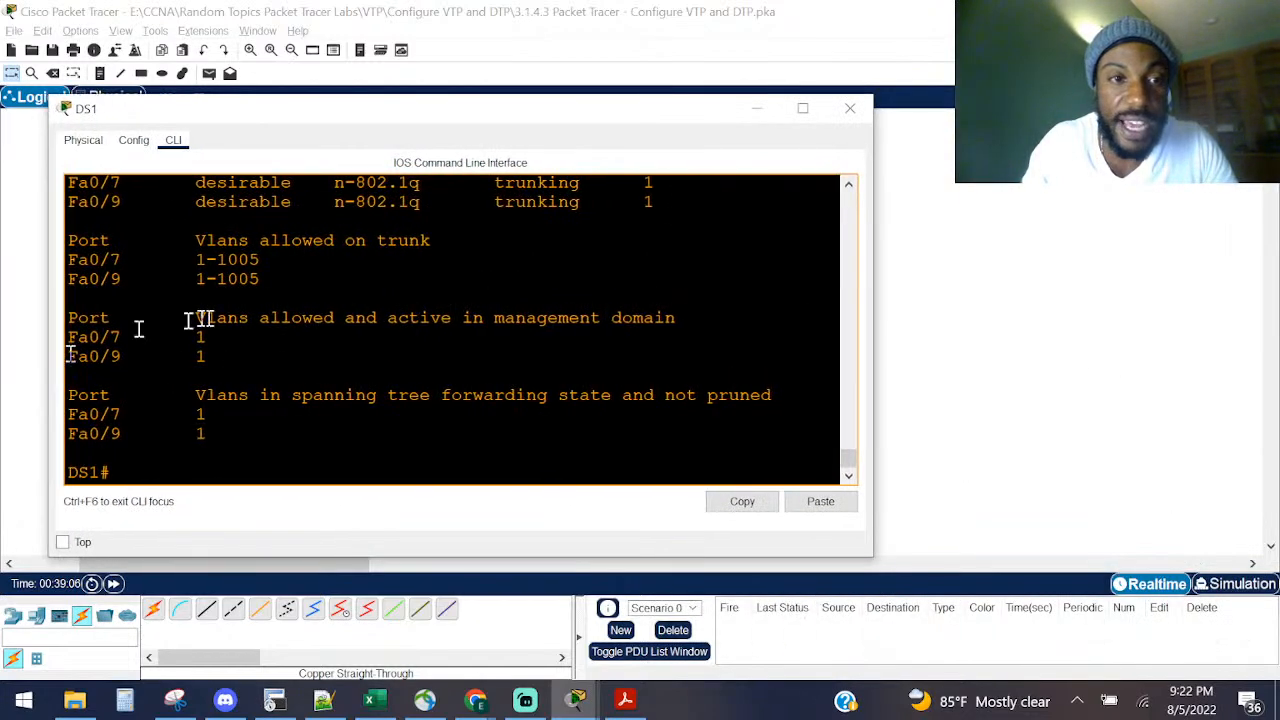
{"action": "scroll", "coordinate": [191, 317], "scroll_direction": "up", "scroll_amount": 2}
{"action": "double_click", "coordinate": [240, 304]}
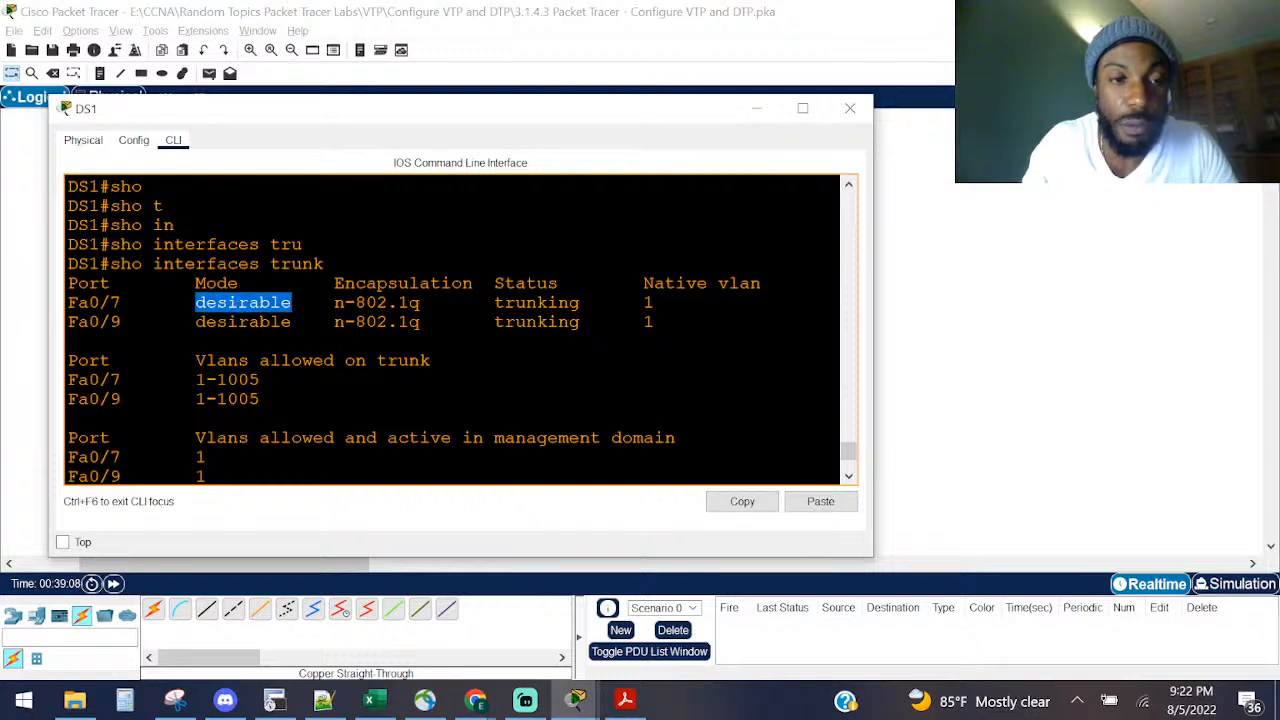
{"action": "double_click", "coordinate": [236, 322]}
{"action": "double_click", "coordinate": [240, 302]}
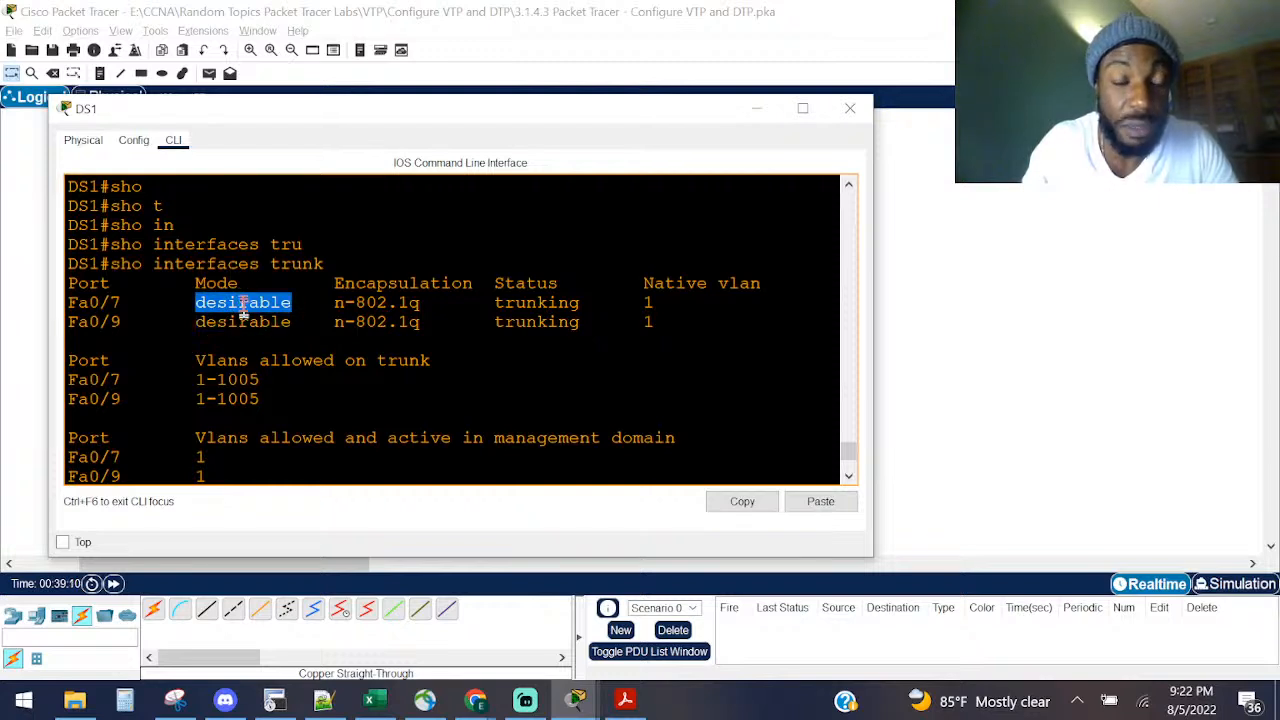
{"action": "left_click", "coordinate": [242, 312]}
{"action": "double_click", "coordinate": [244, 320]}
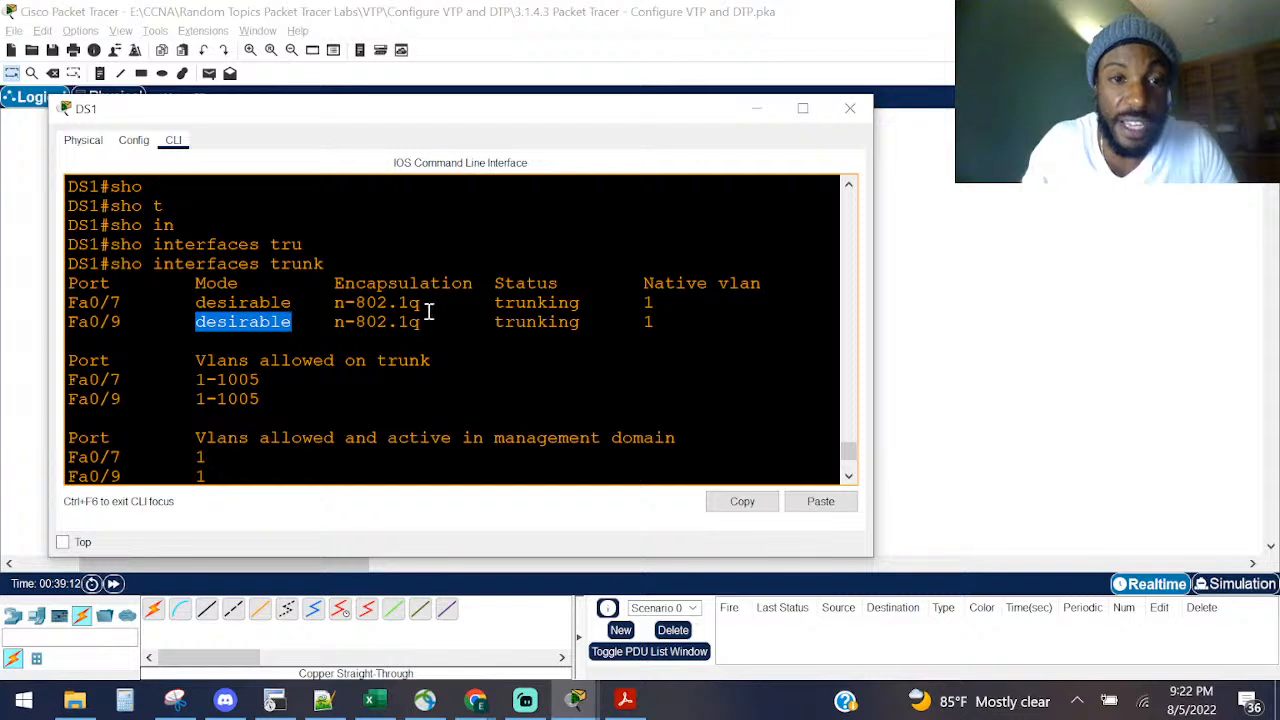
Step: Highlight n-802.1q encapsulation, trunking status, native VLAN 1 and allowed VLANs 1-1005, then bring up VLANs.pdf
{"action": "left_click_drag", "start_coordinate": [430, 303], "coordinate": [382, 304]}
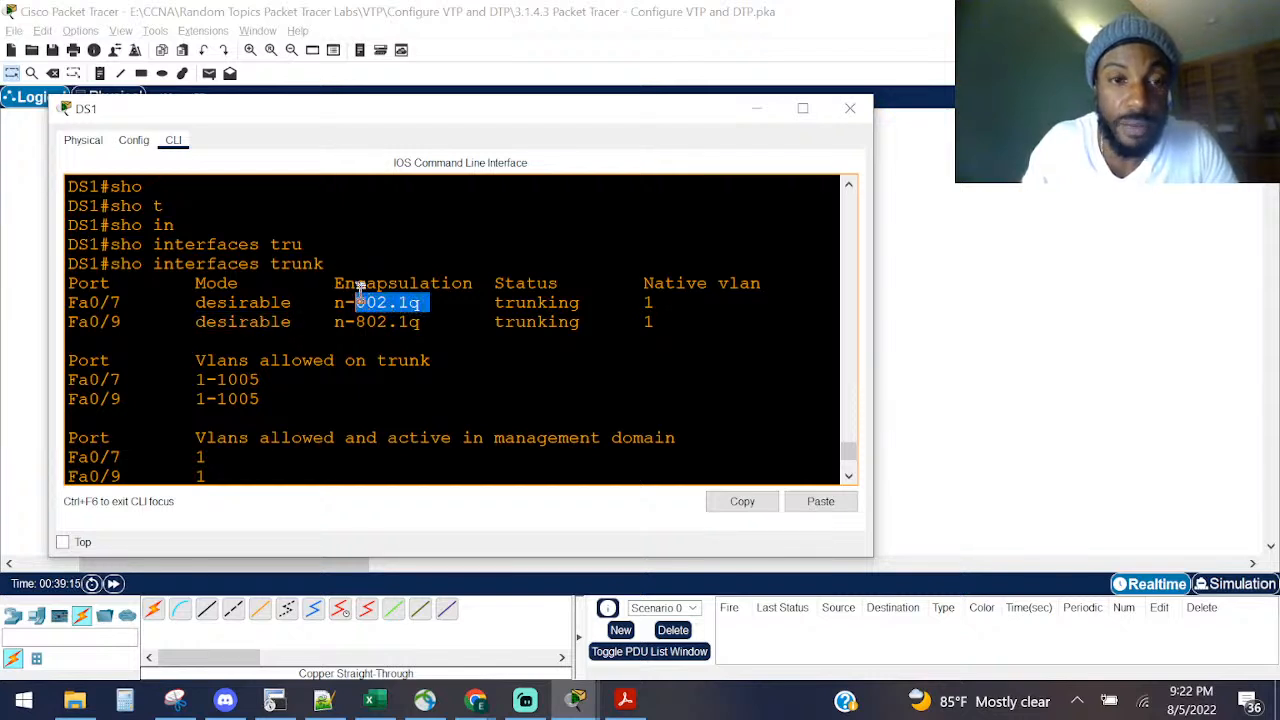
{"action": "left_click_drag", "start_coordinate": [340, 270], "coordinate": [332, 305]}
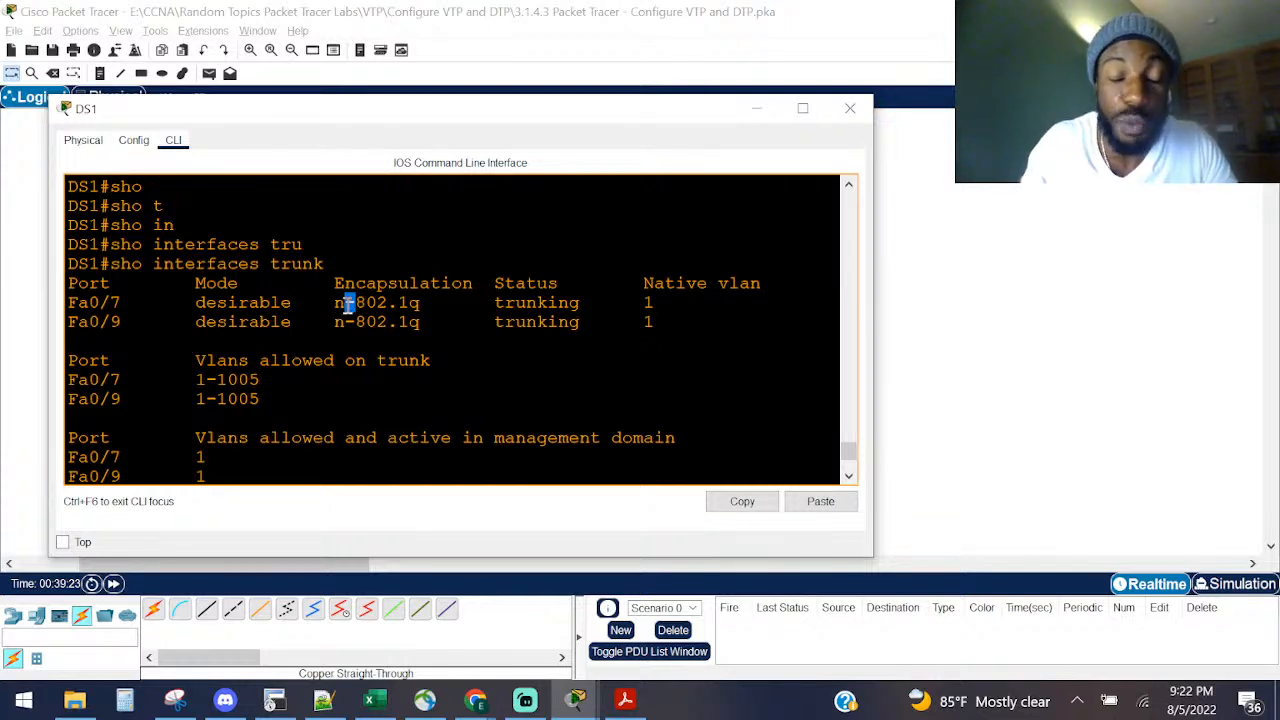
{"action": "left_click_drag", "start_coordinate": [387, 302], "coordinate": [439, 302]}
{"action": "left_click", "coordinate": [346, 302]}
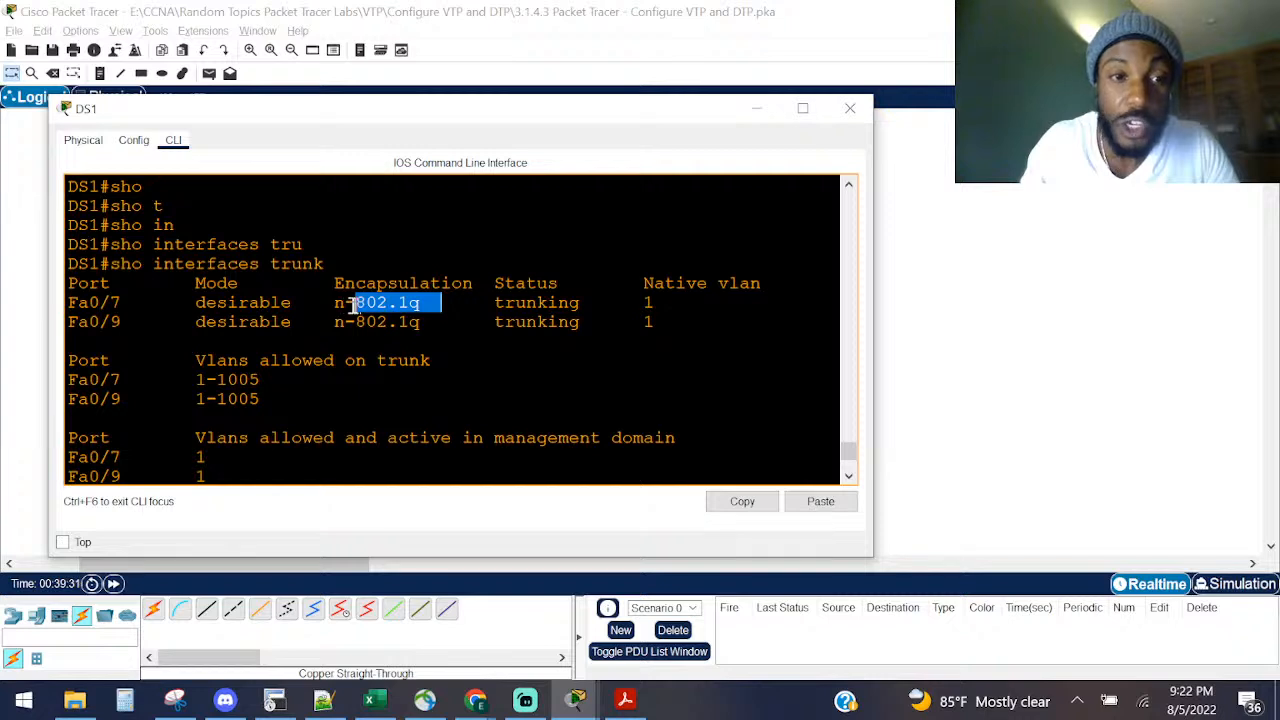
{"action": "left_click_drag", "start_coordinate": [324, 302], "coordinate": [338, 303]}
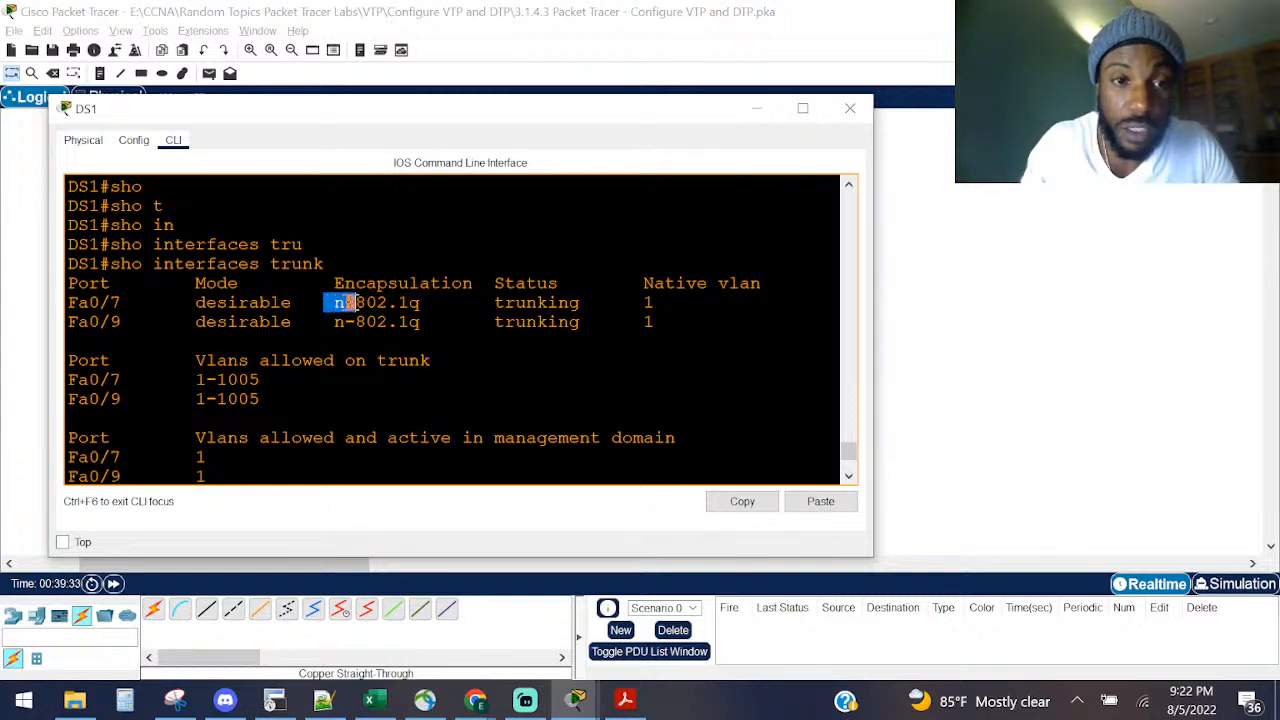
{"action": "double_click", "coordinate": [540, 301]}
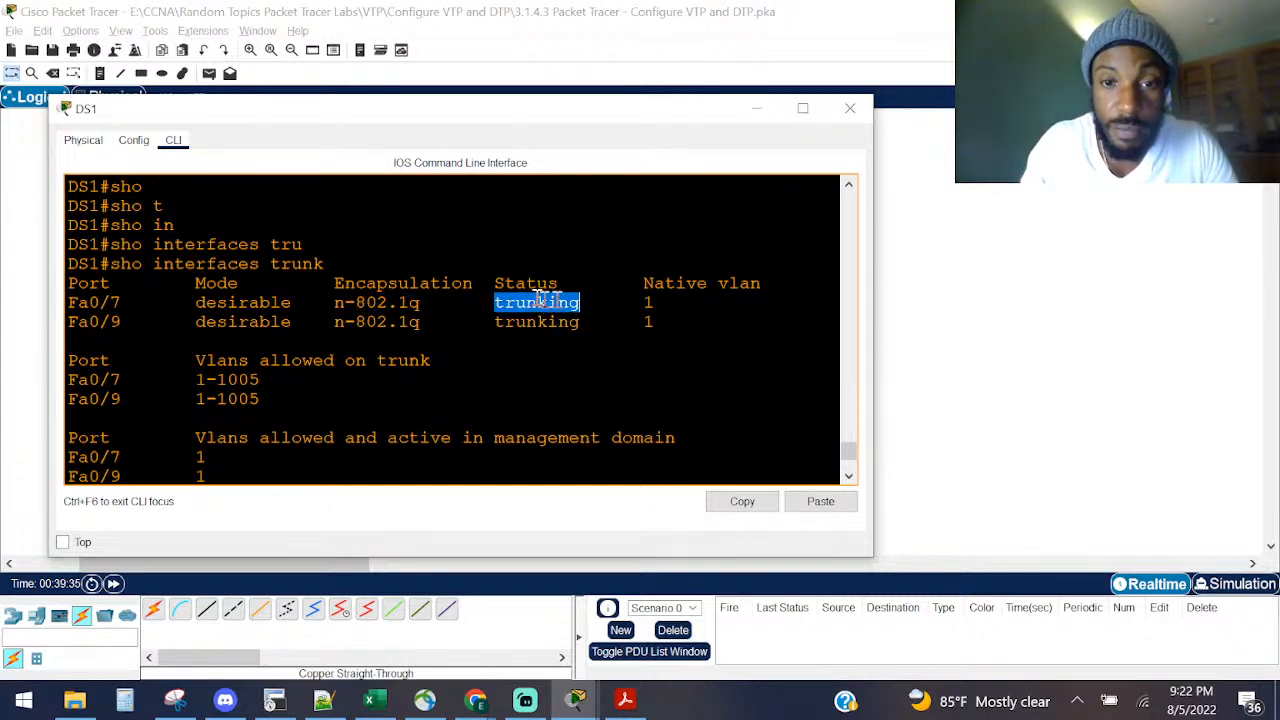
{"action": "left_click_drag", "start_coordinate": [662, 303], "coordinate": [624, 311]}
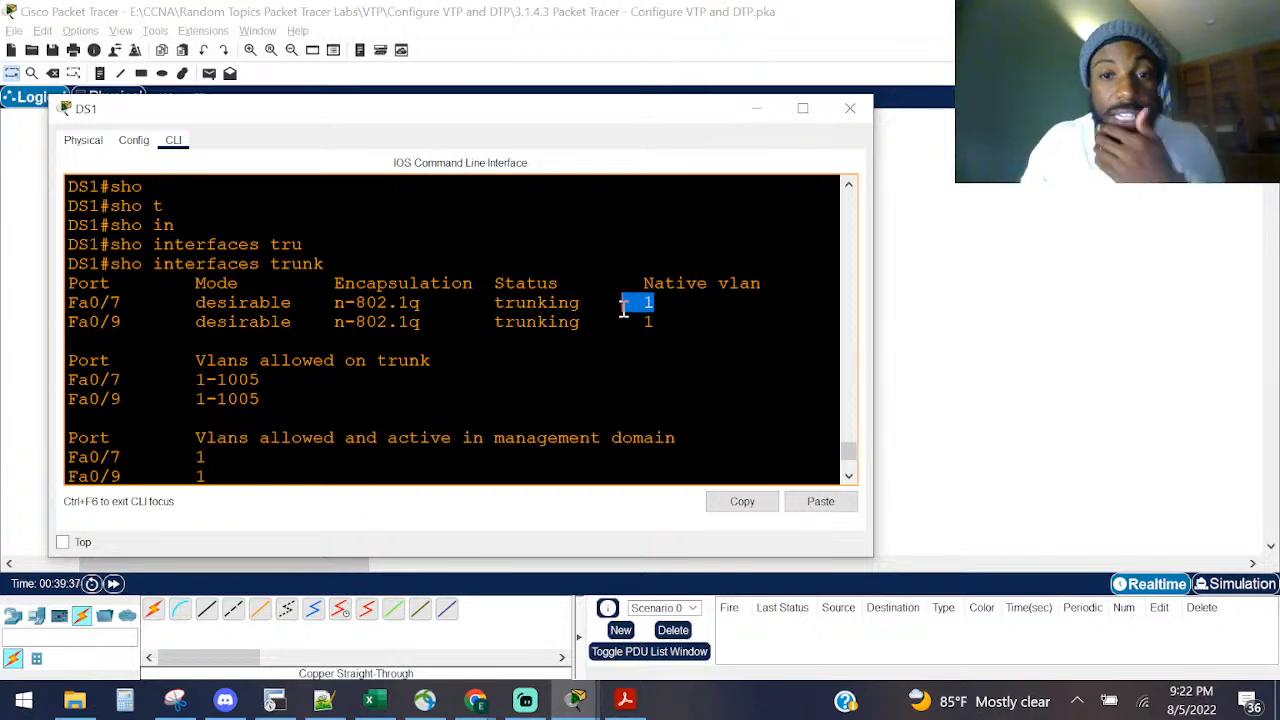
{"action": "left_click_drag", "start_coordinate": [67, 322], "coordinate": [562, 341]}
{"action": "left_click_drag", "start_coordinate": [285, 382], "coordinate": [172, 383]}
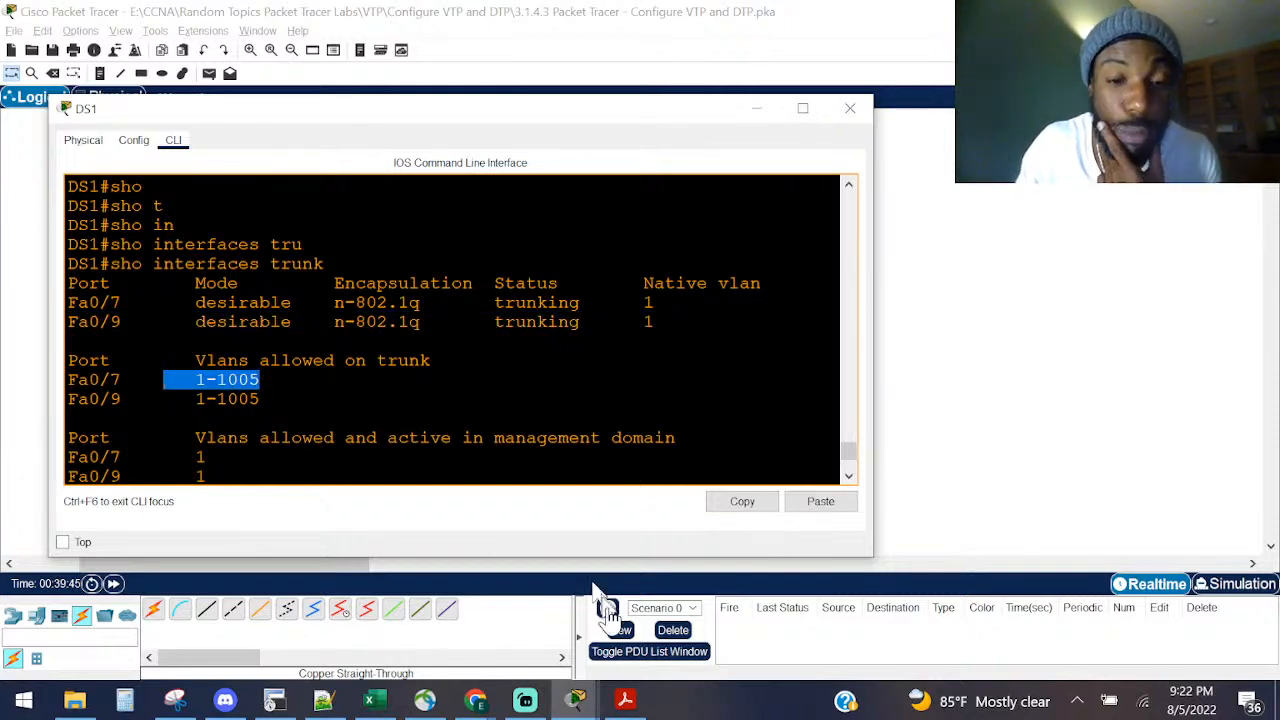
{"action": "left_click", "coordinate": [625, 699]}
Step: Mark the Pruning definition in VLANs.pdf and compare it with Fa0/7's allowed VLAN range 1-1005
{"action": "scroll", "coordinate": [270, 510], "scroll_direction": "down", "scroll_amount": 1}
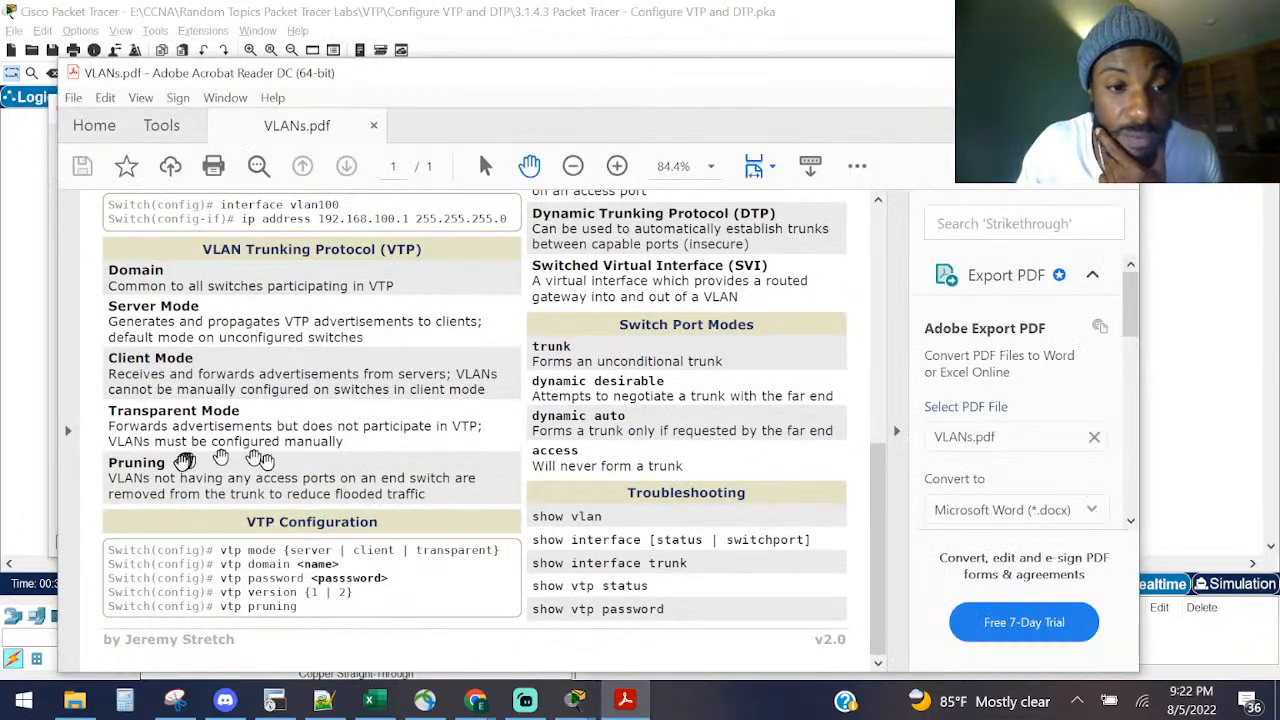
{"action": "left_click_drag", "start_coordinate": [108, 478], "coordinate": [457, 465]}
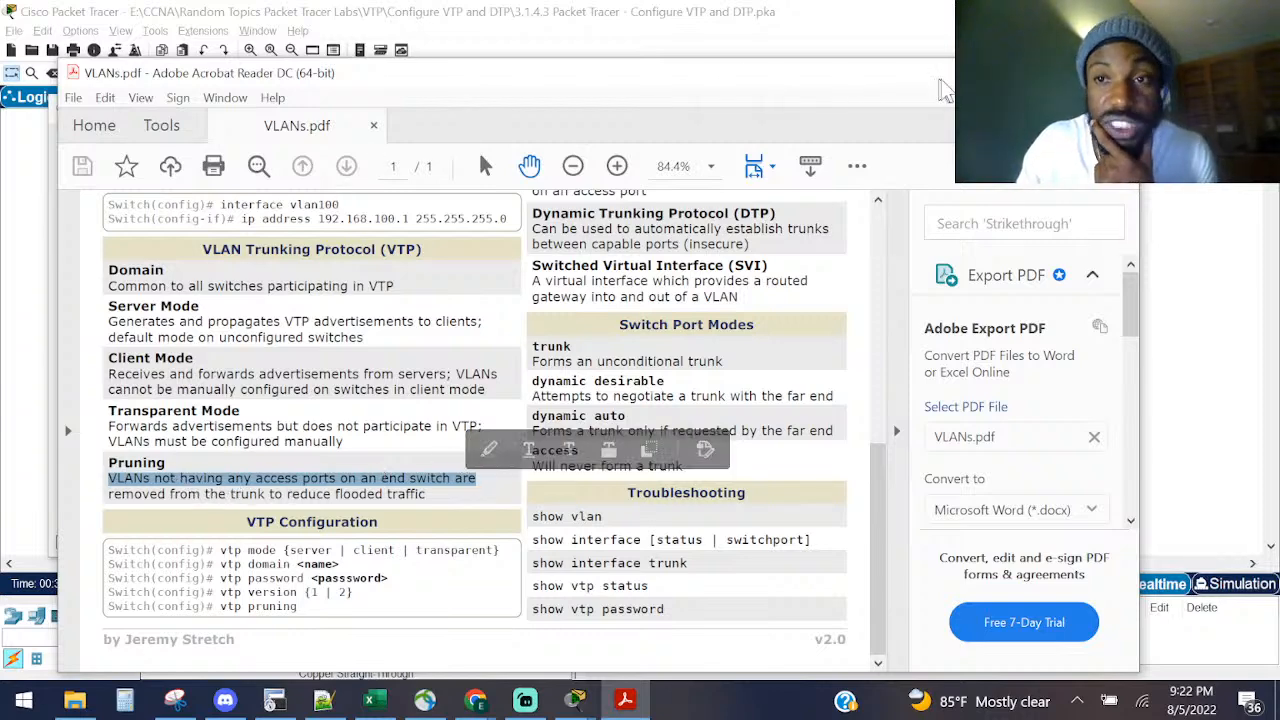
{"action": "left_click", "coordinate": [1024, 73]}
{"action": "left_click", "coordinate": [206, 396]}
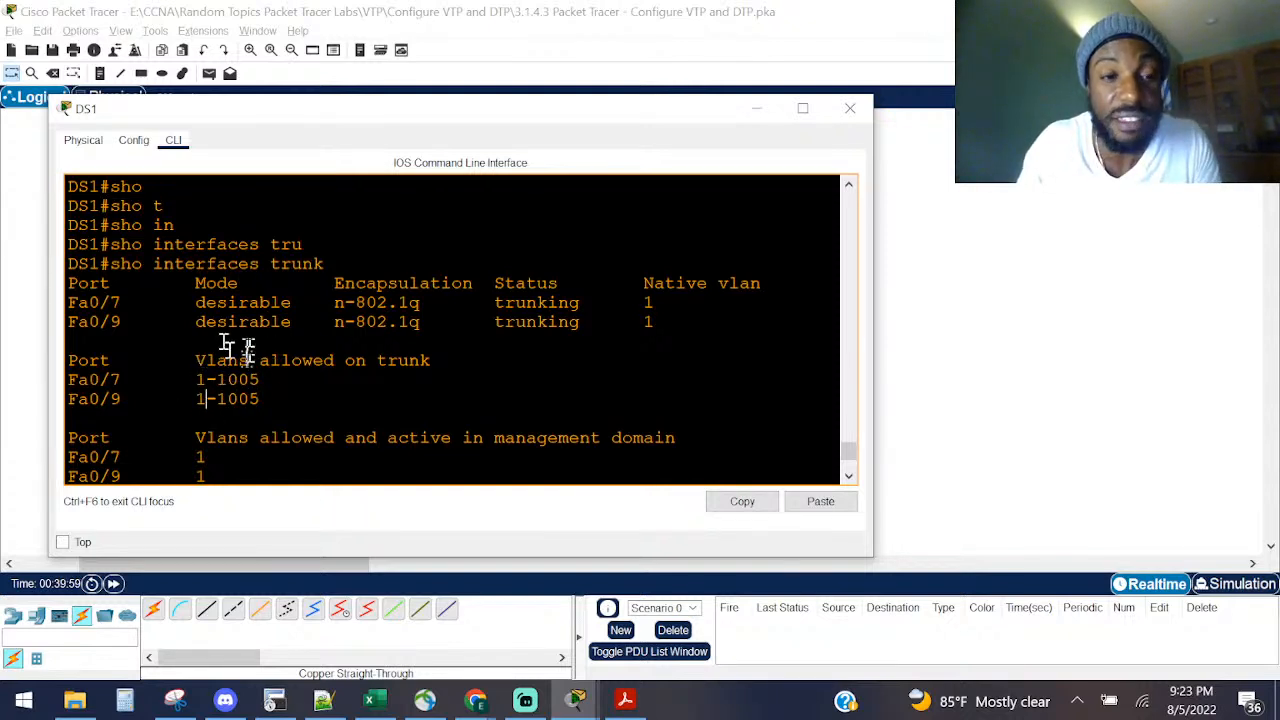
{"action": "left_click_drag", "start_coordinate": [196, 380], "coordinate": [276, 384]}
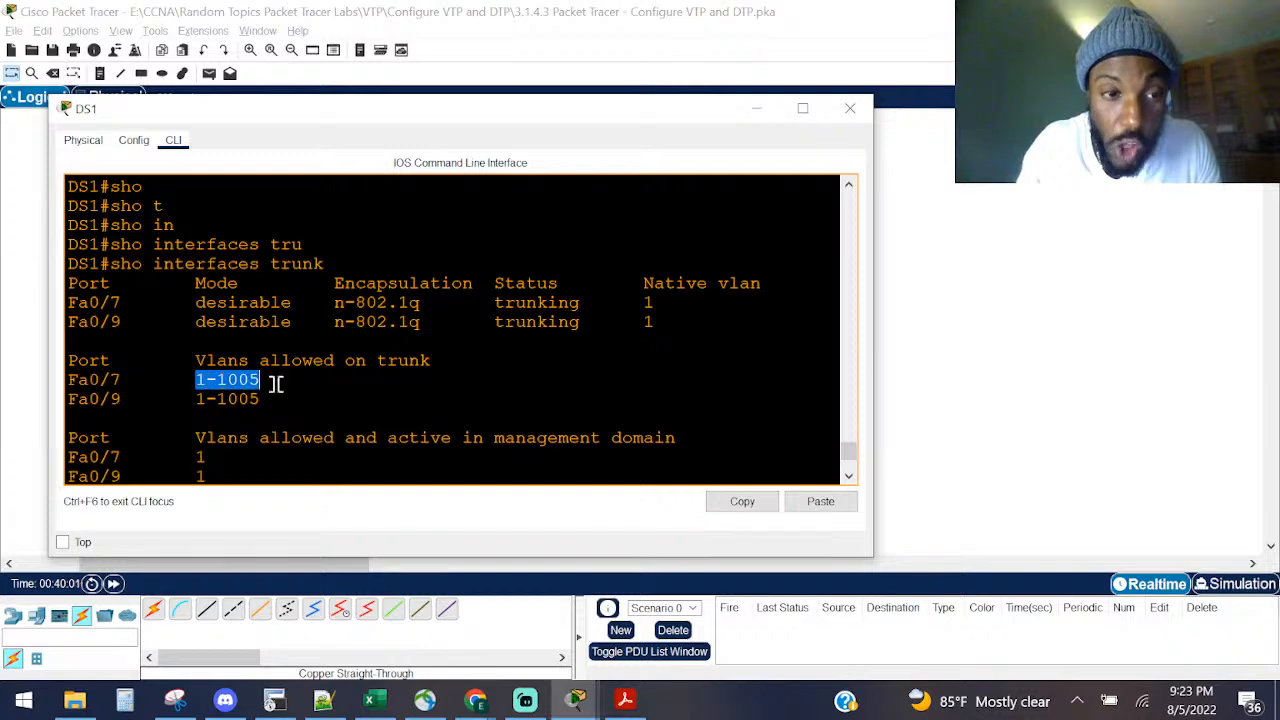
{"action": "left_click", "coordinate": [274, 381]}
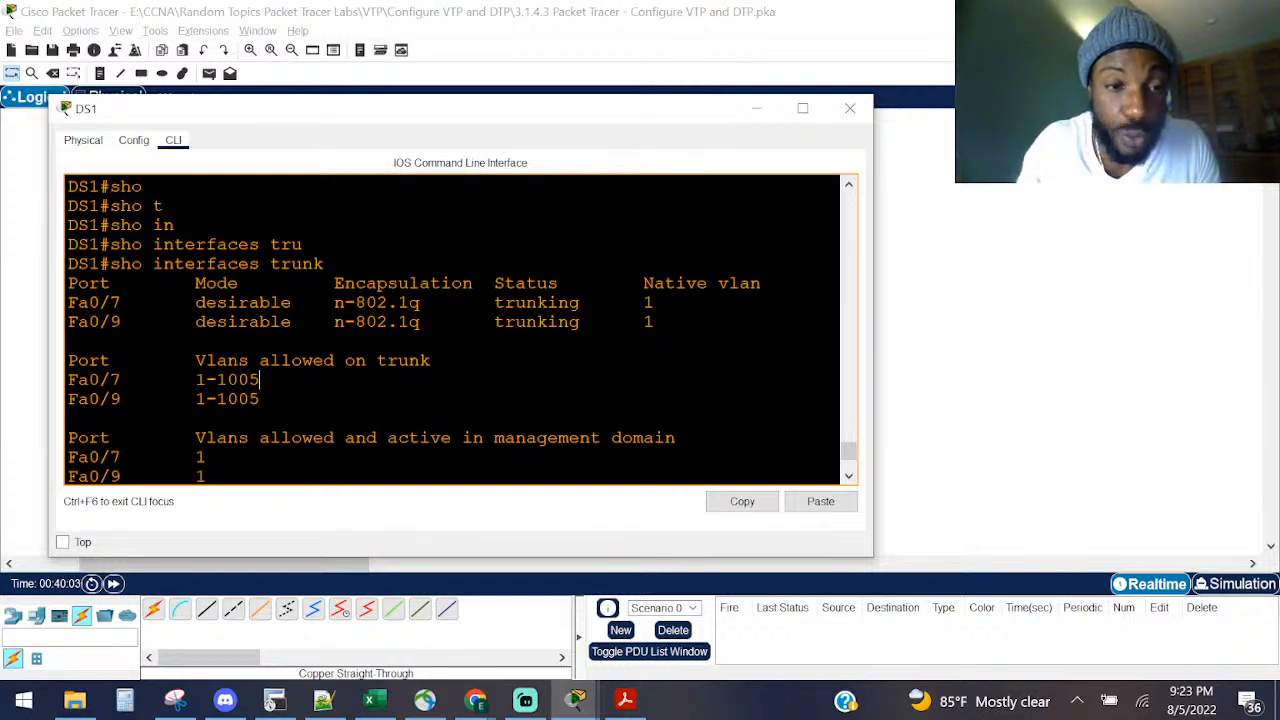
Step: Reread the Pruning description, then mark the management-domain and spanning-tree forwarding VLAN lines in DS1's trunk output
{"action": "key", "text": "alt+Tab"}
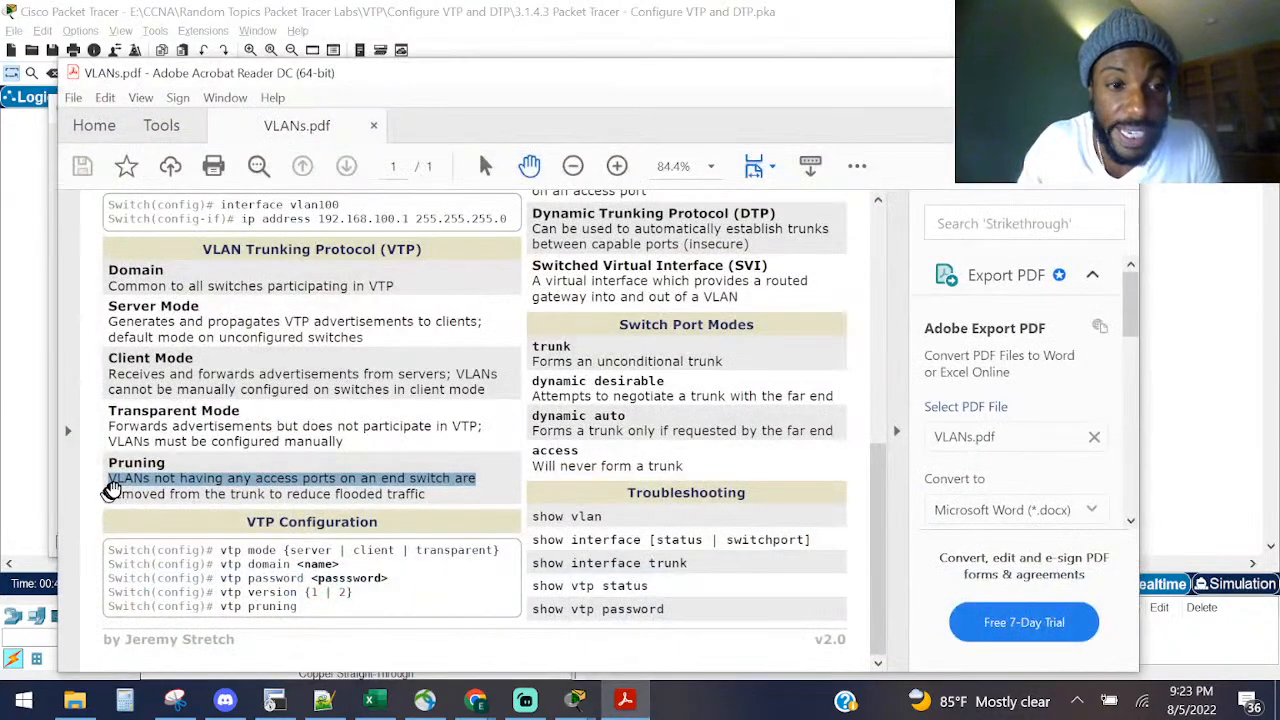
{"action": "left_click_drag", "start_coordinate": [110, 479], "coordinate": [421, 507]}
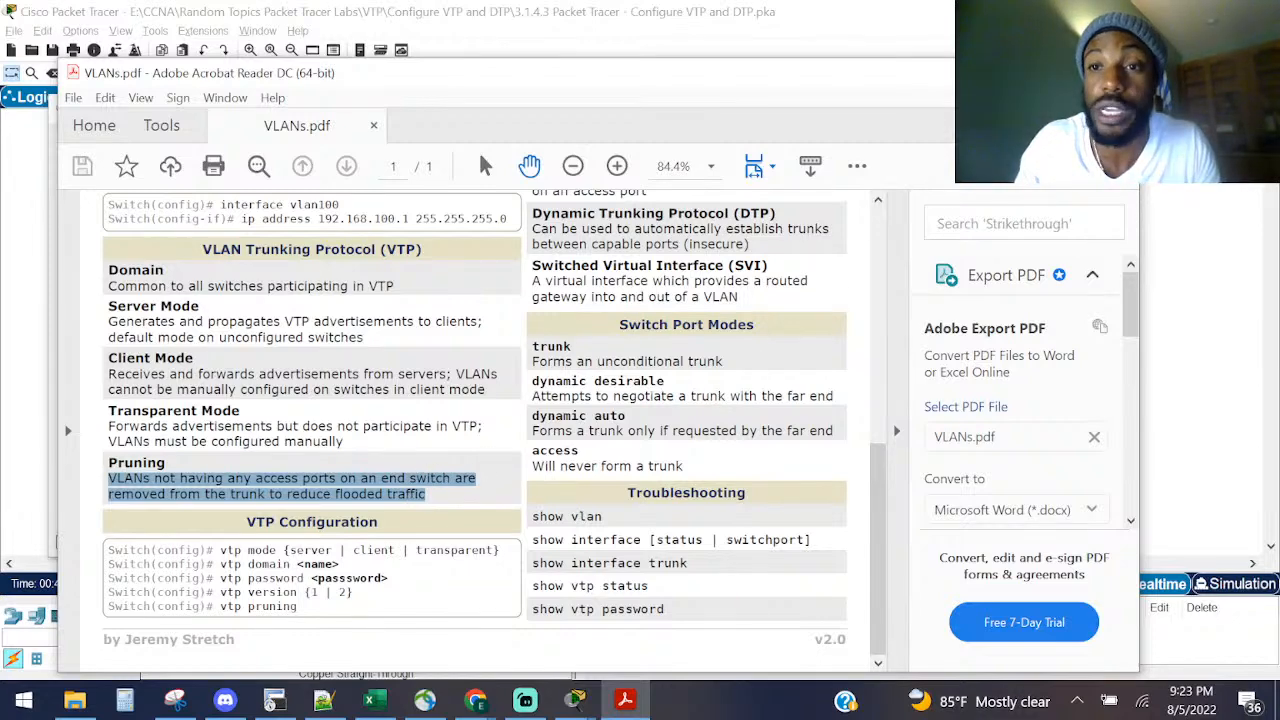
{"action": "left_click", "coordinate": [1022, 73]}
{"action": "scroll", "coordinate": [237, 418], "scroll_direction": "down", "scroll_amount": 2}
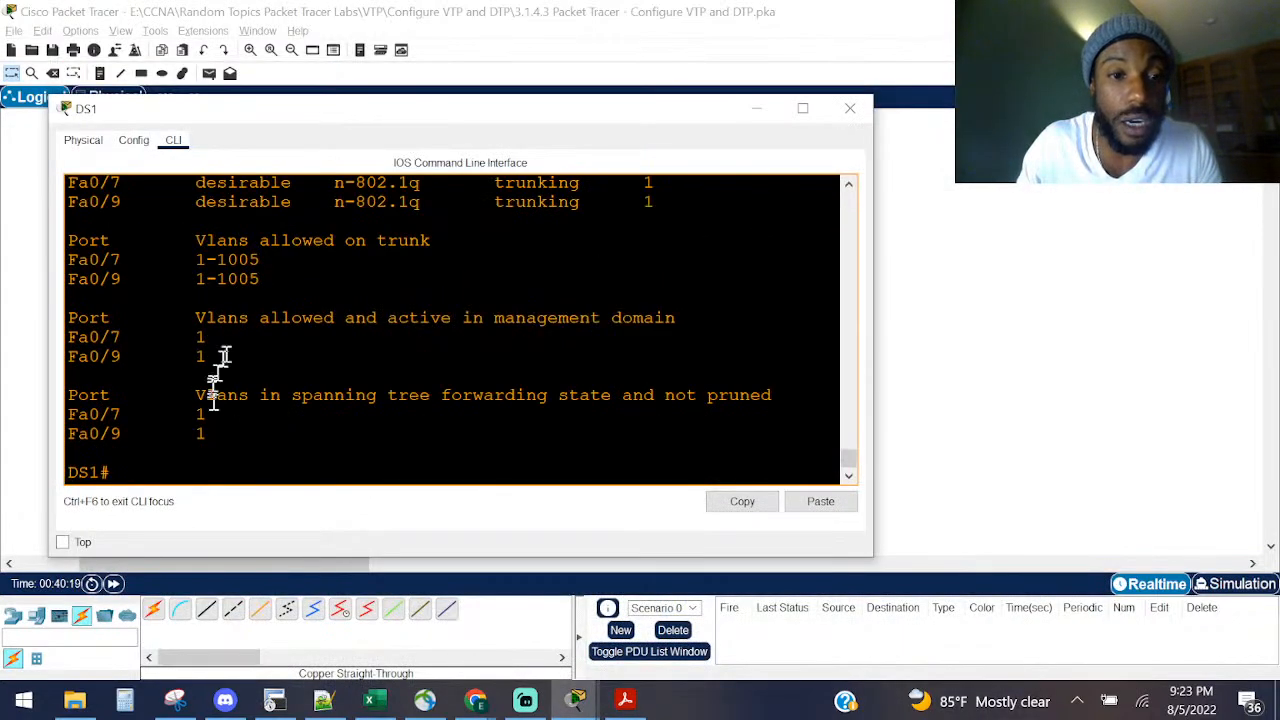
{"action": "left_click_drag", "start_coordinate": [210, 357], "coordinate": [70, 316]}
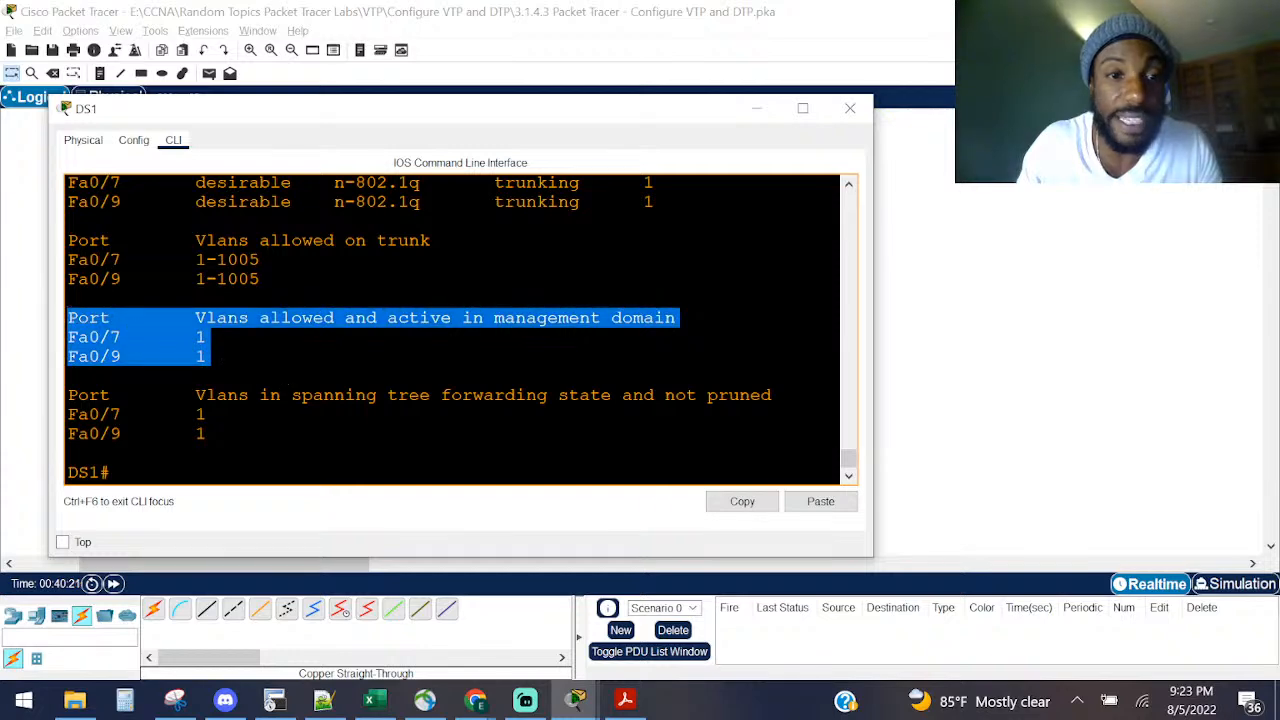
{"action": "left_click_drag", "start_coordinate": [112, 472], "coordinate": [55, 392]}
Step: Bring DS1's command line back in front of Acrobat Reader
{"action": "key", "text": "alt+Tab"}
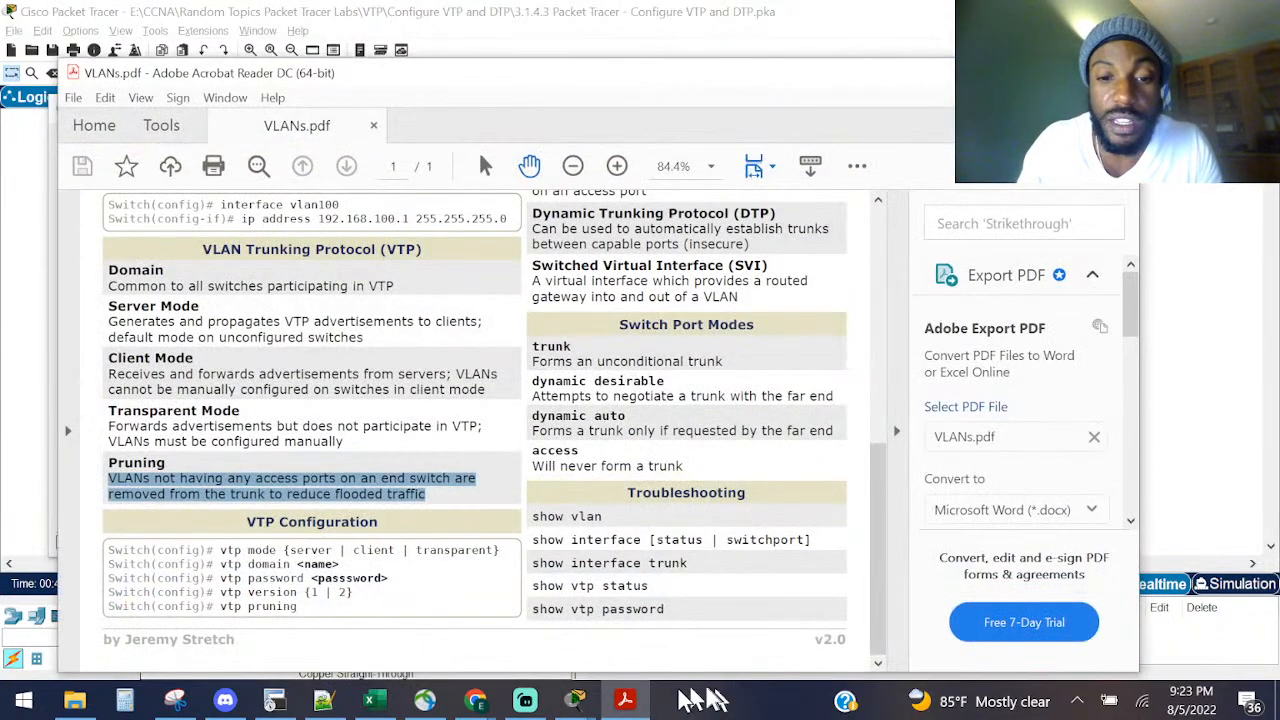
{"action": "mouse_move", "coordinate": [600, 698]}
{"action": "left_click", "coordinate": [705, 625]}
Step: Bring Packet Tracer forward and mark Step 2's sentence explaining what VTP does
{"action": "left_click", "coordinate": [575, 700]}
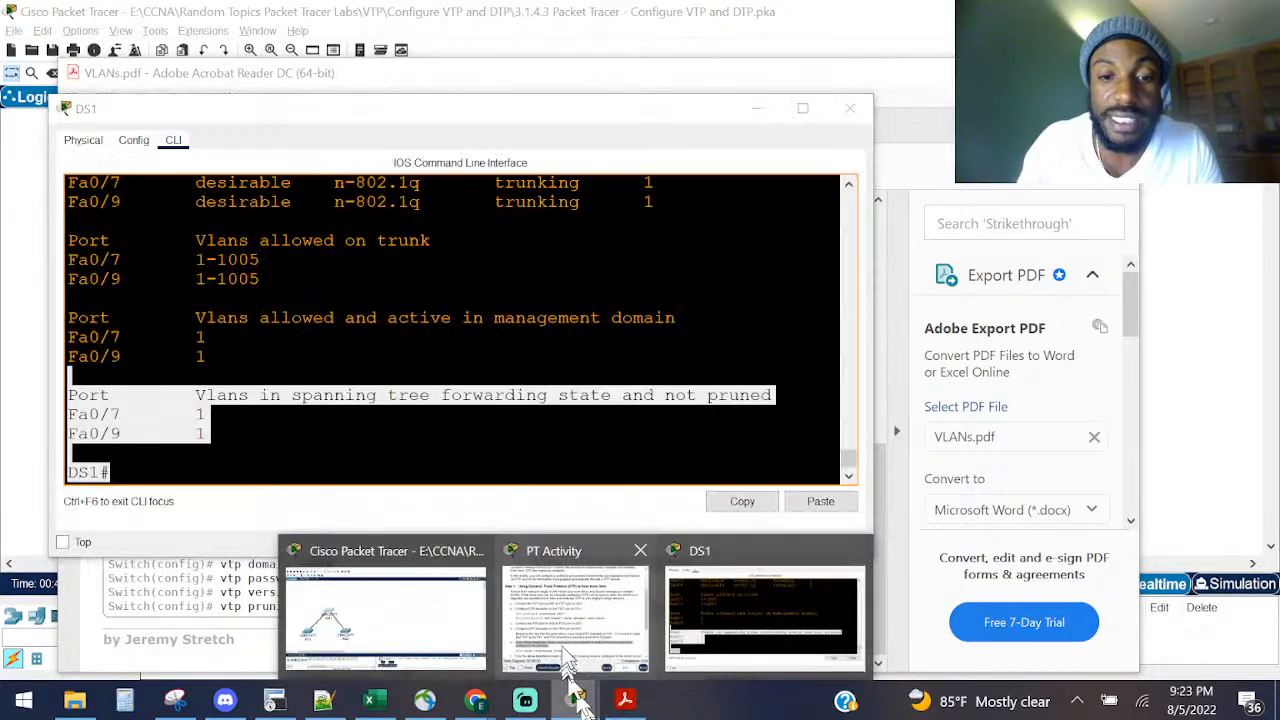
{"action": "left_click", "coordinate": [575, 612]}
{"action": "scroll", "coordinate": [968, 540], "scroll_direction": "down", "scroll_amount": 3}
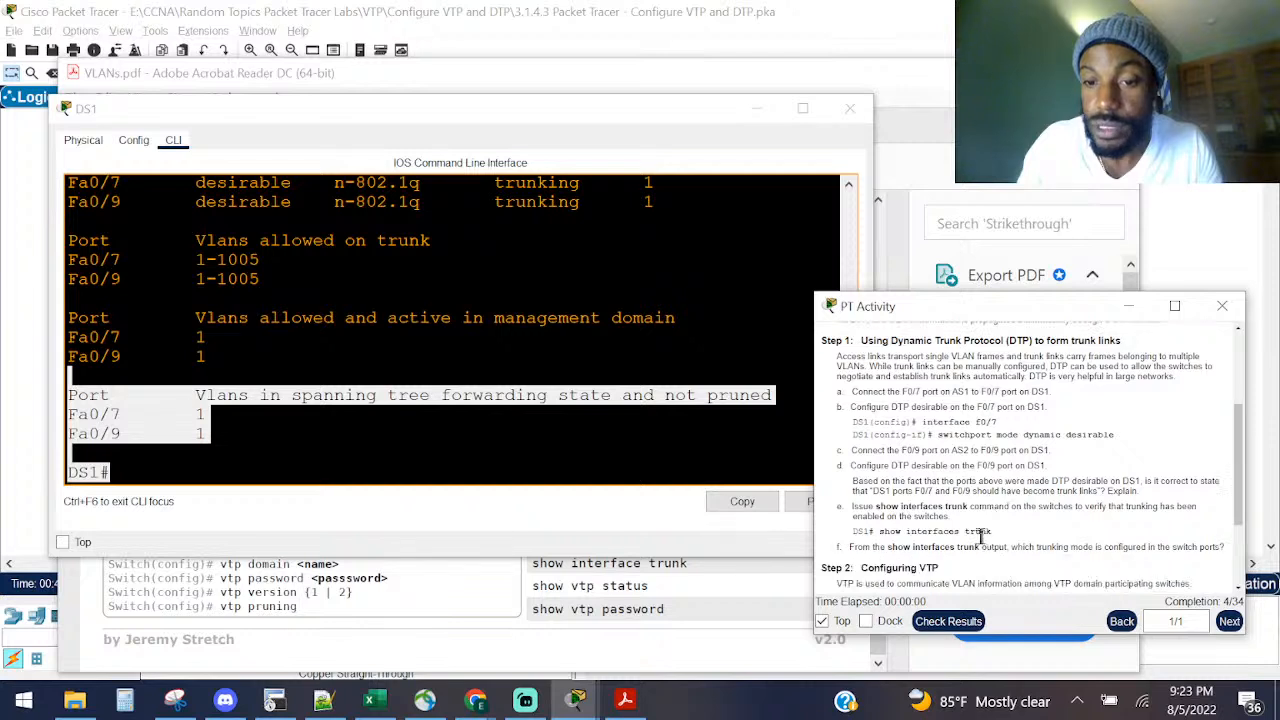
{"action": "left_click_drag", "start_coordinate": [879, 503], "coordinate": [914, 519]}
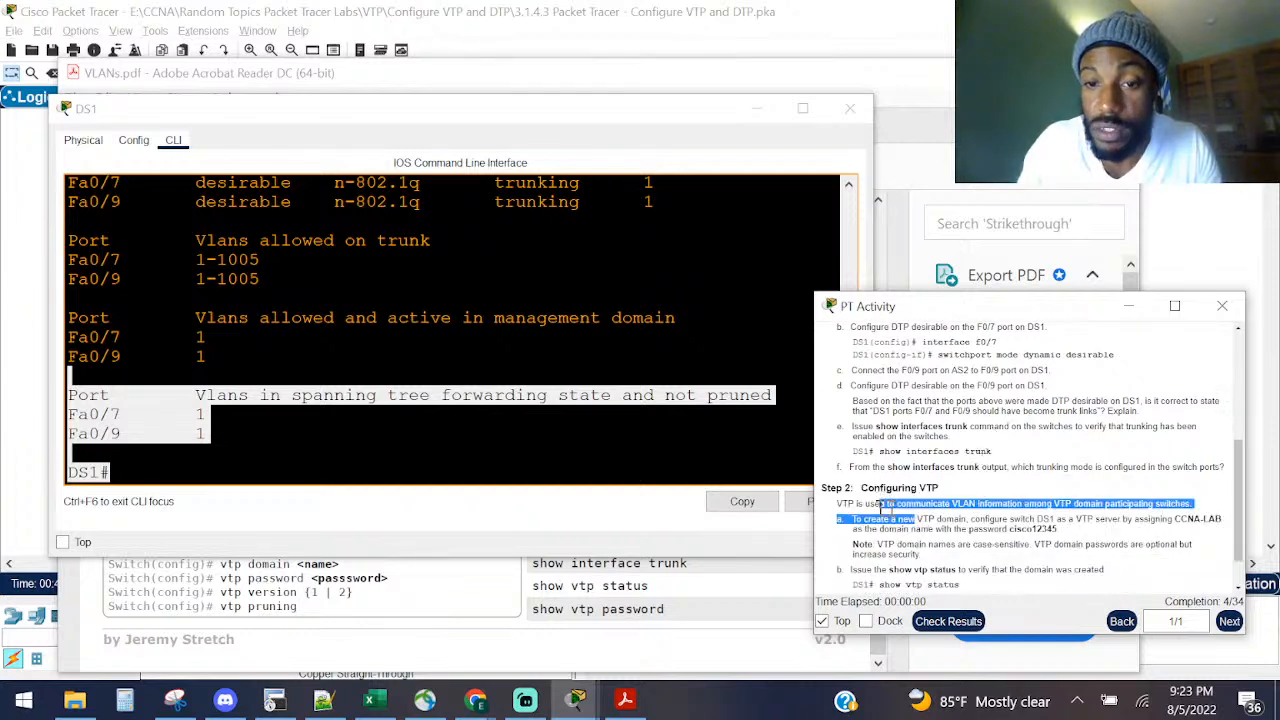
{"action": "left_click_drag", "start_coordinate": [838, 503], "coordinate": [1188, 503]}
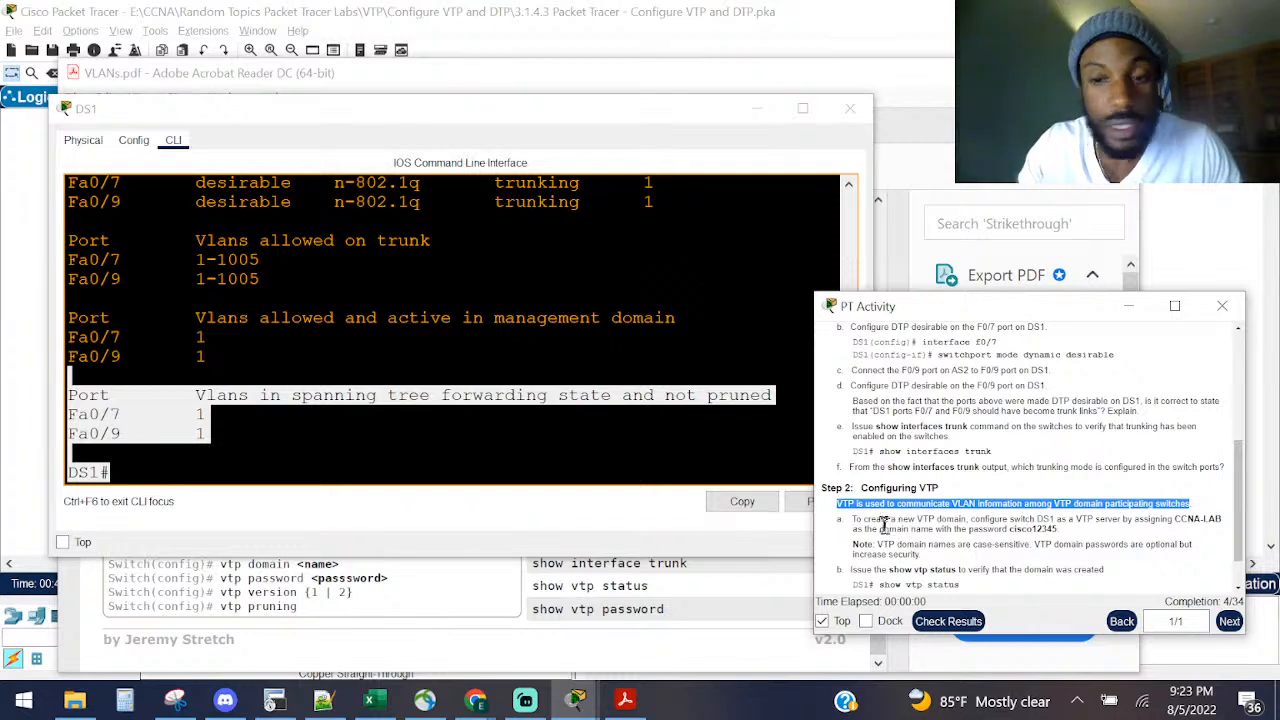
Step: Highlight step a's VTP domain name and password, then bring VLANs.pdf forward at its VTP definitions
{"action": "left_click_drag", "start_coordinate": [866, 520], "coordinate": [940, 520]}
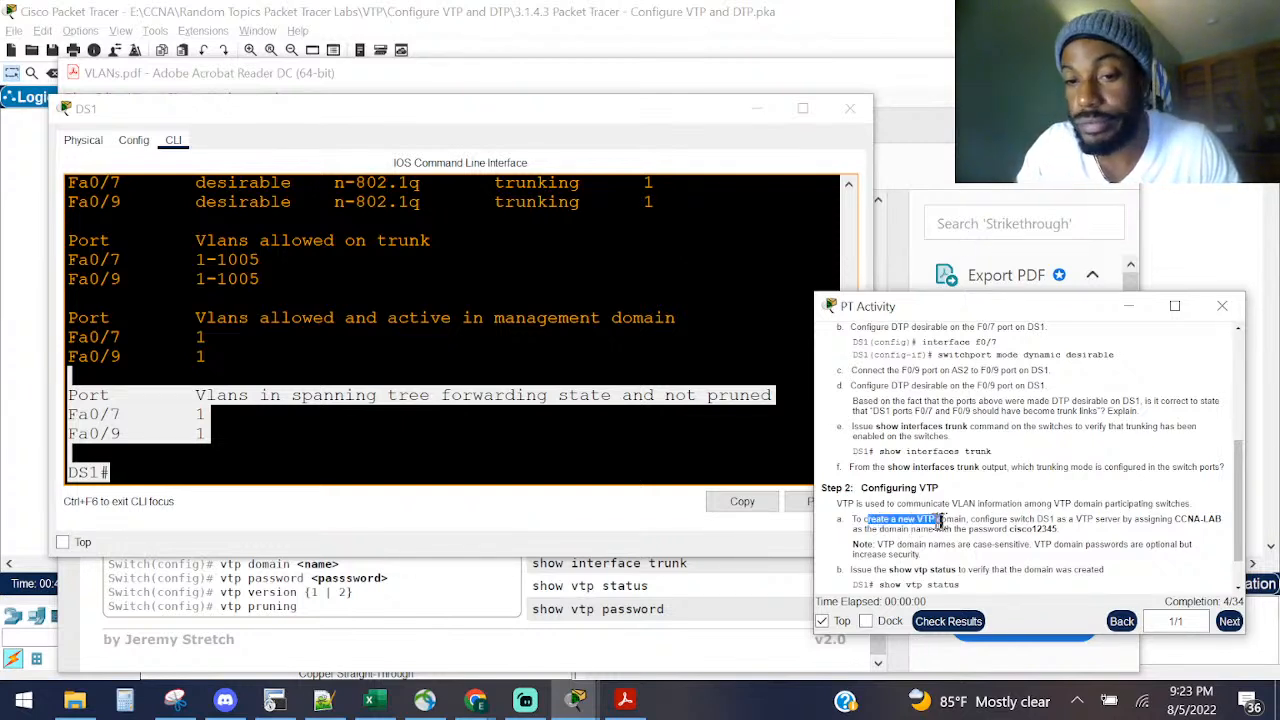
{"action": "left_click", "coordinate": [958, 520]}
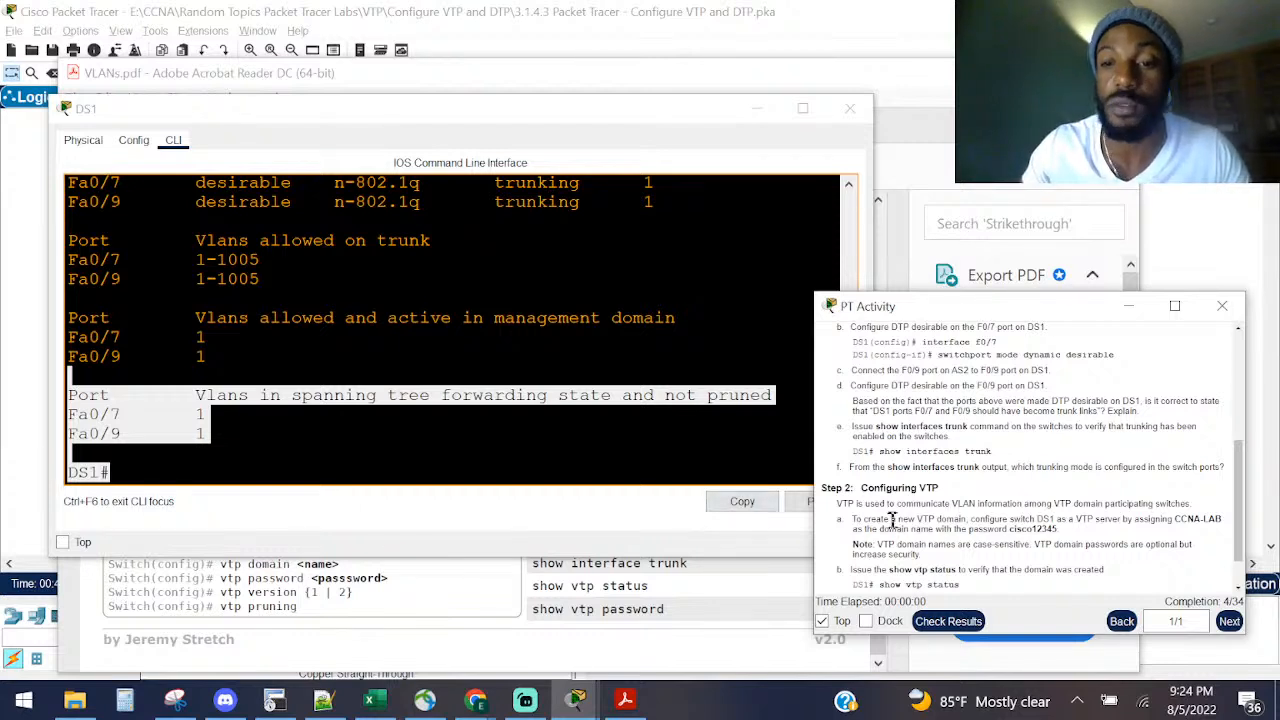
{"action": "left_click_drag", "start_coordinate": [856, 518], "coordinate": [1197, 537]}
{"action": "right_click", "coordinate": [1058, 521]}
{"action": "left_click", "coordinate": [1073, 530]}
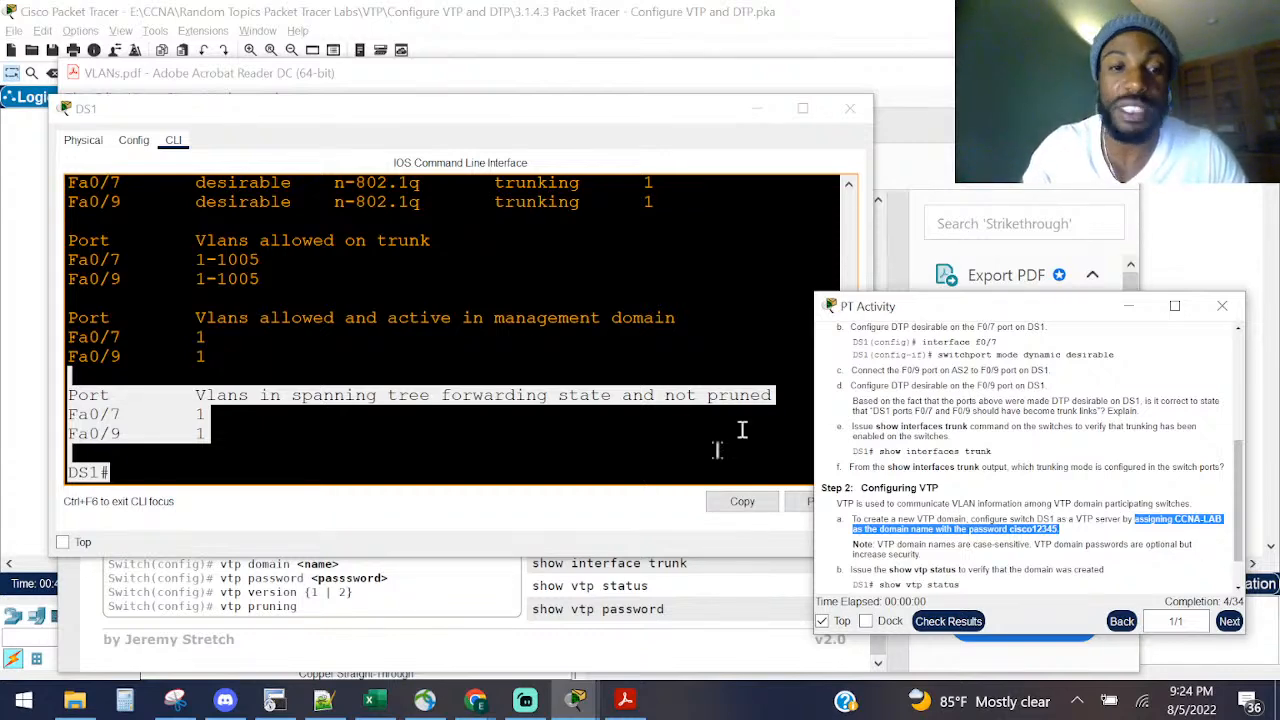
{"action": "left_click", "coordinate": [355, 606]}
{"action": "scroll", "coordinate": [160, 380], "scroll_direction": "up", "scroll_amount": 1}
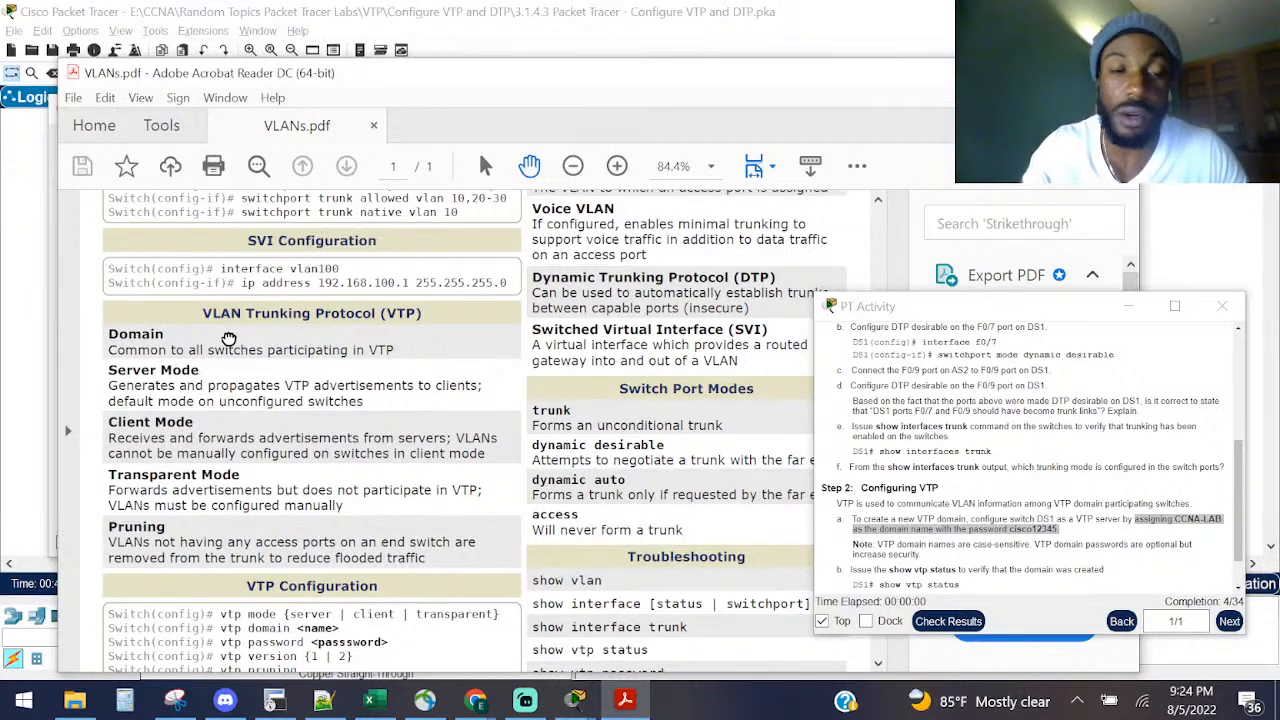
Step: Read the Client Mode and Transparent Mode descriptions in the VLANs.pdf VTP section
{"action": "scroll", "coordinate": [140, 370], "scroll_direction": "down", "scroll_amount": 1}
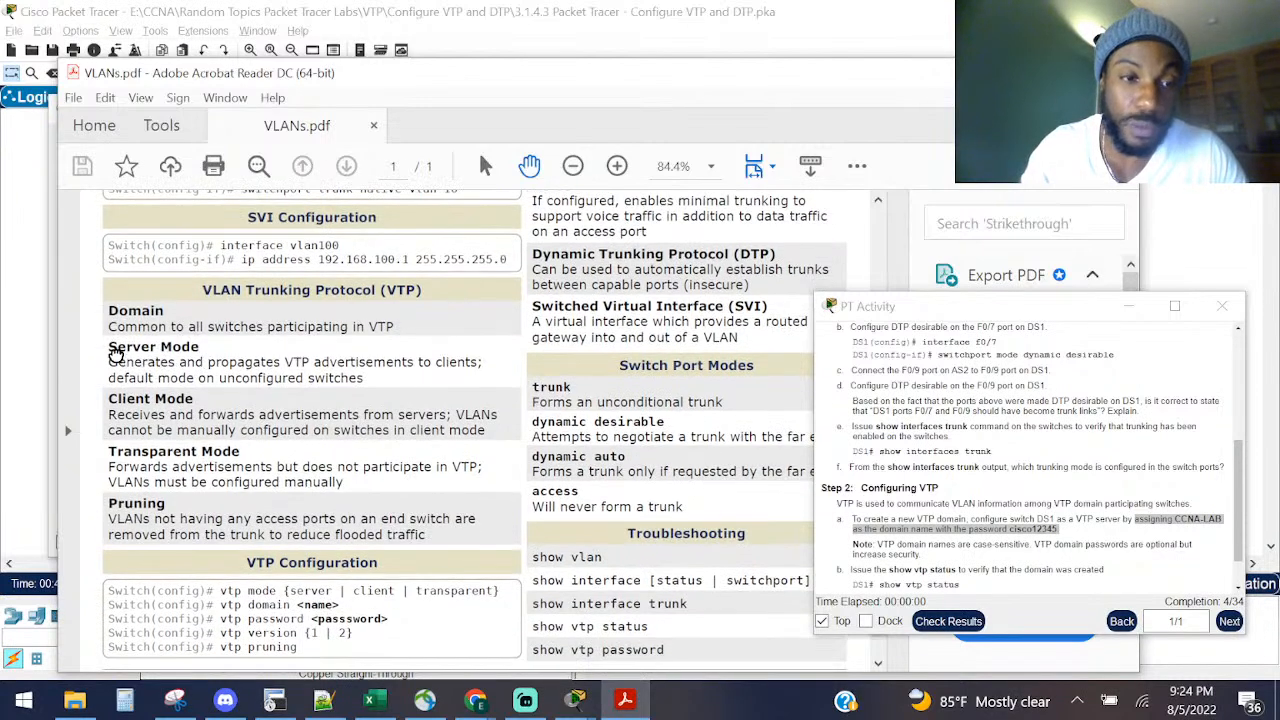
{"action": "left_click_drag", "start_coordinate": [110, 399], "coordinate": [254, 414]}
{"action": "left_click", "coordinate": [148, 456]}
{"action": "left_click_drag", "start_coordinate": [110, 453], "coordinate": [240, 455]}
{"action": "left_click", "coordinate": [145, 345]}
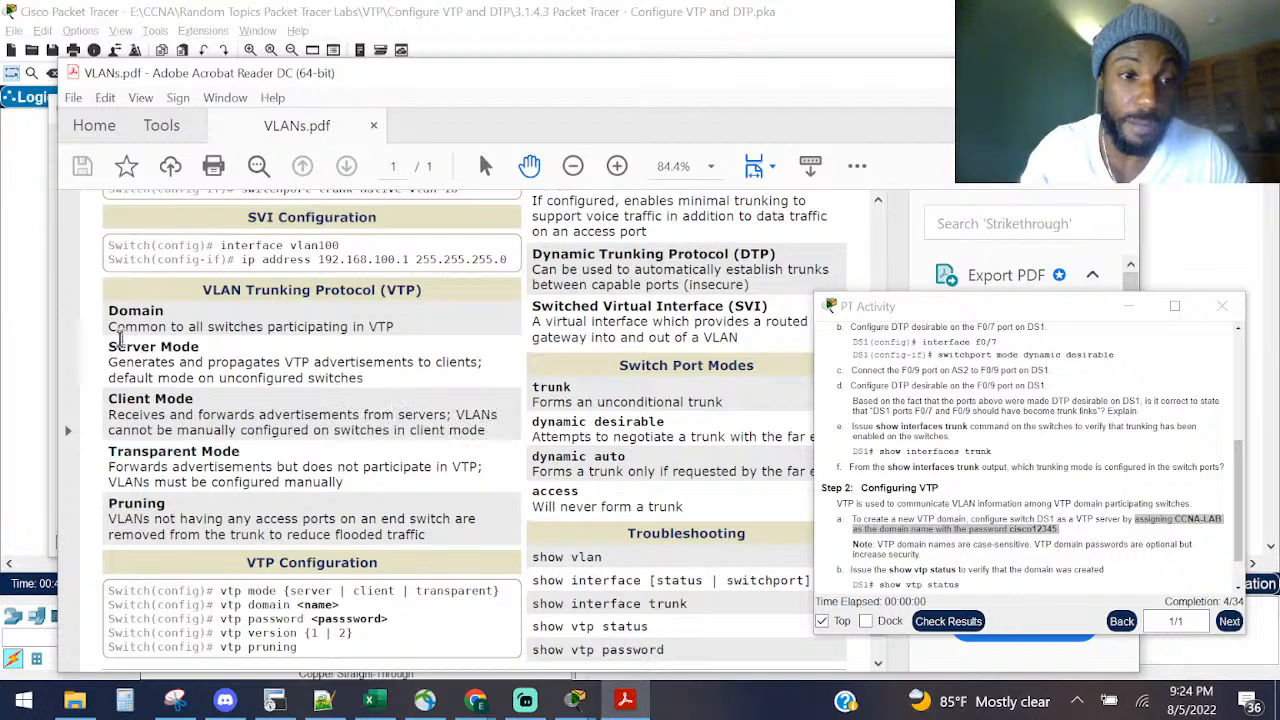
Step: Select DS1, AS1 and AS2 on the topology and reopen DS1's command line
{"action": "left_click", "coordinate": [40, 272]}
{"action": "left_click_drag", "start_coordinate": [188, 232], "coordinate": [340, 347]}
{"action": "left_click_drag", "start_coordinate": [63, 410], "coordinate": [634, 512]}
{"action": "left_click", "coordinate": [274, 300]}
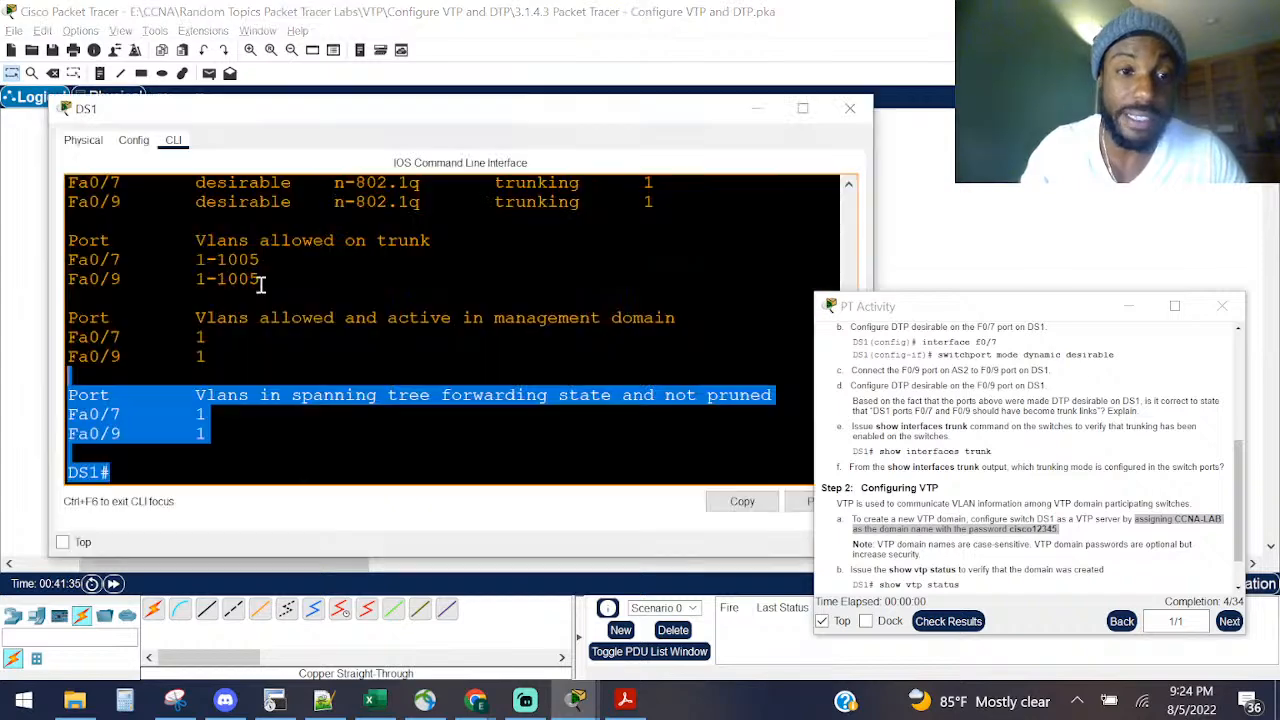
Step: Enter configure terminal and vtp mode server on DS1's CLI
{"action": "left_click", "coordinate": [174, 395]}
{"action": "key", "text": "Return"}
{"action": "key", "text": "Return"}
{"action": "key", "text": "Return"}
{"action": "key", "text": "Return"}
{"action": "type", "text": "con"}
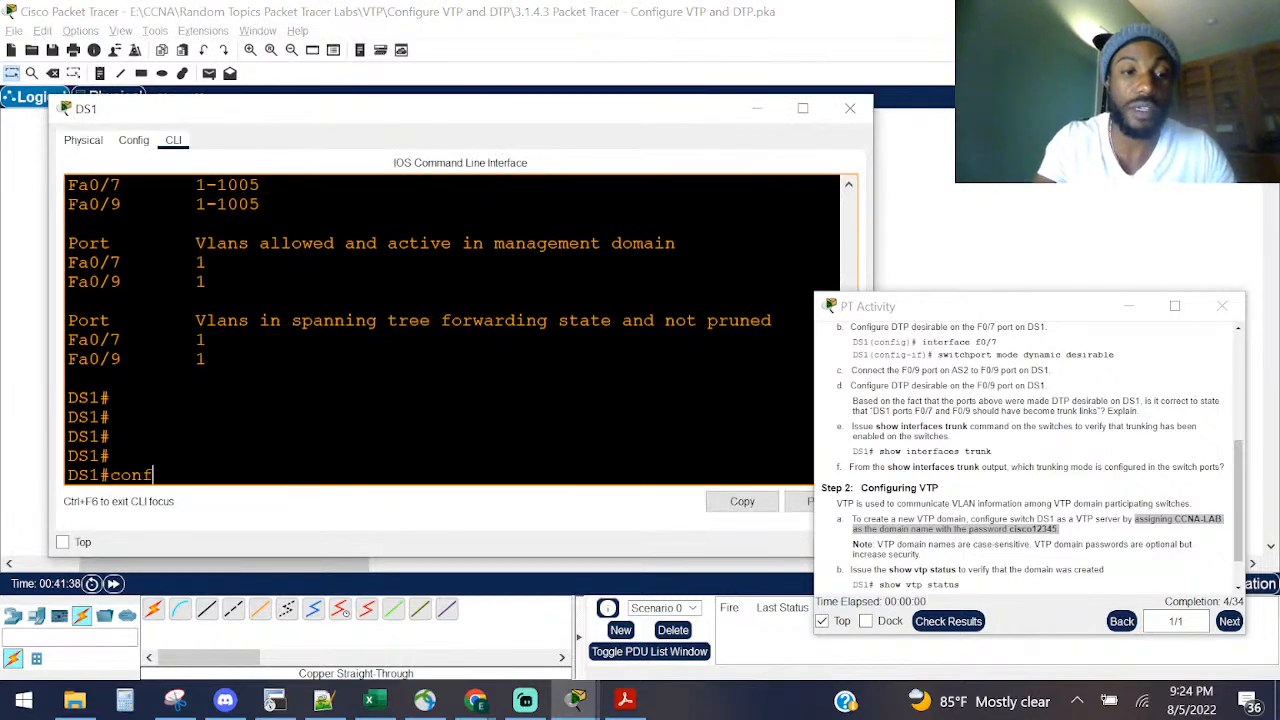
{"action": "type", "text": "f"}
{"action": "key", "text": "Tab"}
{"action": "type", "text": "t"}
{"action": "key", "text": "Tab"}
{"action": "key", "text": "Return"}
{"action": "type", "text": "vt"}
{"action": "key", "text": "Tab"}
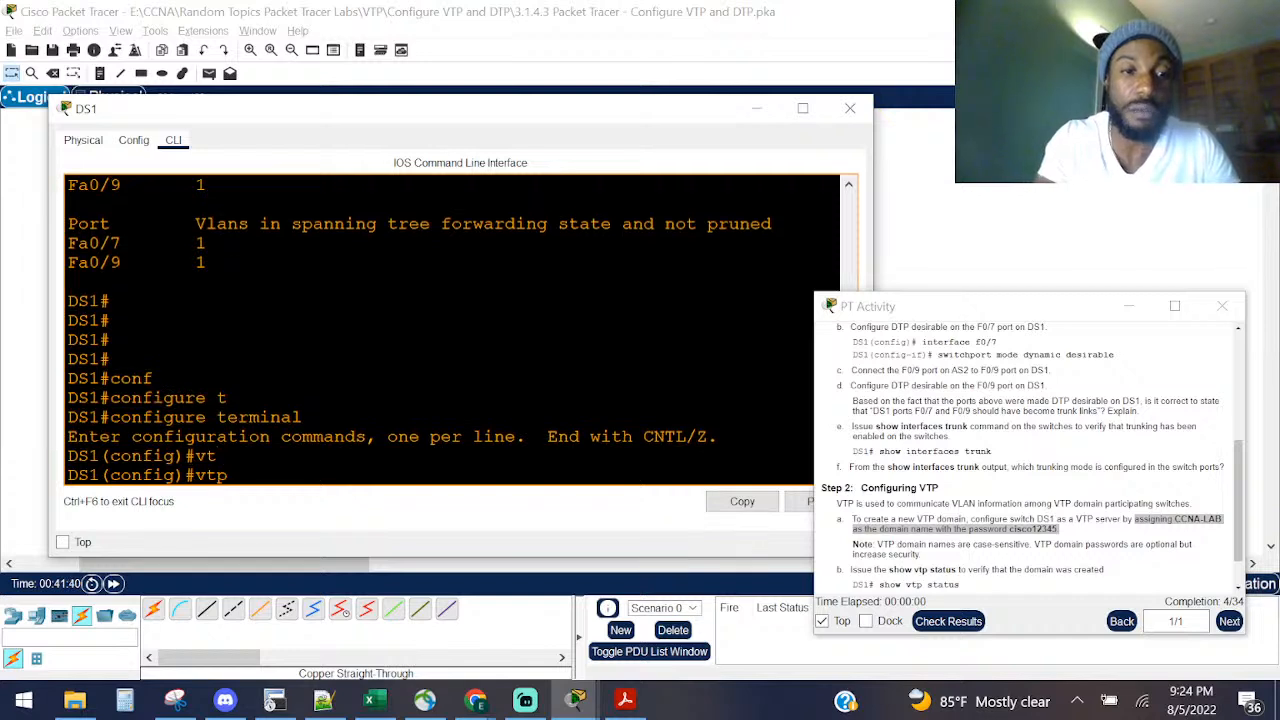
{"action": "type", "text": "m"}
{"action": "key", "text": "Tab"}
{"action": "type", "text": "ode server"}
{"action": "key", "text": "Tab"}
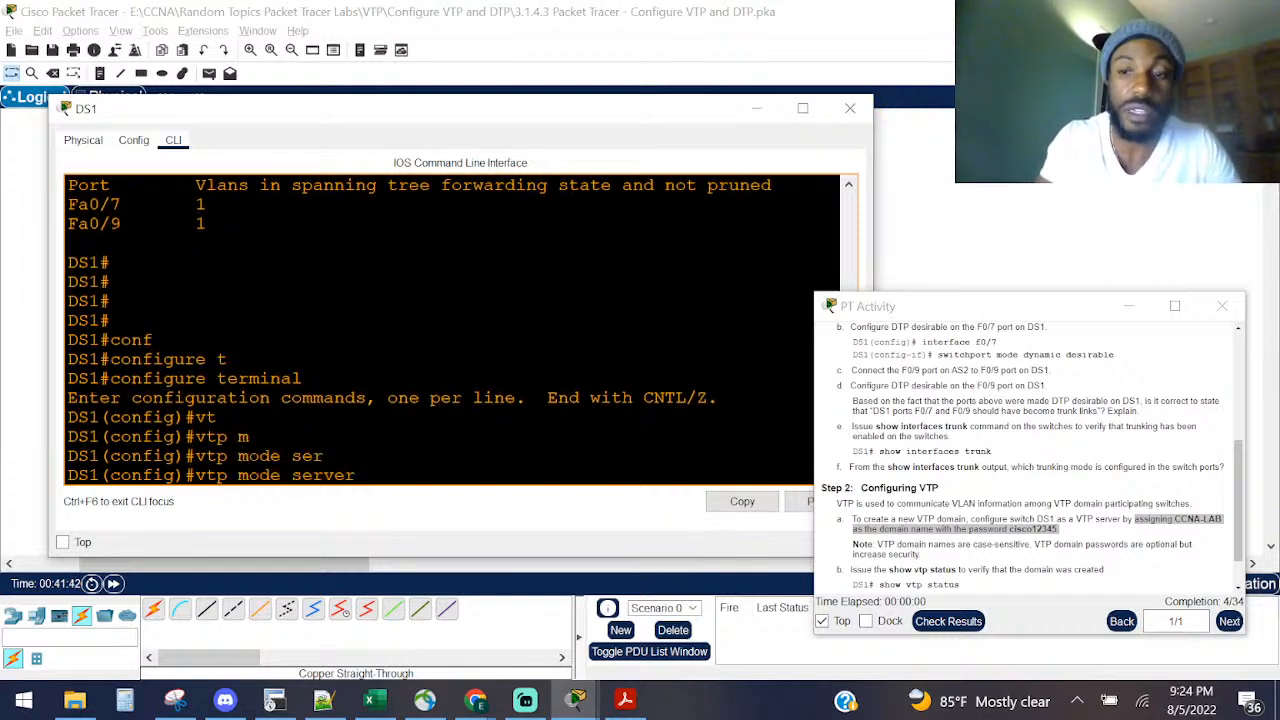
{"action": "key", "text": "Return"}
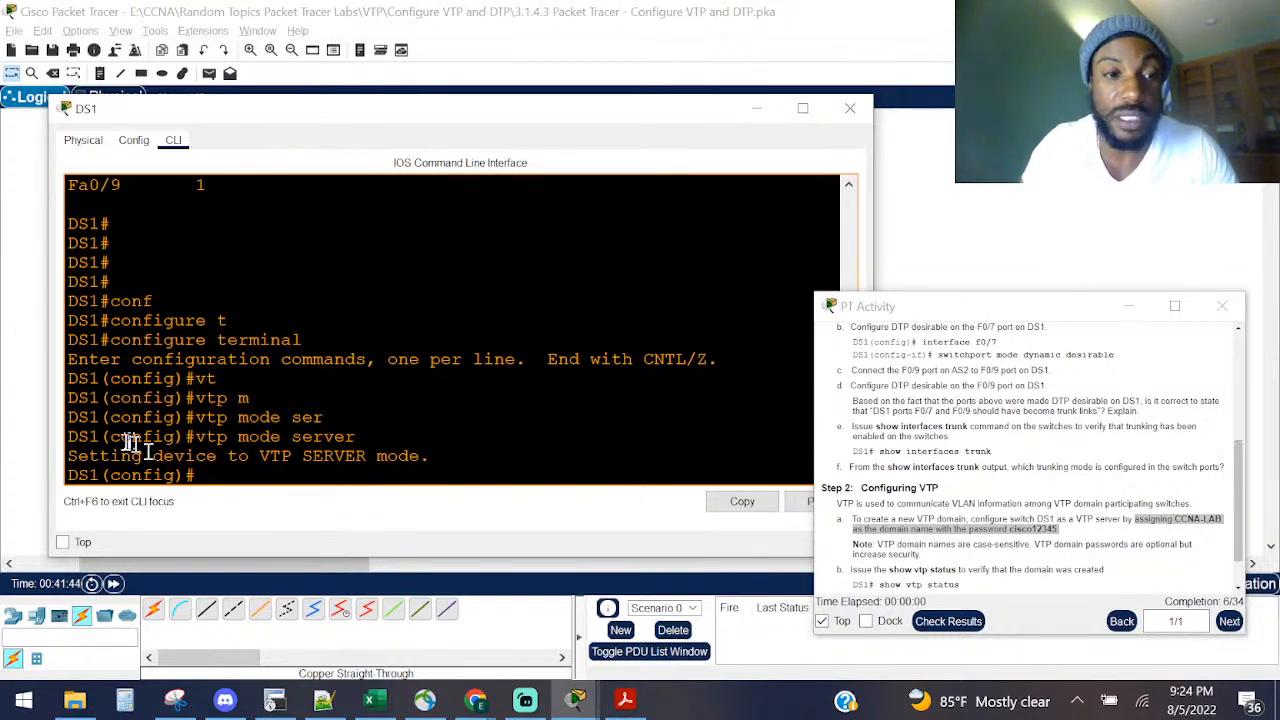
Step: Confirm the VTP SERVER mode message and note the domain name CCNA-LAB in the instructions
{"action": "left_click_drag", "start_coordinate": [89, 453], "coordinate": [428, 450]}
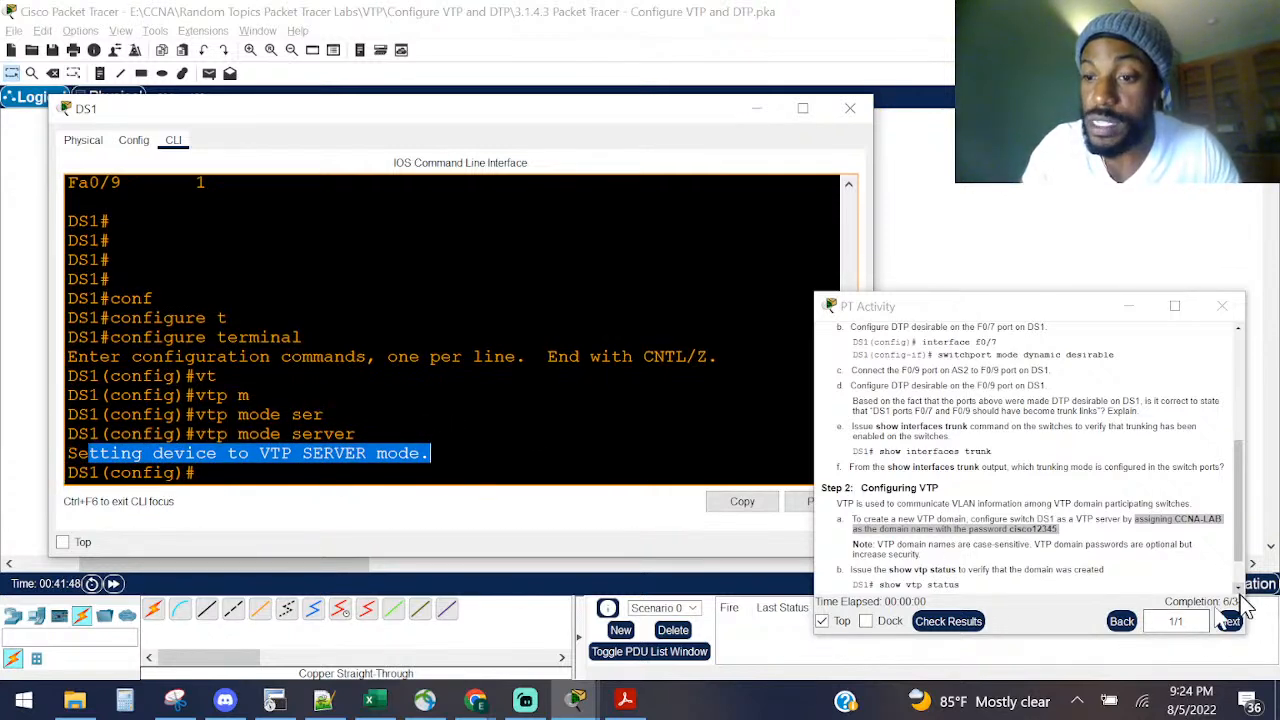
{"action": "left_click", "coordinate": [380, 415]}
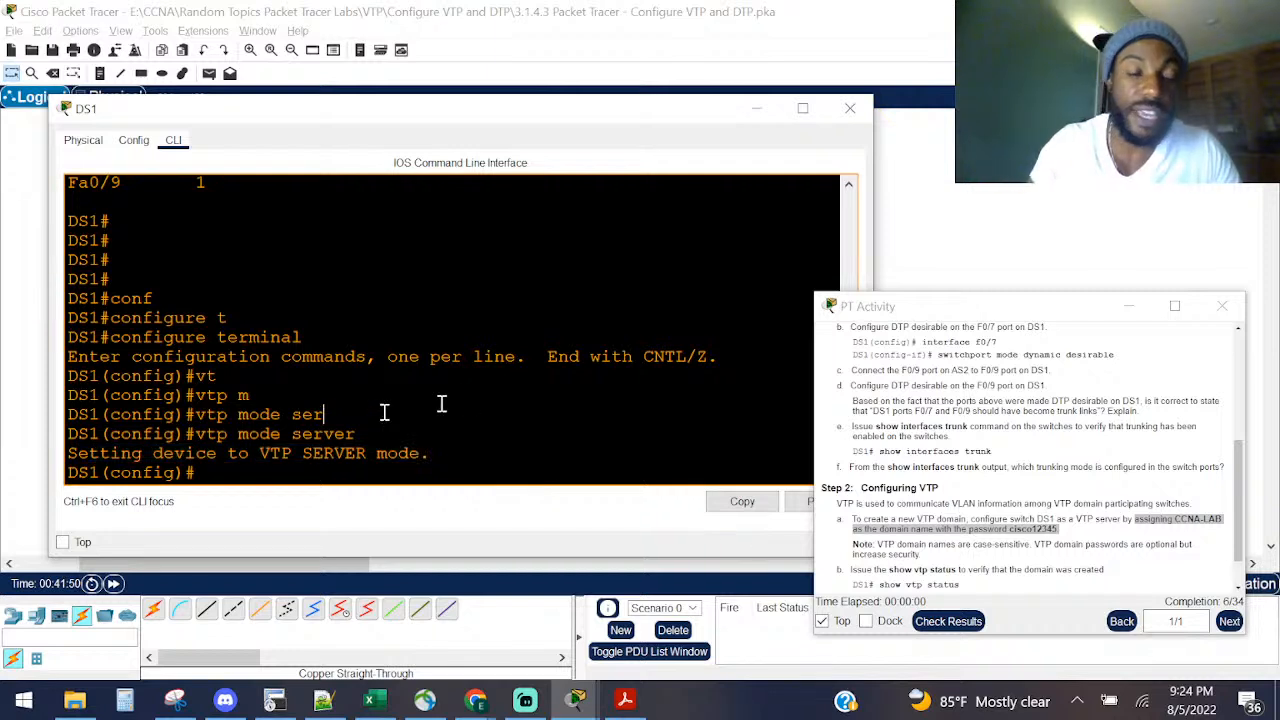
{"action": "left_click", "coordinate": [1138, 524]}
{"action": "left_click_drag", "start_coordinate": [1175, 519], "coordinate": [1230, 535]}
{"action": "left_click", "coordinate": [454, 317]}
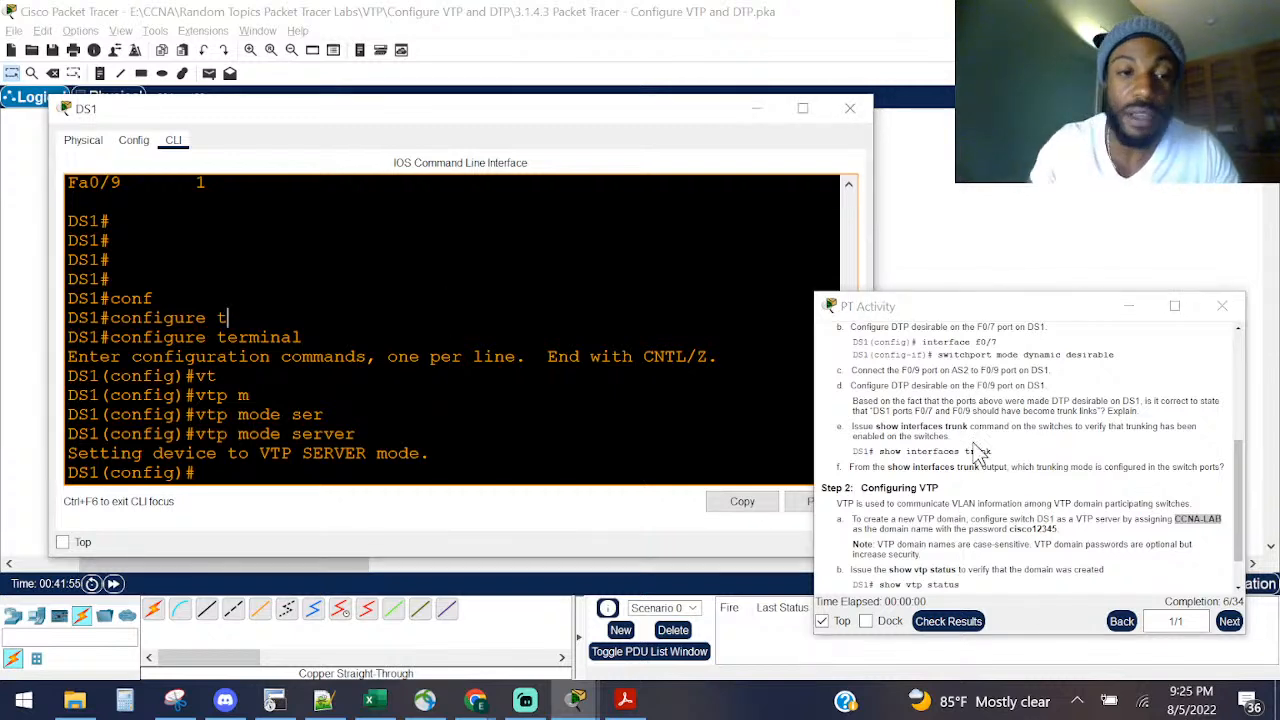
Step: Set DS1's VTP domain to CCNA-LAB, noting the change from NULL
{"action": "key", "text": "Return"}
{"action": "type", "text": "v"}
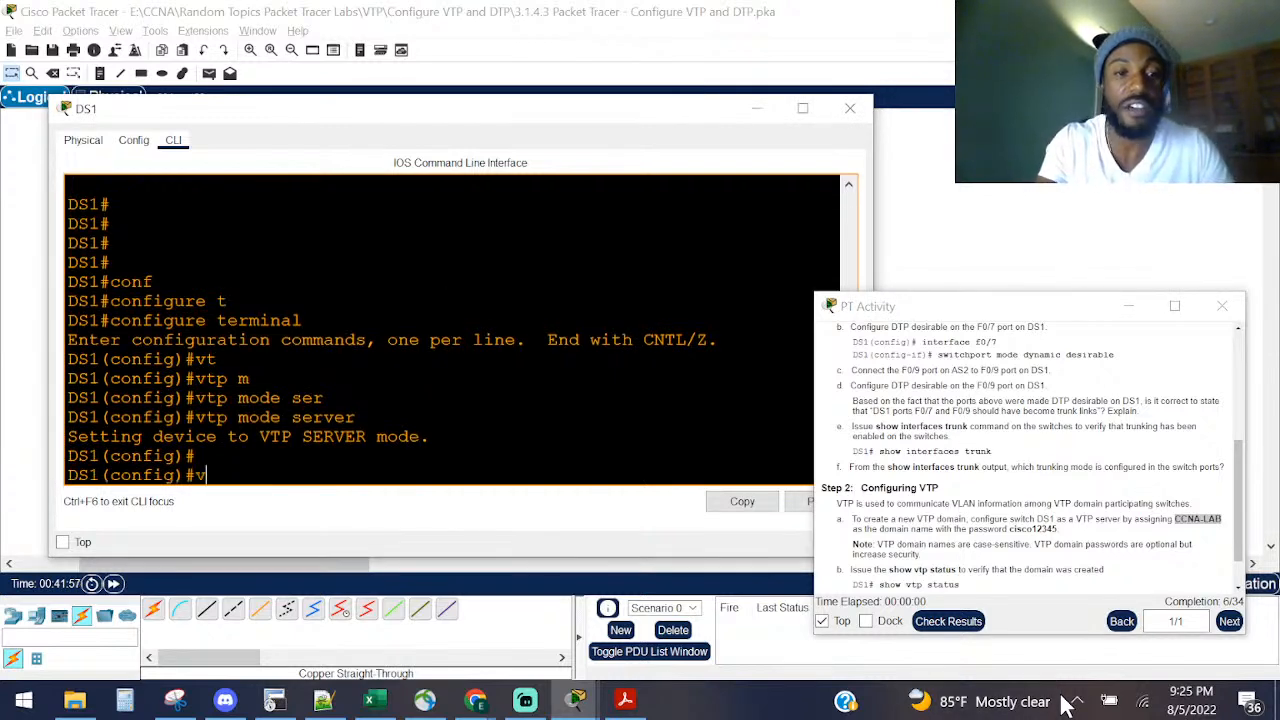
{"action": "type", "text": "g"}
{"action": "key", "text": "Tab"}
{"action": "key", "text": "Tab"}
{"action": "type", "text": "do"}
{"action": "key", "text": "Tab"}
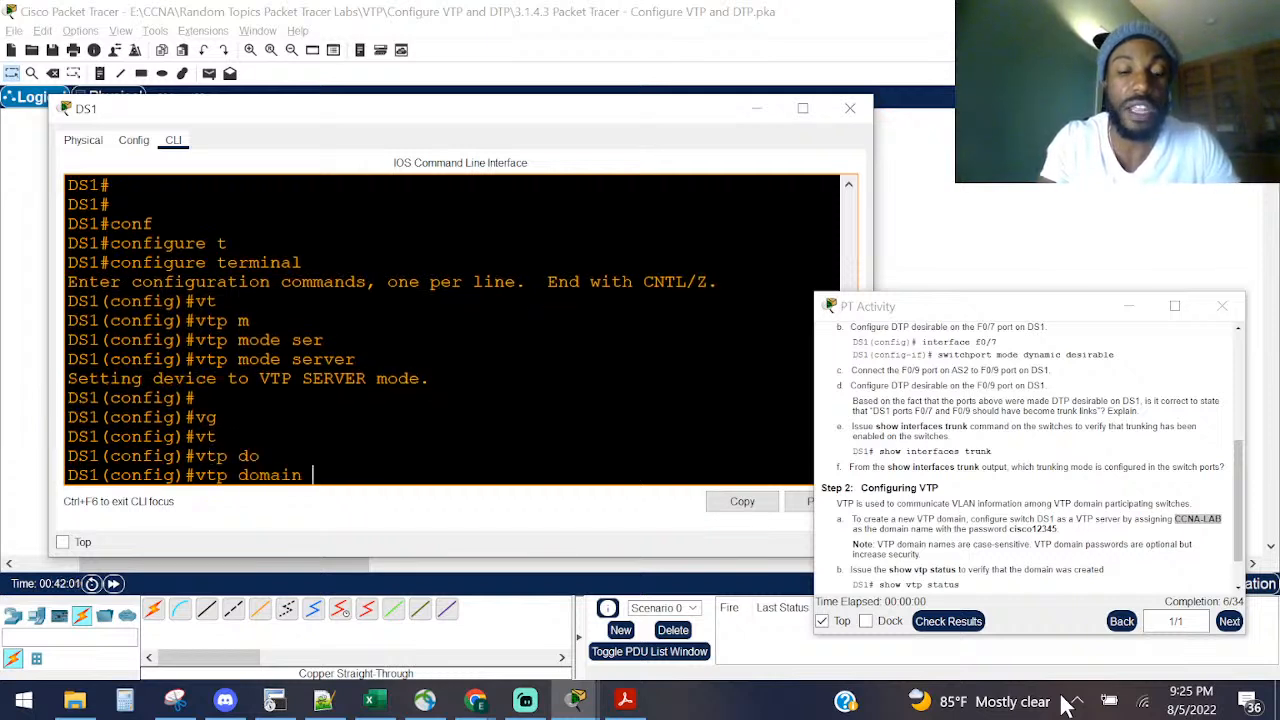
{"action": "key", "text": "Caps_Lock"}
{"action": "type", "text": "CCNA-LAB"}
{"action": "key", "text": "Return"}
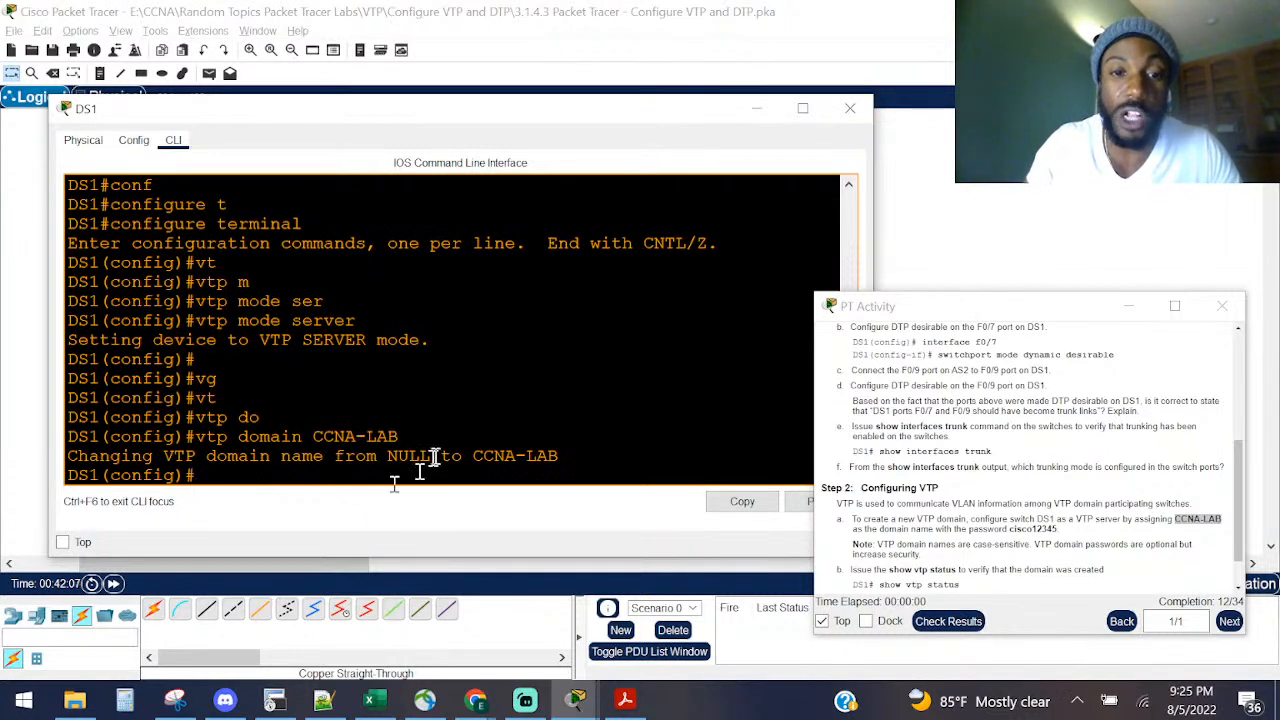
{"action": "left_click_drag", "start_coordinate": [432, 455], "coordinate": [382, 456]}
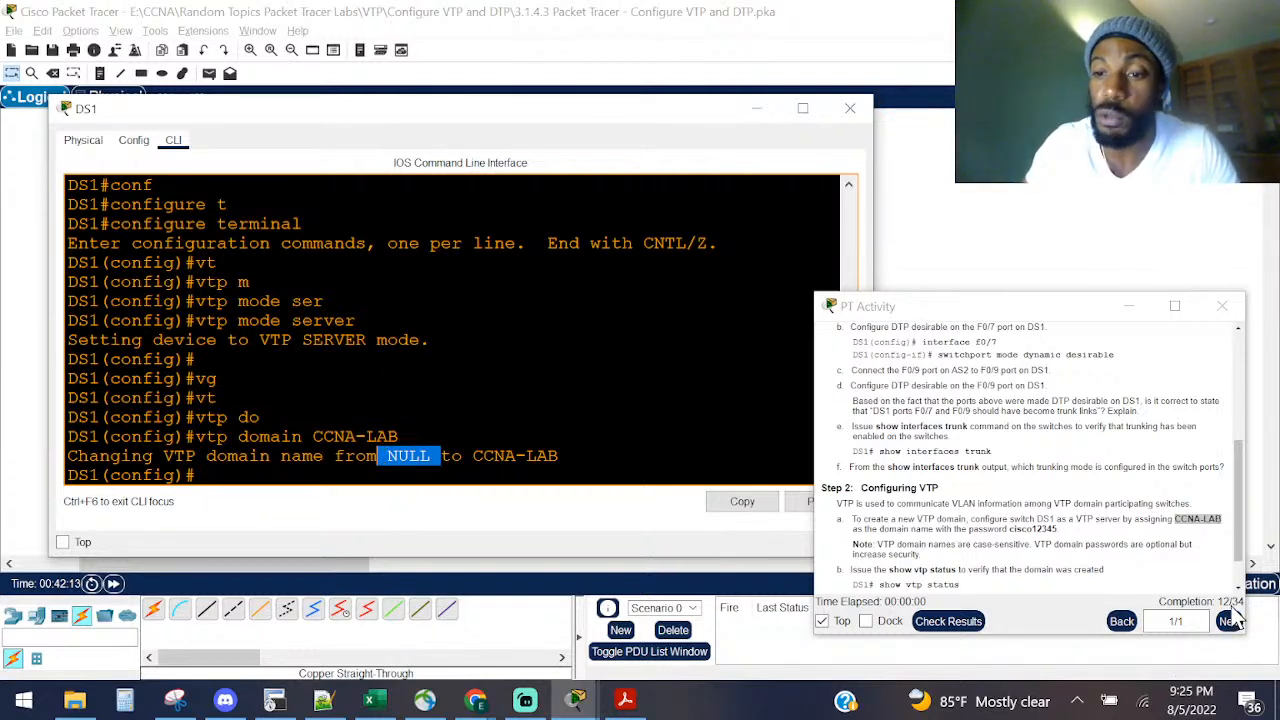
{"action": "left_click", "coordinate": [333, 280]}
Step: Set the lab's required VTP password on DS1 with vtp password
{"action": "left_click_drag", "start_coordinate": [1060, 530], "coordinate": [1002, 530]}
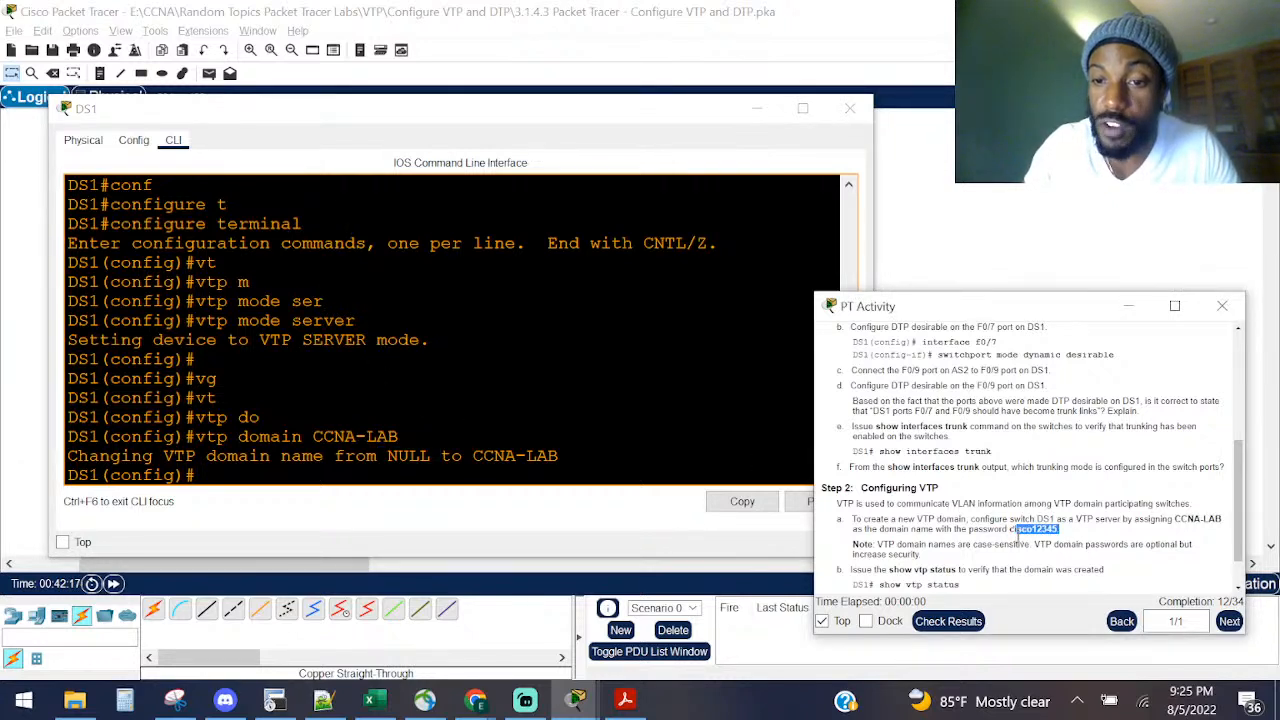
{"action": "left_click", "coordinate": [1017, 533]}
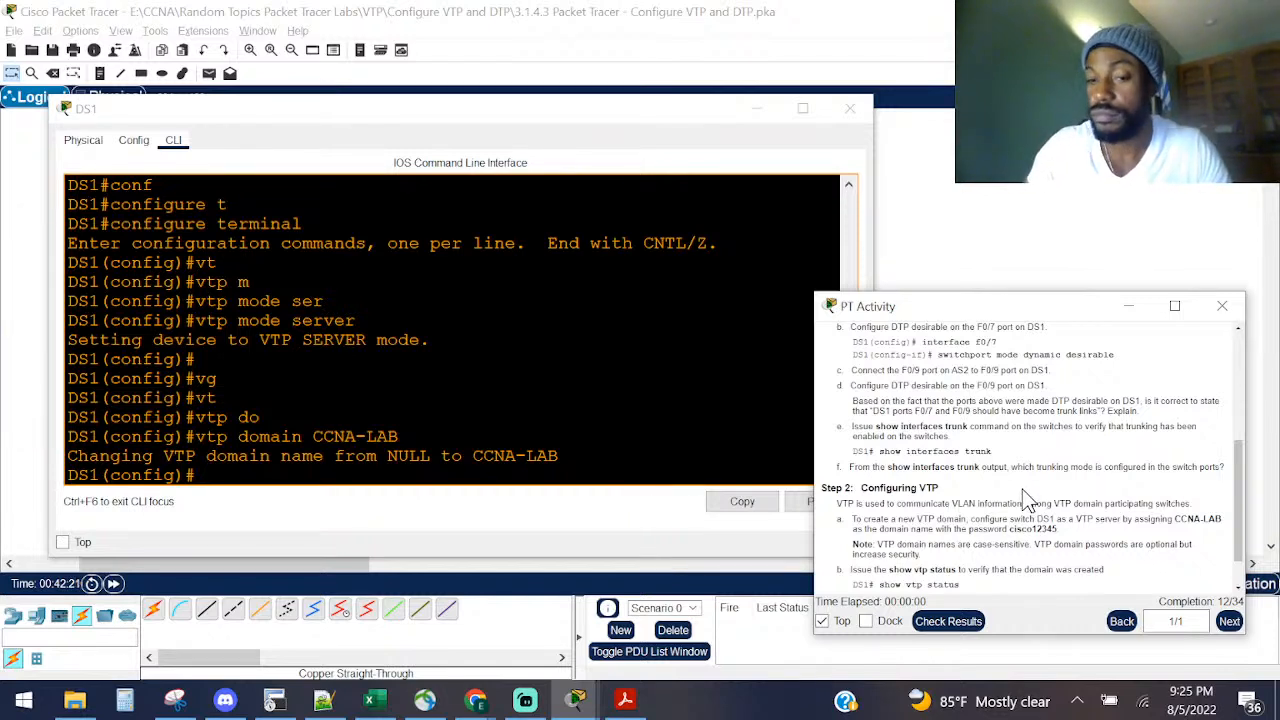
{"action": "left_click", "coordinate": [383, 318]}
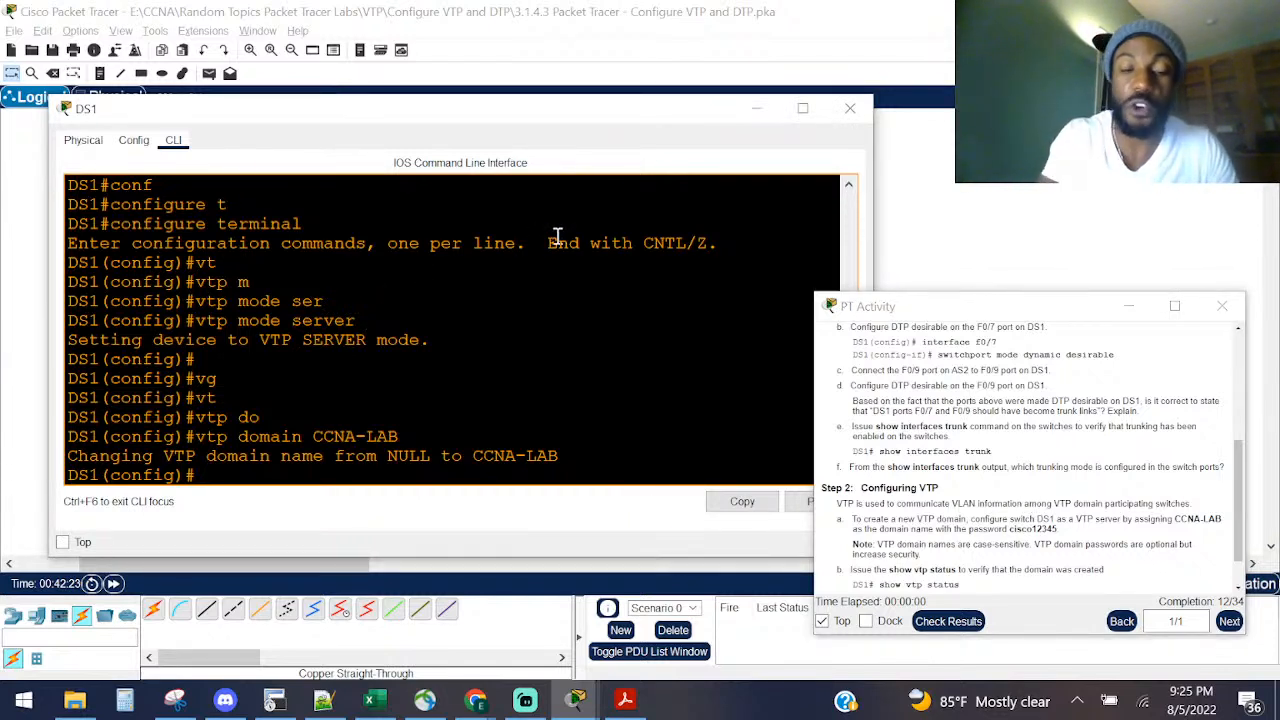
{"action": "type", "text": "VT"}
{"action": "key", "text": "Tab"}
{"action": "type", "text": "p"}
{"action": "key", "text": "Caps_Lock"}
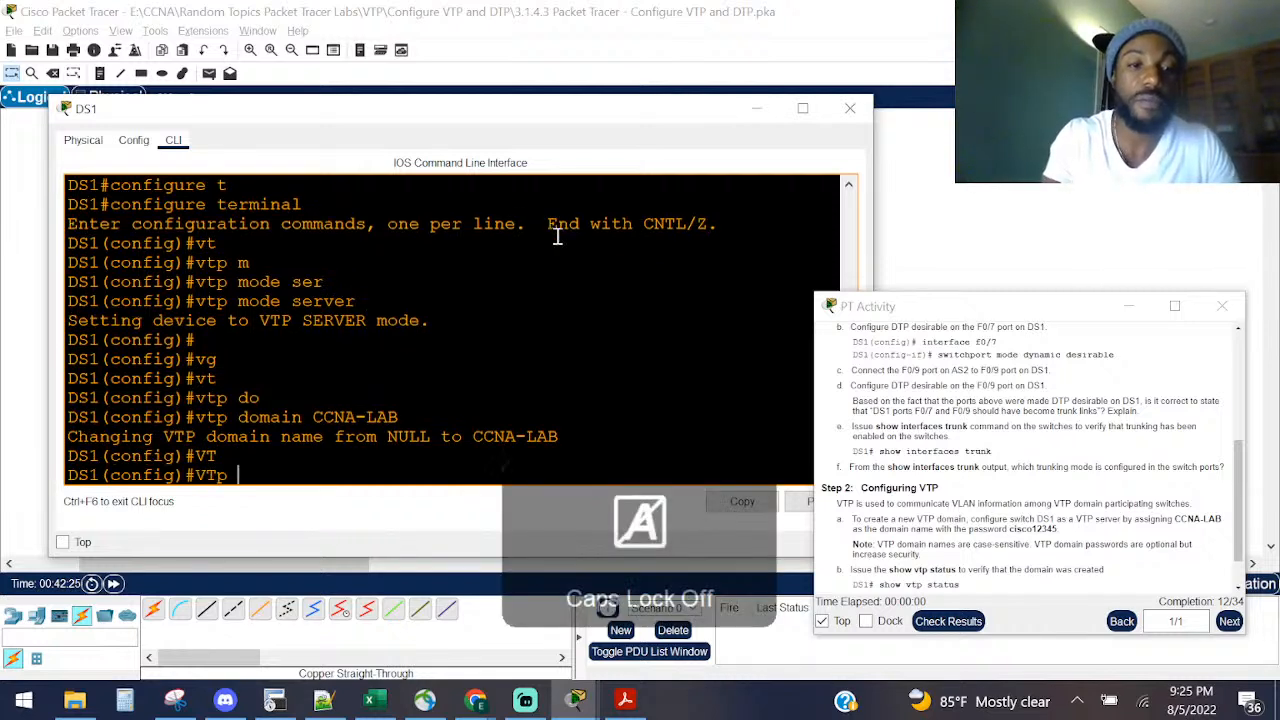
{"action": "type", "text": "as"}
{"action": "key", "text": "Tab"}
{"action": "type", "text": "cisc"}
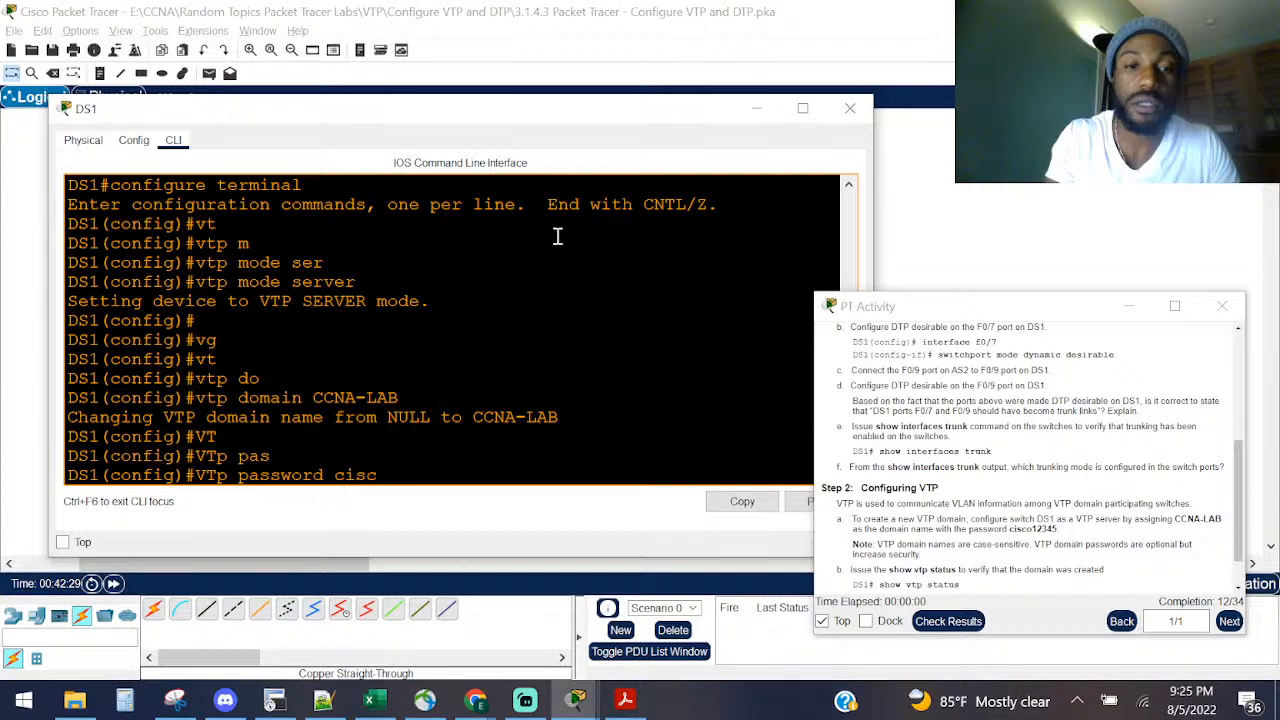
{"action": "type", "text": "o12345"}
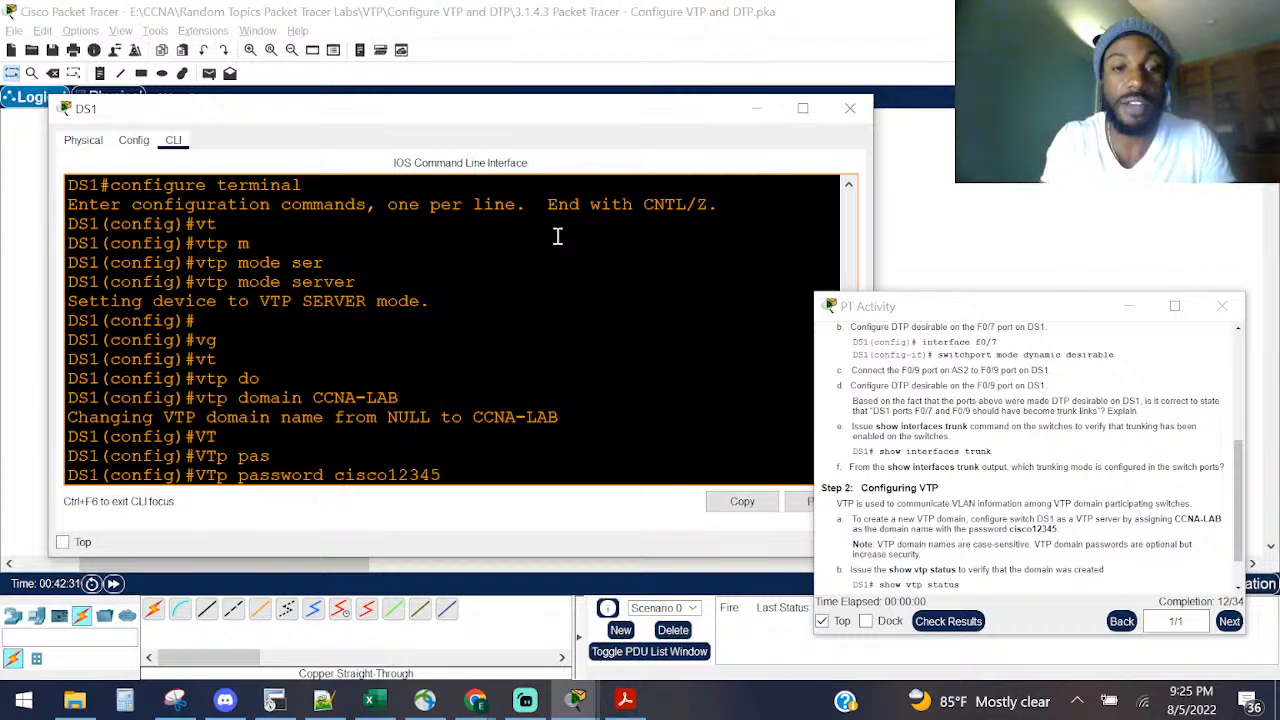
{"action": "key", "text": "Return"}
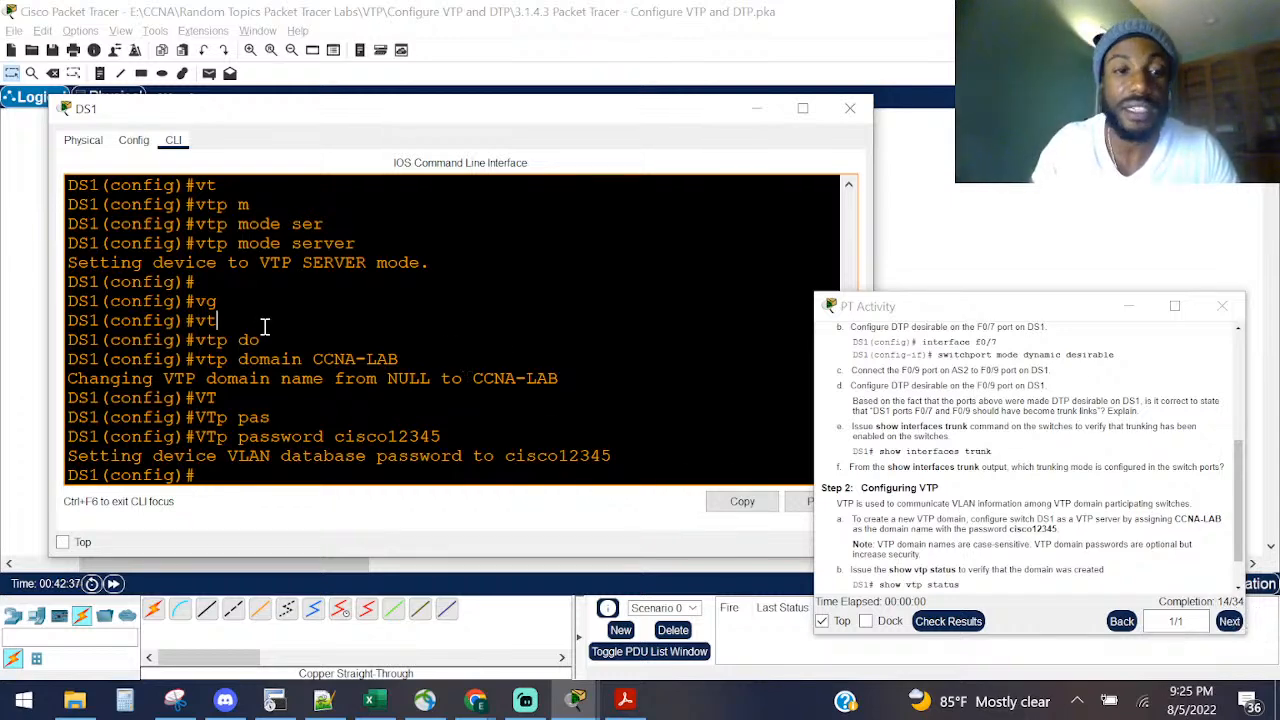
Step: Leave configuration mode on DS1 with Ctrl+Z and get a fresh prompt
{"action": "key", "text": "ctrl+z"}
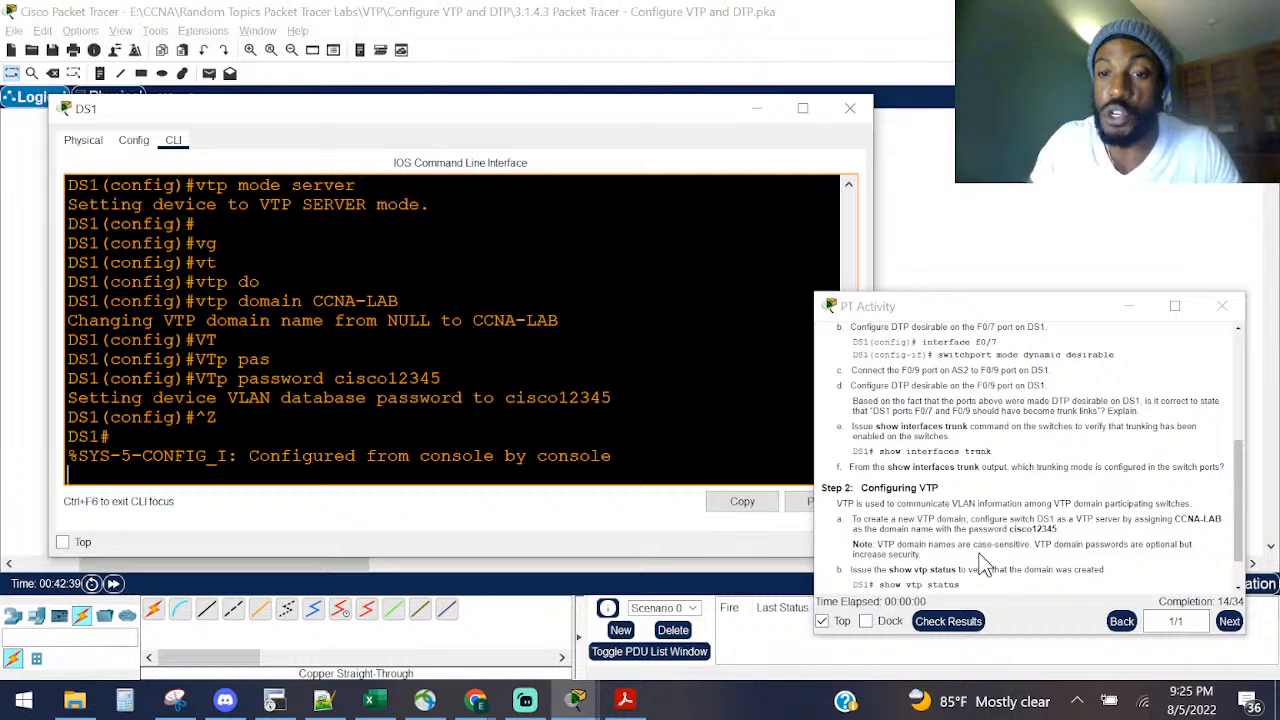
{"action": "left_click_drag", "start_coordinate": [957, 569], "coordinate": [1102, 569]}
{"action": "scroll", "coordinate": [1027, 553], "scroll_direction": "down", "scroll_amount": 1}
{"action": "left_click", "coordinate": [398, 222]}
{"action": "key", "text": "Return"}
{"action": "key", "text": "Return"}
{"action": "key", "text": "Return"}
{"action": "key", "text": "Return"}
Step: Run show vtp status on DS1, correcting the mistyped command first
{"action": "type", "text": "stau"}
{"action": "key", "text": "Tab"}
{"action": "key", "text": "Caps_Lock"}
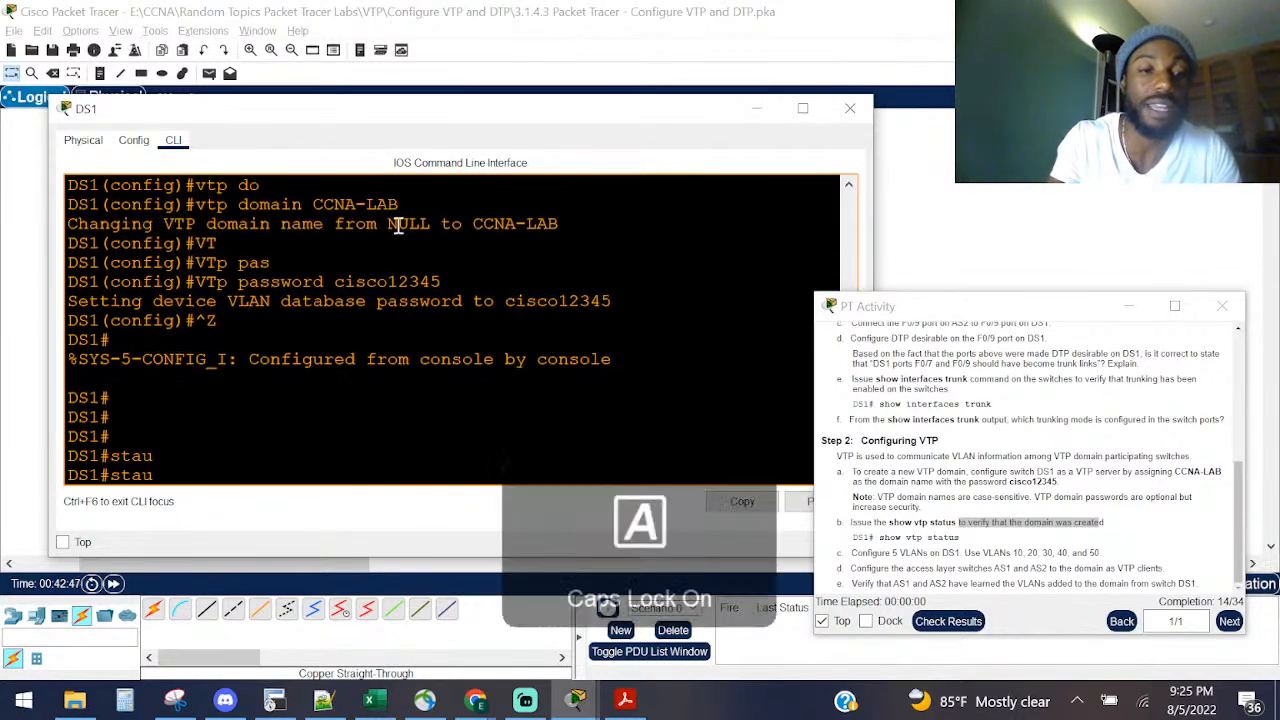
{"action": "type", "text": "TU"}
{"action": "key", "text": "Tab"}
{"action": "key", "text": "BackSpace"}
{"action": "key", "text": "BackSpace"}
{"action": "key", "text": "BackSpace"}
{"action": "key", "text": "BackSpace"}
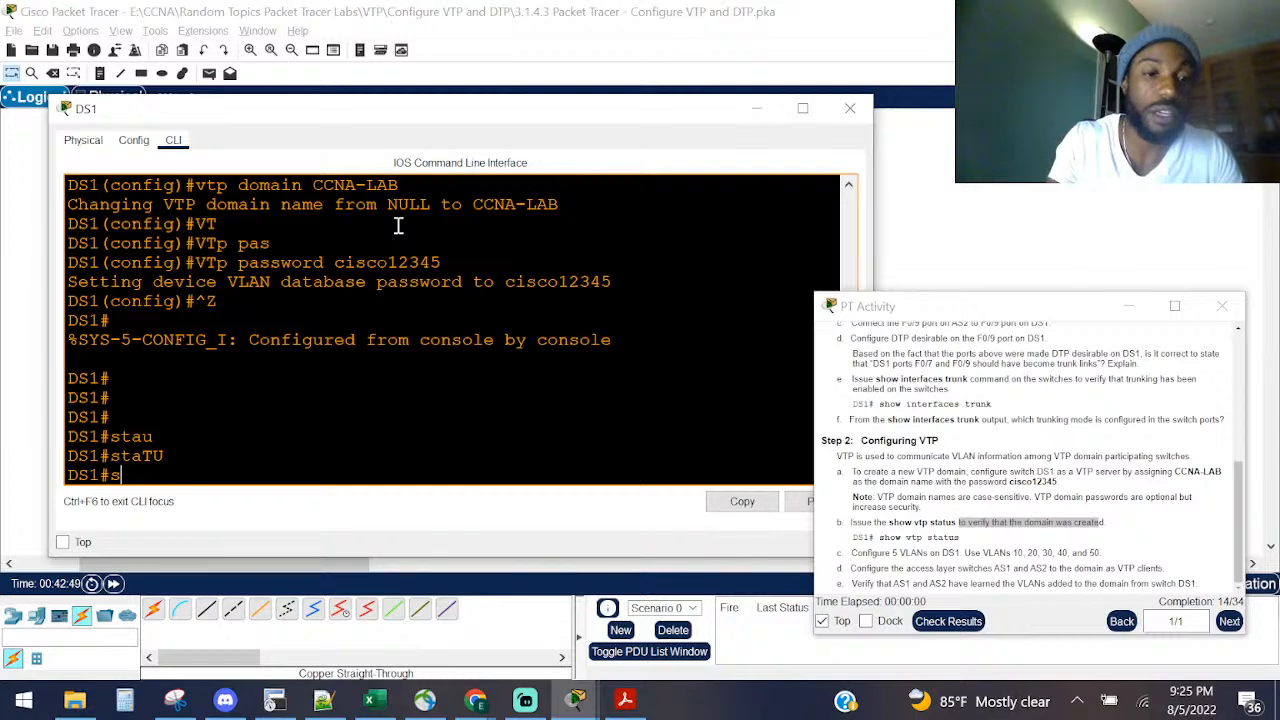
{"action": "type", "text": "H"}
{"action": "key", "text": "Tab"}
{"action": "type", "text": "VT"}
{"action": "key", "text": "Tab"}
{"action": "type", "text": "STATU"}
{"action": "key", "text": "Caps_Lock"}
{"action": "key", "text": "Return"}
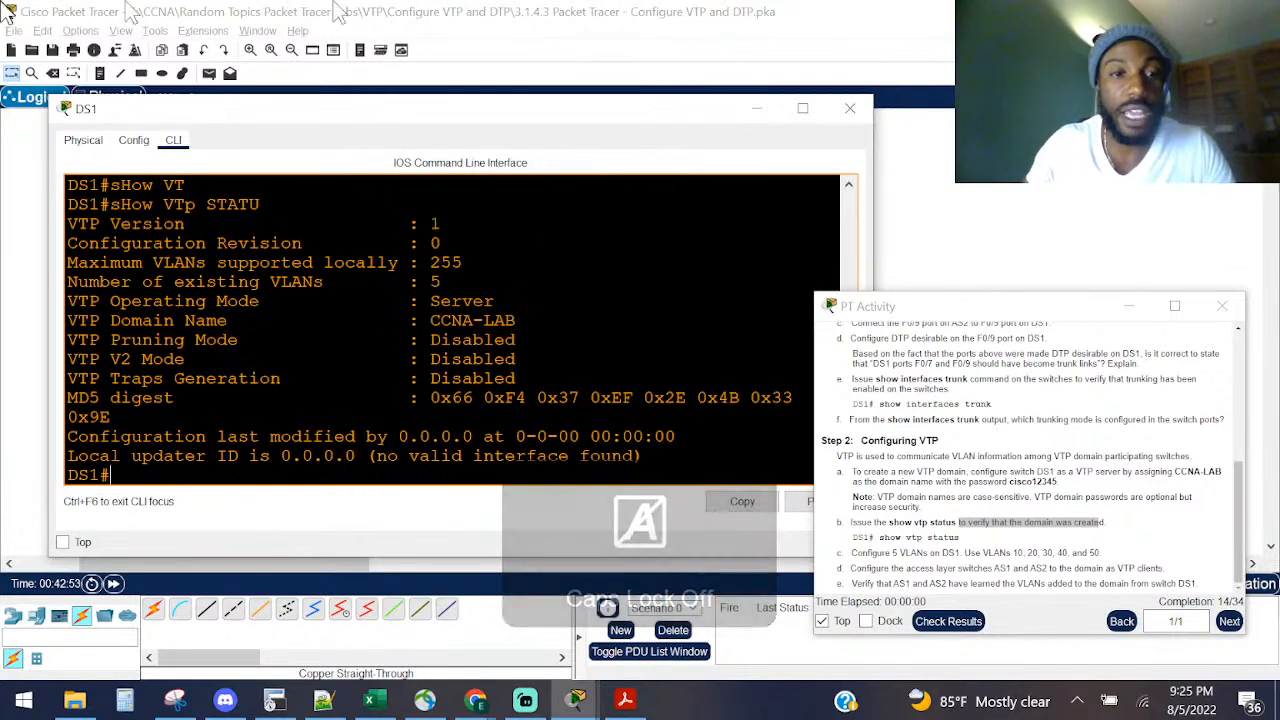
Step: Check the VTP Version line in the status output, confirming version 1
{"action": "left_click_drag", "start_coordinate": [464, 228], "coordinate": [6, 105]}
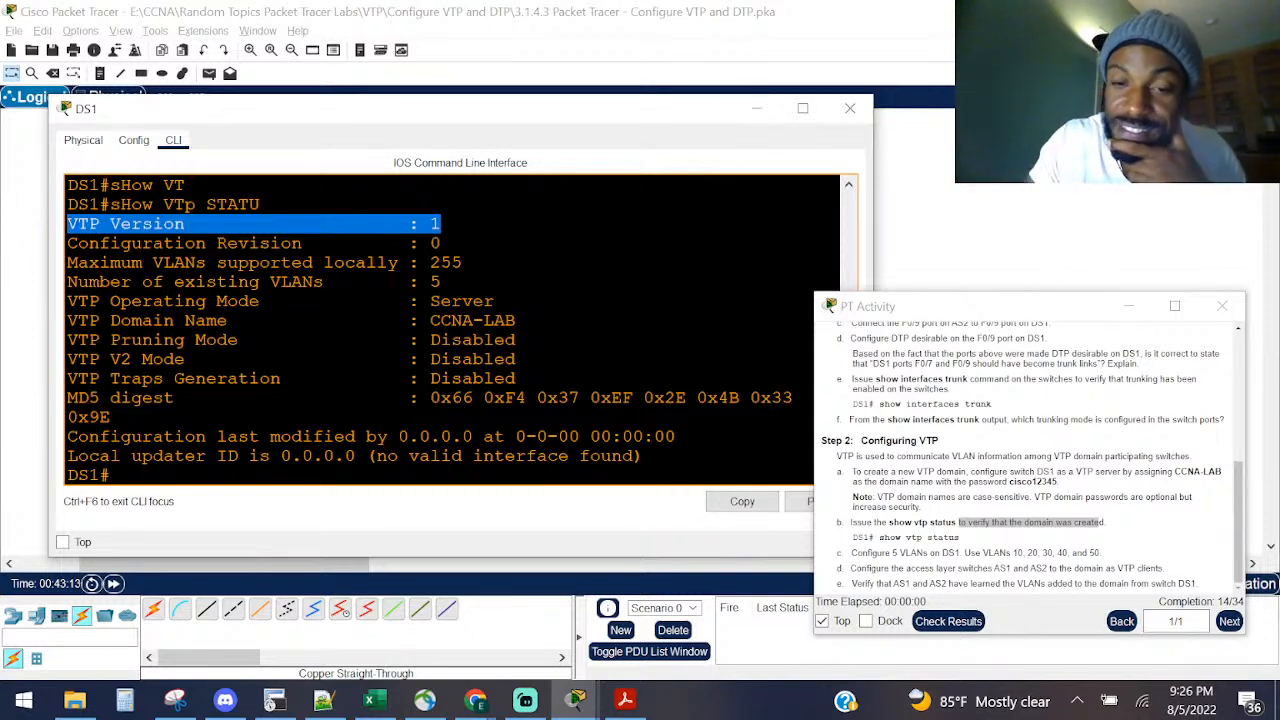
{"action": "left_click", "coordinate": [432, 290]}
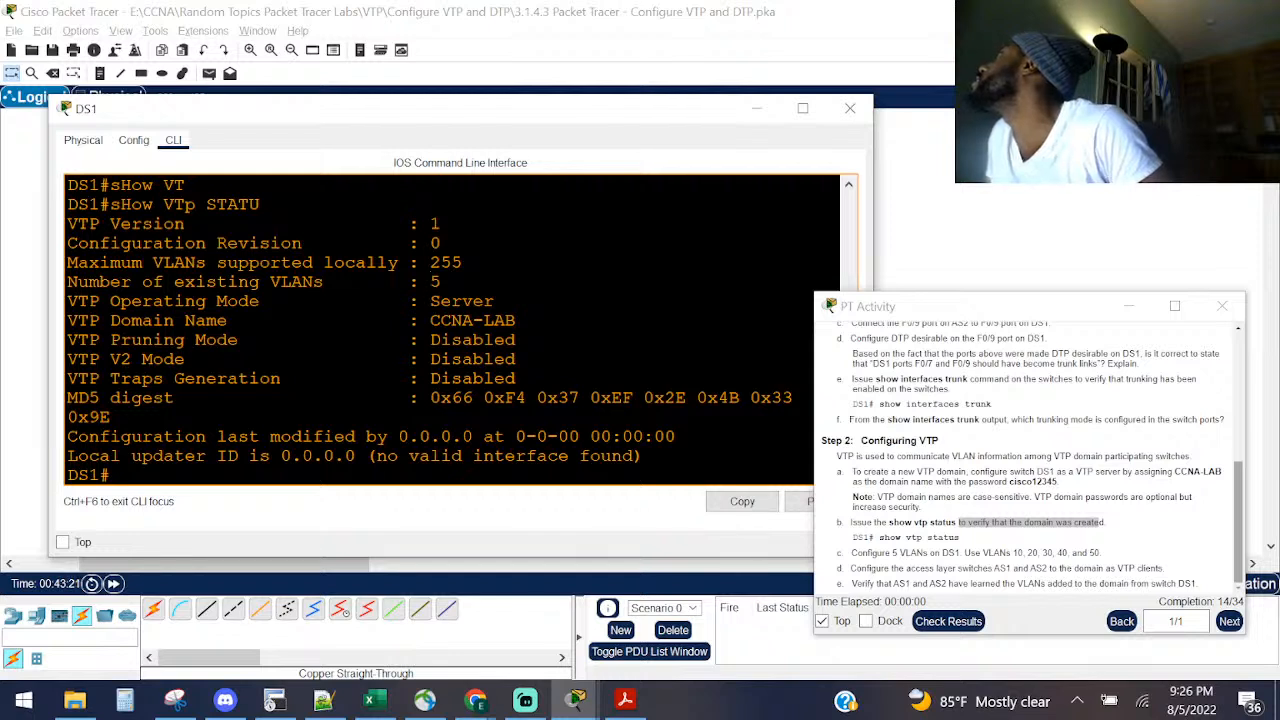
{"action": "left_click", "coordinate": [475, 700]}
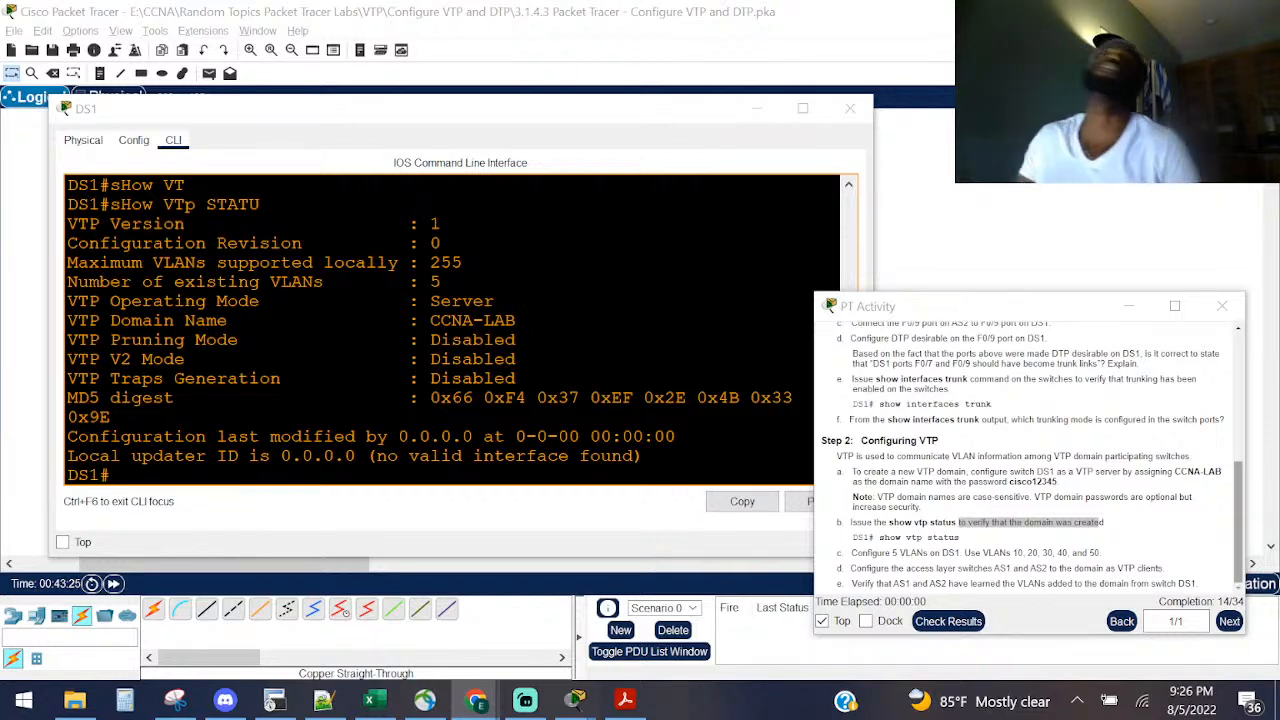
{"action": "left_click", "coordinate": [275, 457]}
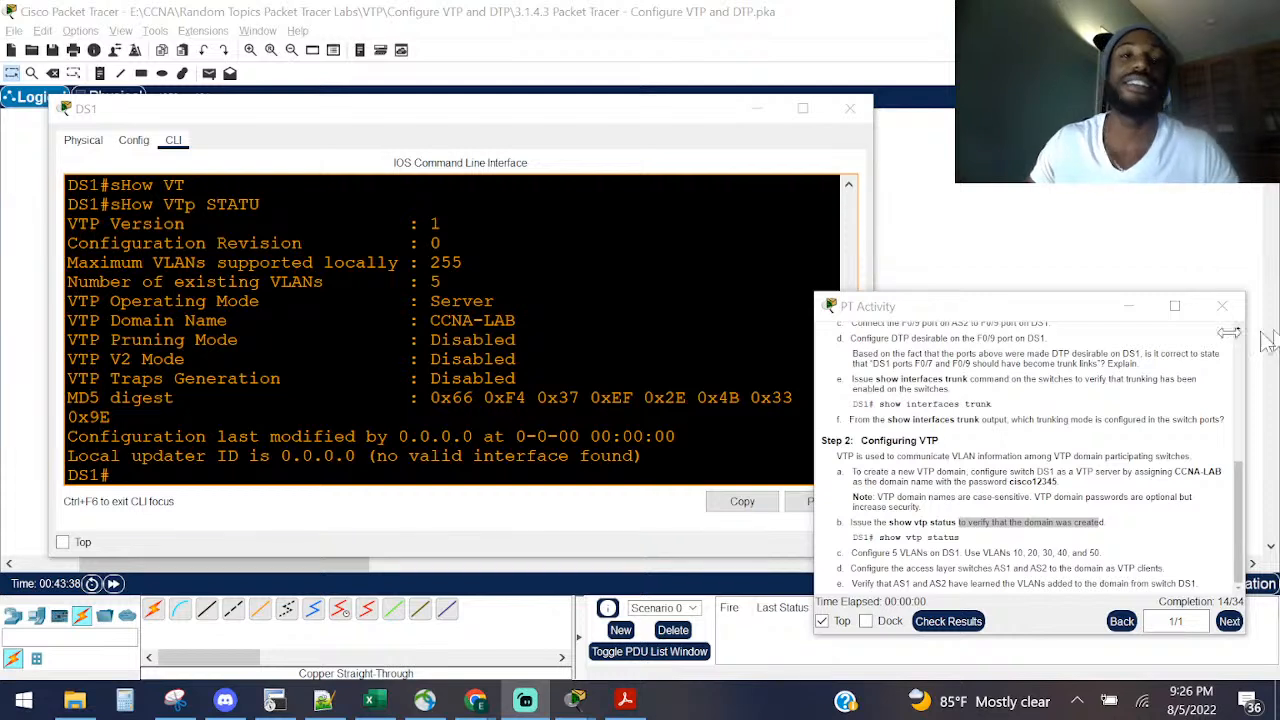
{"action": "left_click", "coordinate": [285, 299]}
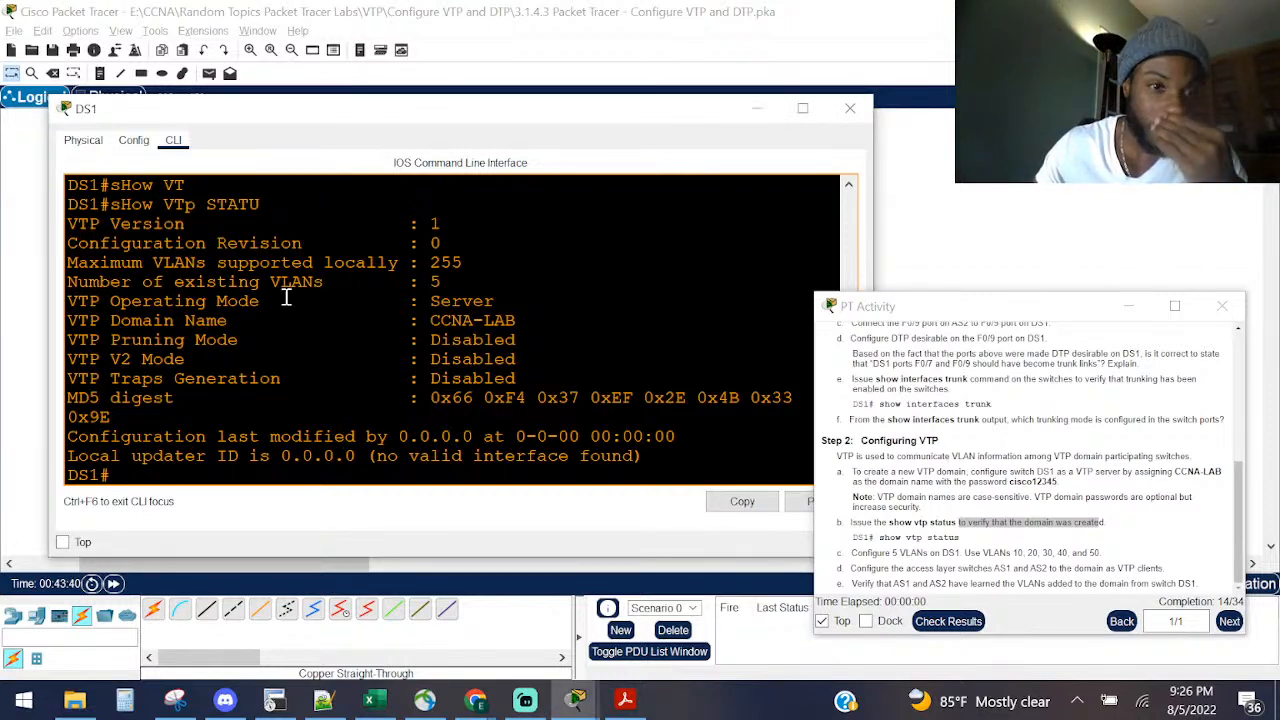
{"action": "left_click_drag", "start_coordinate": [456, 225], "coordinate": [68, 225]}
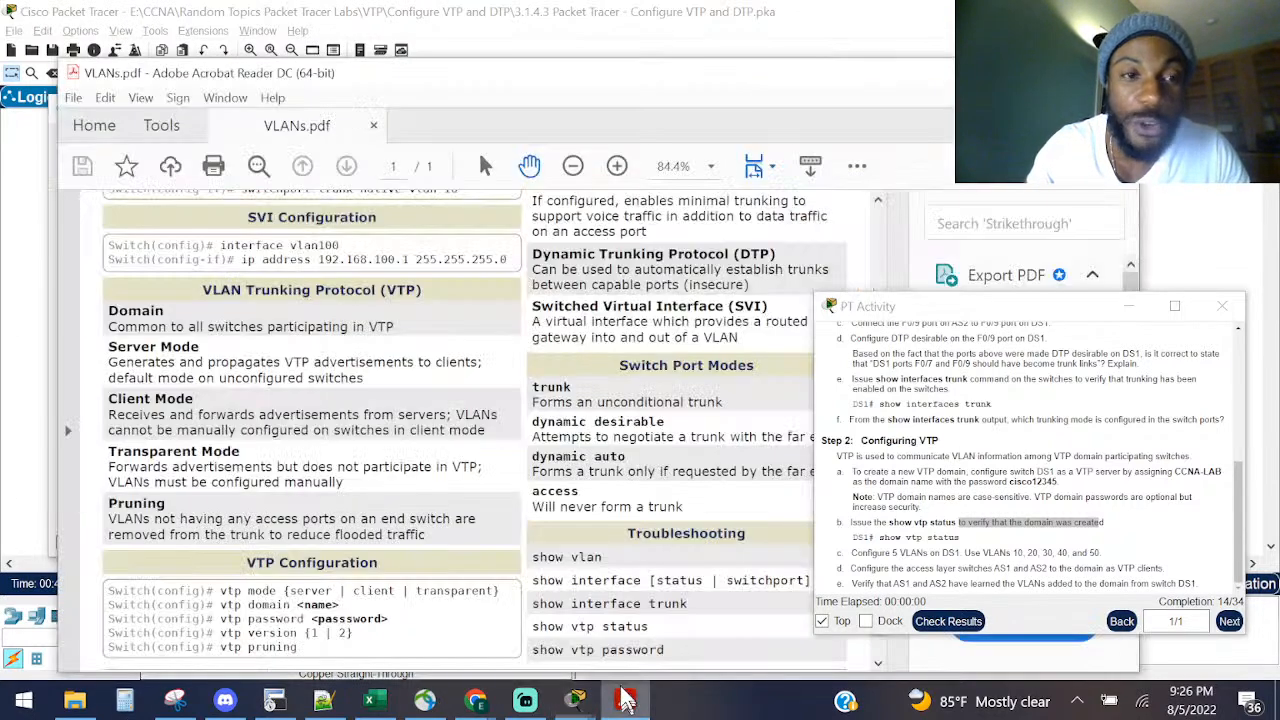
Step: Find the vtp version {1 | 2} command in VLANs.pdf's VTP Configuration section, then return to DS1
{"action": "left_click", "coordinate": [624, 700]}
{"action": "scroll", "coordinate": [350, 366], "scroll_direction": "up", "scroll_amount": 1}
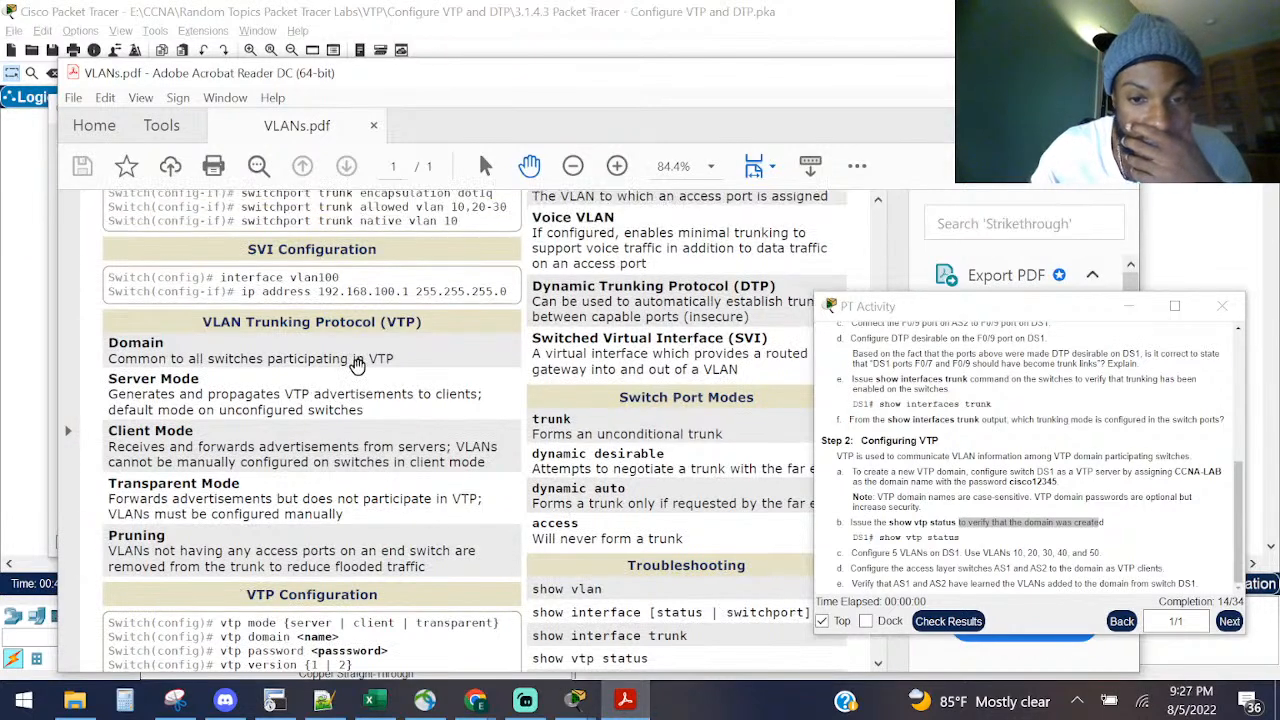
{"action": "scroll", "coordinate": [350, 368], "scroll_direction": "down", "scroll_amount": 2}
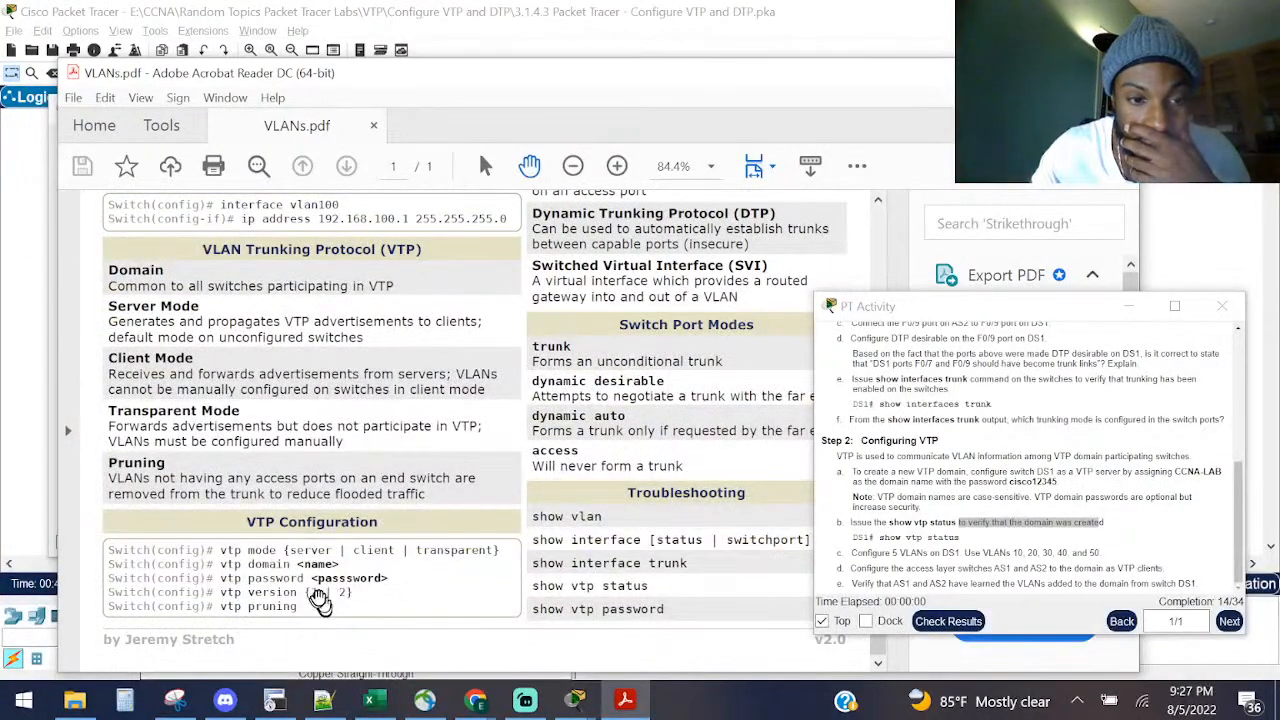
{"action": "left_click_drag", "start_coordinate": [345, 593], "coordinate": [222, 593]}
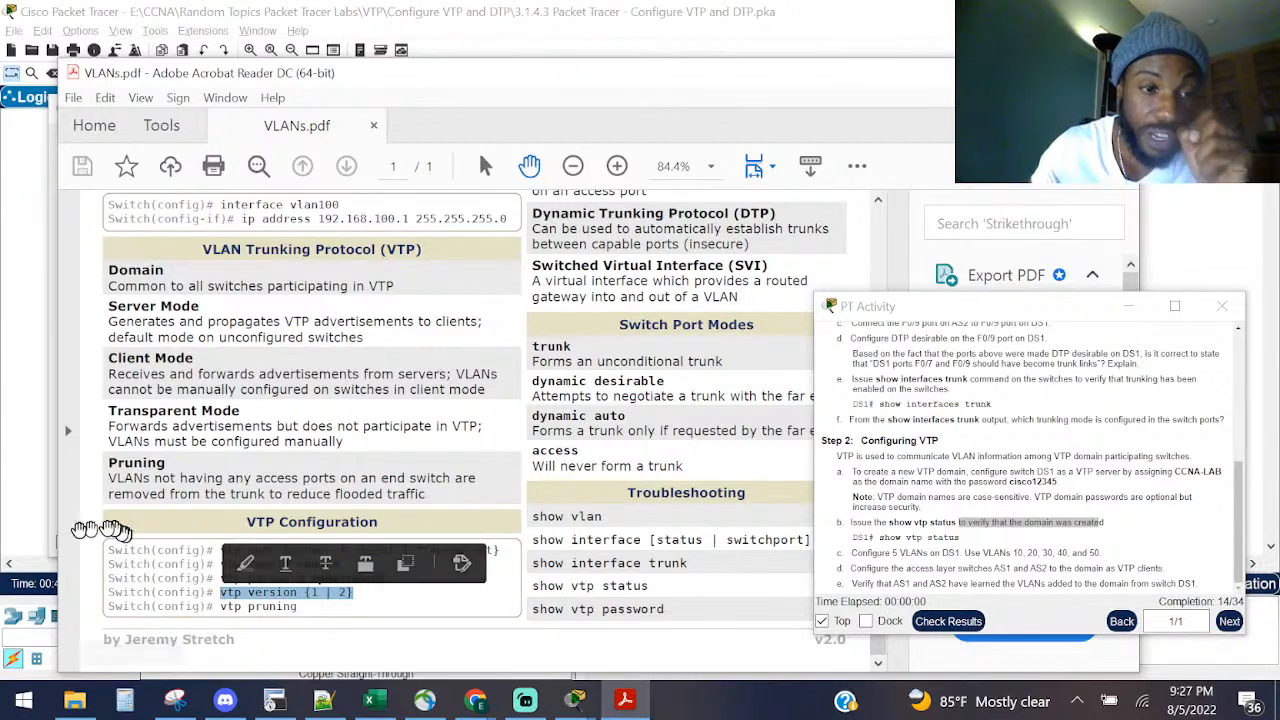
{"action": "left_click", "coordinate": [44, 510]}
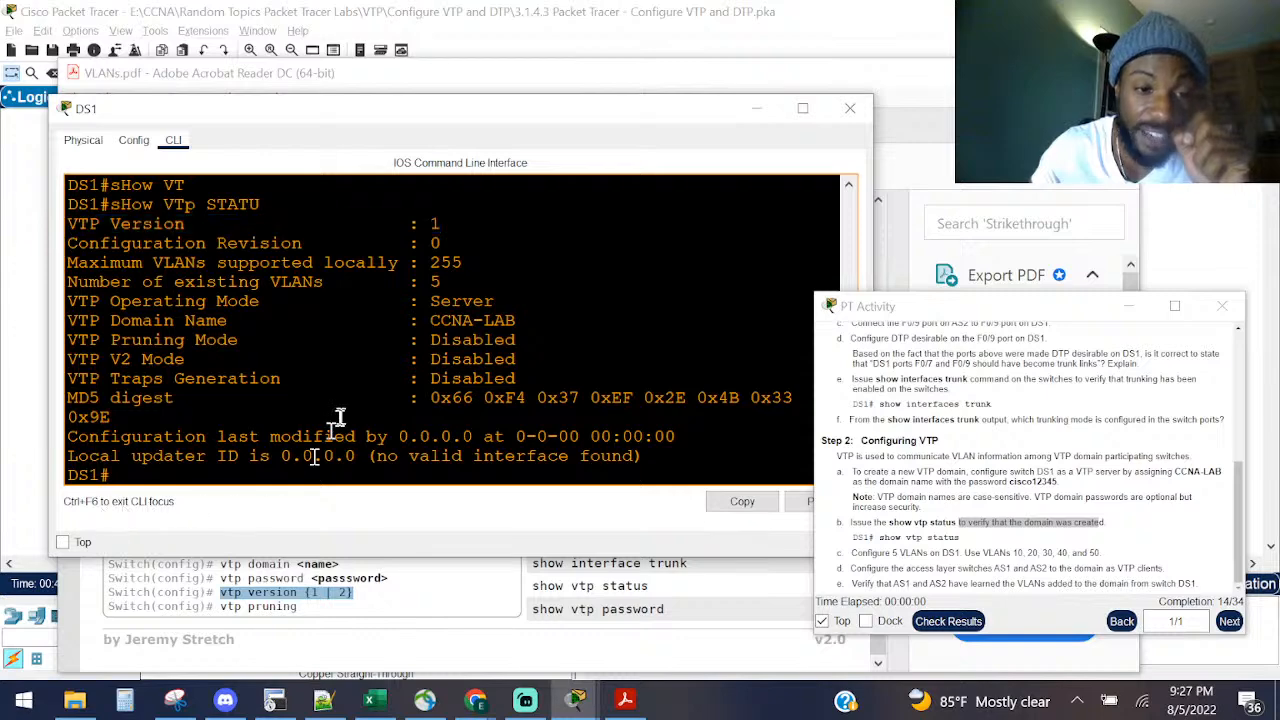
Step: Enter configure terminal on DS1 and query vtp version ? to see the <1-2> range
{"action": "key", "text": "Return"}
{"action": "key", "text": "Return"}
{"action": "key", "text": "Return"}
{"action": "type", "text": "conf"}
{"action": "key", "text": "Tab"}
{"action": "type", "text": "t"}
{"action": "key", "text": "Return"}
{"action": "type", "text": "vt"}
{"action": "key", "text": "Tab"}
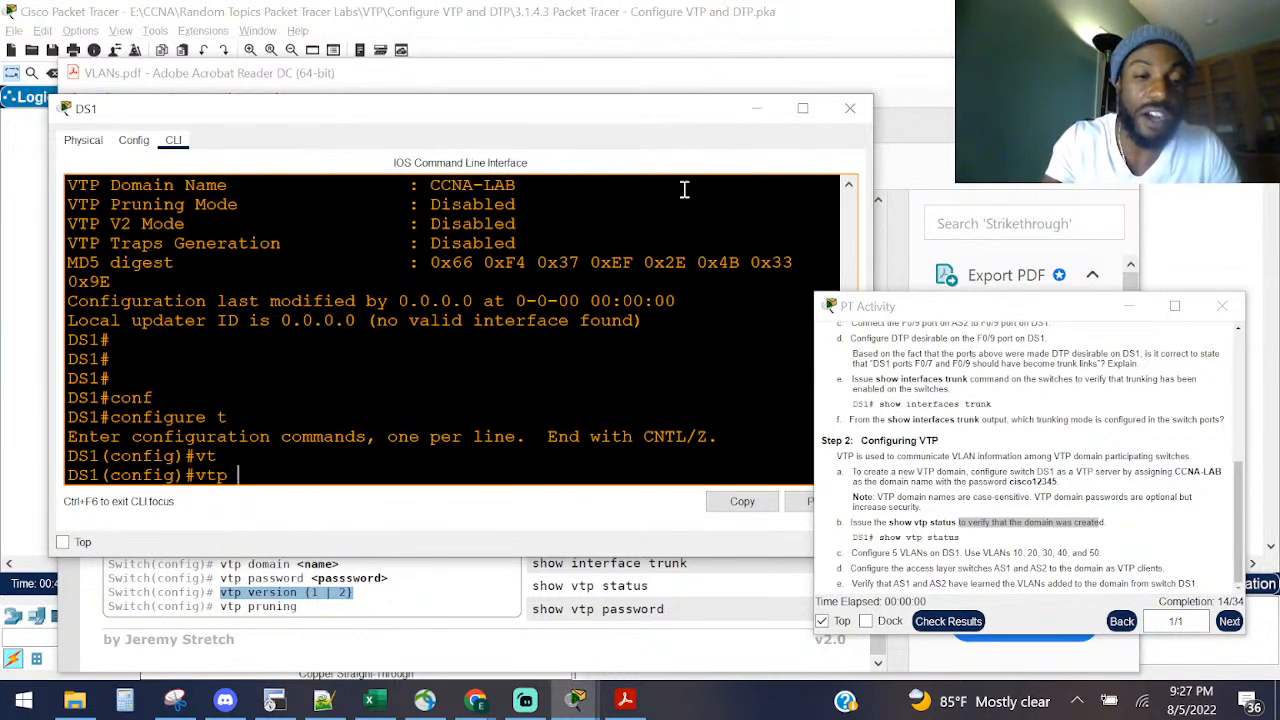
{"action": "type", "text": "v"}
{"action": "key", "text": "Tab"}
{"action": "type", "text": "?"}
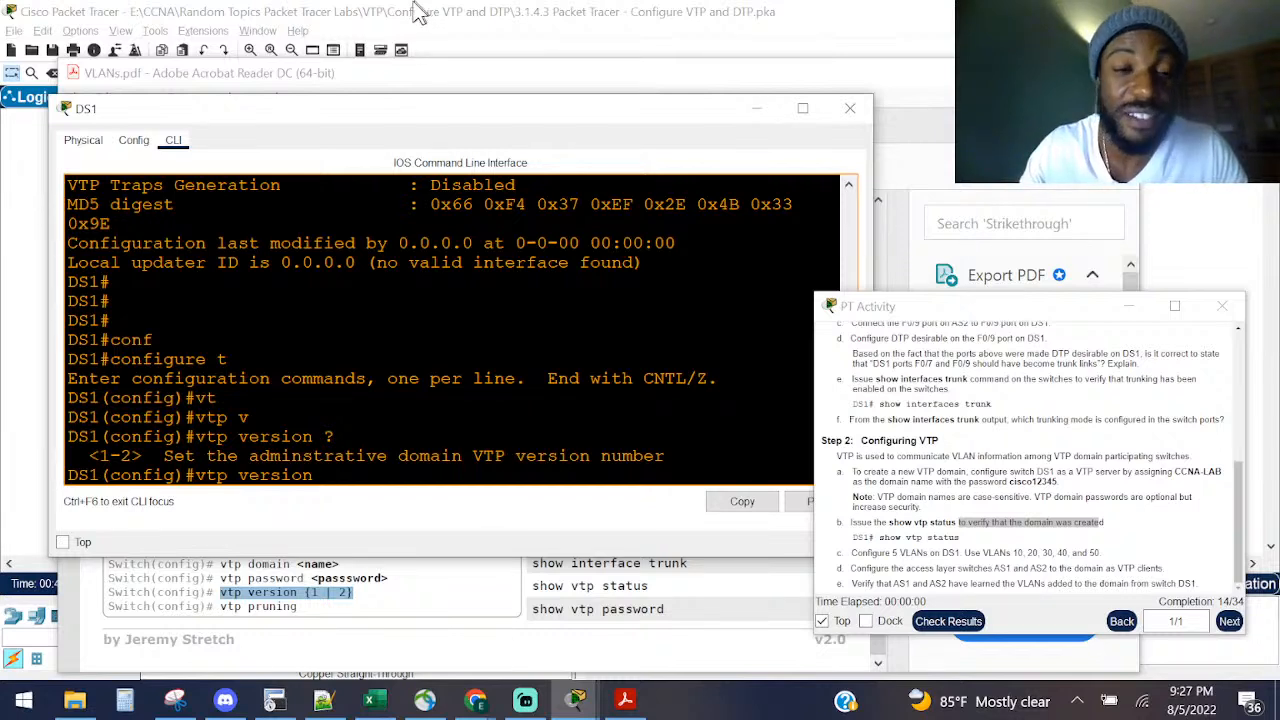
{"action": "left_click", "coordinate": [336, 438]}
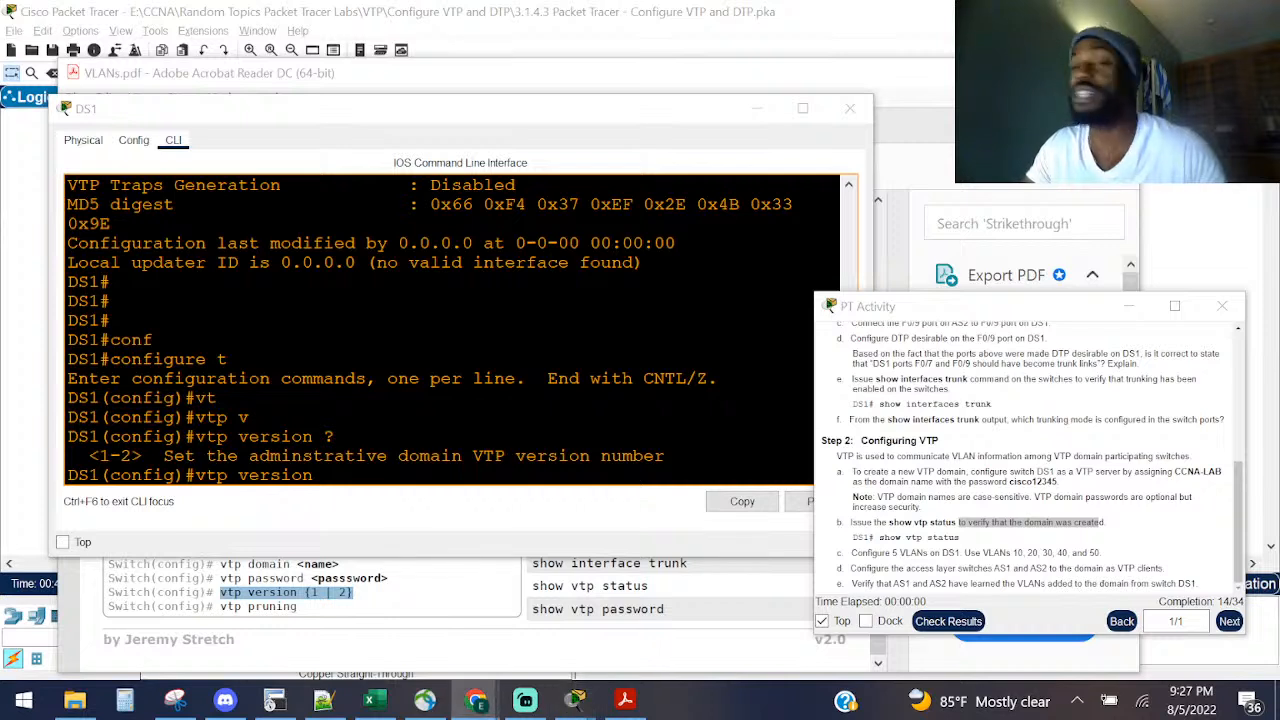
{"action": "left_click_drag", "start_coordinate": [144, 456], "coordinate": [66, 456]}
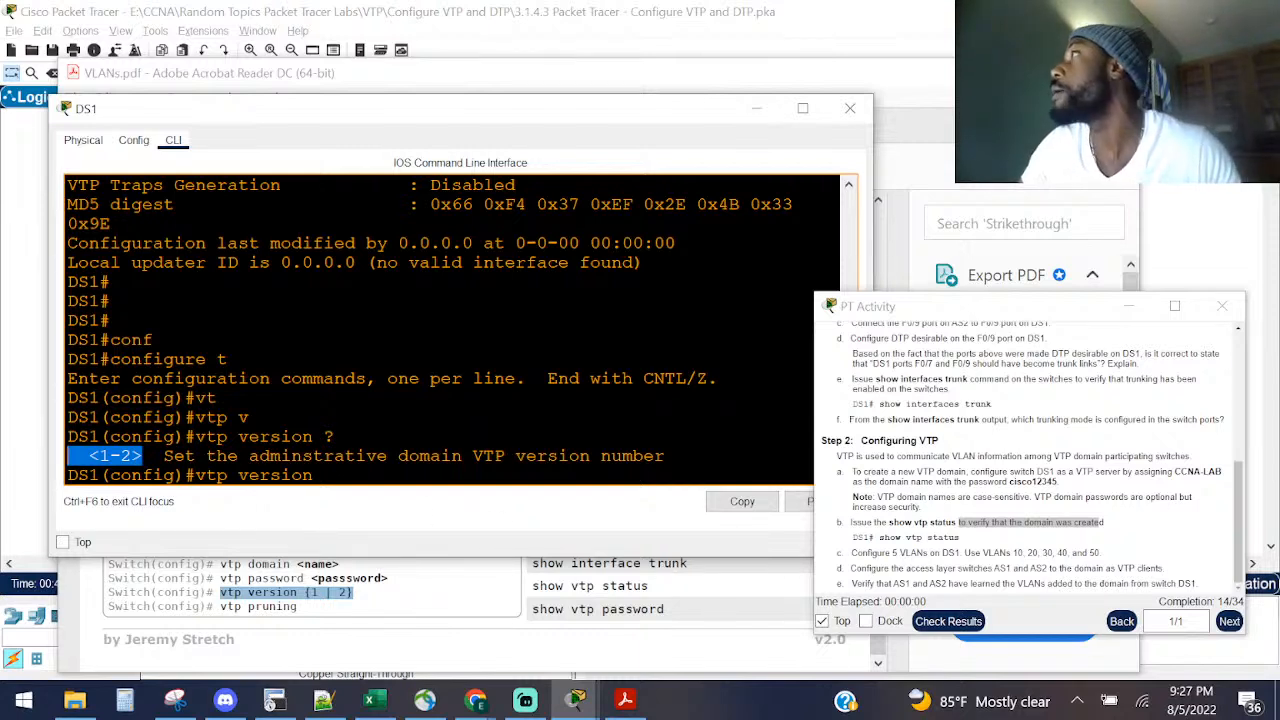
Step: Switch DS1's window to the Physical view and zoom in on the switch
{"action": "key", "text": "alt+Tab"}
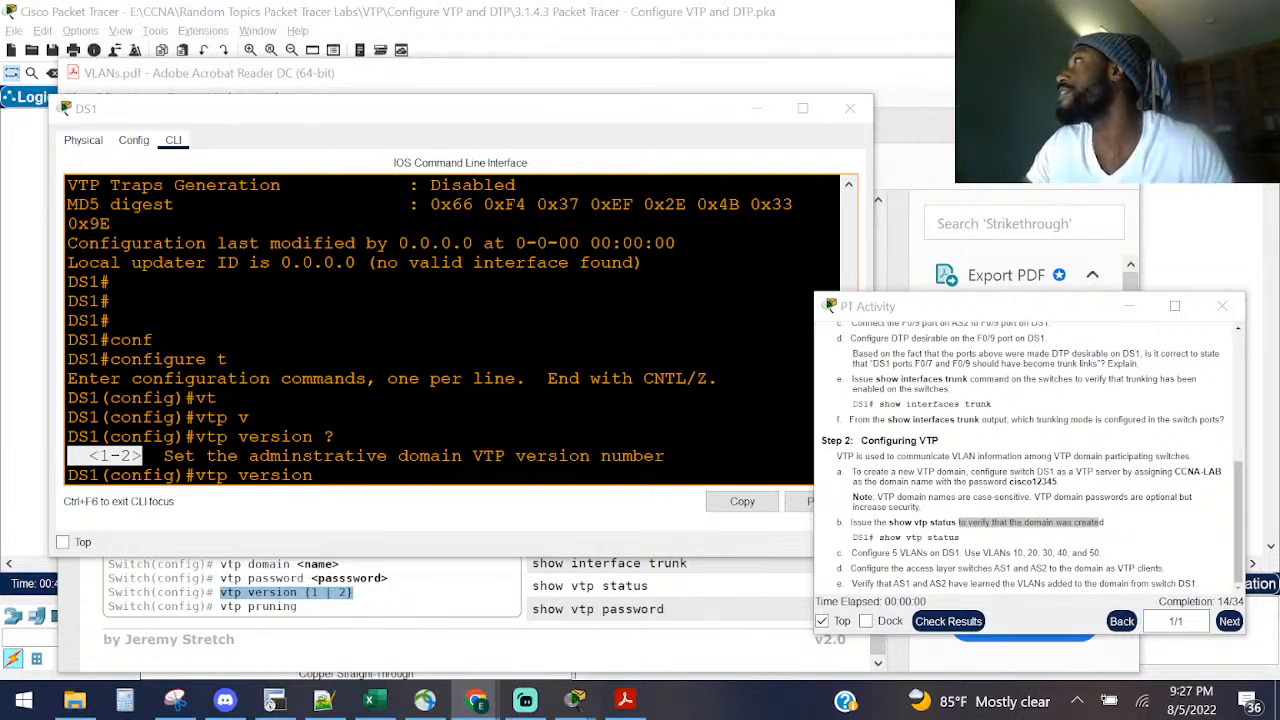
{"action": "left_click", "coordinate": [84, 141]}
{"action": "left_click", "coordinate": [267, 184]}
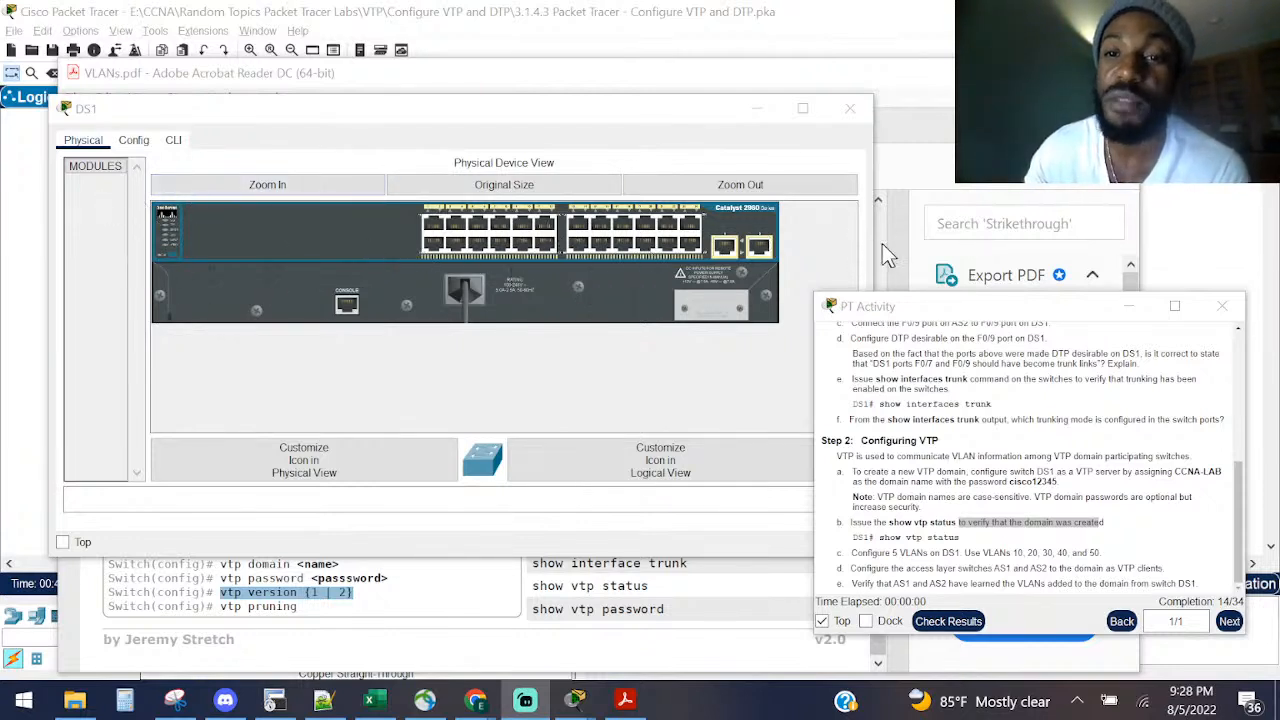
Step: Close DS1's window, minimize the PDF, note step c's 5 VLANs, and select DS1 on the topology
{"action": "left_click_drag", "start_coordinate": [880, 243], "coordinate": [998, 248]}
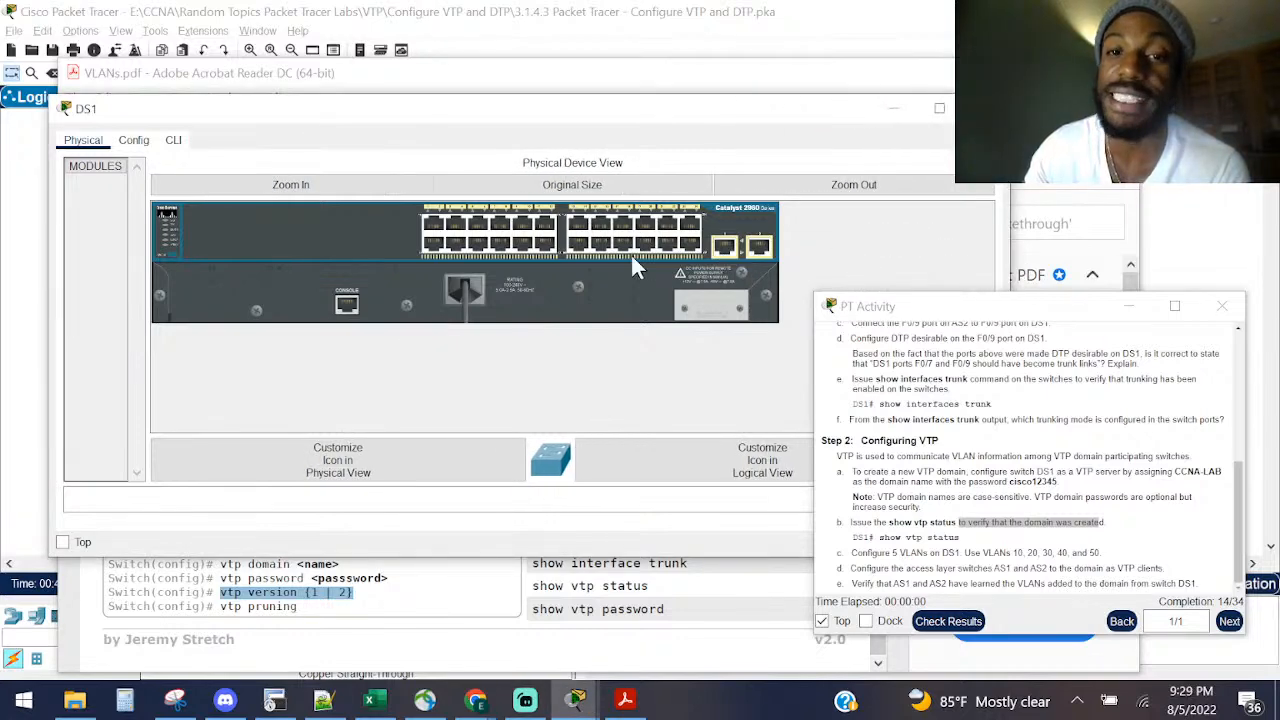
{"action": "left_click", "coordinate": [985, 108]}
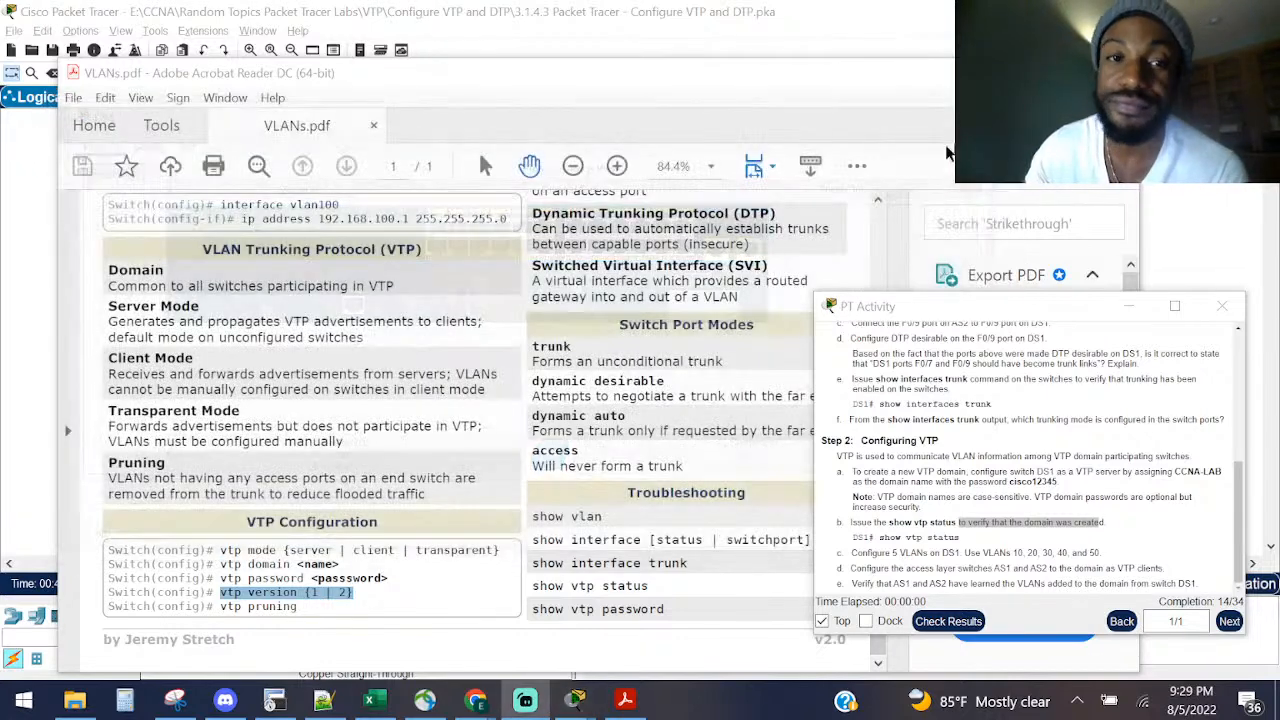
{"action": "left_click", "coordinate": [1026, 73]}
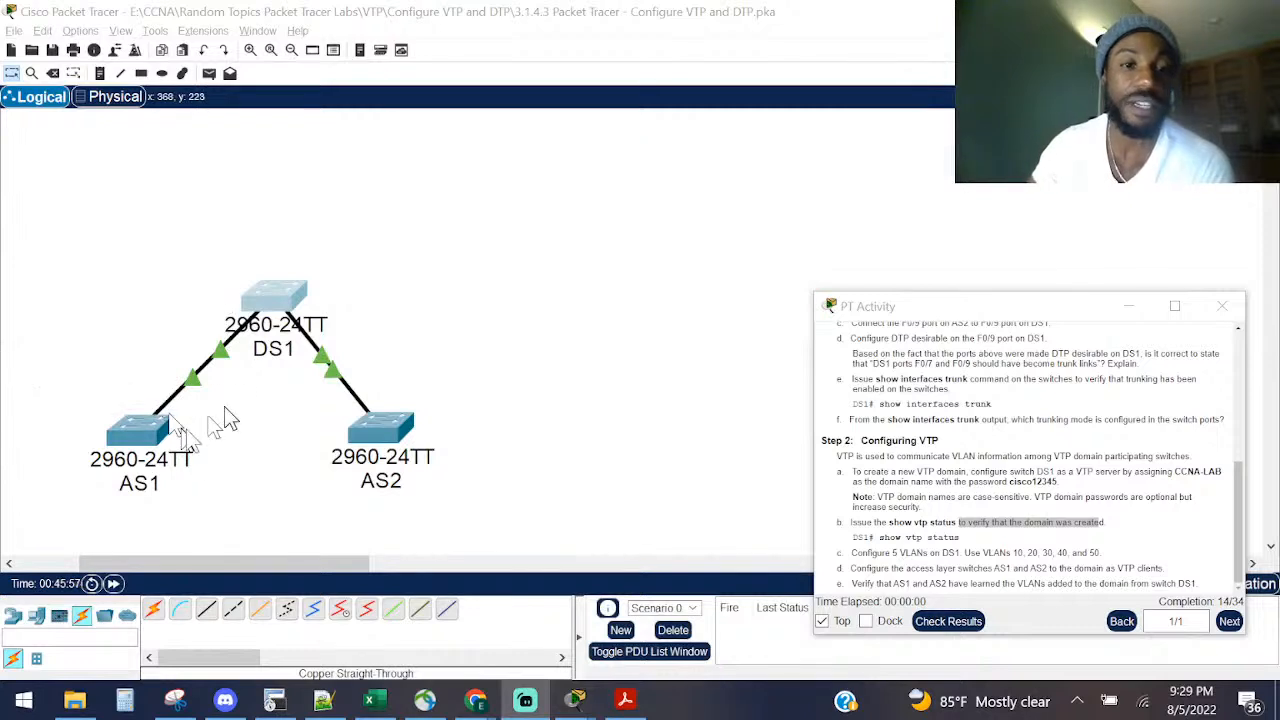
{"action": "left_click_drag", "start_coordinate": [879, 553], "coordinate": [958, 553]}
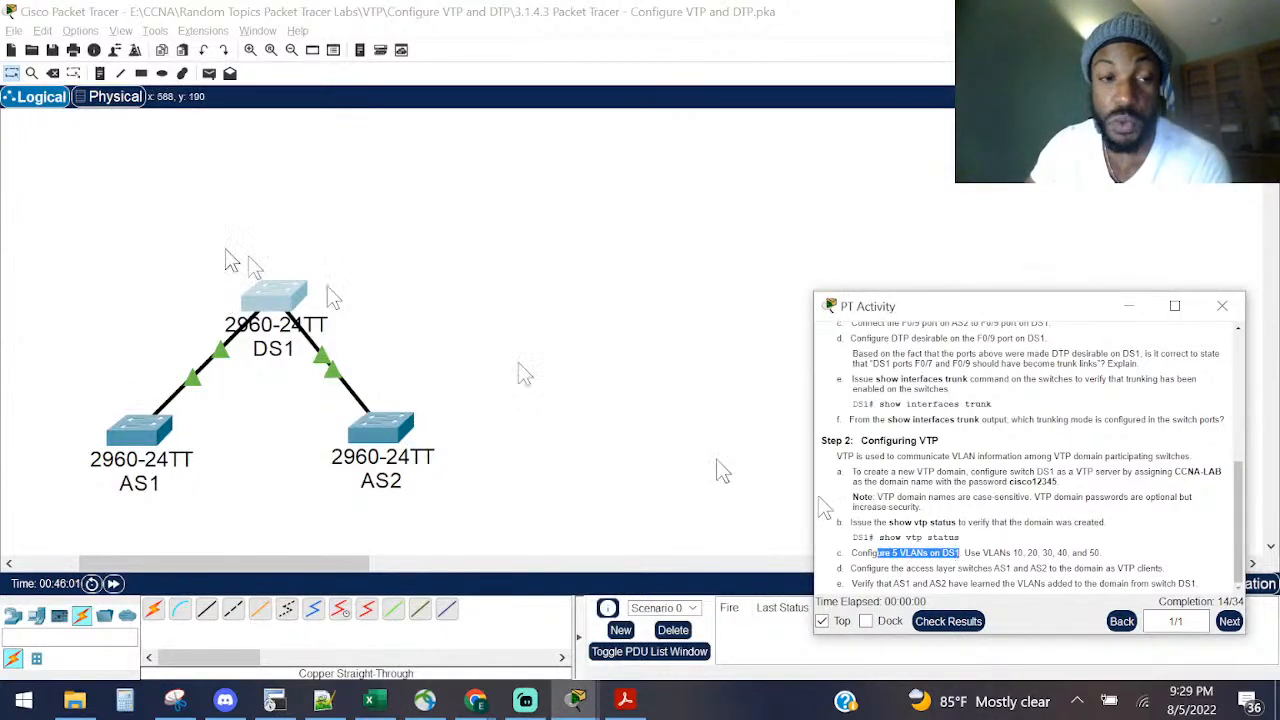
{"action": "left_click", "coordinate": [176, 285]}
{"action": "left_click_drag", "start_coordinate": [166, 259], "coordinate": [407, 362]}
Step: Open DS1's command line and reposition and widen its console window
{"action": "left_click", "coordinate": [285, 300]}
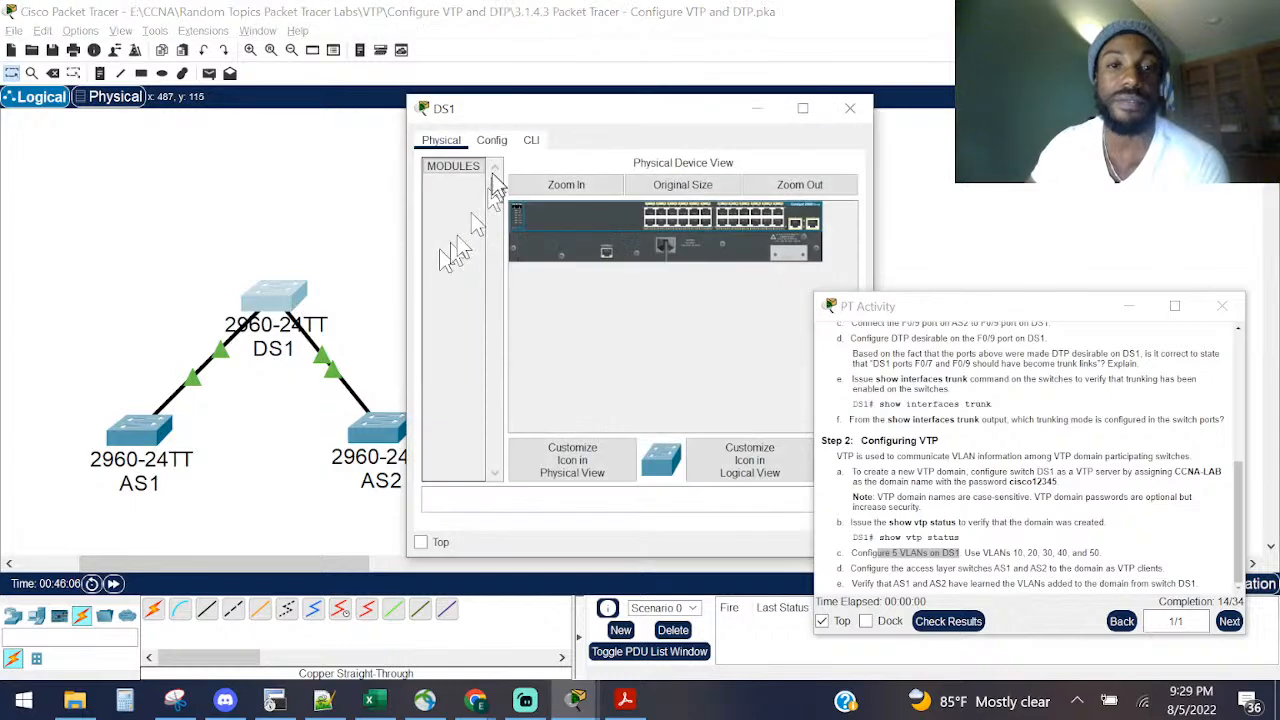
{"action": "left_click_drag", "start_coordinate": [532, 108], "coordinate": [215, 154]}
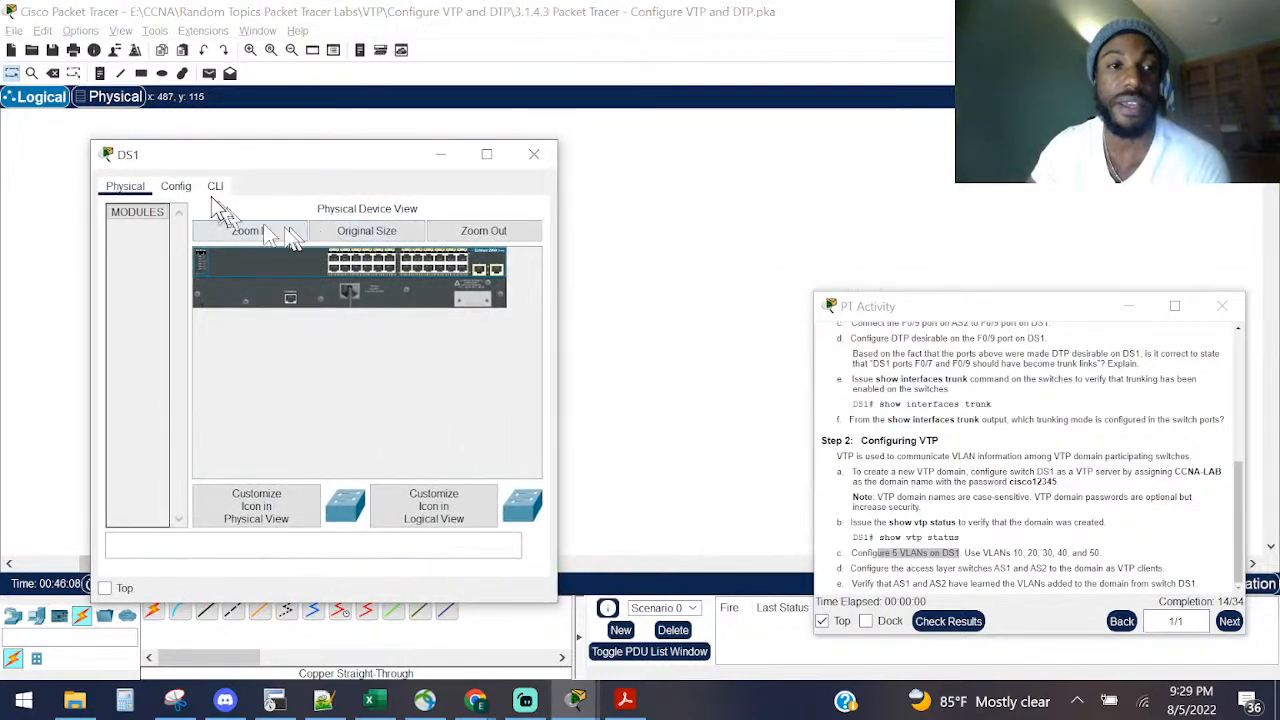
{"action": "left_click", "coordinate": [217, 188]}
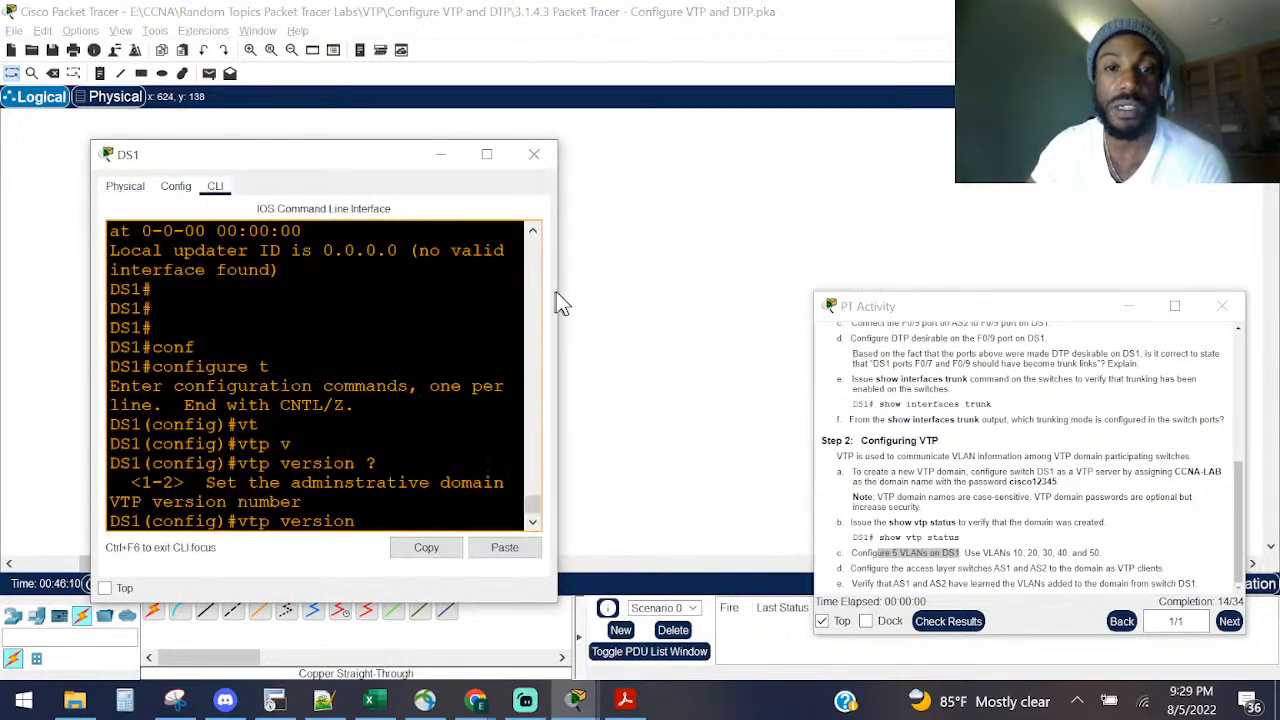
{"action": "left_click_drag", "start_coordinate": [557, 290], "coordinate": [826, 300]}
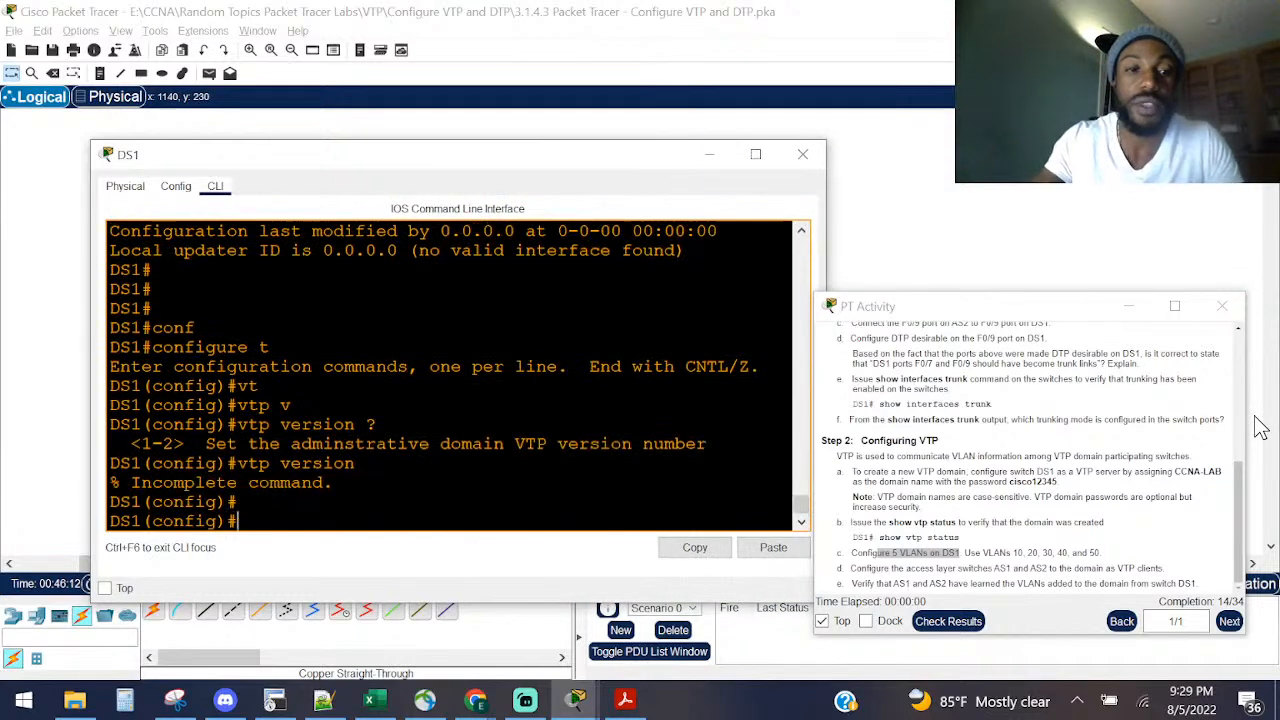
{"action": "key", "text": "Return"}
{"action": "key", "text": "Return"}
Step: Create VLANs 10 and 20 in DS1's global configuration
{"action": "type", "text": "vl"}
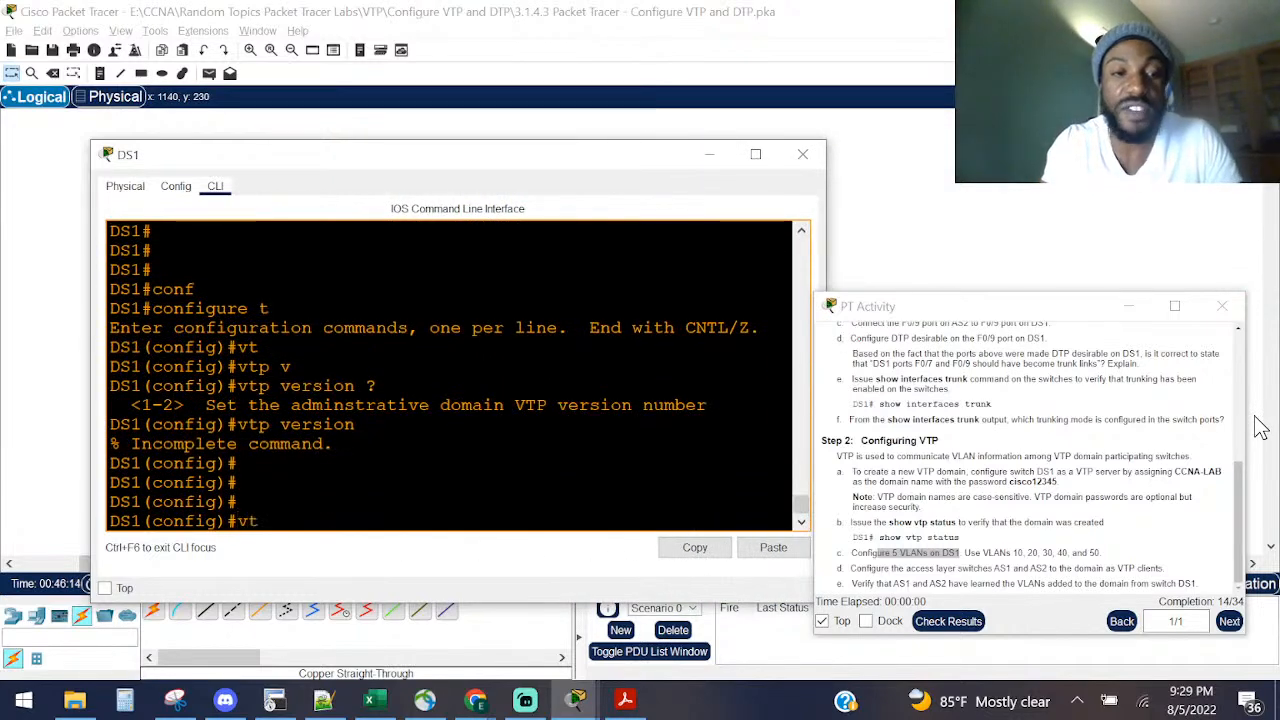
{"action": "key", "text": "Tab"}
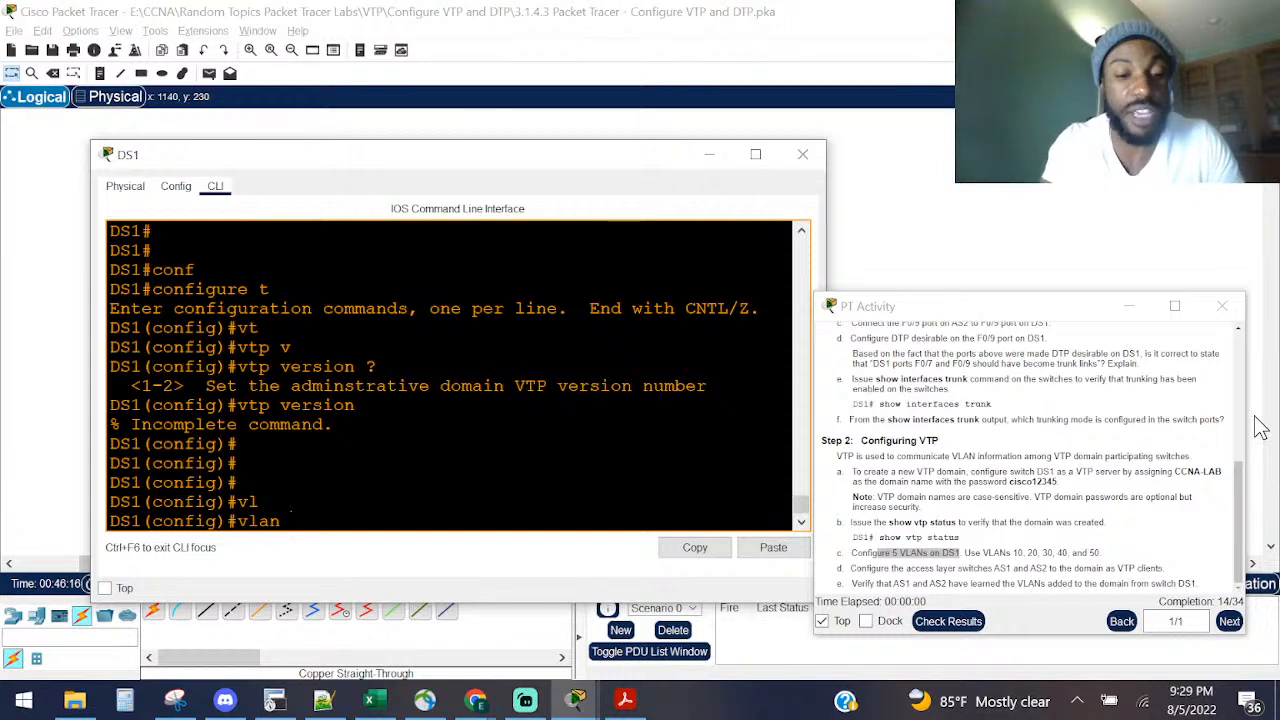
{"action": "type", "text": "10"}
{"action": "key", "text": "Return"}
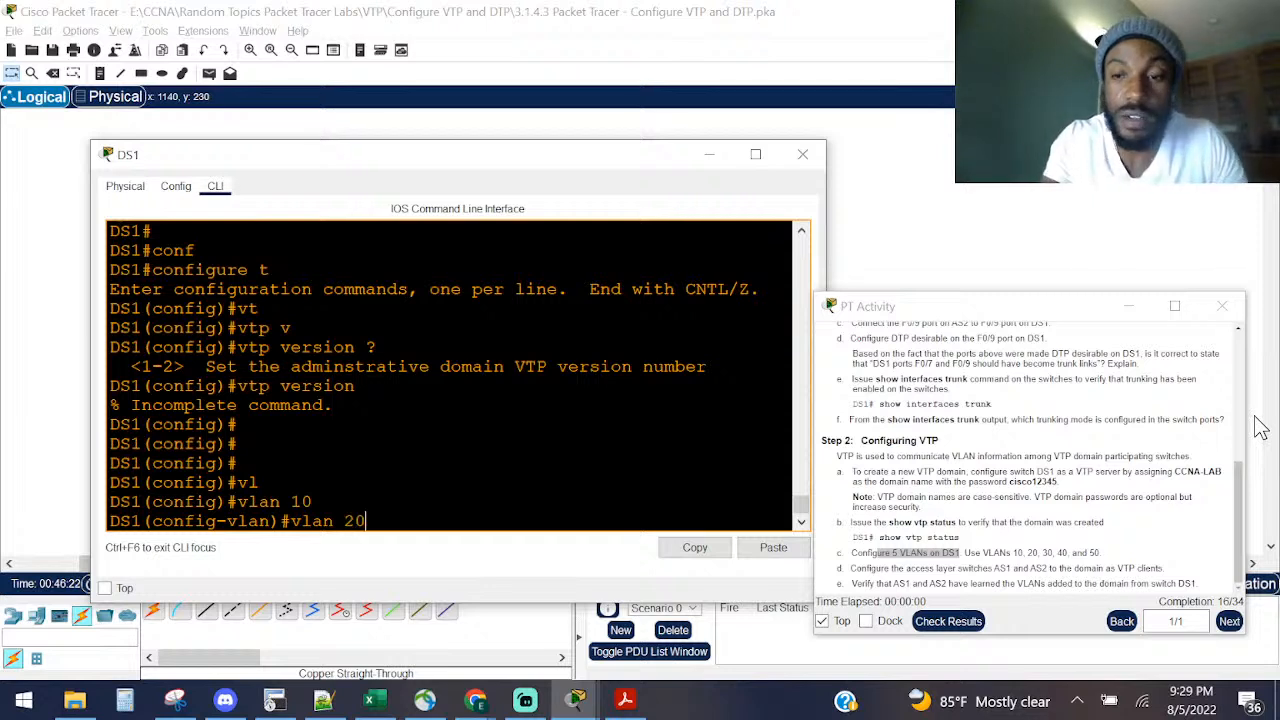
{"action": "key", "text": "Return"}
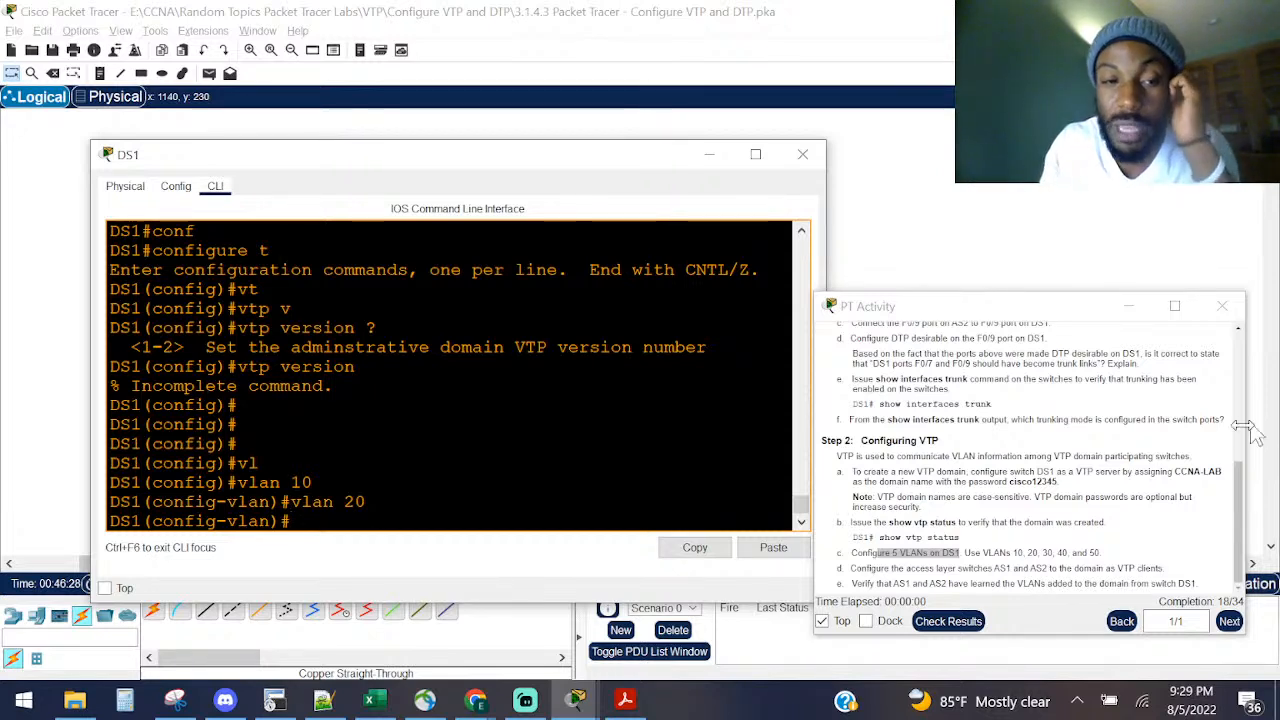
{"action": "left_click_drag", "start_coordinate": [272, 520], "coordinate": [155, 521]}
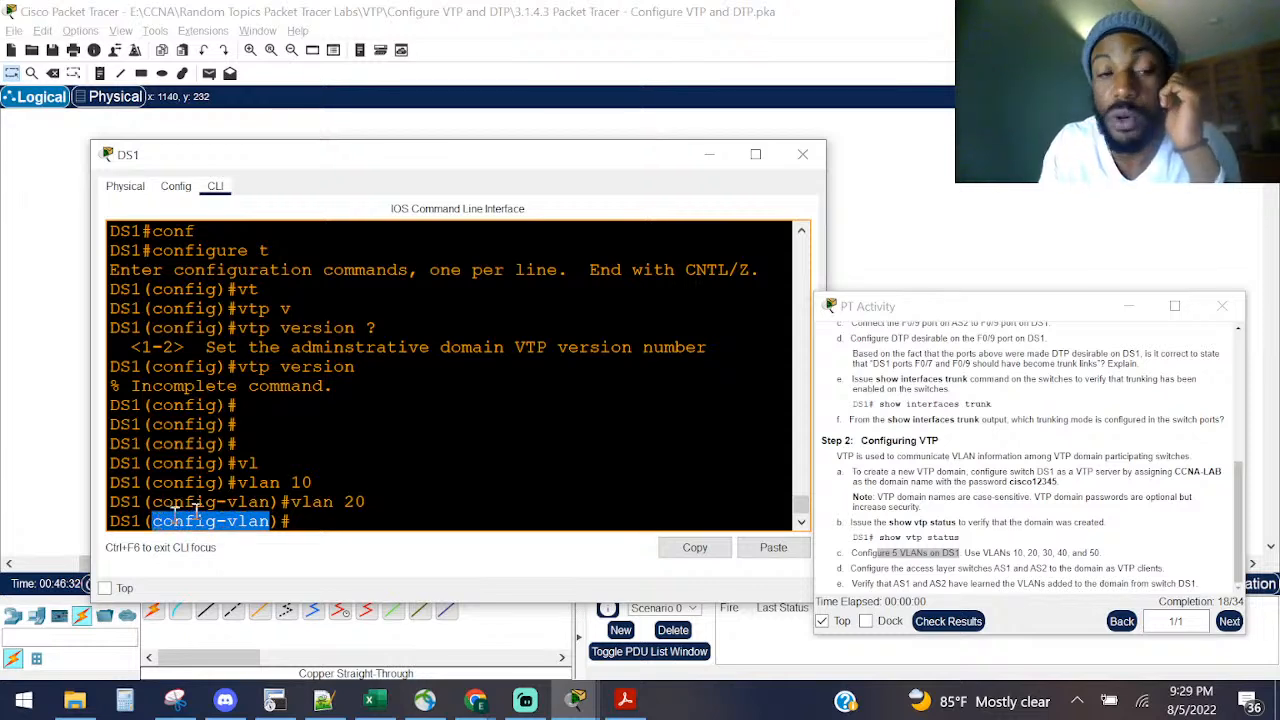
{"action": "left_click", "coordinate": [415, 461]}
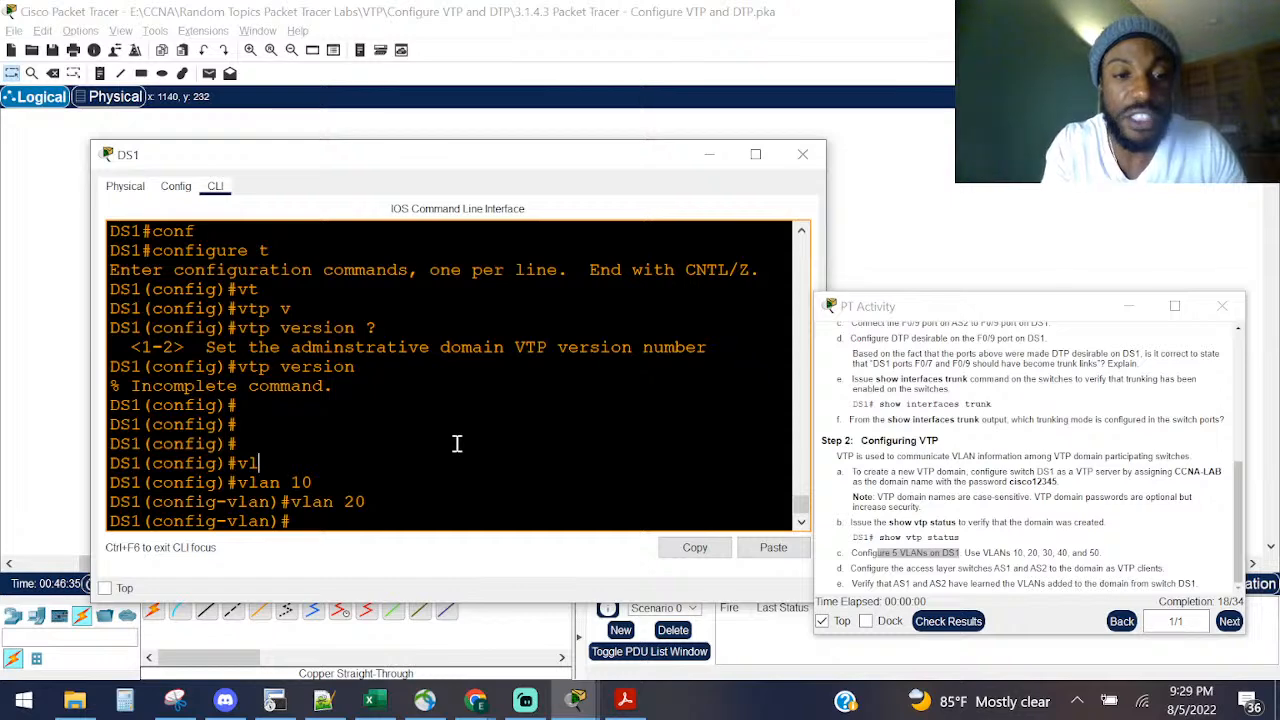
Step: Run 'show vlan' on DS1 and confirm VLANs 10 and 20 are listed
{"action": "type", "text": "sh vlan"}
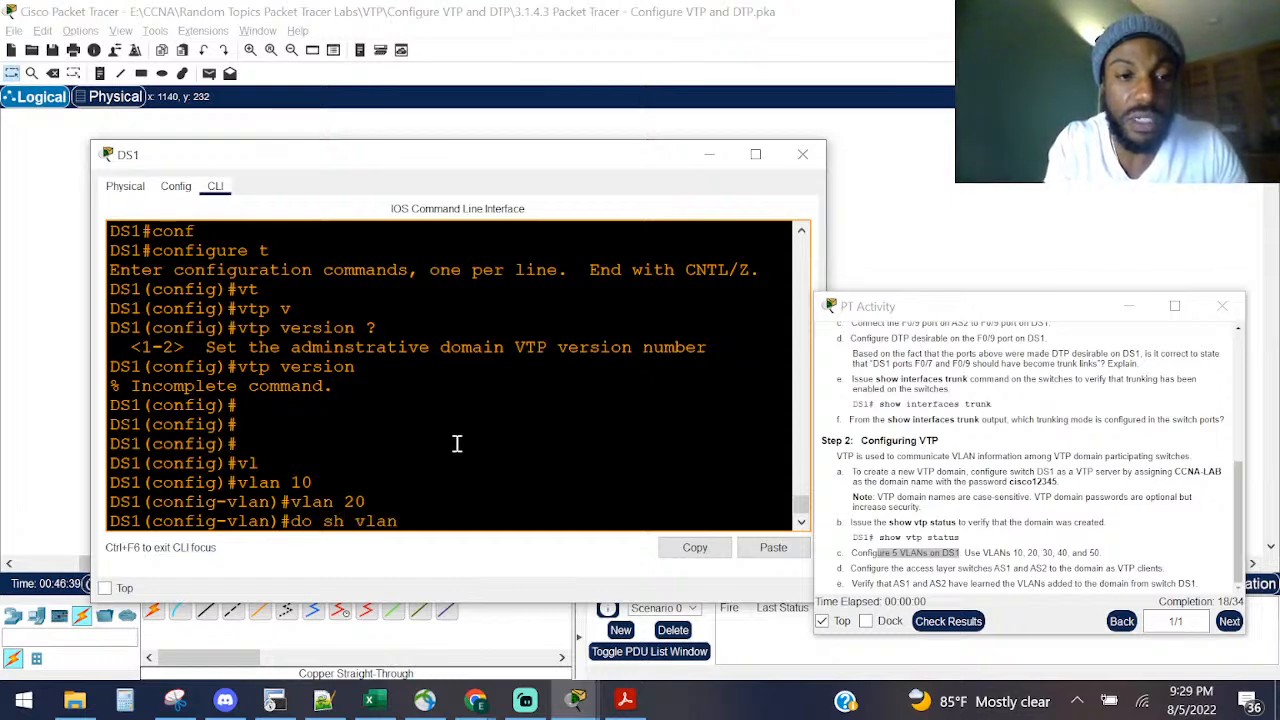
{"action": "key", "text": "Return"}
{"action": "key", "text": "space"}
{"action": "scroll", "coordinate": [390, 430], "scroll_direction": "up", "scroll_amount": 10}
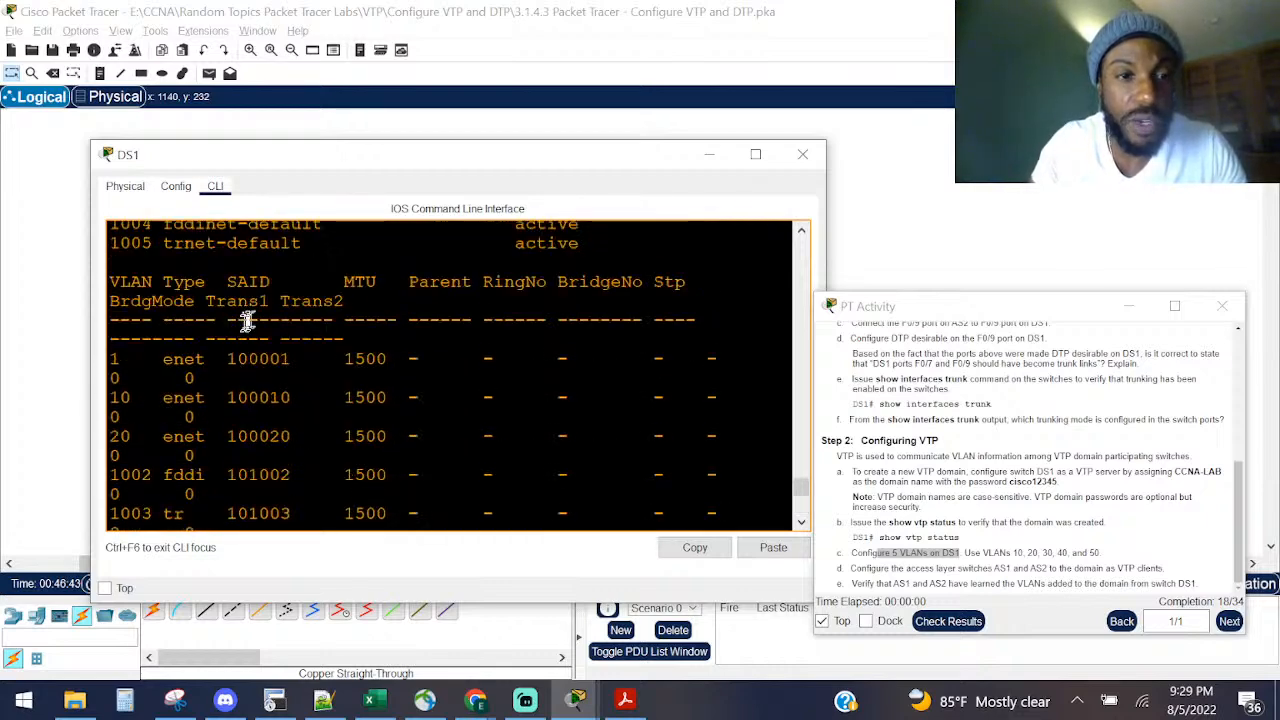
{"action": "scroll", "coordinate": [240, 328], "scroll_direction": "down", "scroll_amount": 10}
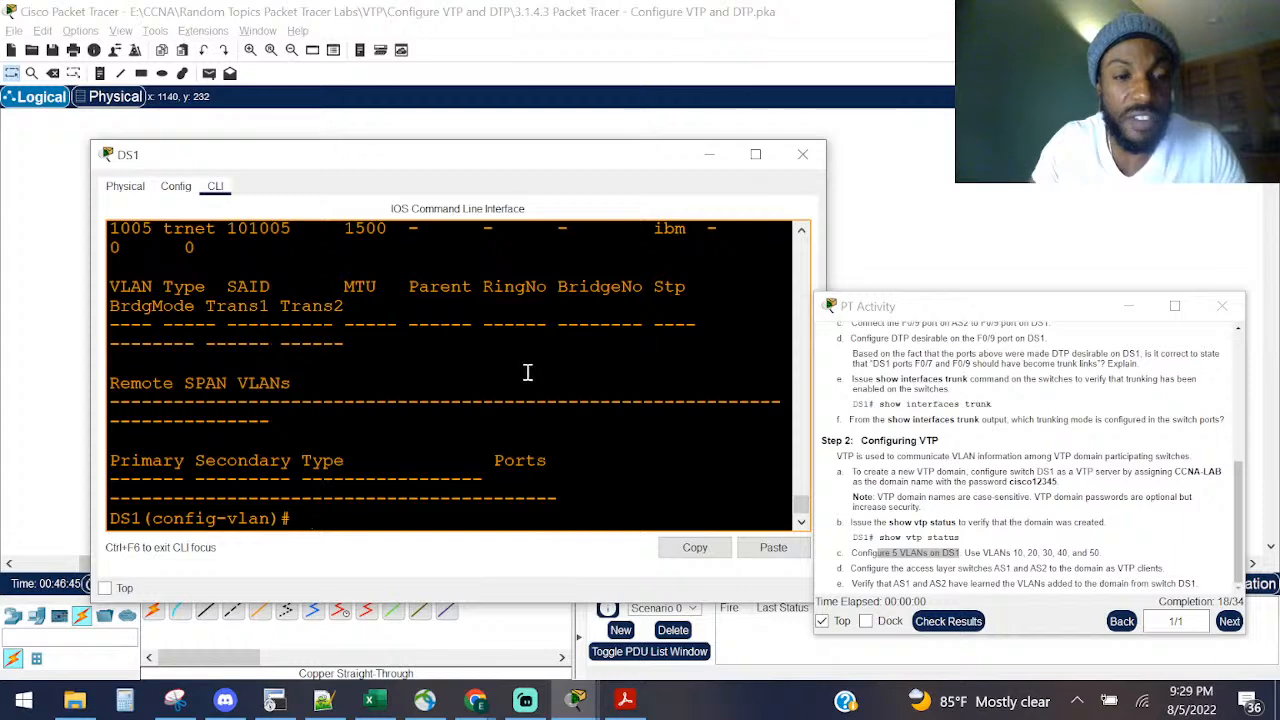
{"action": "key", "text": "Return"}
{"action": "key", "text": "Return"}
{"action": "key", "text": "Return"}
{"action": "key", "text": "Return"}
{"action": "key", "text": "Return"}
{"action": "key", "text": "Return"}
{"action": "key", "text": "Return"}
{"action": "scroll", "coordinate": [486, 371], "scroll_direction": "up", "scroll_amount": 5}
{"action": "scroll", "coordinate": [250, 355], "scroll_direction": "up", "scroll_amount": 5}
{"action": "scroll", "coordinate": [257, 349], "scroll_direction": "up", "scroll_amount": 2}
{"action": "scroll", "coordinate": [223, 371], "scroll_direction": "down", "scroll_amount": 12}
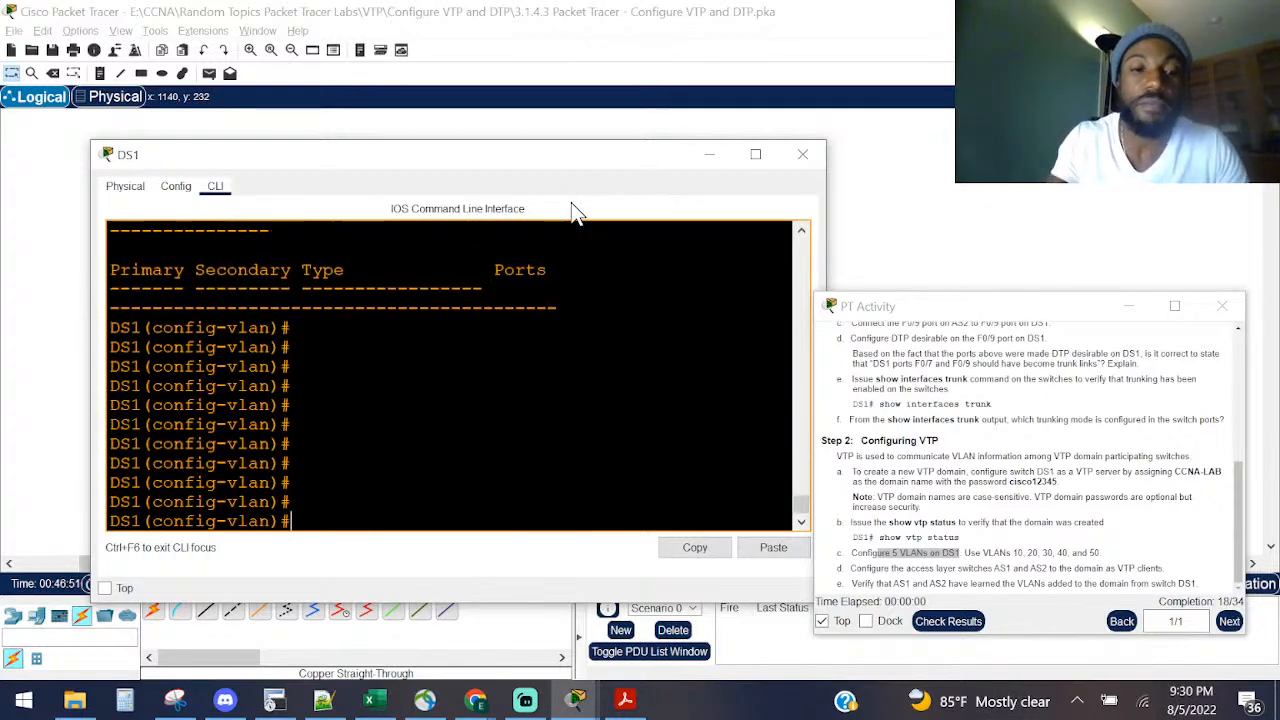
Step: Create VLANs 30, 40 and 50 on DS1
{"action": "type", "text": "vlan 30"}
{"action": "key", "text": "Return"}
{"action": "type", "text": "vlan 40"}
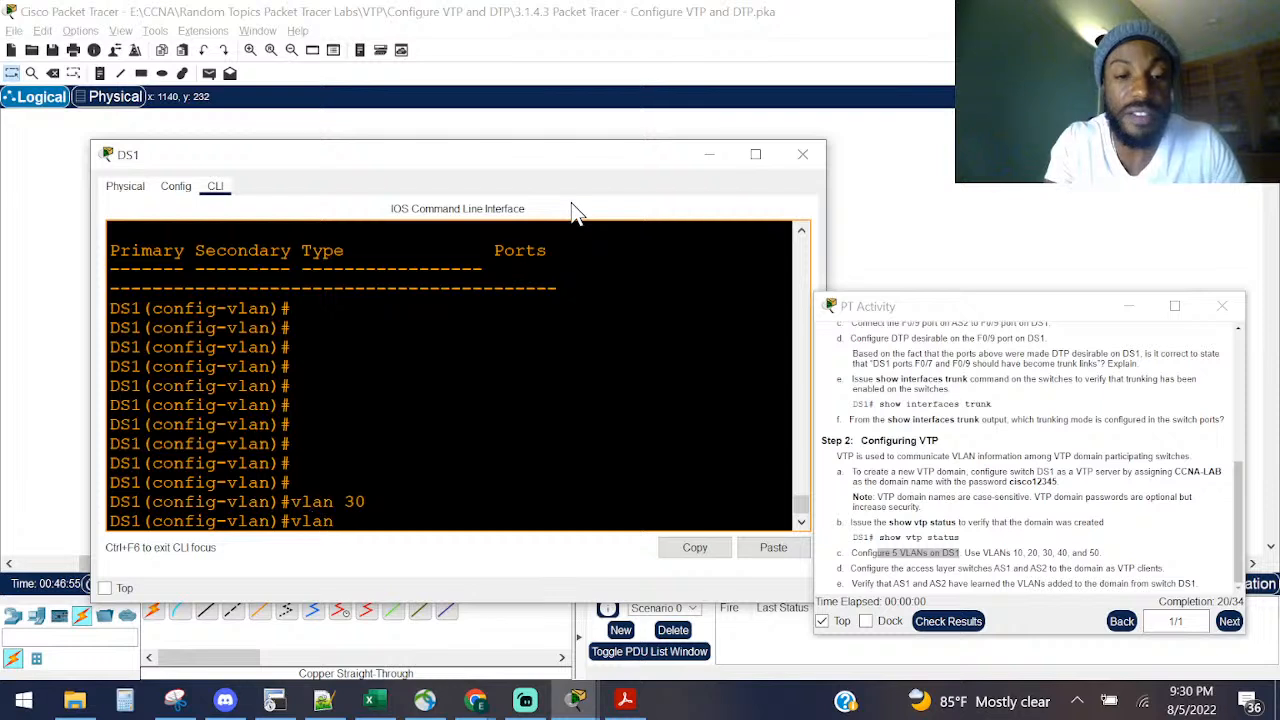
{"action": "key", "text": "Return"}
{"action": "type", "text": "vlan 50"}
{"action": "key", "text": "Return"}
Step: Leave configuration mode and verify VLANs 10–50 with 'show vlan brief'
{"action": "key", "text": "ctrl+z"}
{"action": "key", "text": "Return"}
{"action": "key", "text": "Return"}
{"action": "key", "text": "Return"}
{"action": "type", "text": "sho vlan brie"}
{"action": "key", "text": "Return"}
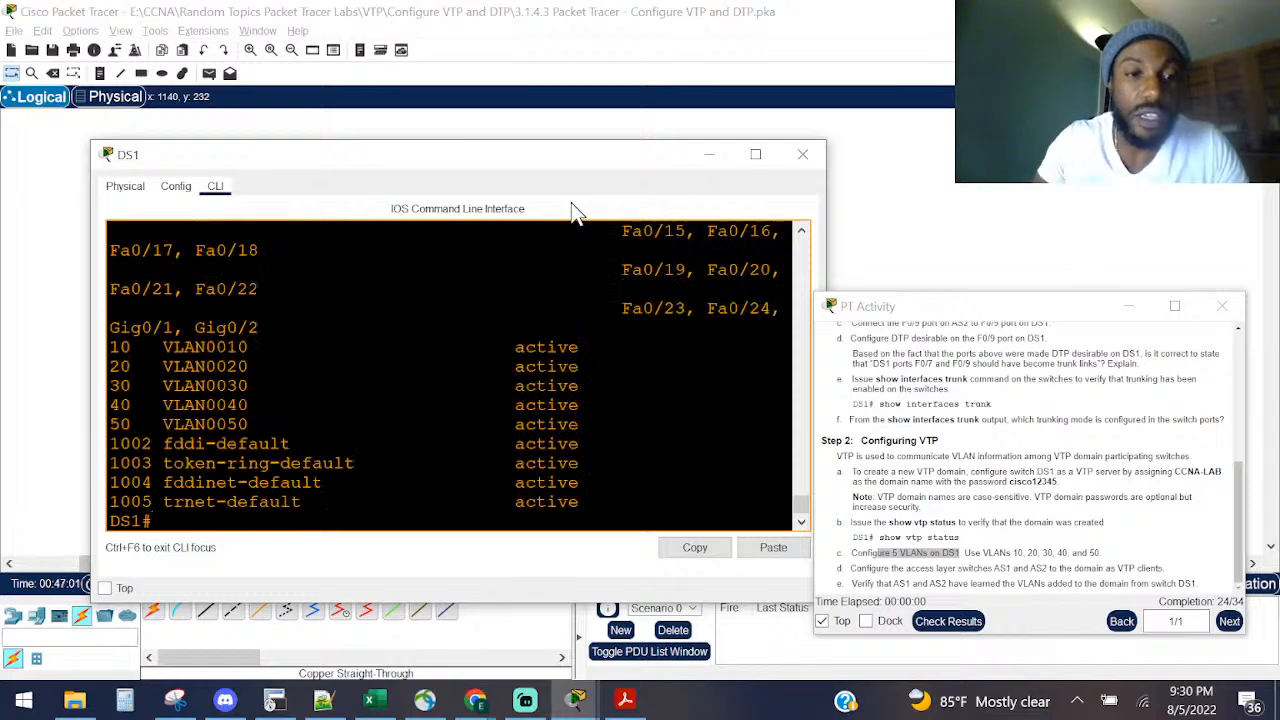
{"action": "left_click_drag", "start_coordinate": [288, 405], "coordinate": [110, 347]}
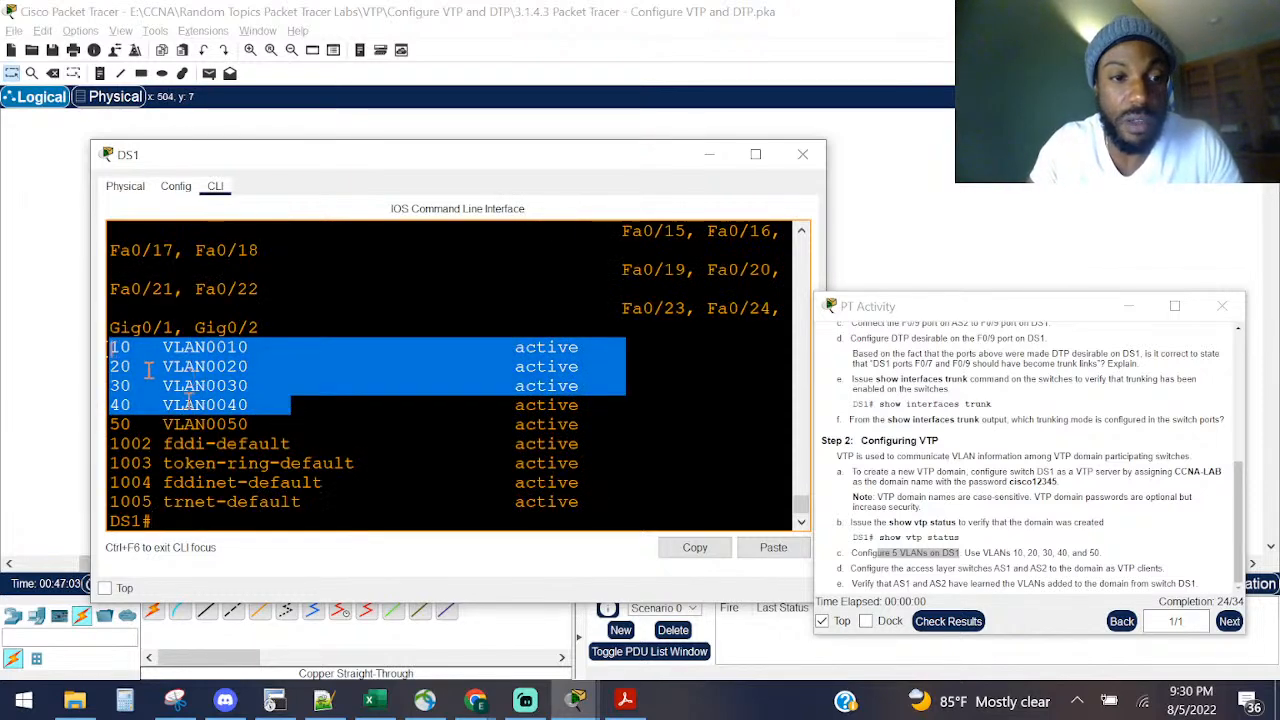
{"action": "left_click_drag", "start_coordinate": [257, 423], "coordinate": [86, 330]}
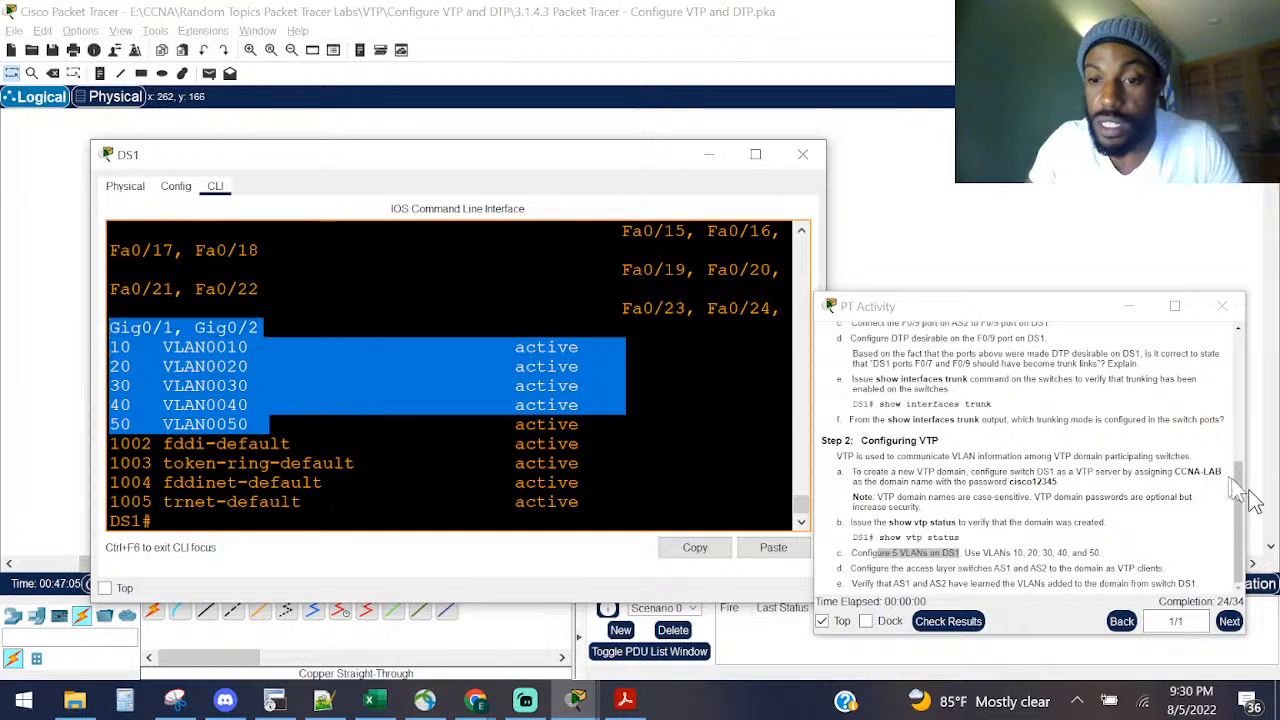
Step: Close DS1's console after reviewing the lab step for making AS1 and AS2 VTP clients
{"action": "left_click", "coordinate": [1031, 517]}
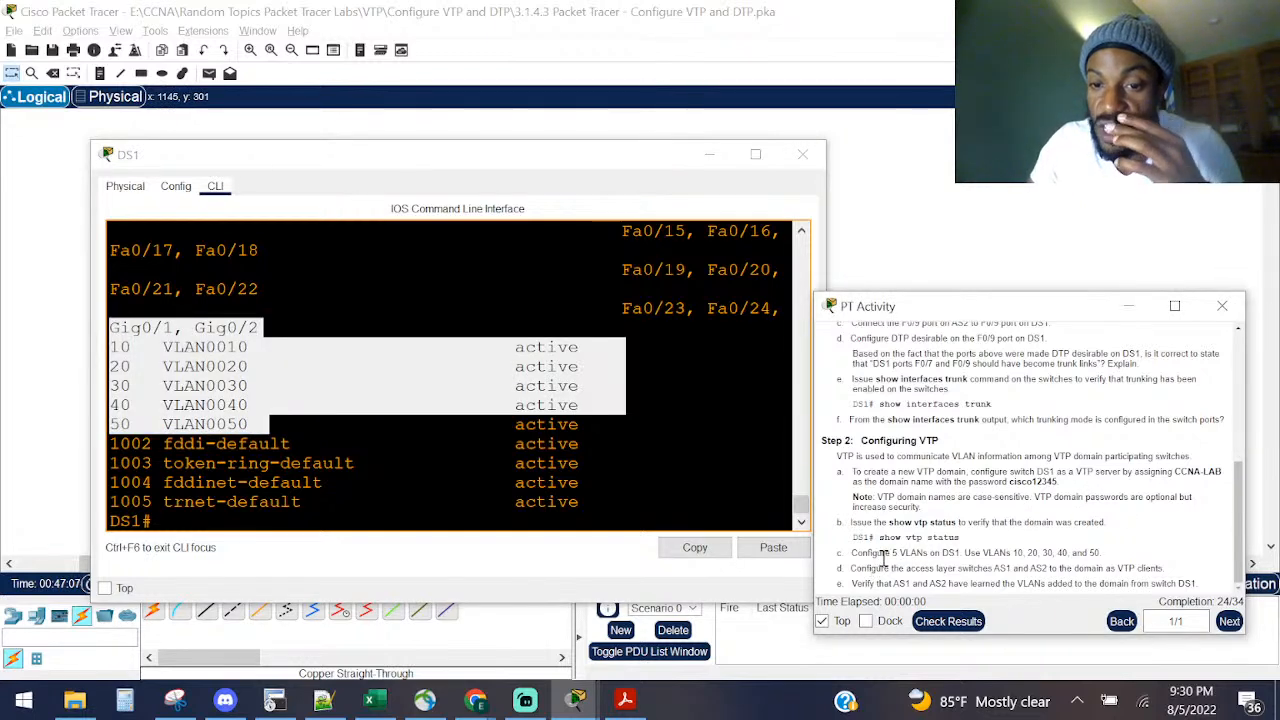
{"action": "left_click_drag", "start_coordinate": [884, 568], "coordinate": [1163, 567]}
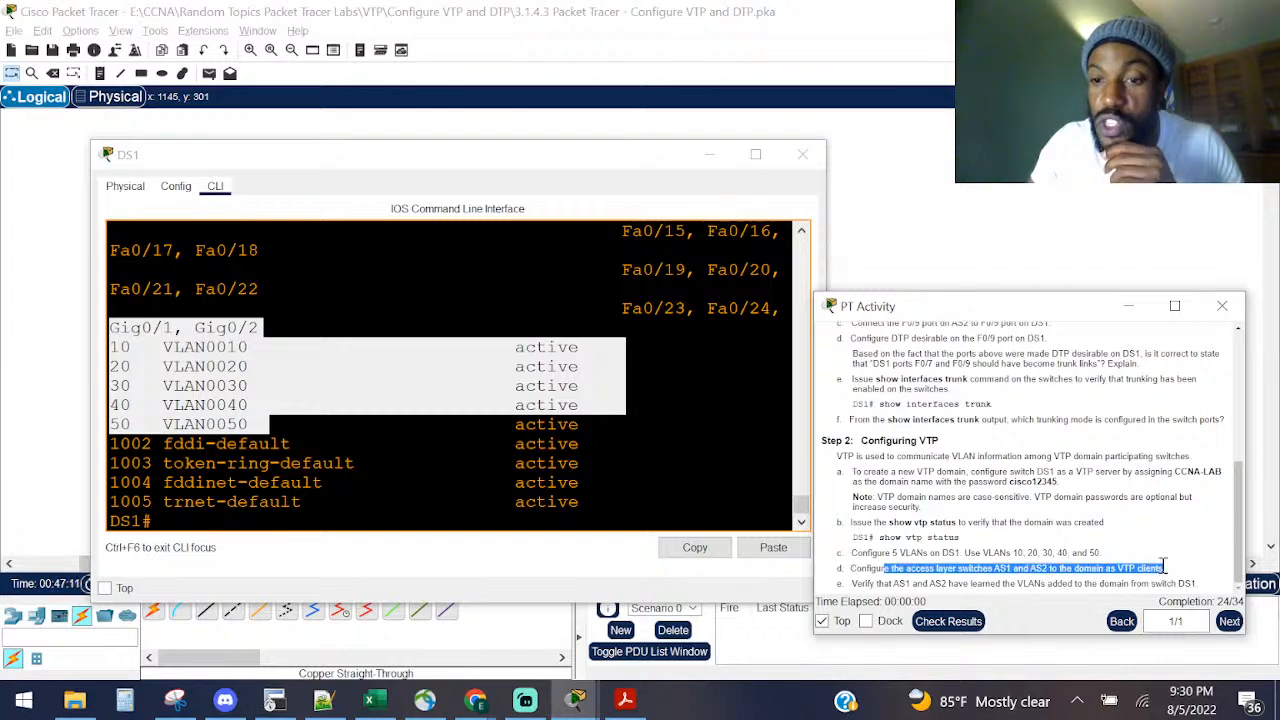
{"action": "left_click", "coordinate": [709, 154]}
{"action": "left_click_drag", "start_coordinate": [443, 326], "coordinate": [134, 258]}
{"action": "left_click_drag", "start_coordinate": [8, 418], "coordinate": [650, 510]}
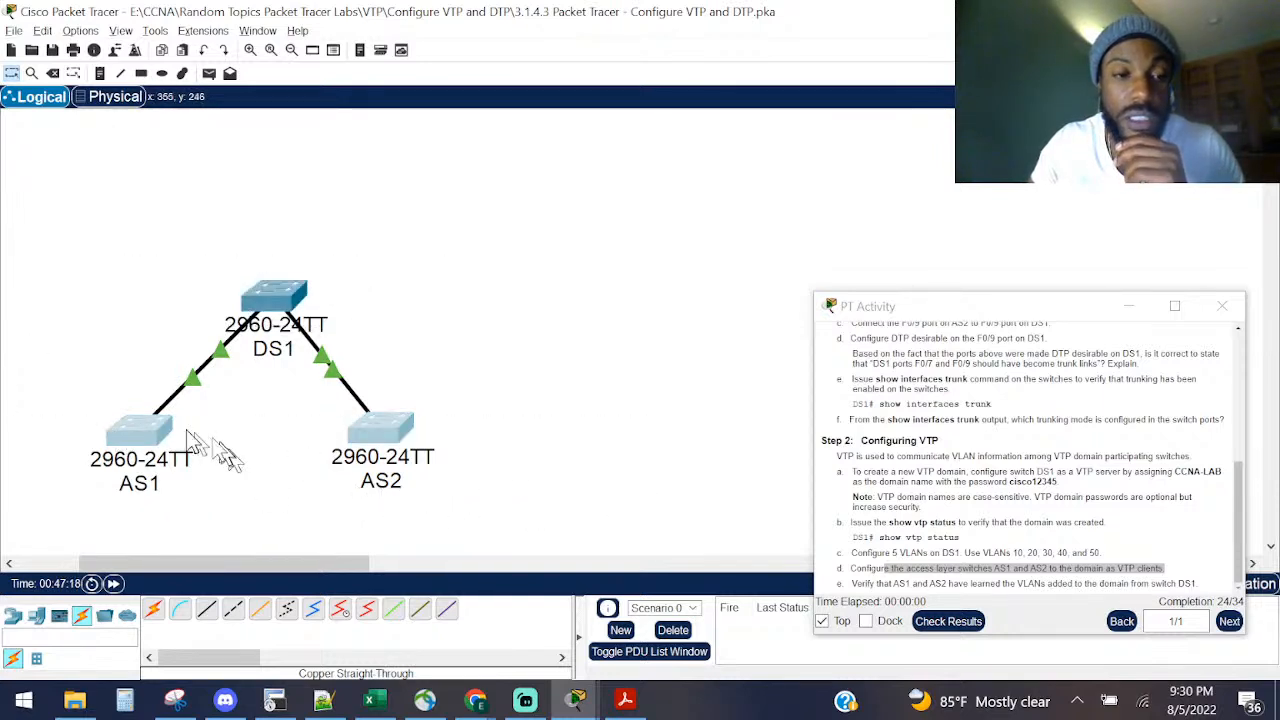
Step: Open AS1's console and enter privileged mode with 'enable'
{"action": "left_click", "coordinate": [119, 435]}
{"action": "left_click_drag", "start_coordinate": [410, 274], "coordinate": [127, 270]}
{"action": "left_click_drag", "start_coordinate": [431, 120], "coordinate": [336, 155]}
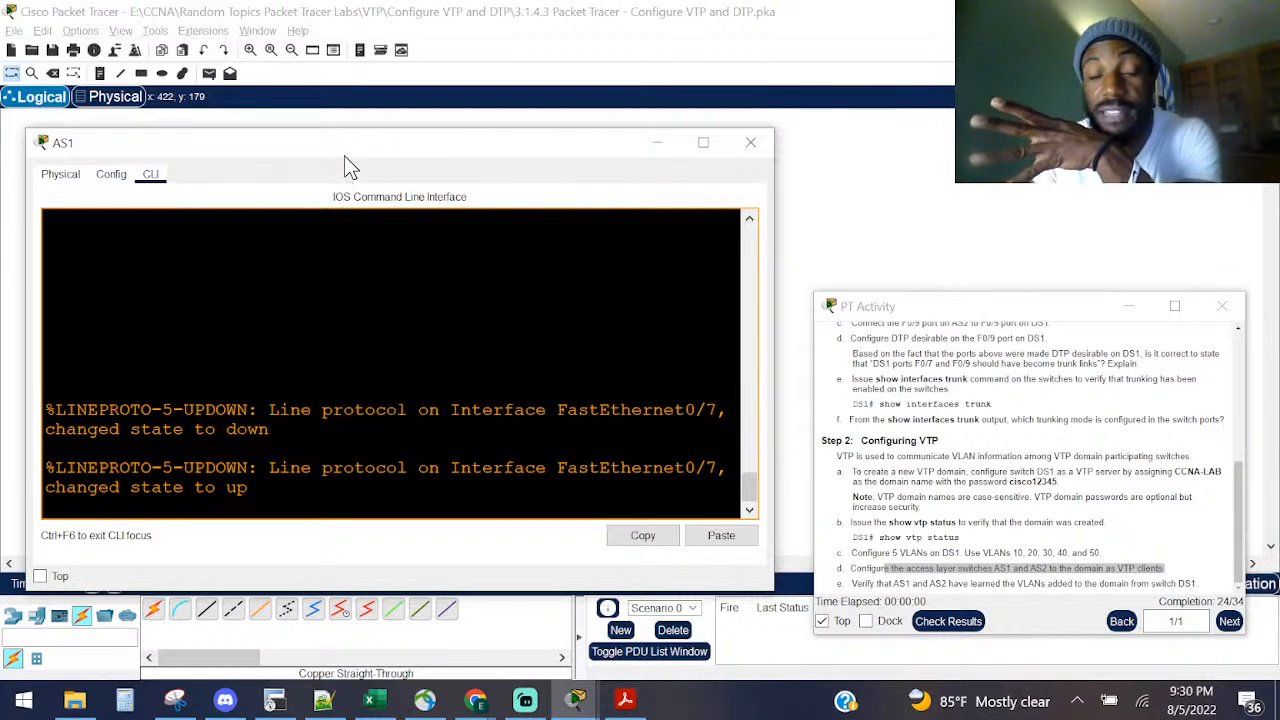
{"action": "key", "text": "Return"}
{"action": "key", "text": "Return"}
{"action": "key", "text": "Return"}
{"action": "type", "text": "ena"}
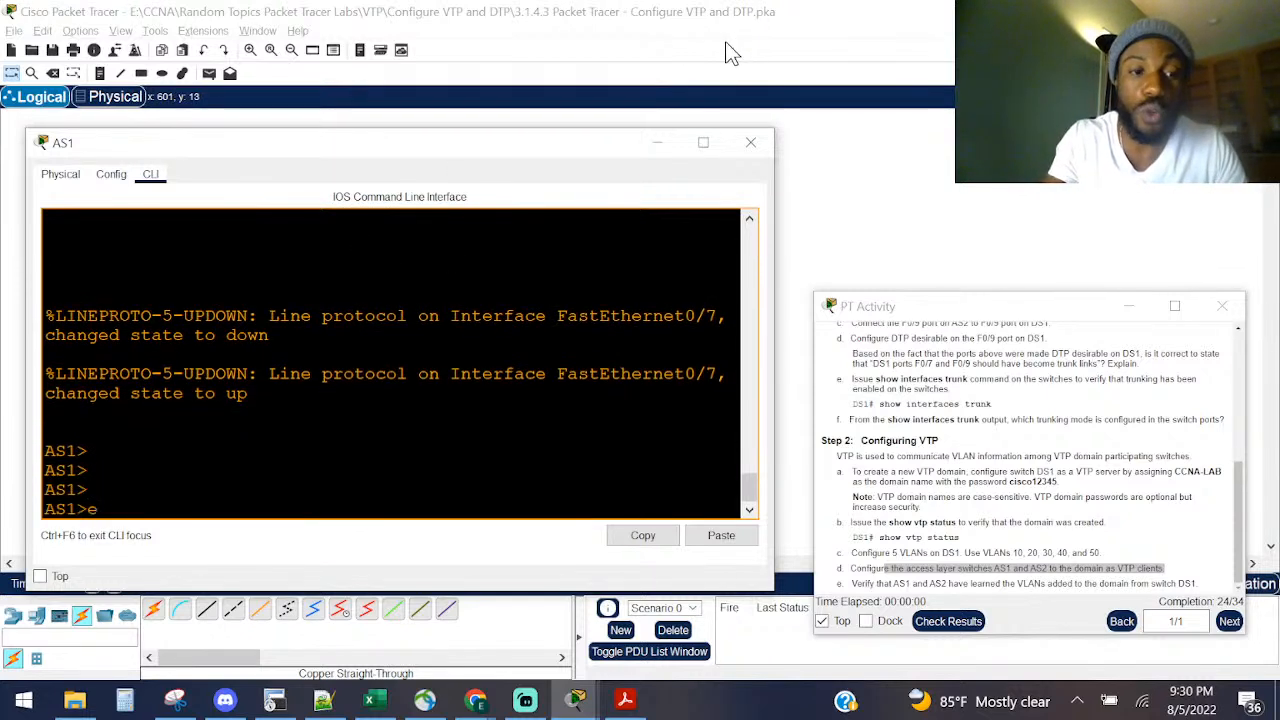
{"action": "key", "text": "Return"}
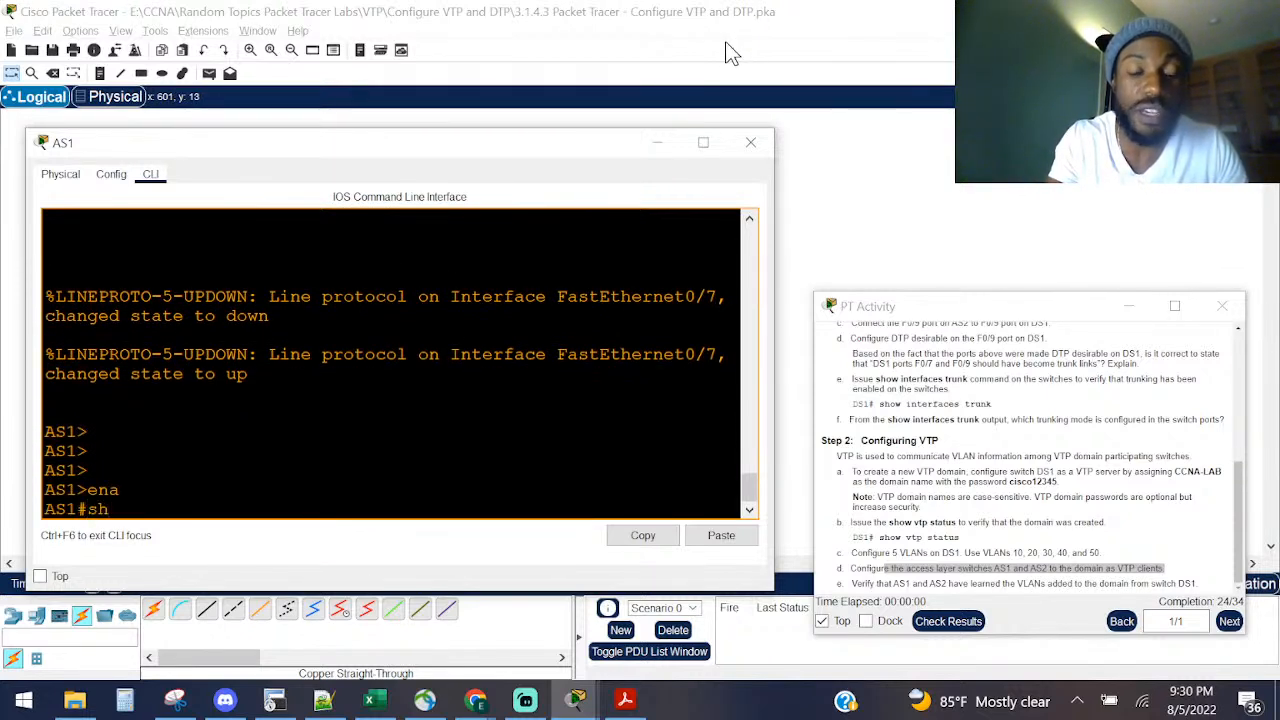
Step: Run 'show vlan' on AS1, showing only default VLANs 1 and 1002–1005
{"action": "type", "text": "sh vla"}
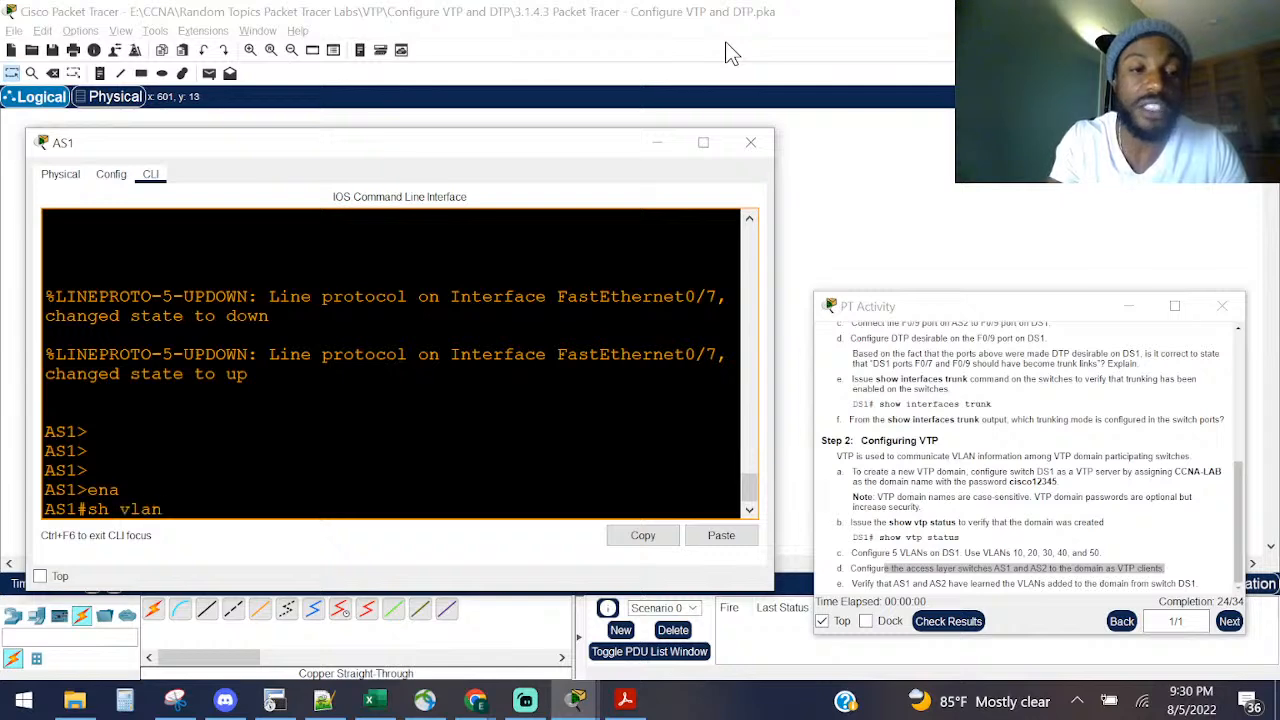
{"action": "type", "text": "n"}
{"action": "key", "text": "Return"}
{"action": "key", "text": "space"}
{"action": "scroll", "coordinate": [311, 336], "scroll_direction": "up", "scroll_amount": 3}
{"action": "scroll", "coordinate": [311, 336], "scroll_direction": "up", "scroll_amount": 2}
{"action": "scroll", "coordinate": [300, 349], "scroll_direction": "down", "scroll_amount": 1}
{"action": "left_click_drag", "start_coordinate": [365, 458], "coordinate": [30, 285]}
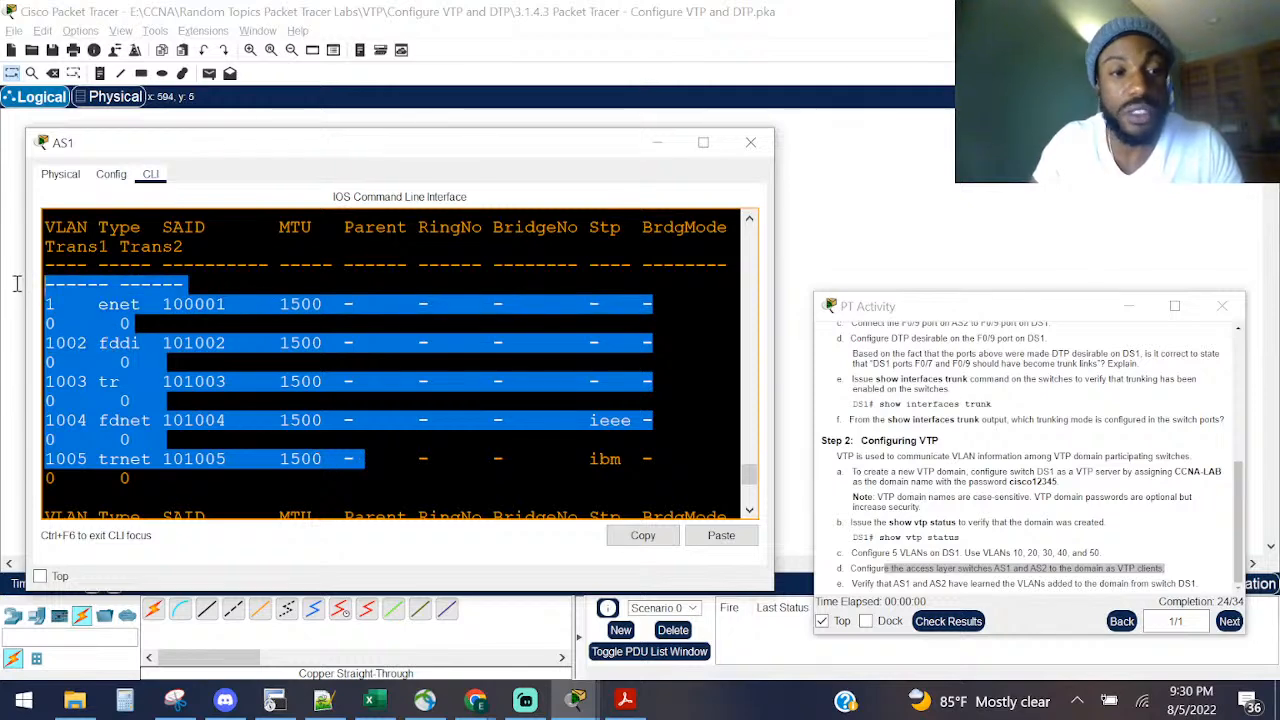
{"action": "scroll", "coordinate": [206, 354], "scroll_direction": "down", "scroll_amount": 4}
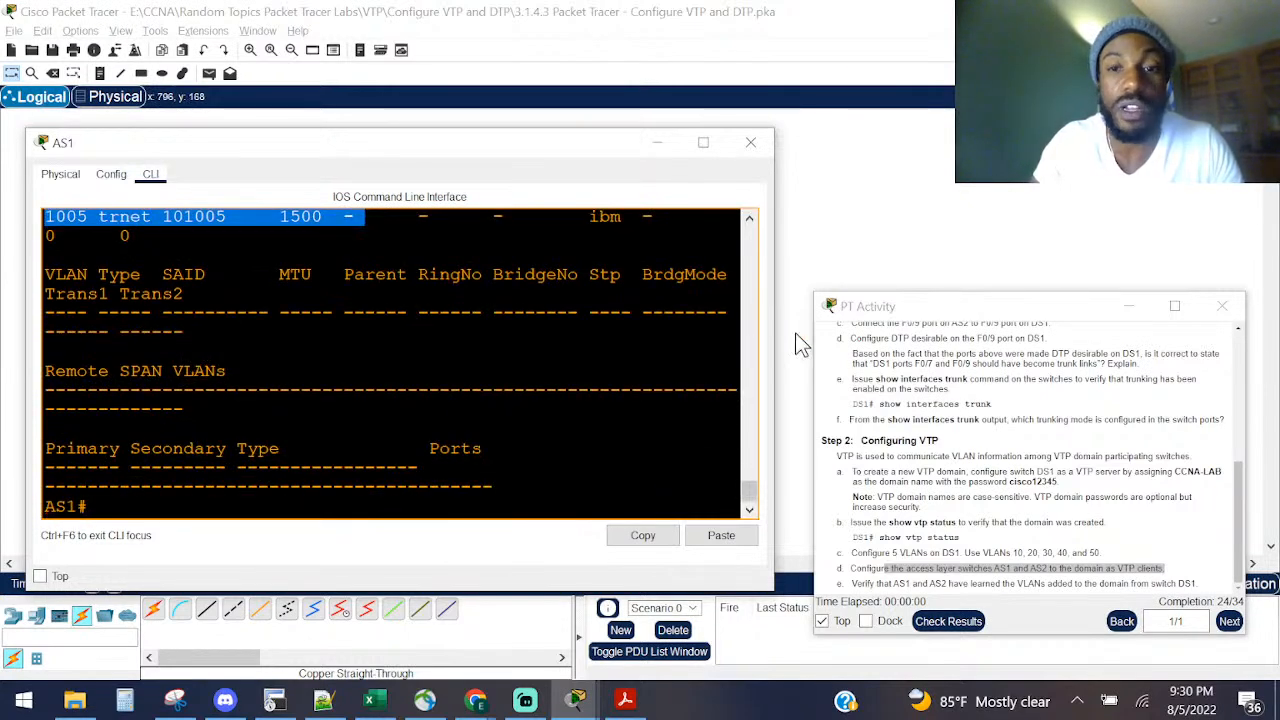
{"action": "left_click", "coordinate": [652, 340]}
{"action": "key", "text": "Return"}
{"action": "key", "text": "Return"}
{"action": "key", "text": "Return"}
{"action": "key", "text": "Return"}
{"action": "key", "text": "Return"}
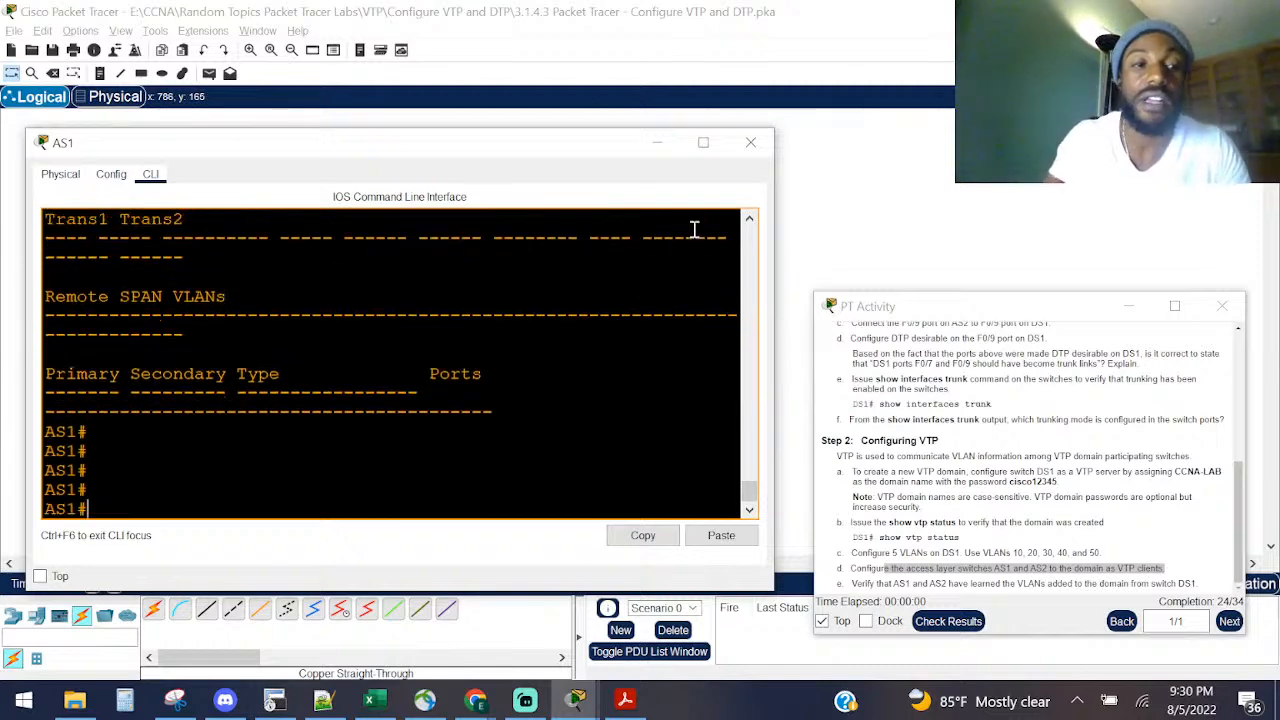
Step: Set AS1 to VTP client mode with 'vtp mode client' from global configuration
{"action": "type", "text": "conf"}
{"action": "key", "text": "Tab"}
{"action": "type", "text": "t"}
{"action": "key", "text": "Tab"}
{"action": "key", "text": "Return"}
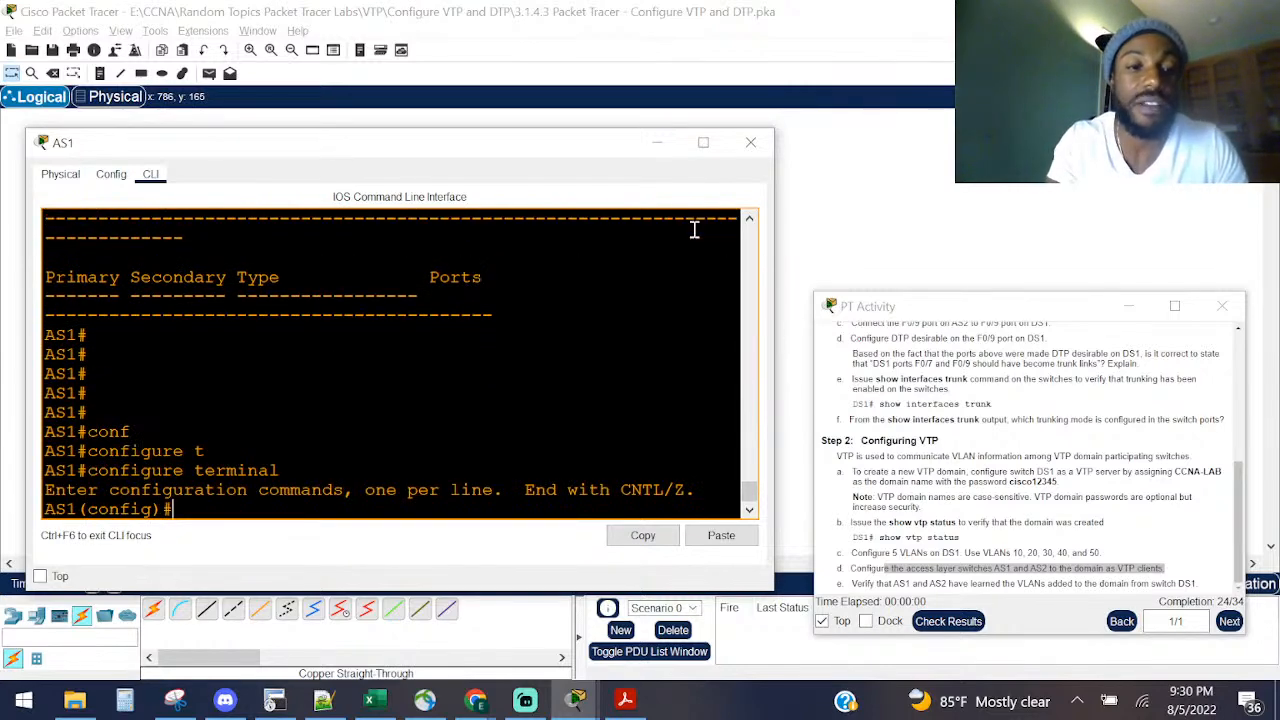
{"action": "type", "text": "vl"}
{"action": "key", "text": "Tab"}
{"action": "key", "text": "BackSpace"}
{"action": "key", "text": "BackSpace"}
{"action": "key", "text": "BackSpace"}
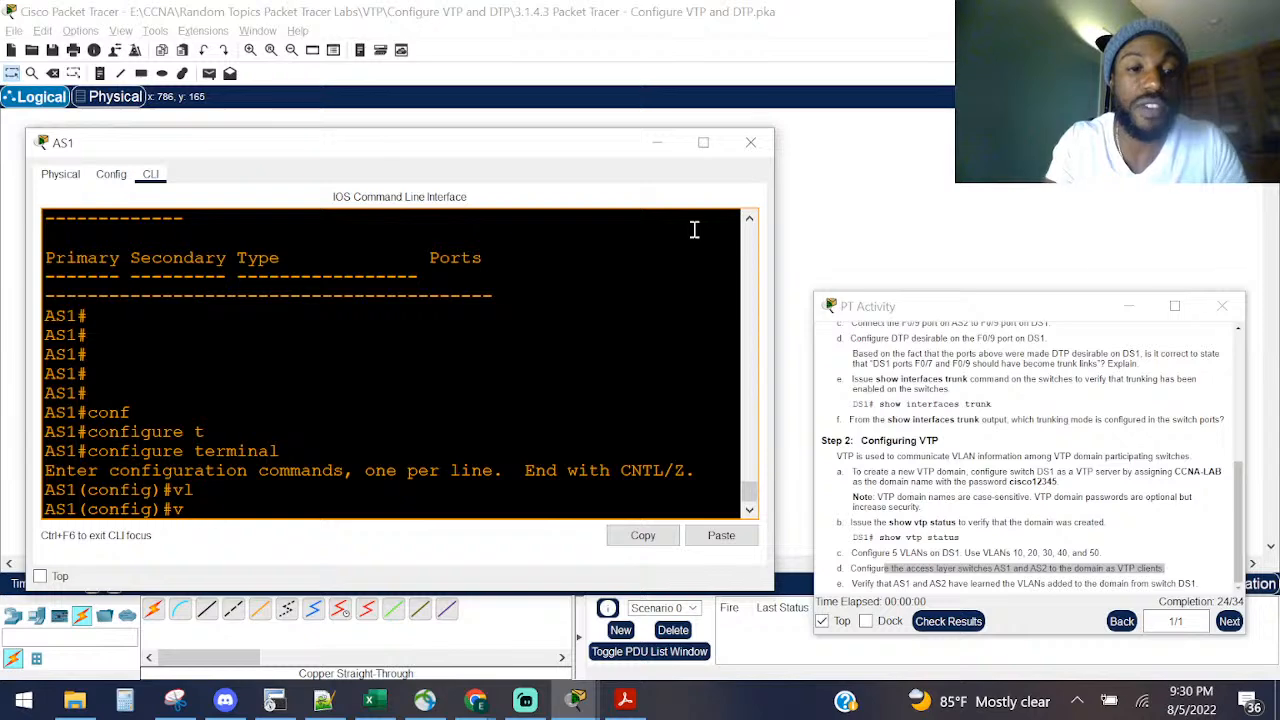
{"action": "key", "text": "BackSpace"}
{"action": "type", "text": "t"}
{"action": "key", "text": "Tab"}
{"action": "type", "text": "mo"}
{"action": "key", "text": "Tab"}
{"action": "type", "text": "c"}
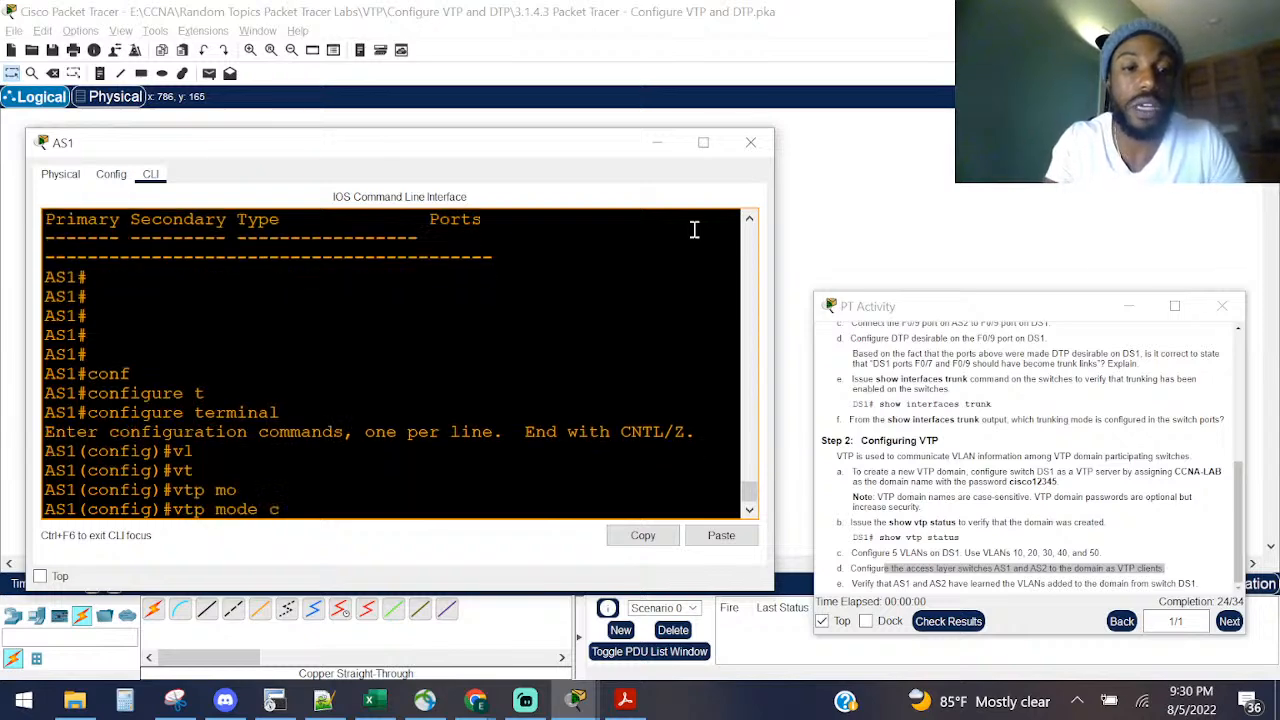
{"action": "type", "text": "lient"}
{"action": "key", "text": "Return"}
Step: Check 'show vtp status' on AS1, confirming Client mode and domain CCNA-LAB
{"action": "key", "text": "ctrl+z"}
{"action": "key", "text": "Return"}
{"action": "key", "text": "Return"}
{"action": "key", "text": "Return"}
{"action": "key", "text": "Return"}
{"action": "key", "text": "Return"}
{"action": "type", "text": "sho "}
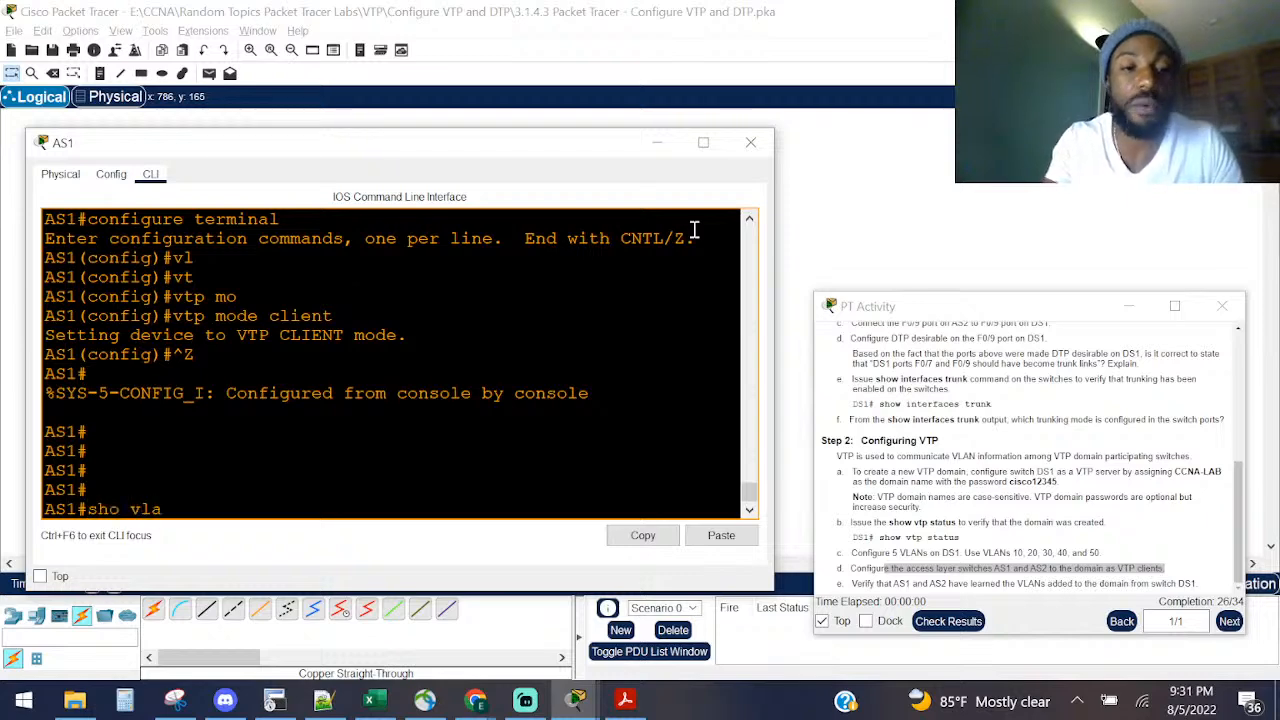
{"action": "type", "text": "vtp status"}
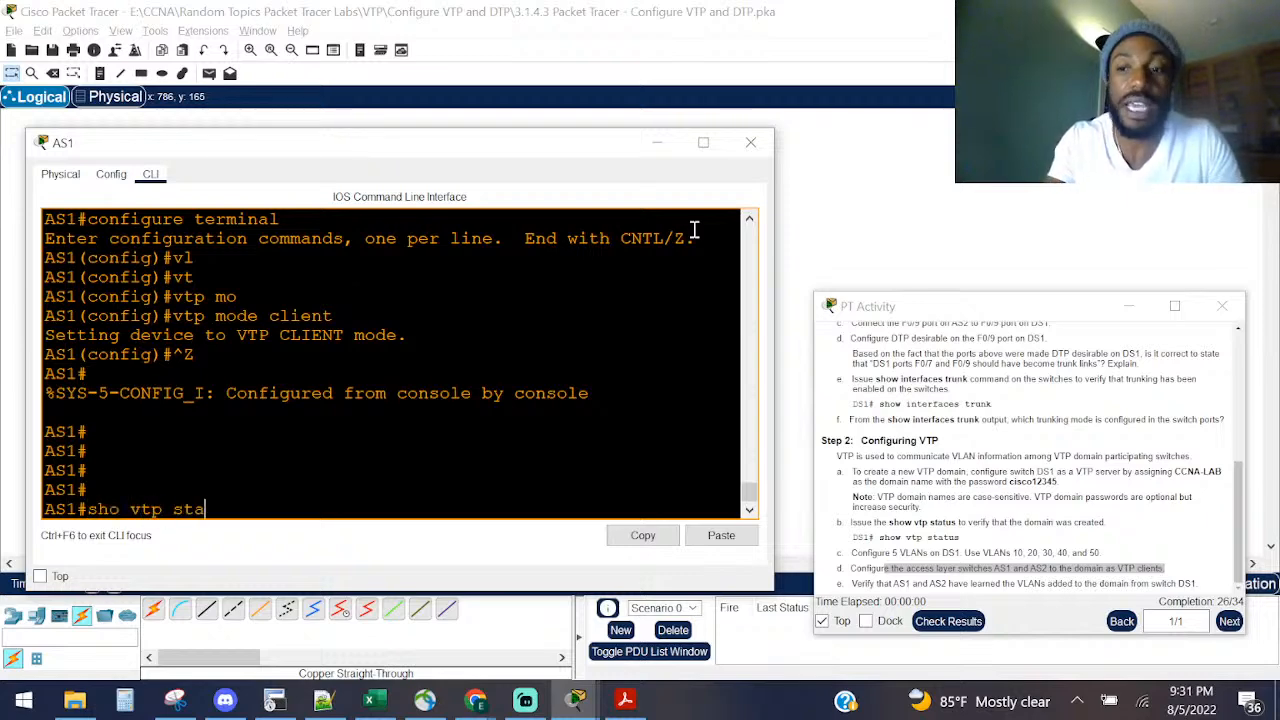
{"action": "key", "text": "Return"}
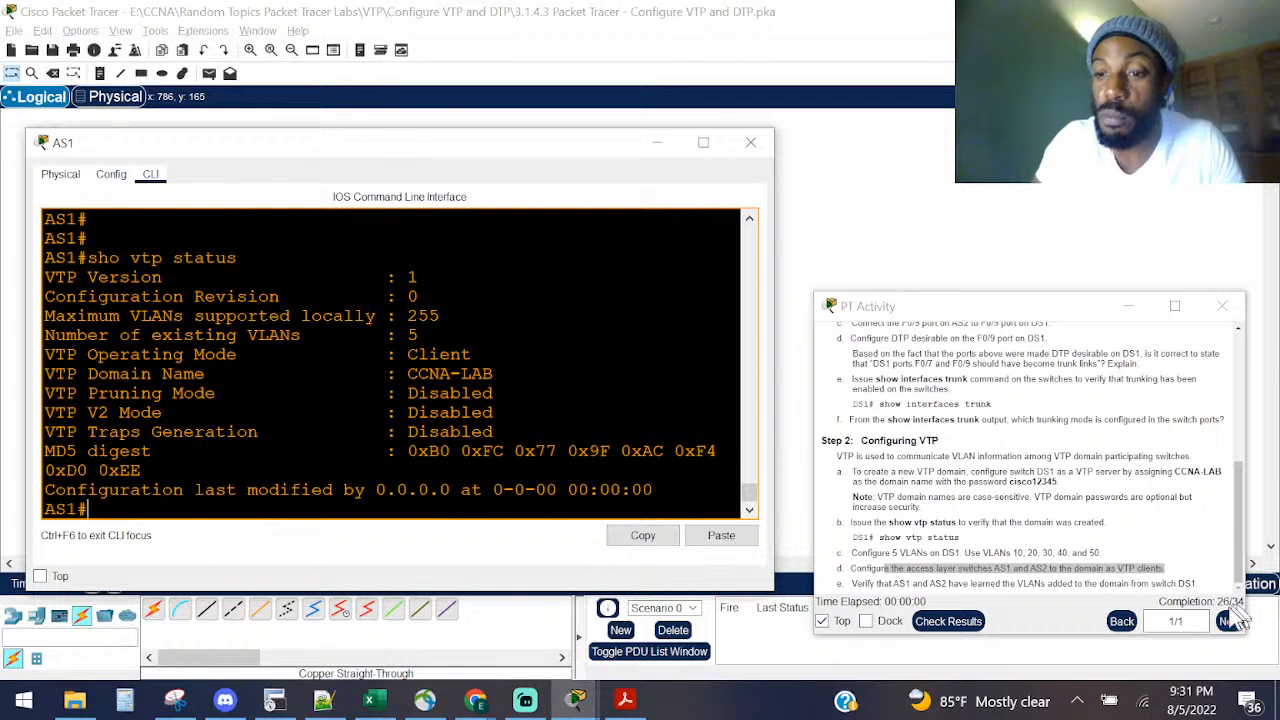
{"action": "left_click_drag", "start_coordinate": [478, 356], "coordinate": [412, 336]}
{"action": "right_click", "coordinate": [447, 378]}
{"action": "left_click", "coordinate": [488, 392]}
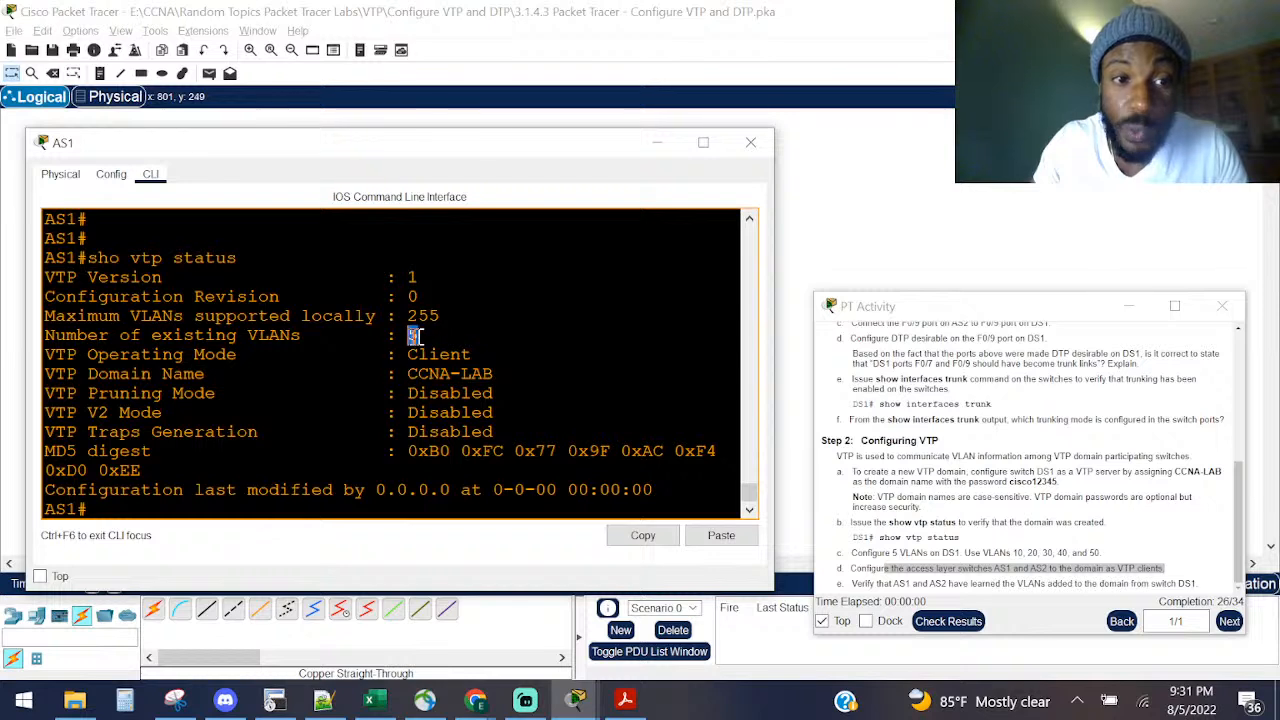
{"action": "key", "text": "ctrl+z"}
{"action": "key", "text": "ctrl+z"}
{"action": "key", "text": "ctrl+z"}
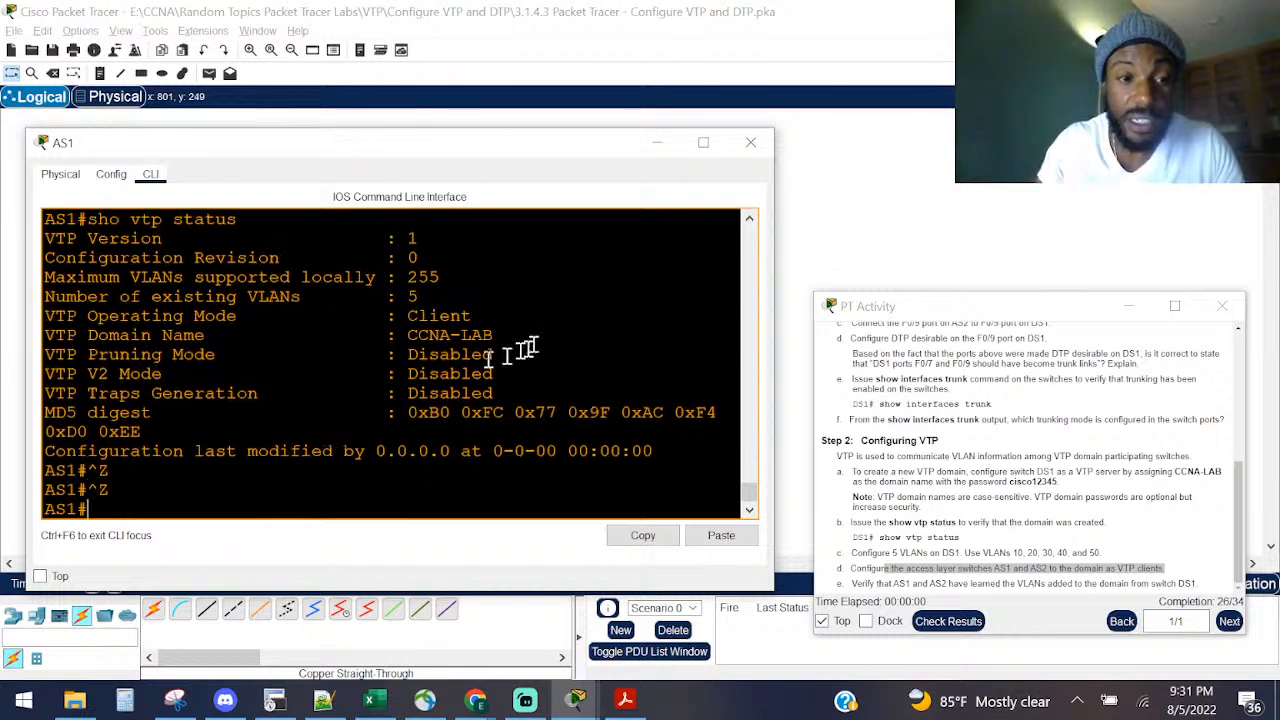
Step: List AS1's VLANs with 'show vlan brief'
{"action": "type", "text": "sh vlan brief"}
{"action": "key", "text": "Return"}
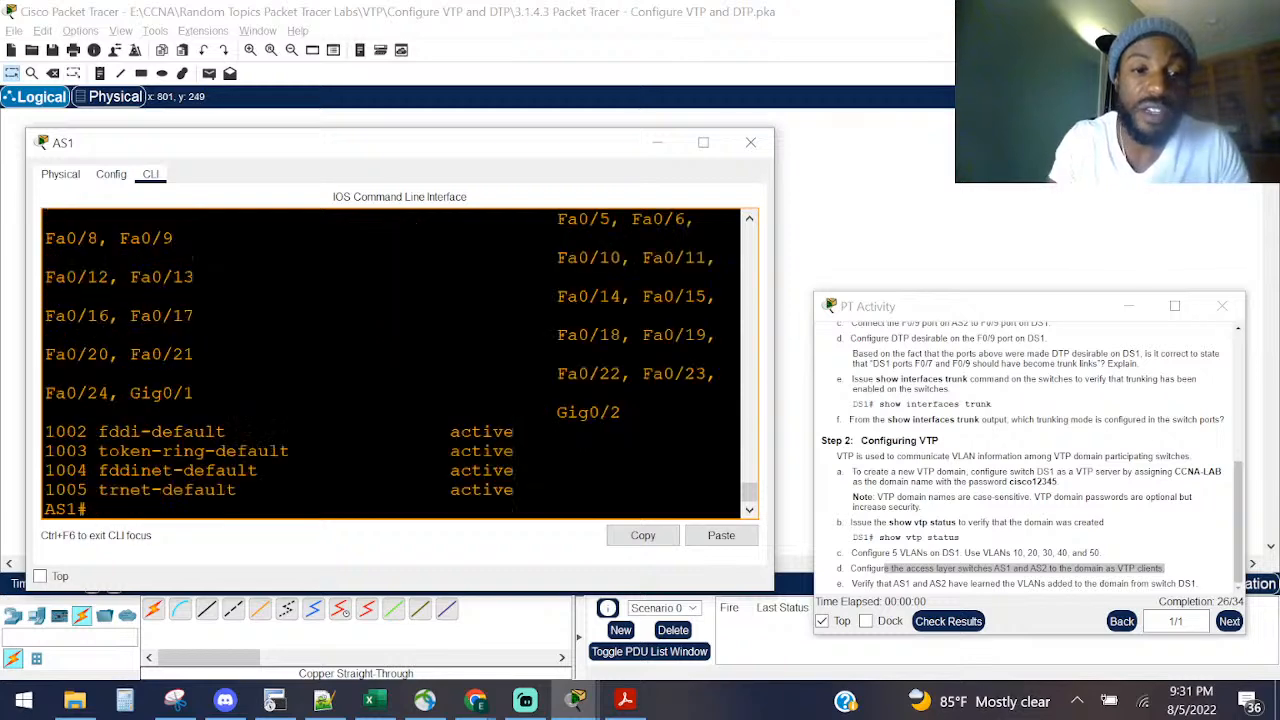
{"action": "scroll", "coordinate": [494, 357], "scroll_direction": "up", "scroll_amount": 5}
{"action": "scroll", "coordinate": [357, 320], "scroll_direction": "down", "scroll_amount": 5}
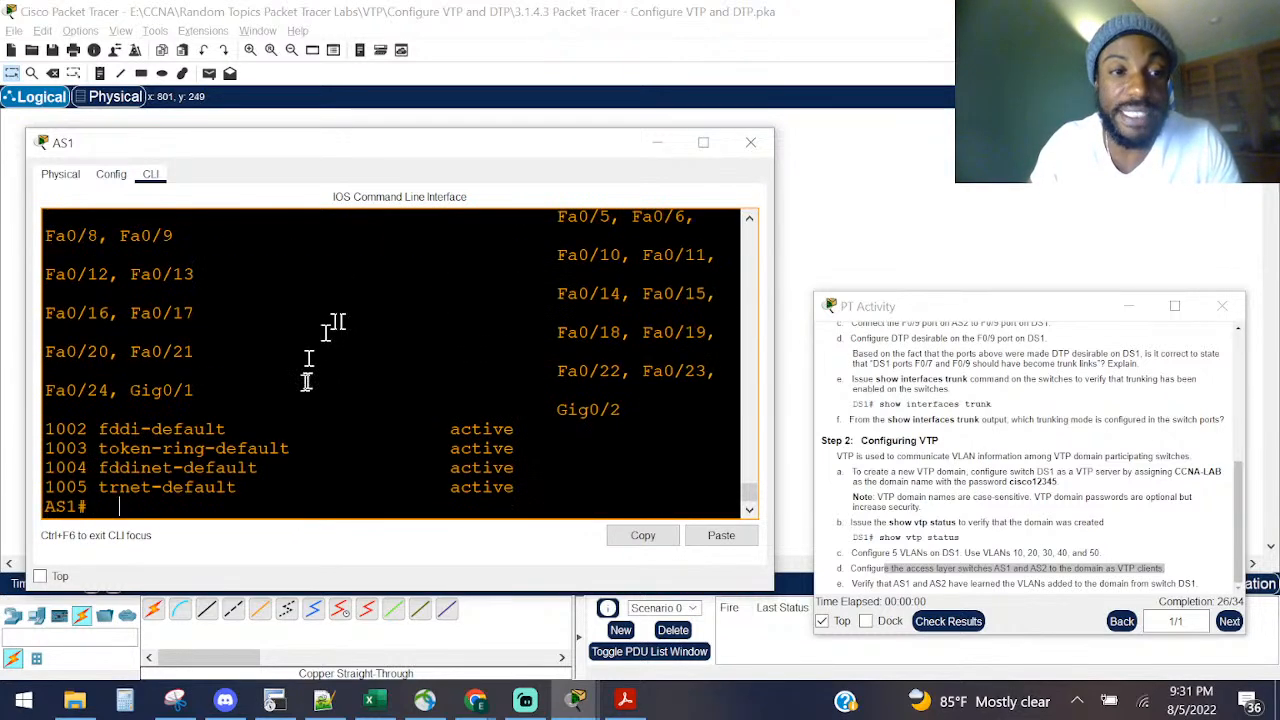
{"action": "left_click_drag", "start_coordinate": [327, 505], "coordinate": [66, 390]}
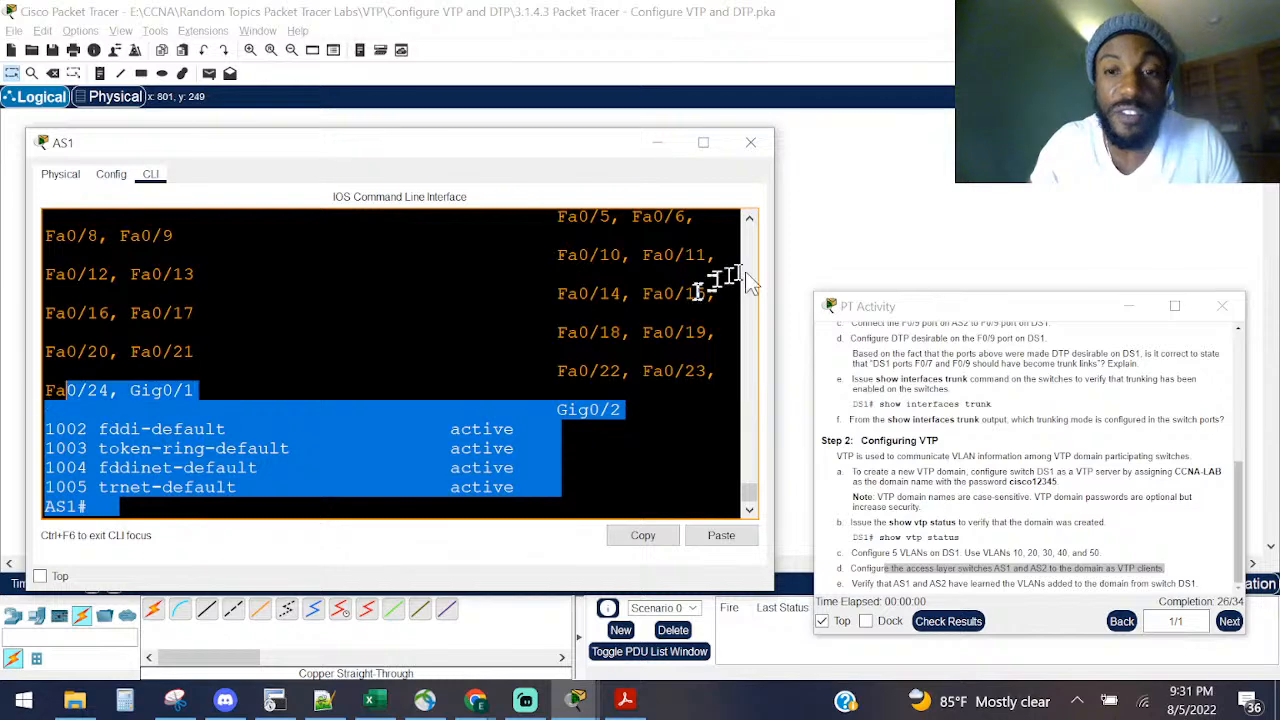
{"action": "left_click_drag", "start_coordinate": [776, 271], "coordinate": [1141, 268]}
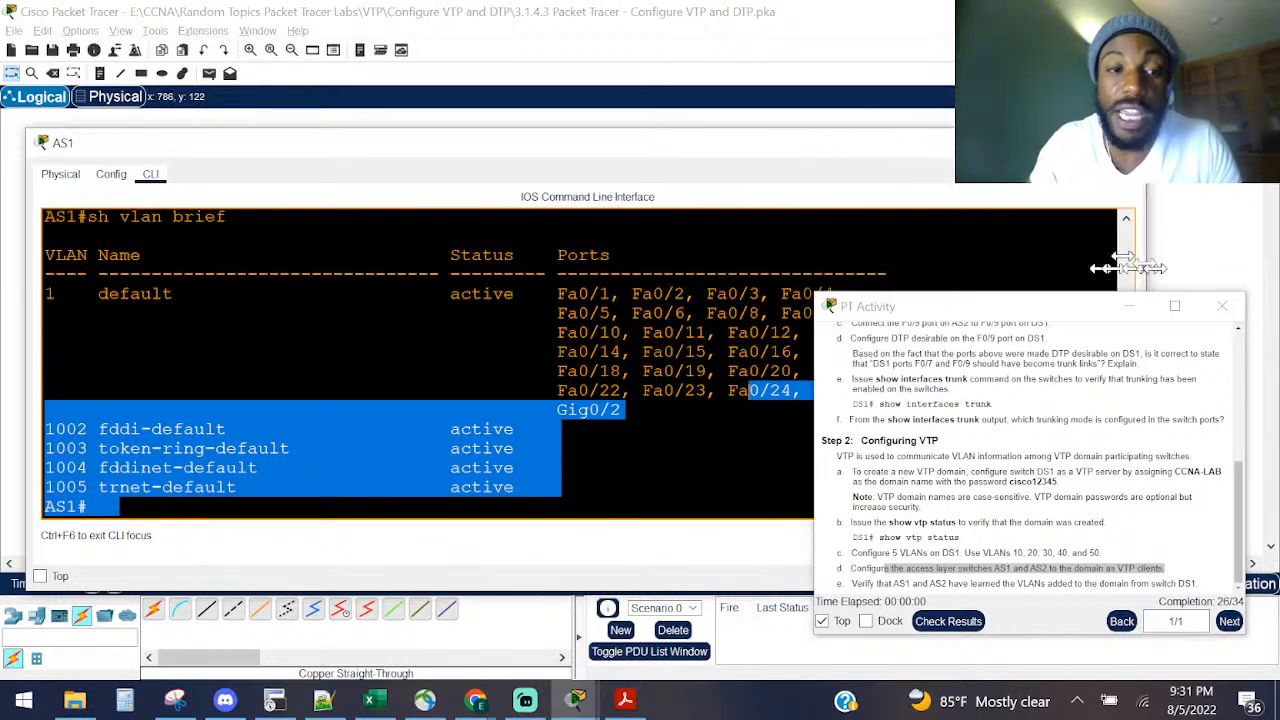
{"action": "left_click", "coordinate": [502, 328]}
{"action": "key", "text": "Return"}
{"action": "key", "text": "Return"}
{"action": "key", "text": "Return"}
{"action": "key", "text": "Return"}
{"action": "key", "text": "Return"}
Step: Re-enter global configuration mode on AS1 with 'configure terminal'
{"action": "type", "text": "co"}
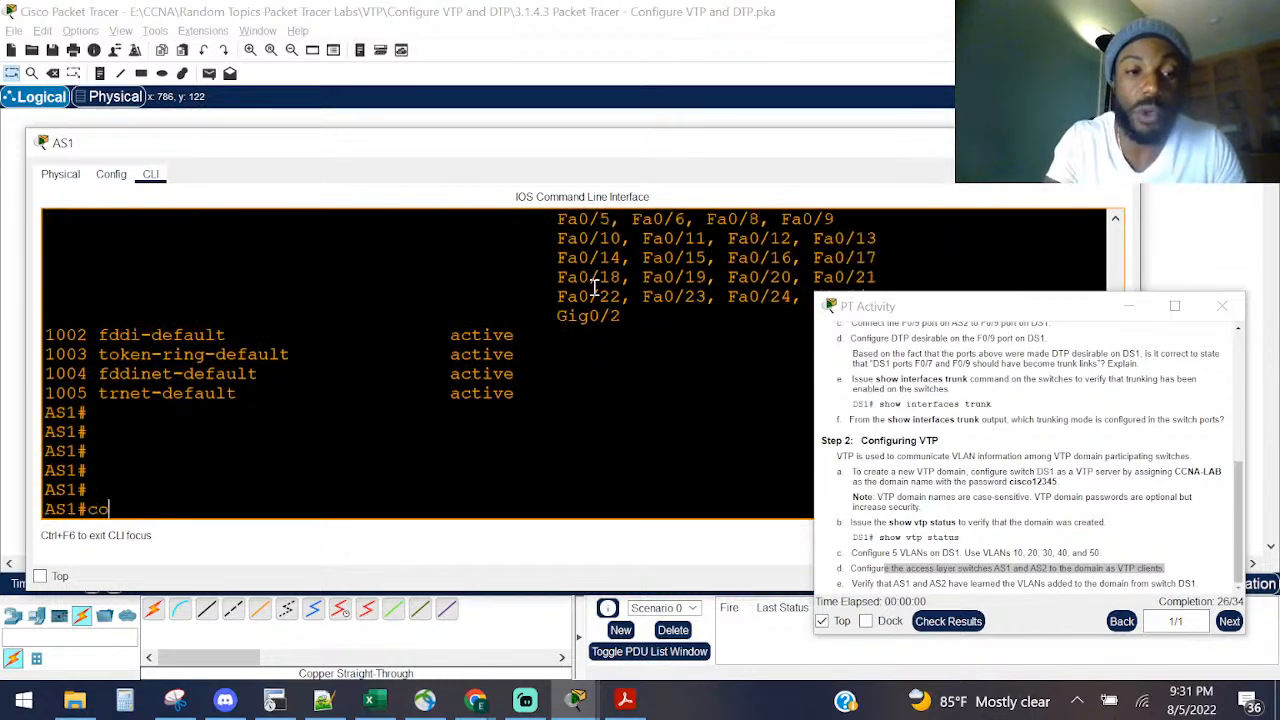
{"action": "type", "text": "nf"}
{"action": "key", "text": "Tab"}
{"action": "type", "text": "t"}
{"action": "key", "text": "Tab"}
{"action": "key", "text": "Return"}
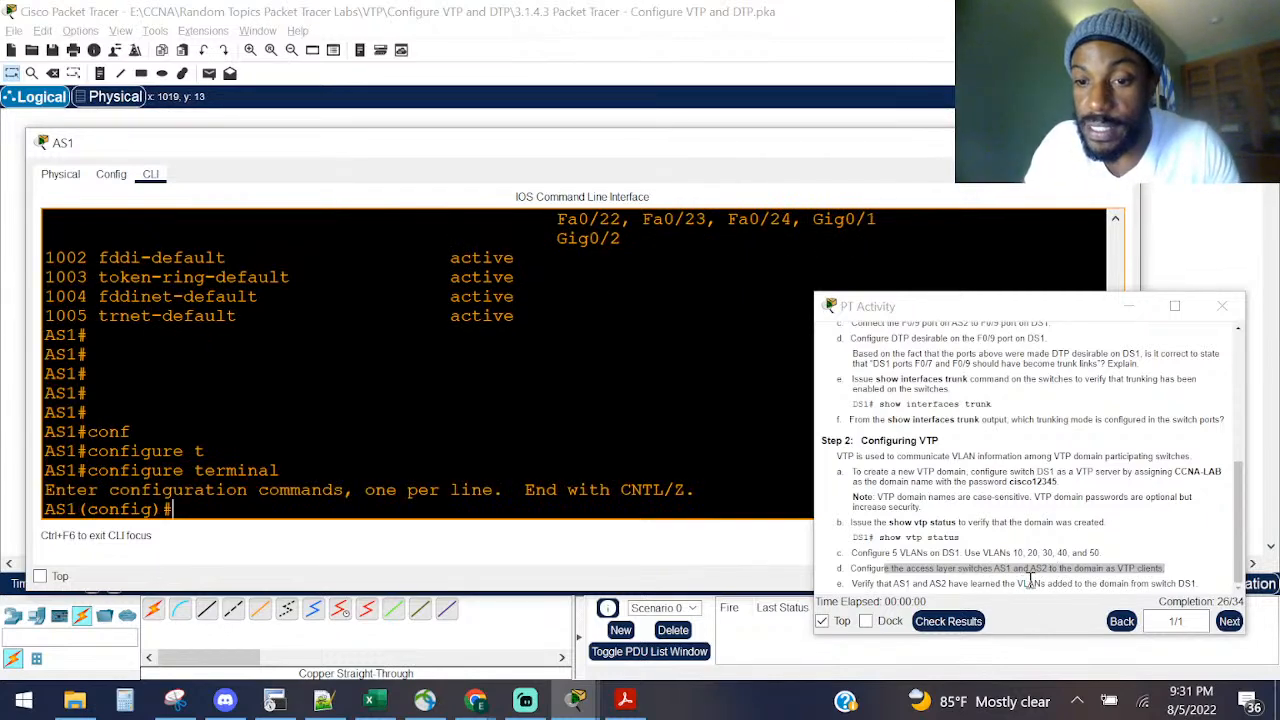
Step: Close AS1's window and open switch AS2's command line
{"action": "left_click", "coordinate": [1118, 142]}
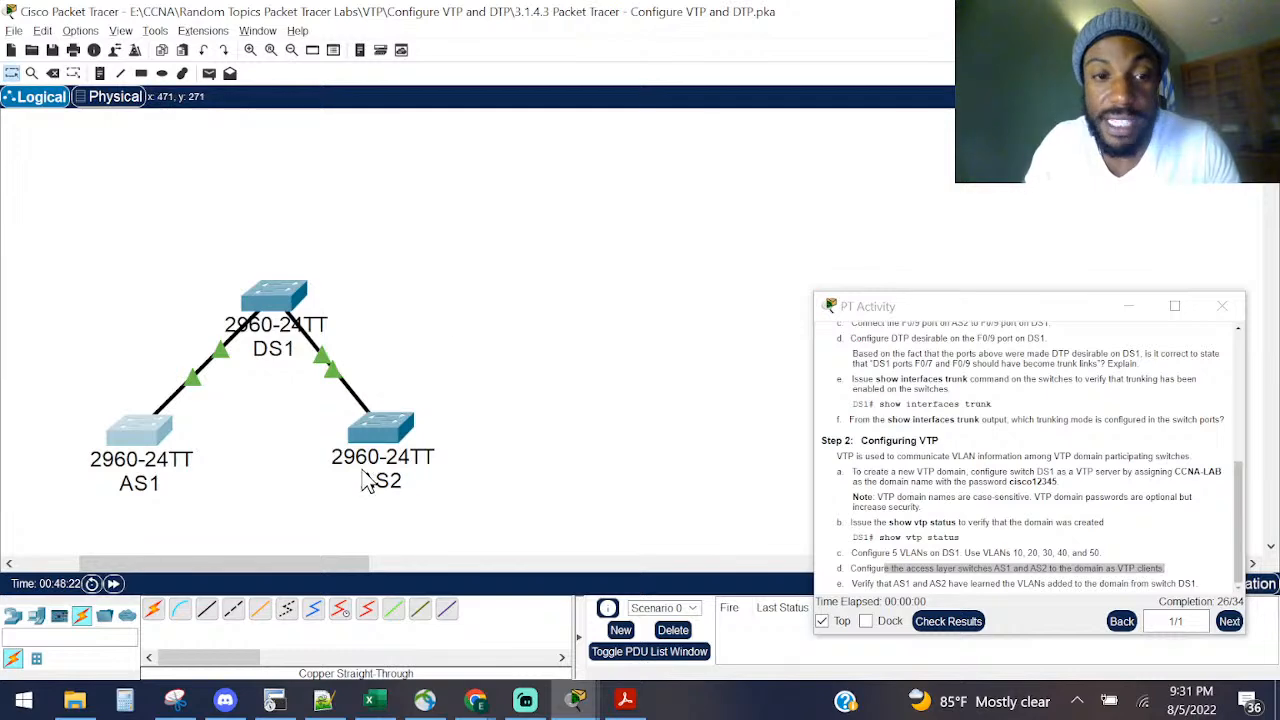
{"action": "double_click", "coordinate": [388, 422]}
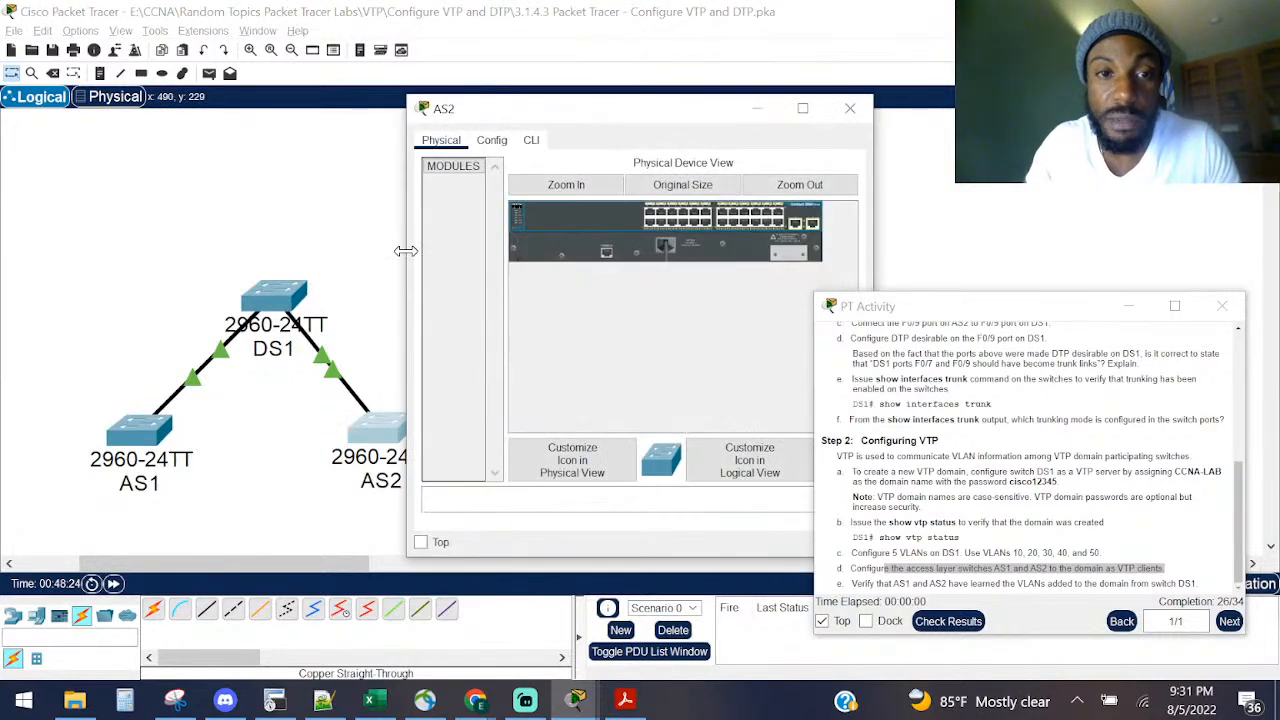
{"action": "left_click_drag", "start_coordinate": [408, 340], "coordinate": [131, 340]}
{"action": "left_click", "coordinate": [250, 141]}
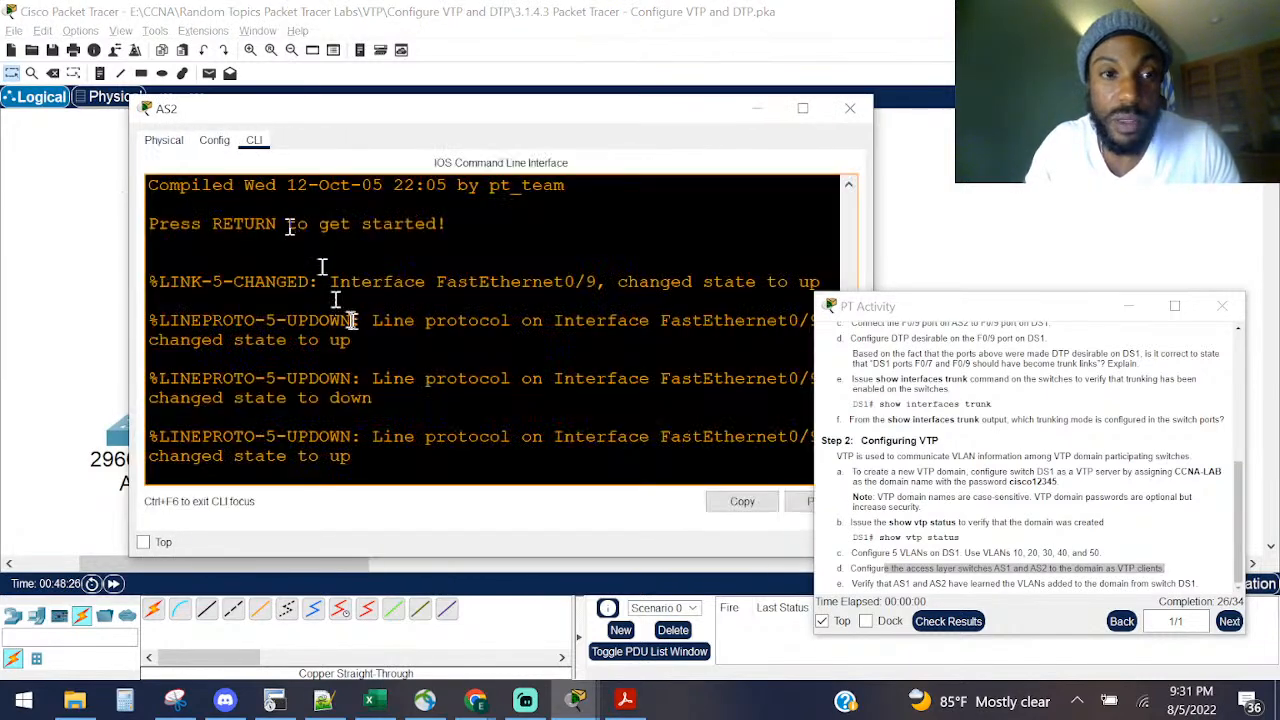
Step: Enter privileged mode and then global configuration mode on AS2
{"action": "key", "text": "Return"}
{"action": "key", "text": "Return"}
{"action": "key", "text": "Return"}
{"action": "type", "text": "ena"}
{"action": "key", "text": "Return"}
{"action": "type", "text": "conf"}
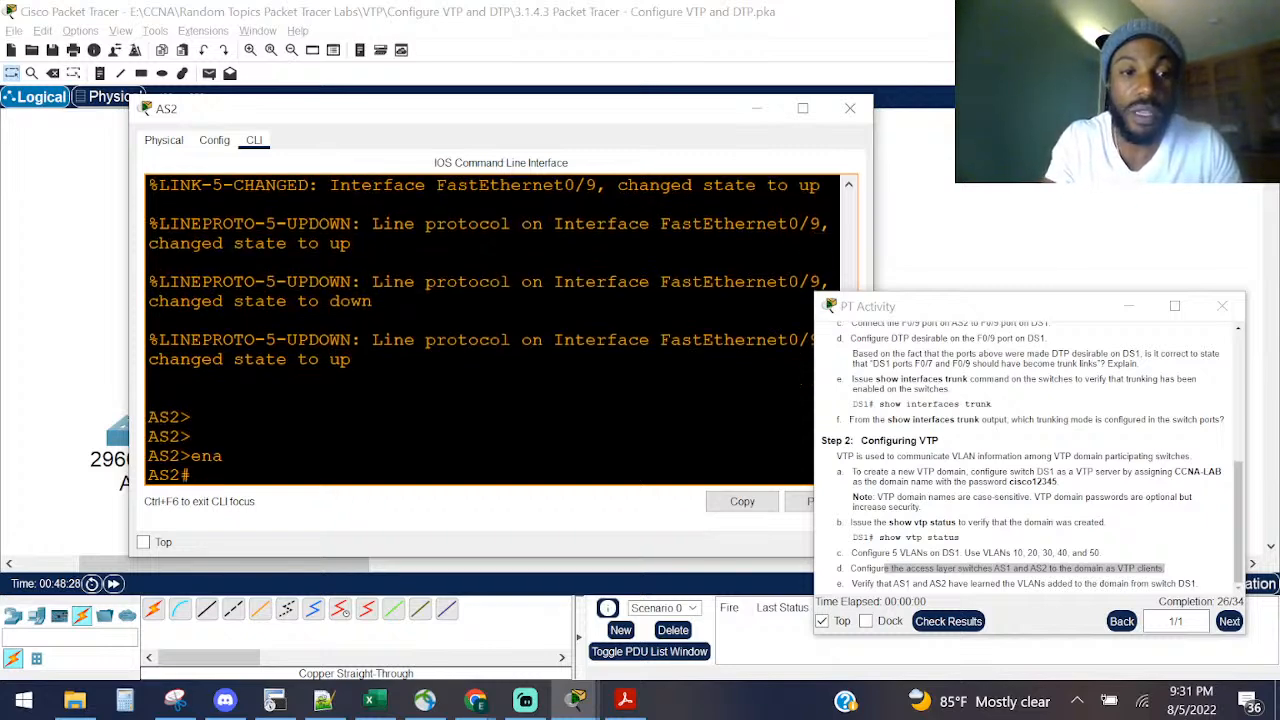
{"action": "key", "text": "Tab"}
{"action": "type", "text": "t"}
{"action": "key", "text": "Tab"}
{"action": "key", "text": "Return"}
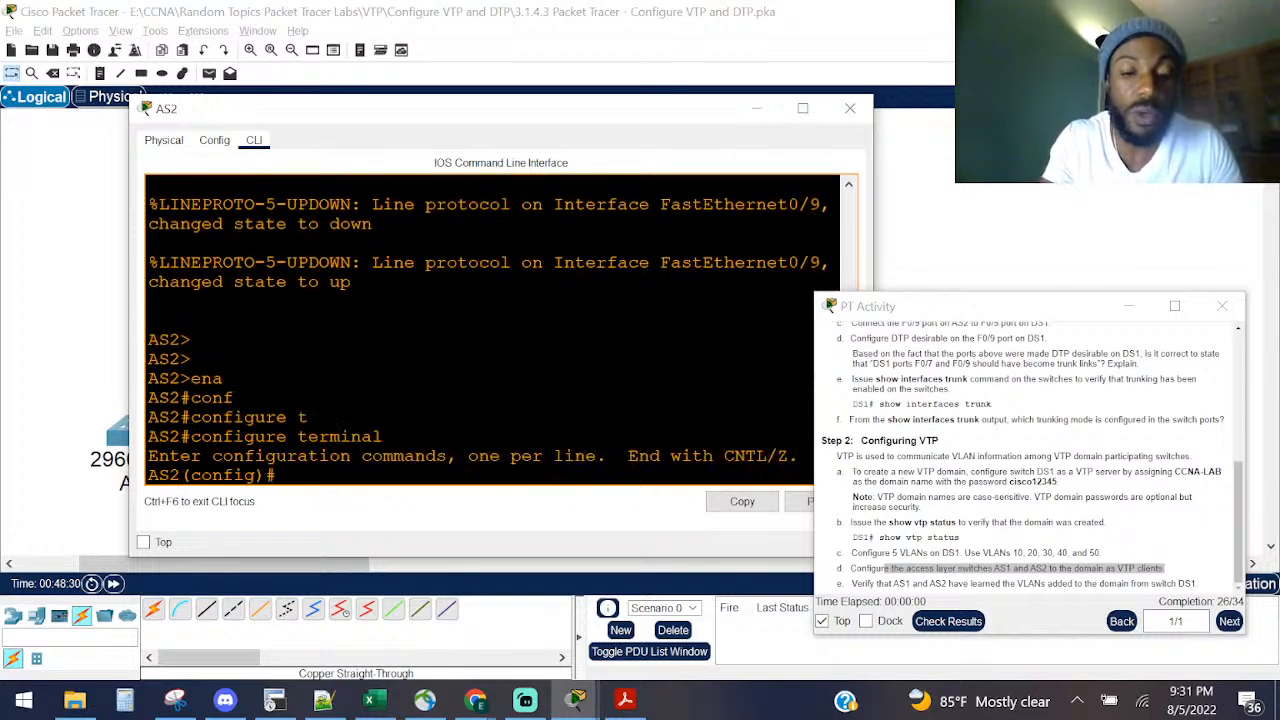
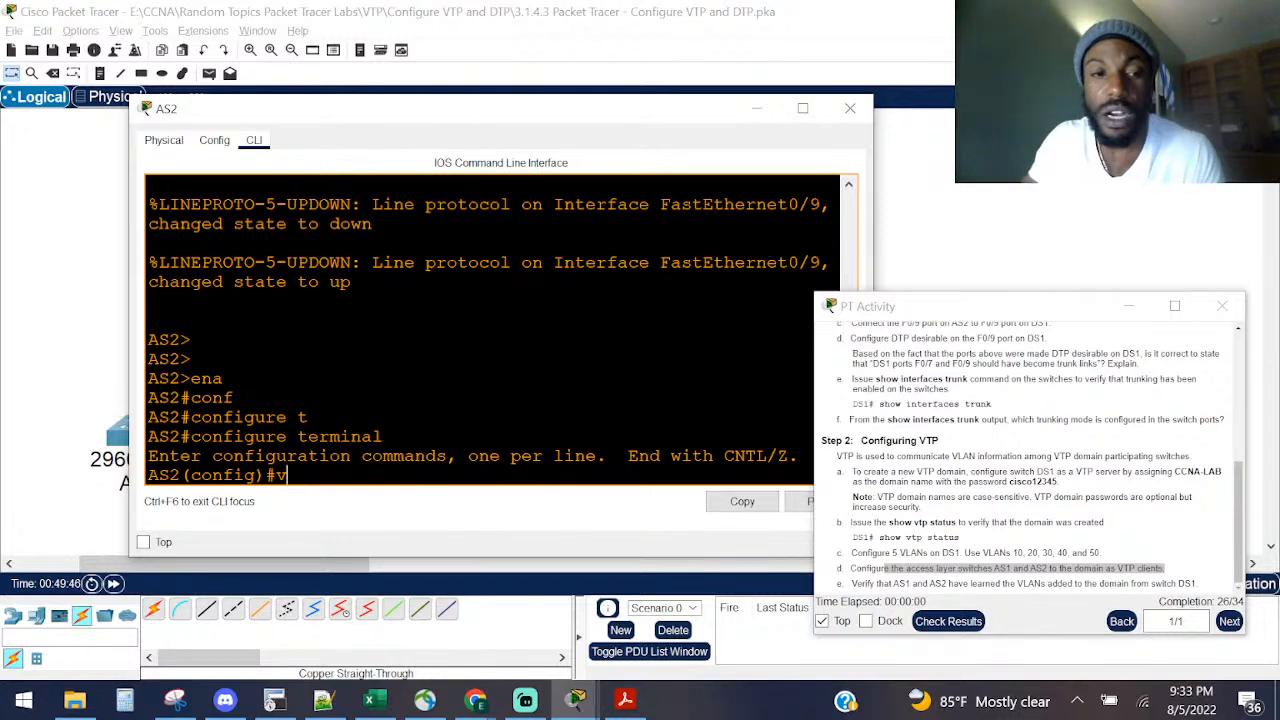
Step: Set AS2 to VTP client mode with 'vtp mode client'
{"action": "type", "text": "t"}
{"action": "key", "text": "Tab"}
{"action": "type", "text": "mo"}
{"action": "key", "text": "Tab"}
{"action": "type", "text": "clie"}
{"action": "key", "text": "Tab"}
{"action": "key", "text": "Return"}
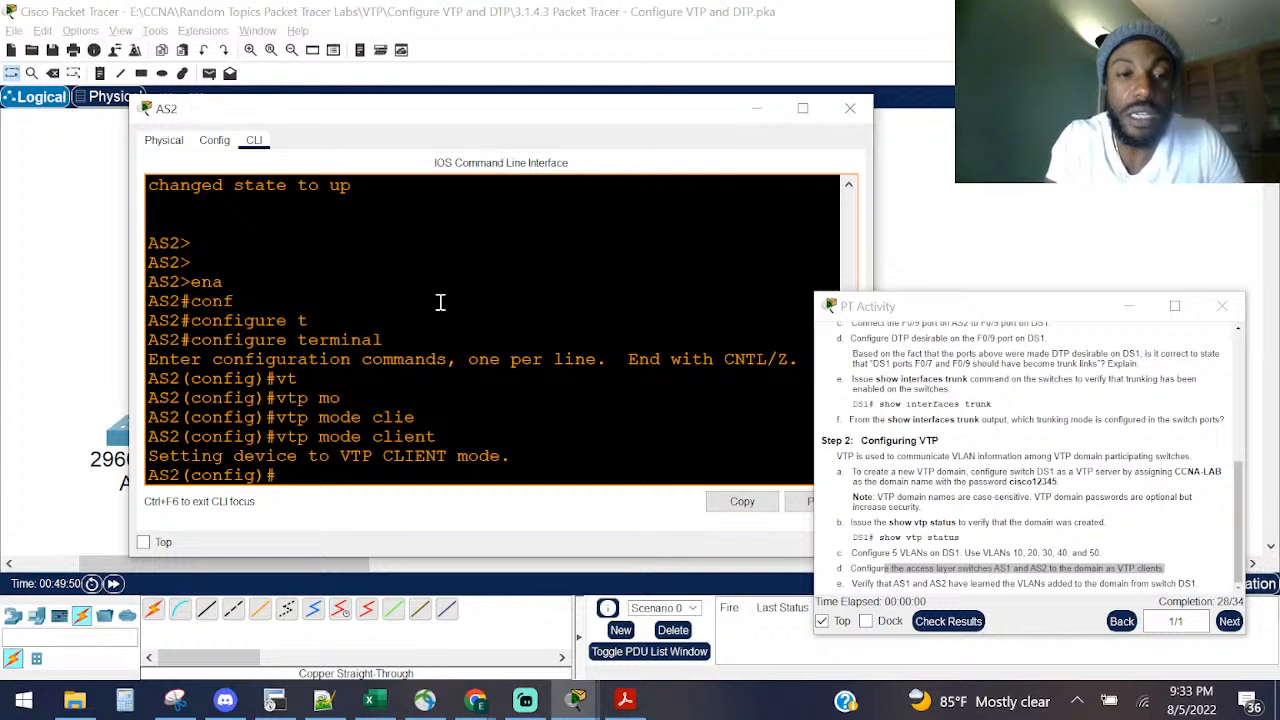
{"action": "key", "text": "Return"}
{"action": "key", "text": "Return"}
{"action": "key", "text": "Return"}
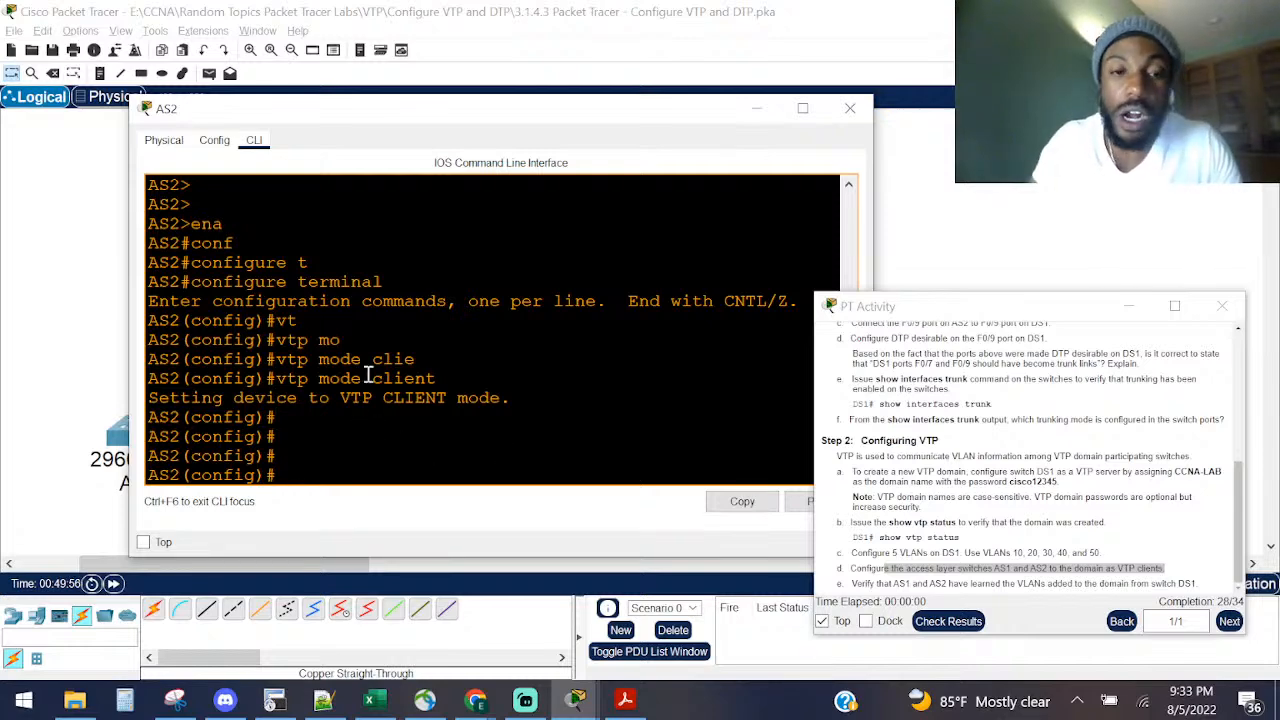
Step: Exit configuration and show AS2's VLAN brief, listing only VLAN 1 and 1002–1005
{"action": "key", "text": "ctrl+z"}
{"action": "key", "text": "Return"}
{"action": "key", "text": "Return"}
{"action": "key", "text": "Return"}
{"action": "key", "text": "Return"}
{"action": "key", "text": "Return"}
{"action": "type", "text": "sh "}
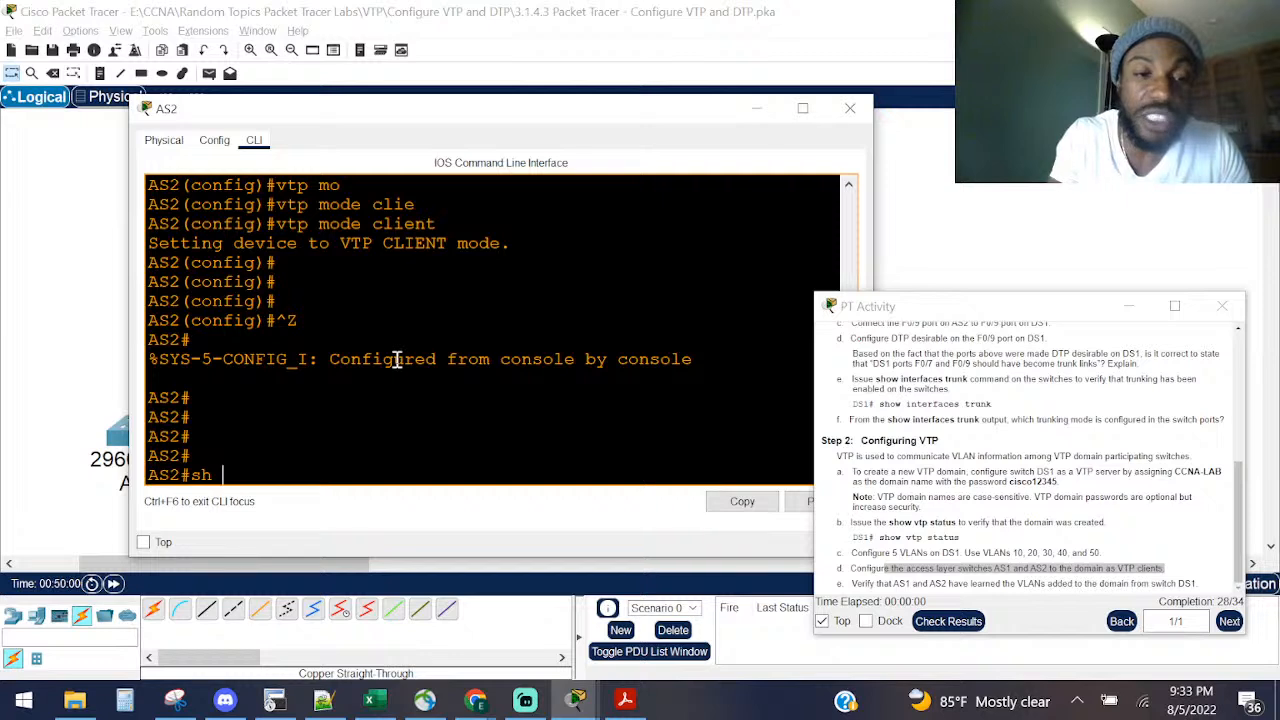
{"action": "type", "text": "vlan breif"}
{"action": "key", "text": "Return"}
{"action": "type", "text": "sh"}
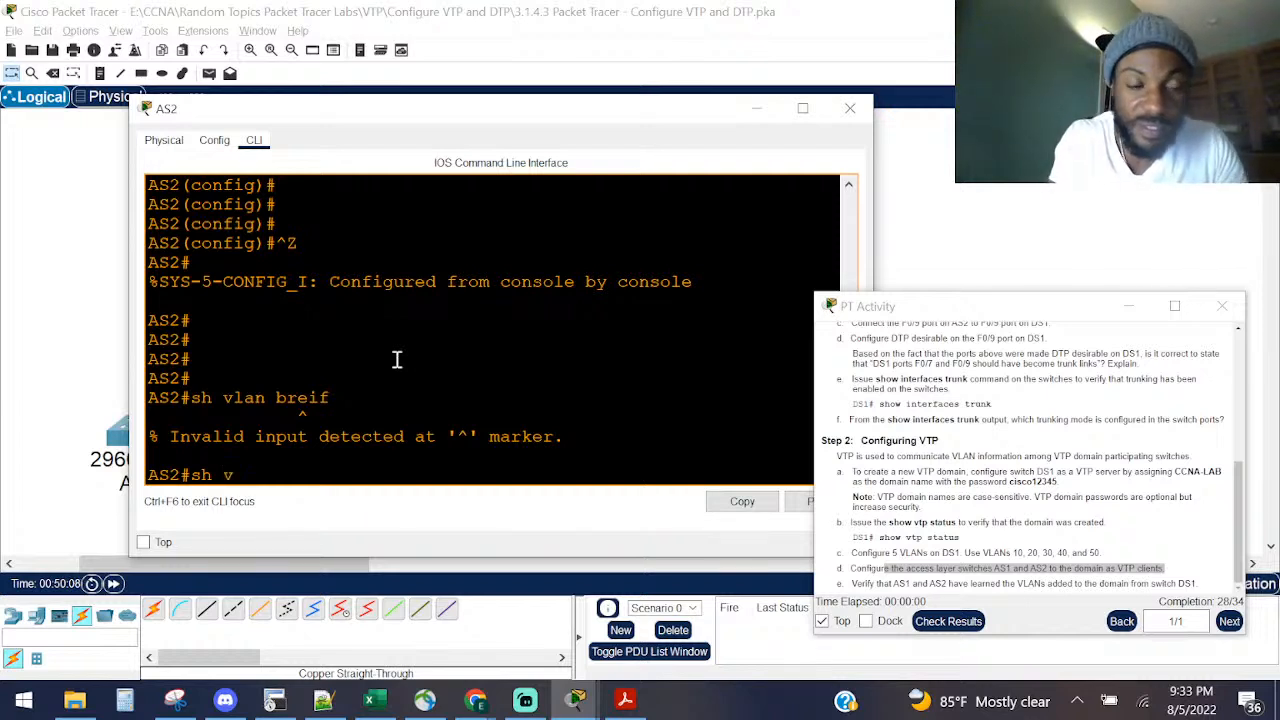
{"action": "type", "text": " vt"}
{"action": "key", "text": "Tab"}
{"action": "key", "text": "BackSpace"}
{"action": "key", "text": "BackSpace"}
{"action": "key", "text": "BackSpace"}
{"action": "key", "text": "BackSpace"}
{"action": "type", "text": "vl"}
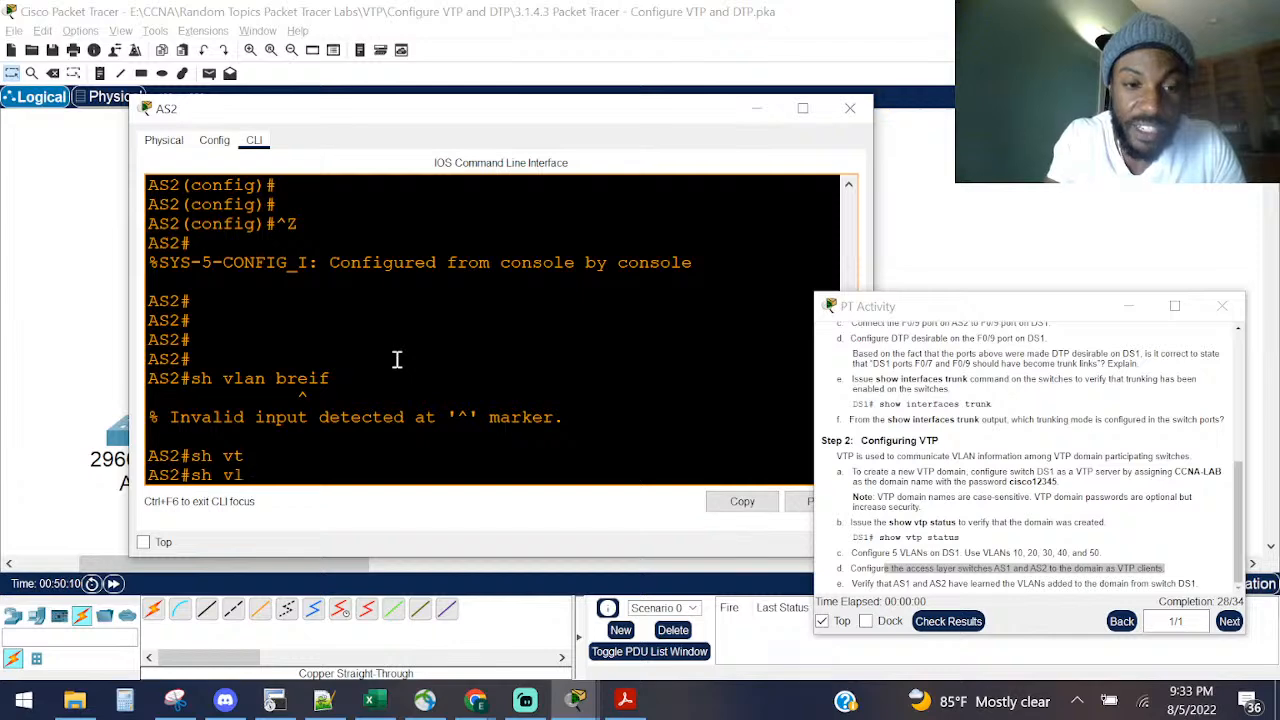
{"action": "key", "text": "Tab"}
{"action": "type", "text": "bri"}
{"action": "key", "text": "Return"}
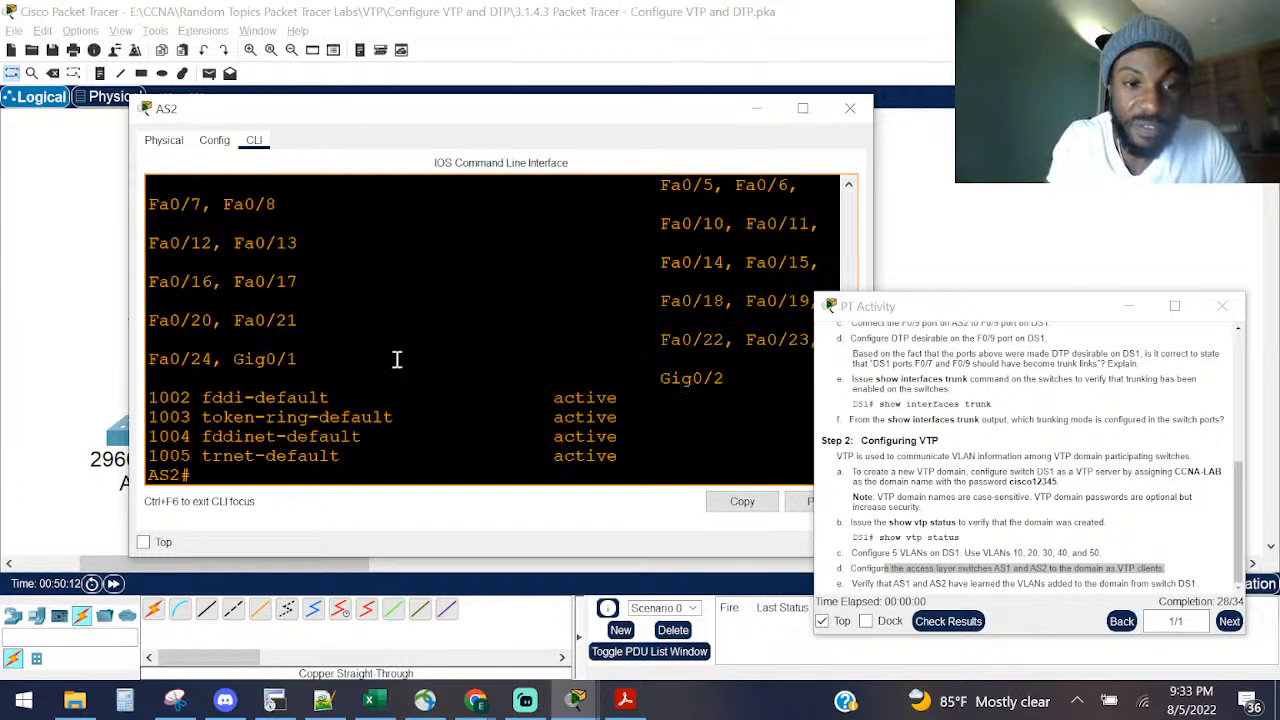
{"action": "left_click_drag", "start_coordinate": [130, 328], "coordinate": [28, 318]}
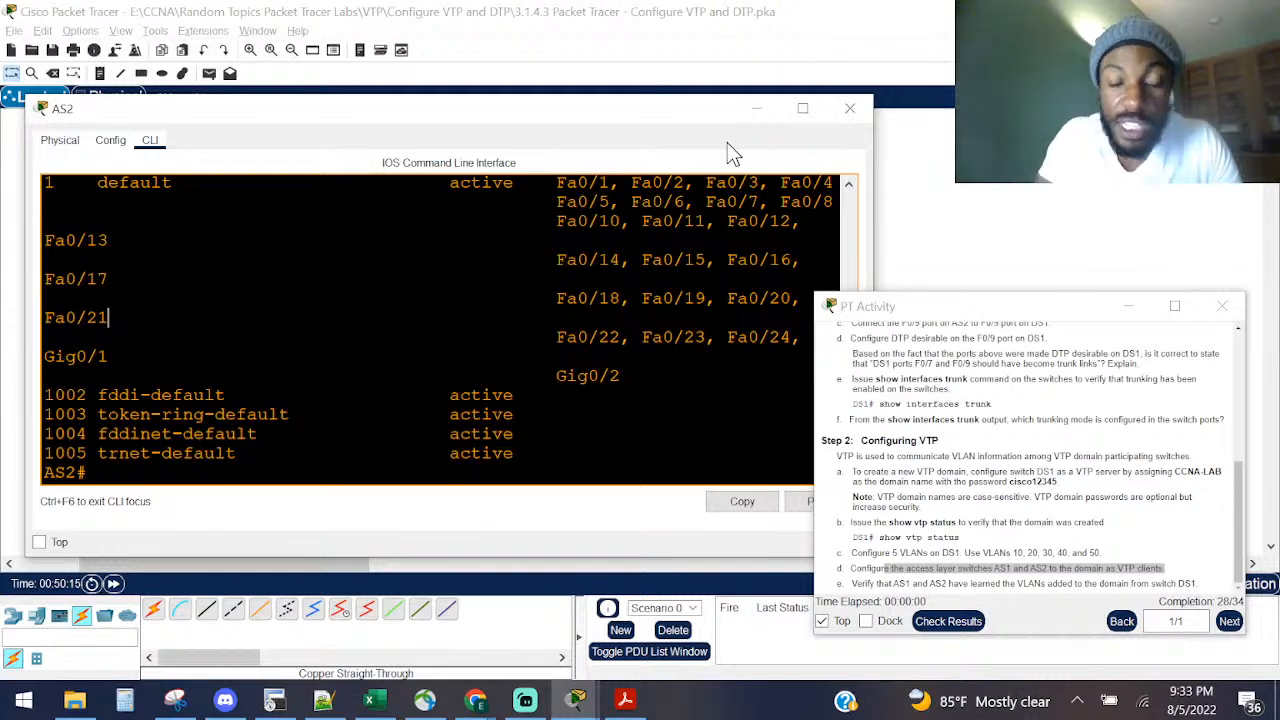
Step: Enter configuration mode and set AS2's VTP domain password
{"action": "key", "text": "Return"}
{"action": "key", "text": "Return"}
{"action": "key", "text": "Return"}
{"action": "type", "text": "conf"}
{"action": "key", "text": "Tab"}
{"action": "type", "text": "t"}
{"action": "key", "text": "Tab"}
{"action": "key", "text": "Return"}
{"action": "type", "text": "vt"}
{"action": "key", "text": "Tab"}
{"action": "type", "text": "pas"}
{"action": "key", "text": "Tab"}
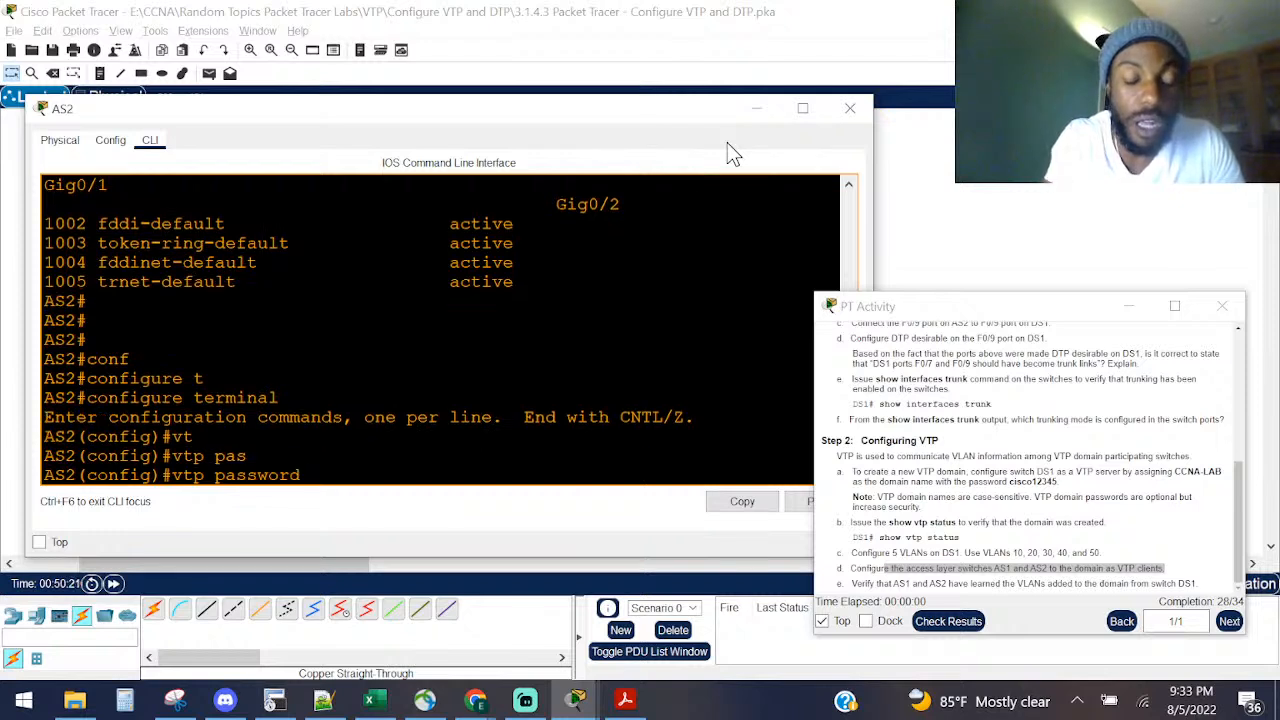
{"action": "type", "text": "cisco"}
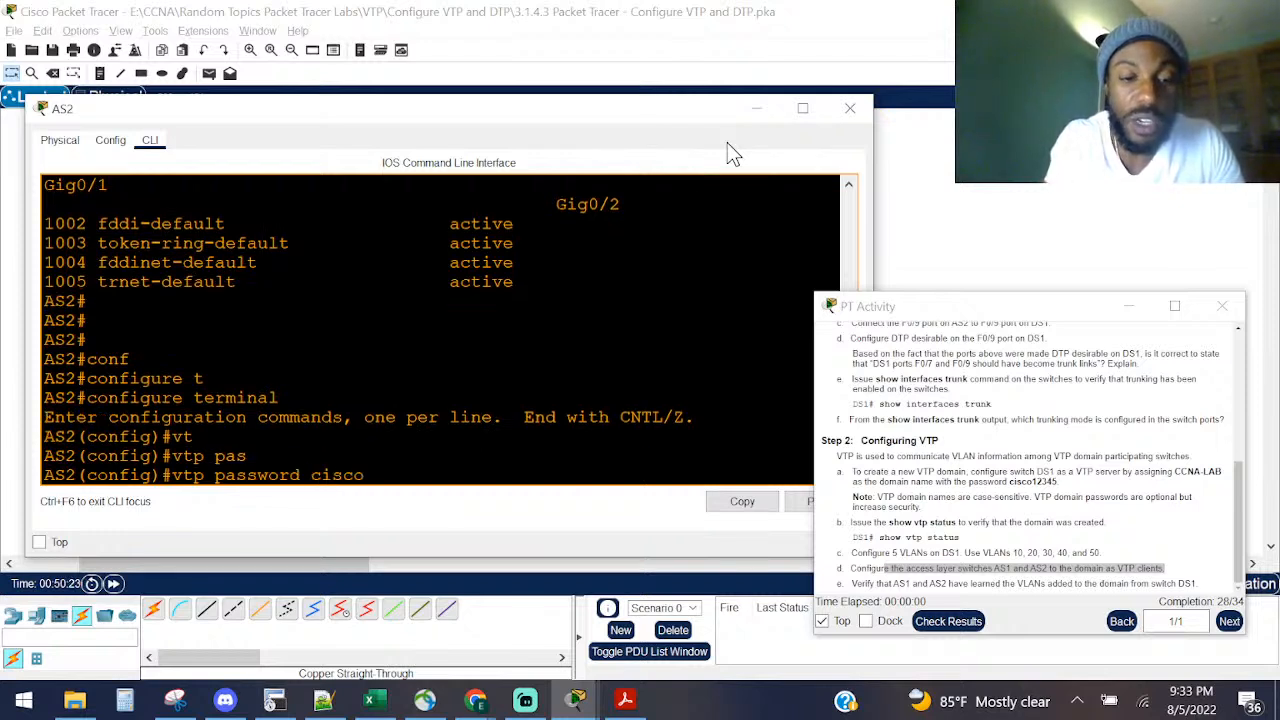
{"action": "type", "text": "12345"}
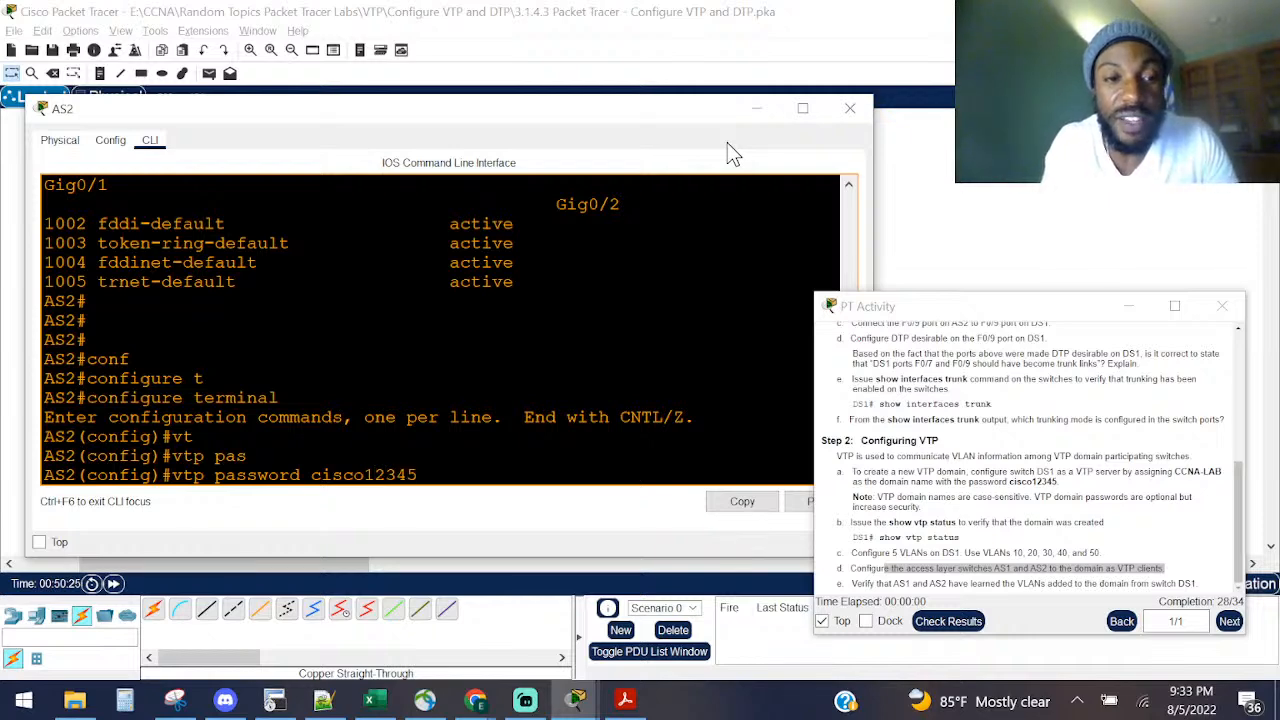
{"action": "key", "text": "Return"}
{"action": "key", "text": "ctrl+z"}
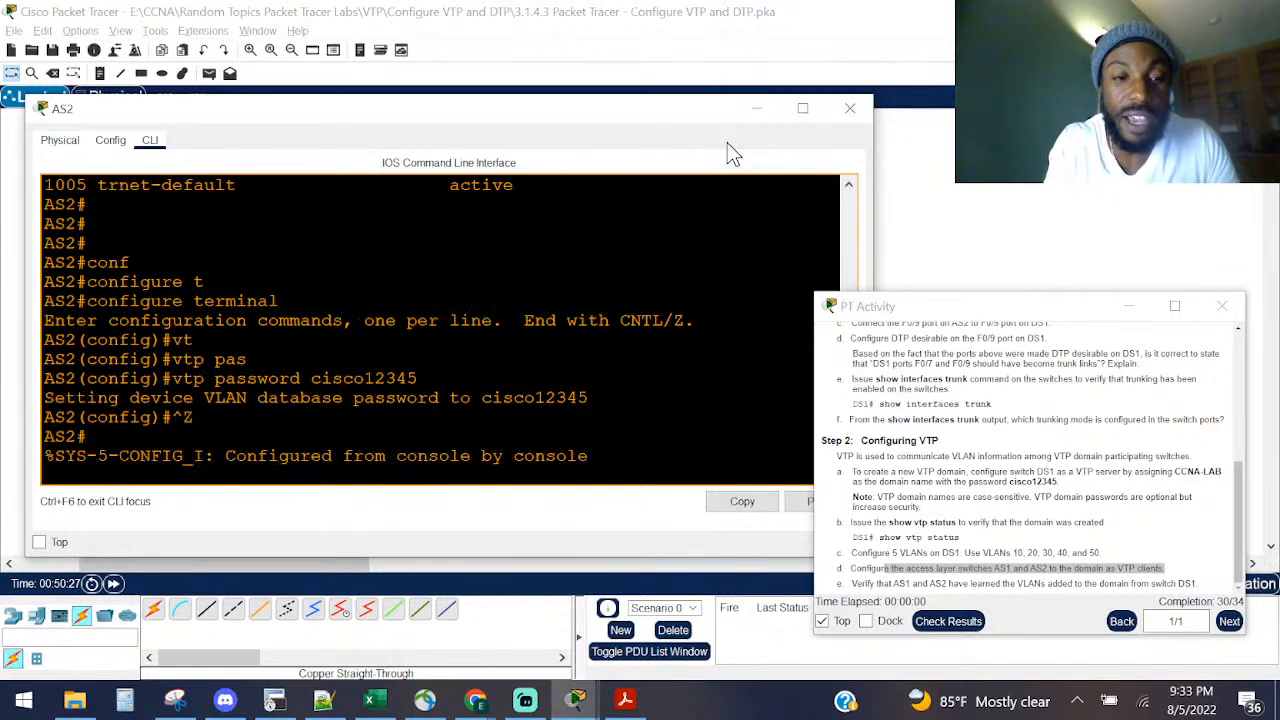
{"action": "key", "text": "Return"}
{"action": "key", "text": "Return"}
{"action": "key", "text": "Return"}
Step: Display AS2's VLAN brief, now listing learned VLANs 10–50
{"action": "key", "text": "Up"}
{"action": "key", "text": "Down"}
{"action": "type", "text": "sh vlan breif"}
{"action": "key", "text": "Return"}
{"action": "key", "text": "Up"}
{"action": "key", "text": "Up"}
{"action": "key", "text": "Down"}
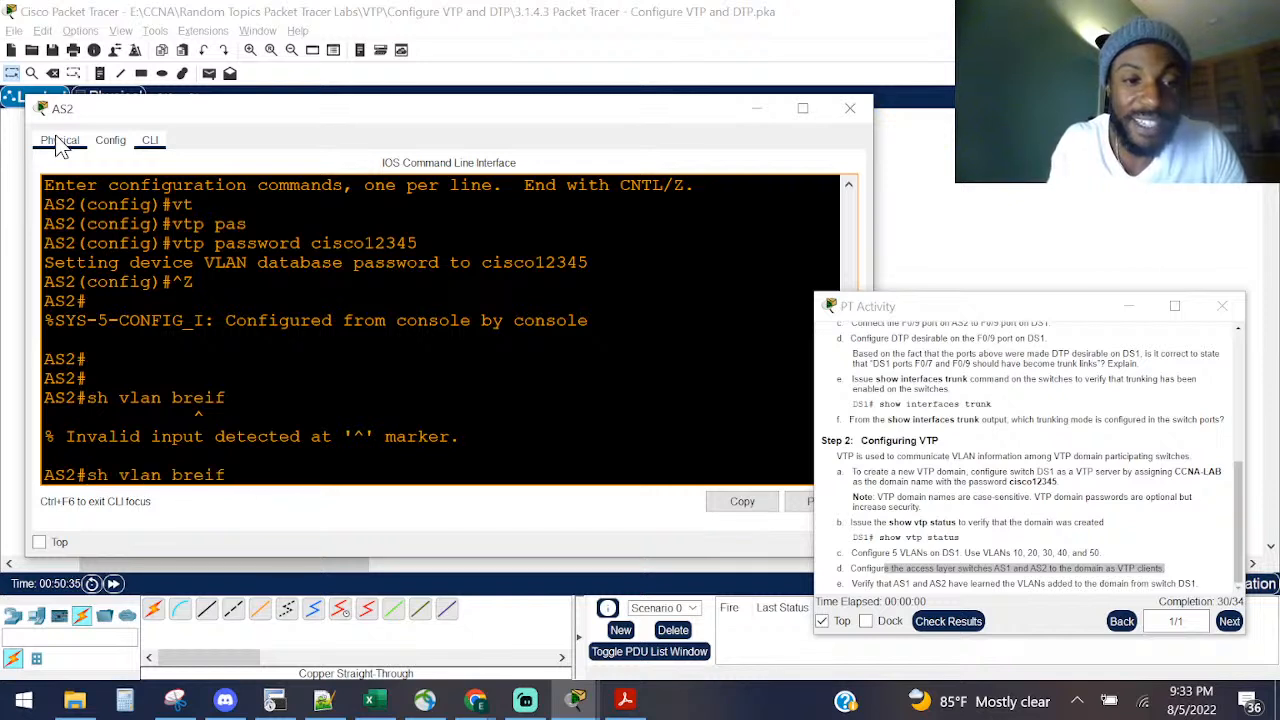
{"action": "key", "text": "BackSpace"}
{"action": "key", "text": "BackSpace"}
{"action": "key", "text": "BackSpace"}
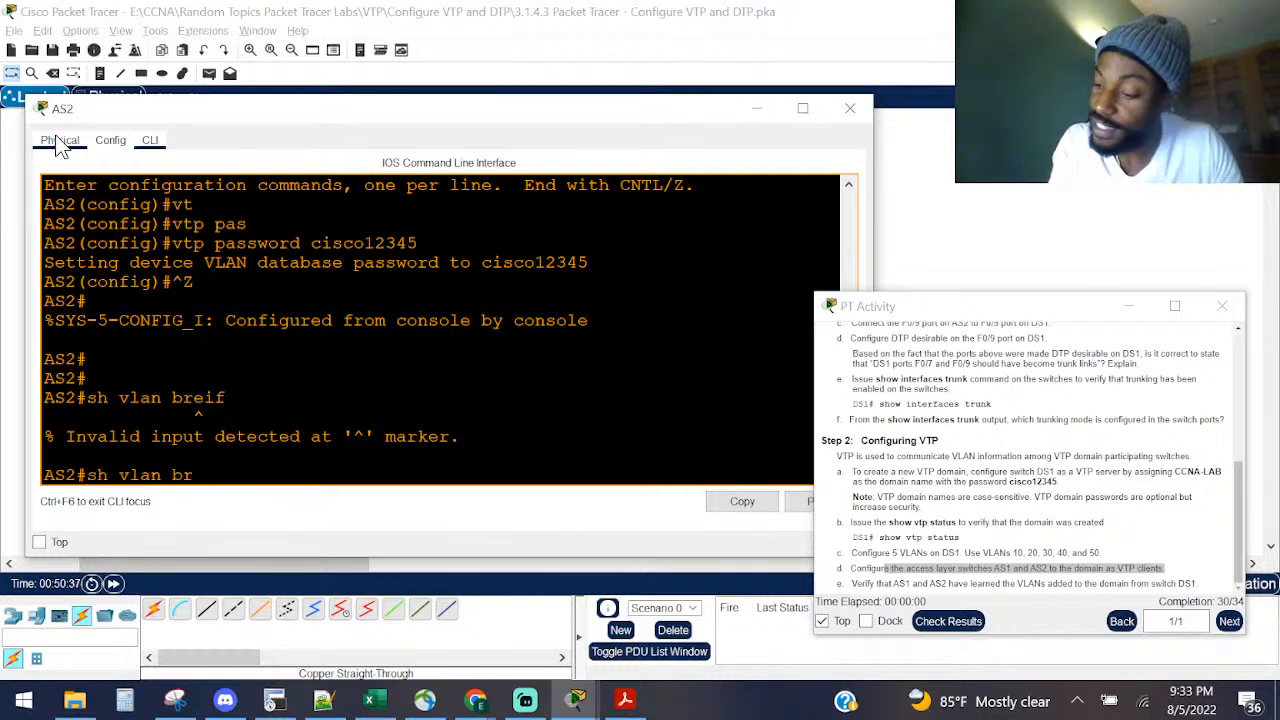
{"action": "key", "text": "Tab"}
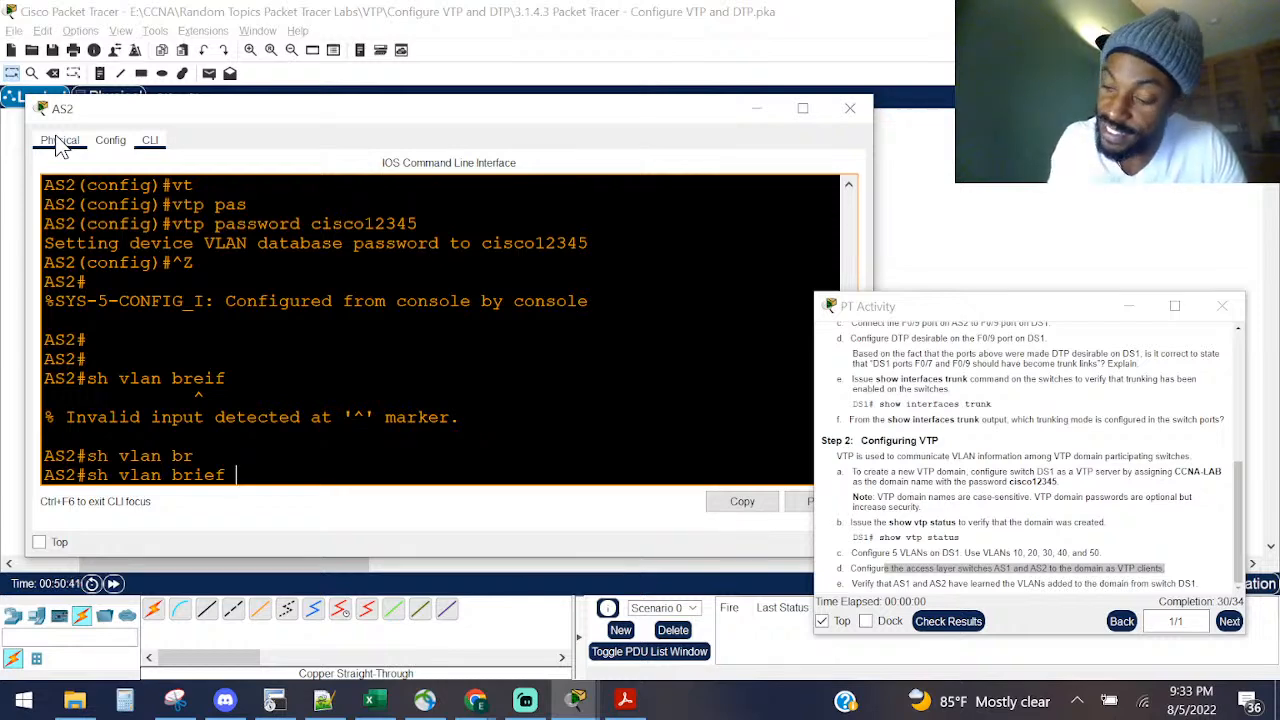
{"action": "key", "text": "Return"}
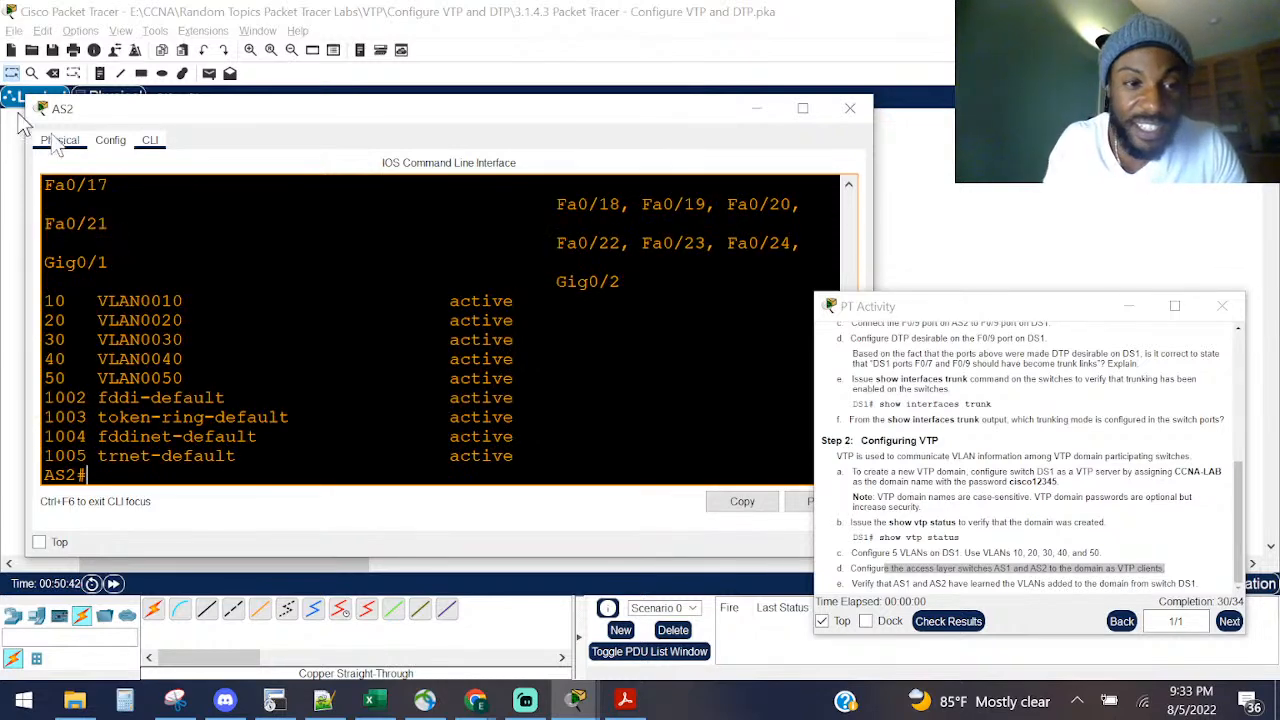
Step: Highlight AS2's learned VLAN 10–50 rows, then close AS2's device window
{"action": "left_click_drag", "start_coordinate": [190, 380], "coordinate": [5, 290]}
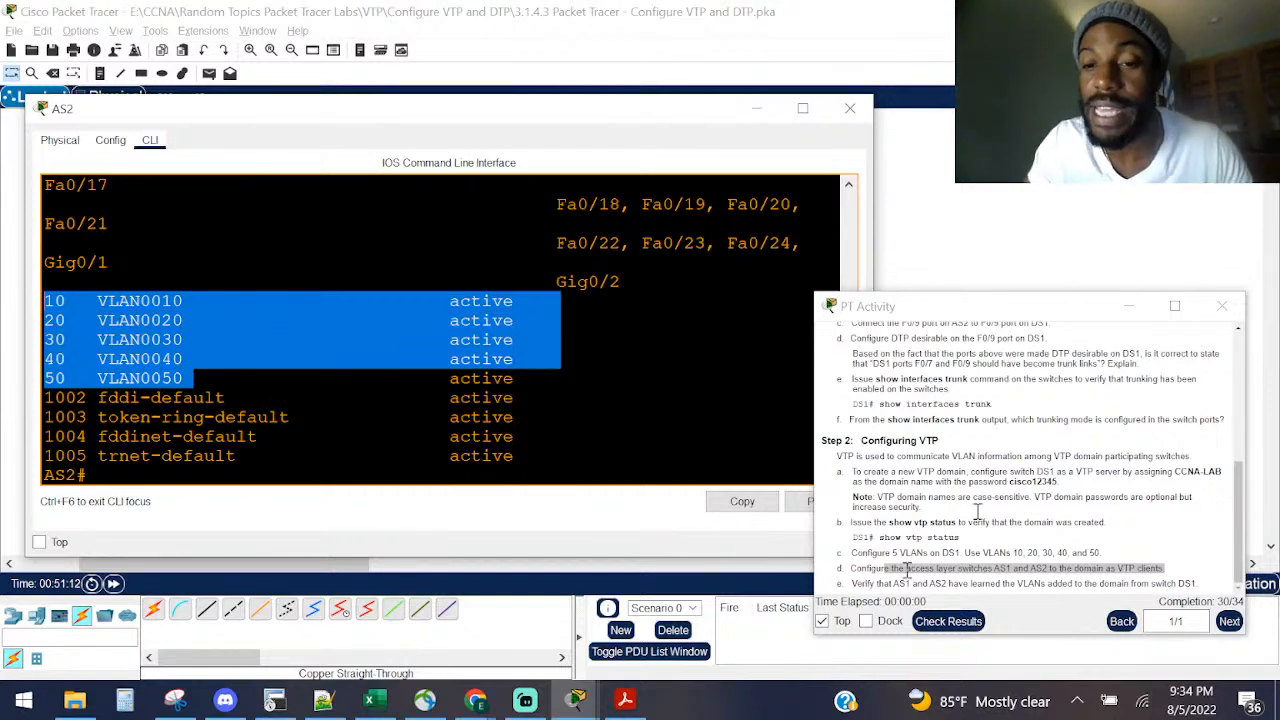
{"action": "left_click", "coordinate": [1013, 484]}
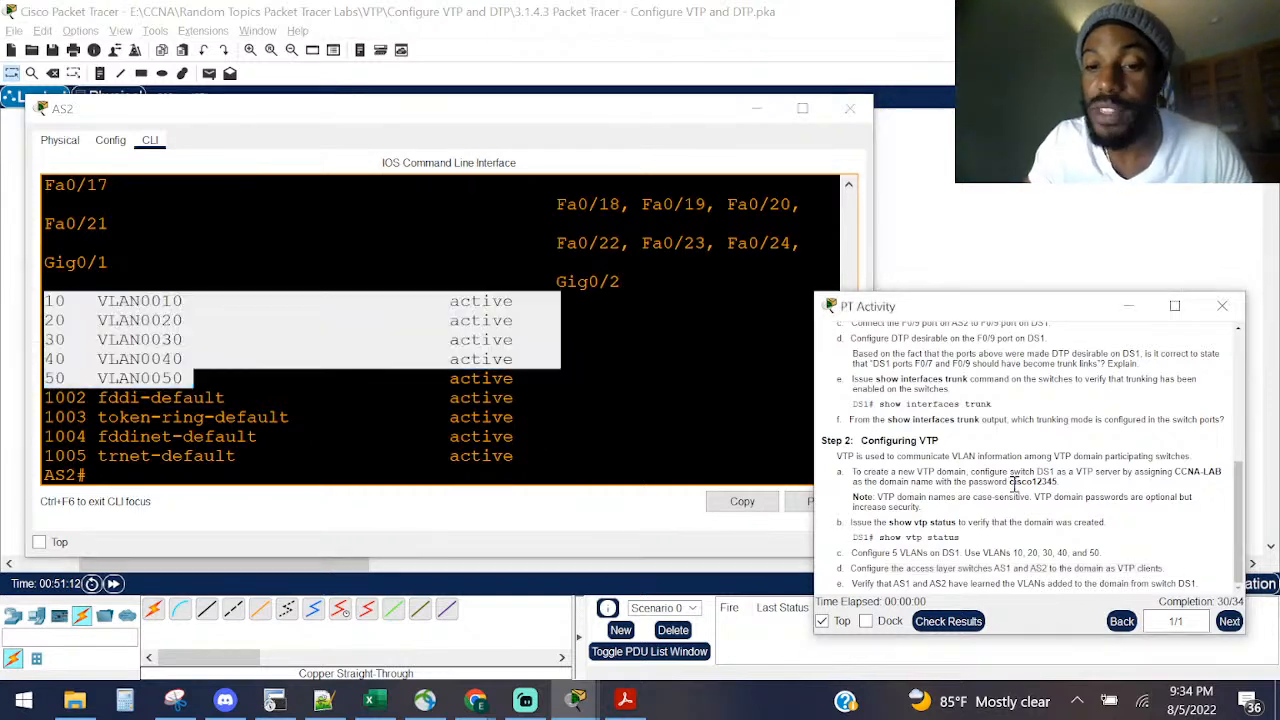
{"action": "left_click", "coordinate": [850, 108]}
Step: Open AS1's console, widen it, and show its current VLAN brief
{"action": "left_click", "coordinate": [160, 432]}
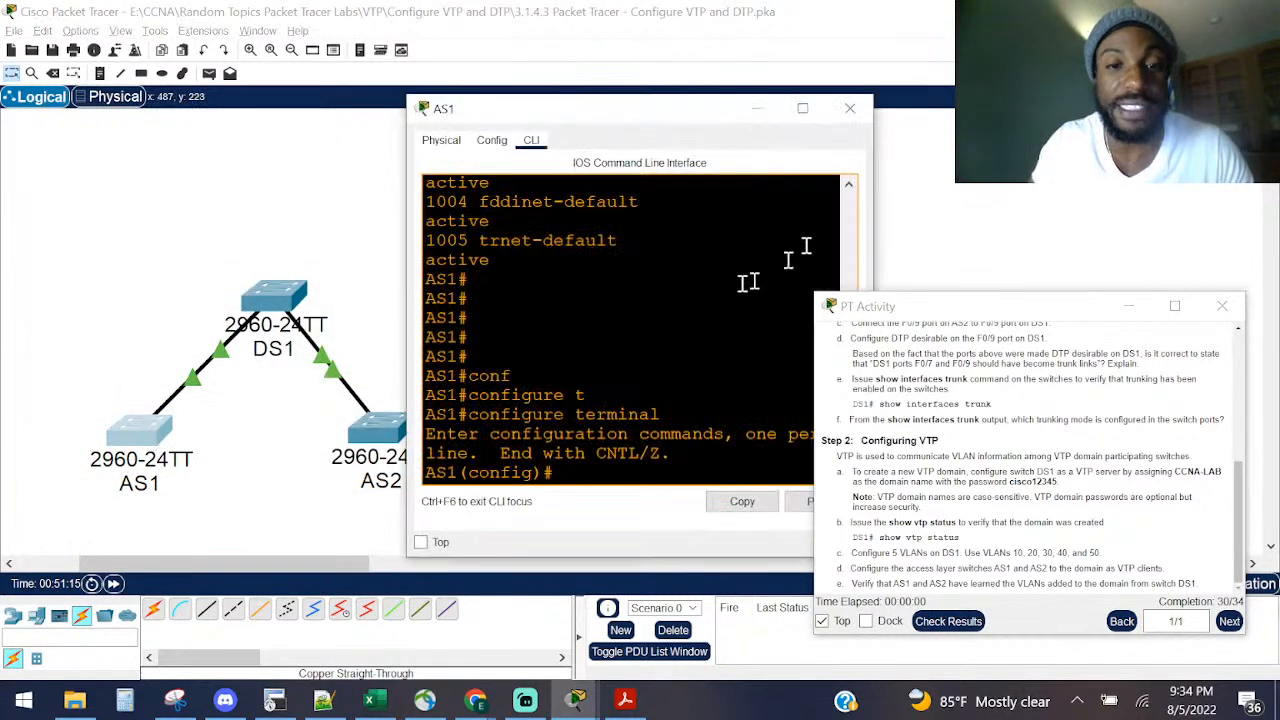
{"action": "left_click_drag", "start_coordinate": [408, 349], "coordinate": [118, 325]}
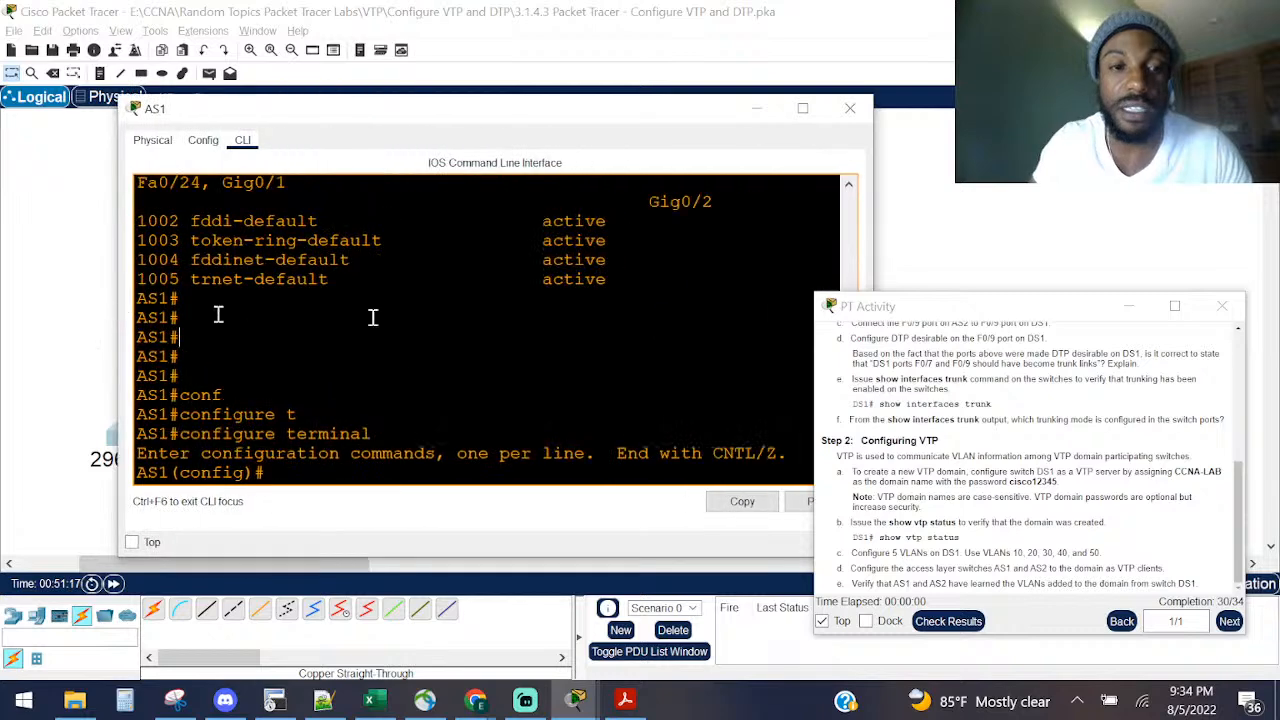
{"action": "key", "text": "ctrl+z"}
{"action": "key", "text": "Return"}
{"action": "key", "text": "Return"}
{"action": "key", "text": "Up"}
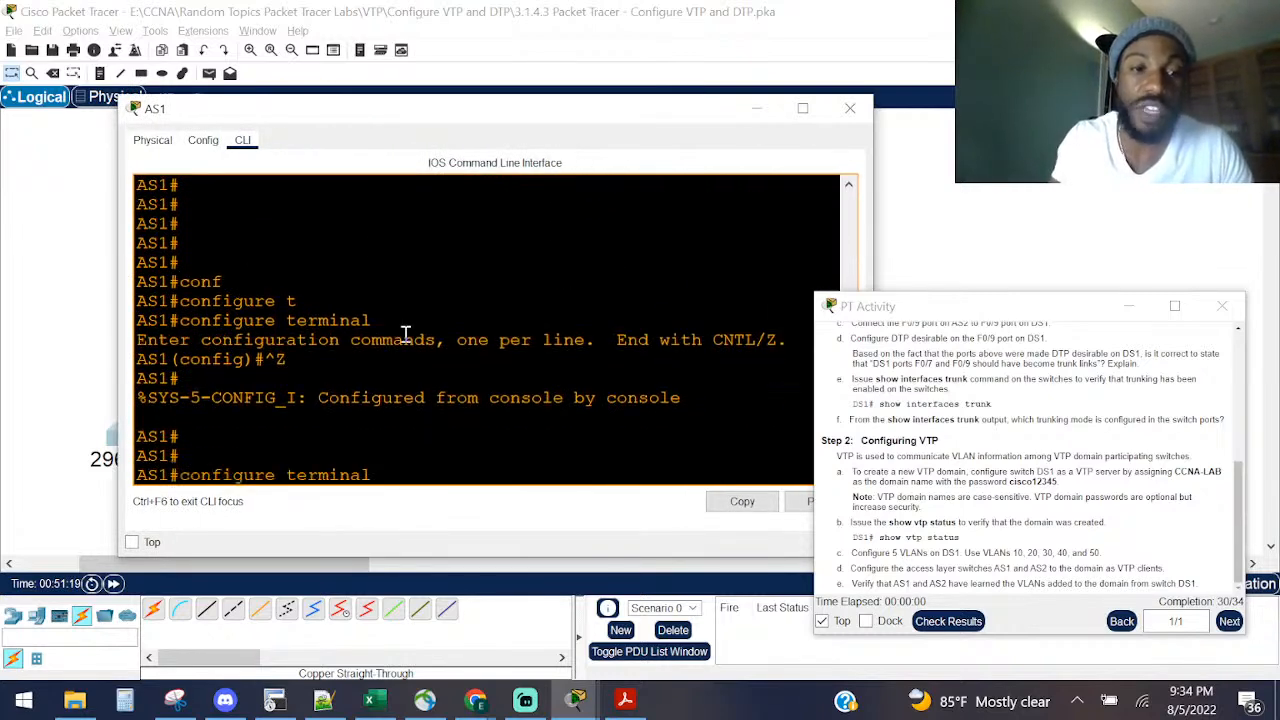
{"action": "key", "text": "Up"}
{"action": "key", "text": "Return"}
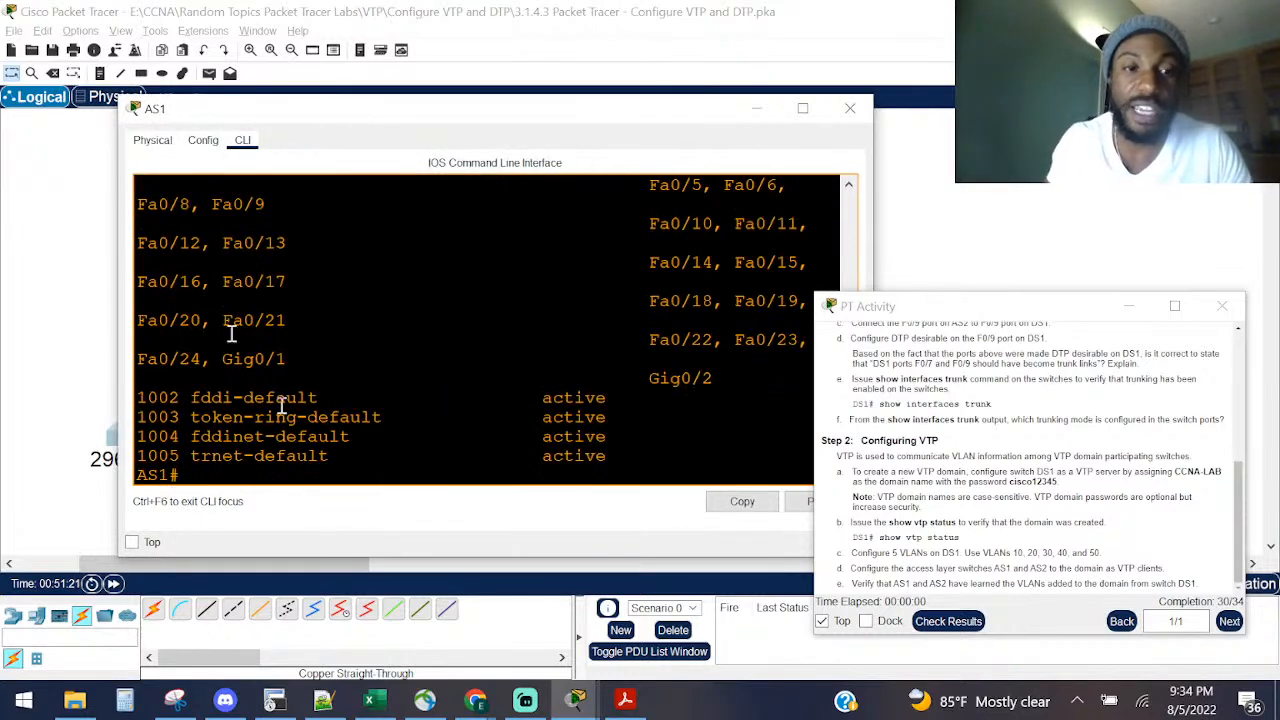
{"action": "left_click_drag", "start_coordinate": [345, 444], "coordinate": [94, 380]}
{"action": "left_click", "coordinate": [570, 354]}
Step: Enter configuration mode and set AS1's VTP domain password
{"action": "type", "text": "conf"}
{"action": "key", "text": "Tab"}
{"action": "type", "text": "t"}
{"action": "key", "text": "Tab"}
{"action": "key", "text": "Return"}
{"action": "type", "text": "vt"}
{"action": "key", "text": "Tab"}
{"action": "type", "text": "pas"}
{"action": "key", "text": "Tab"}
{"action": "type", "text": "cisco"}
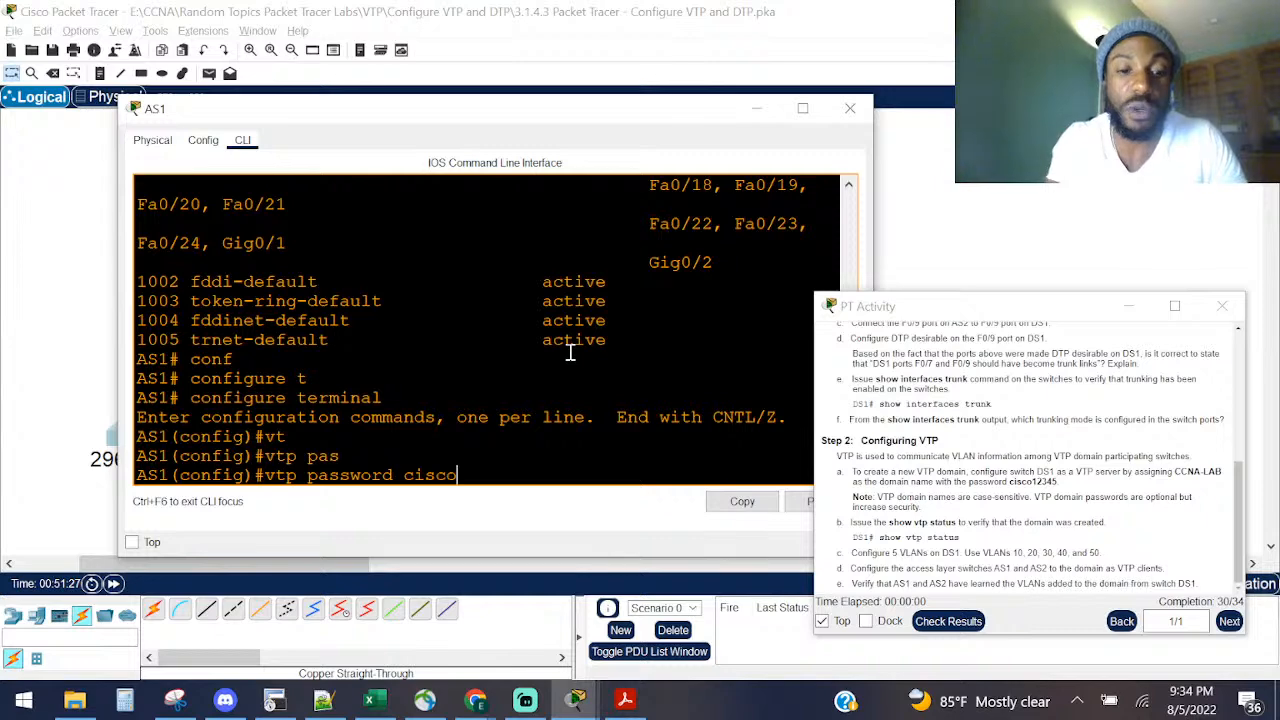
{"action": "type", "text": "12345"}
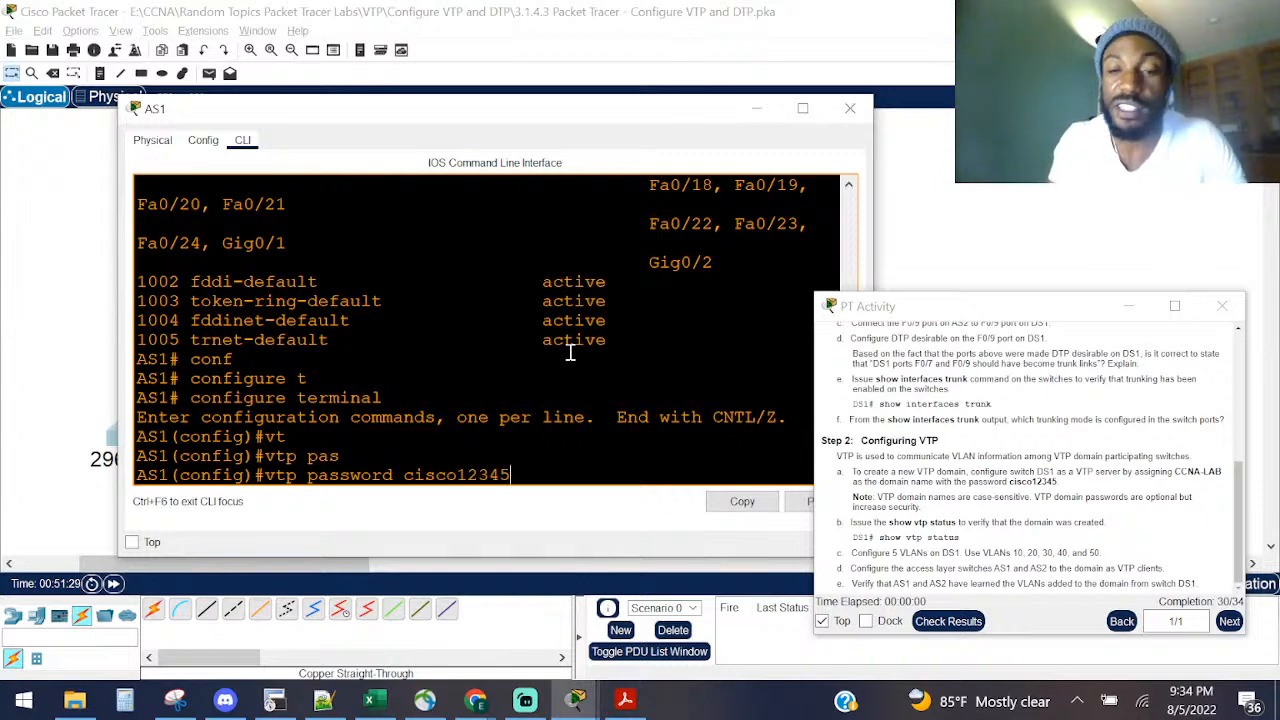
{"action": "key", "text": "Return"}
{"action": "key", "text": "ctrl+z"}
{"action": "key", "text": "Return"}
{"action": "key", "text": "Return"}
{"action": "key", "text": "Return"}
{"action": "key", "text": "Return"}
Step: Display AS1's VLAN brief, now listing learned VLANs 10–50
{"action": "type", "text": "sh vl"}
{"action": "key", "text": "Tab"}
{"action": "type", "text": "bri"}
{"action": "key", "text": "Tab"}
{"action": "key", "text": "Return"}
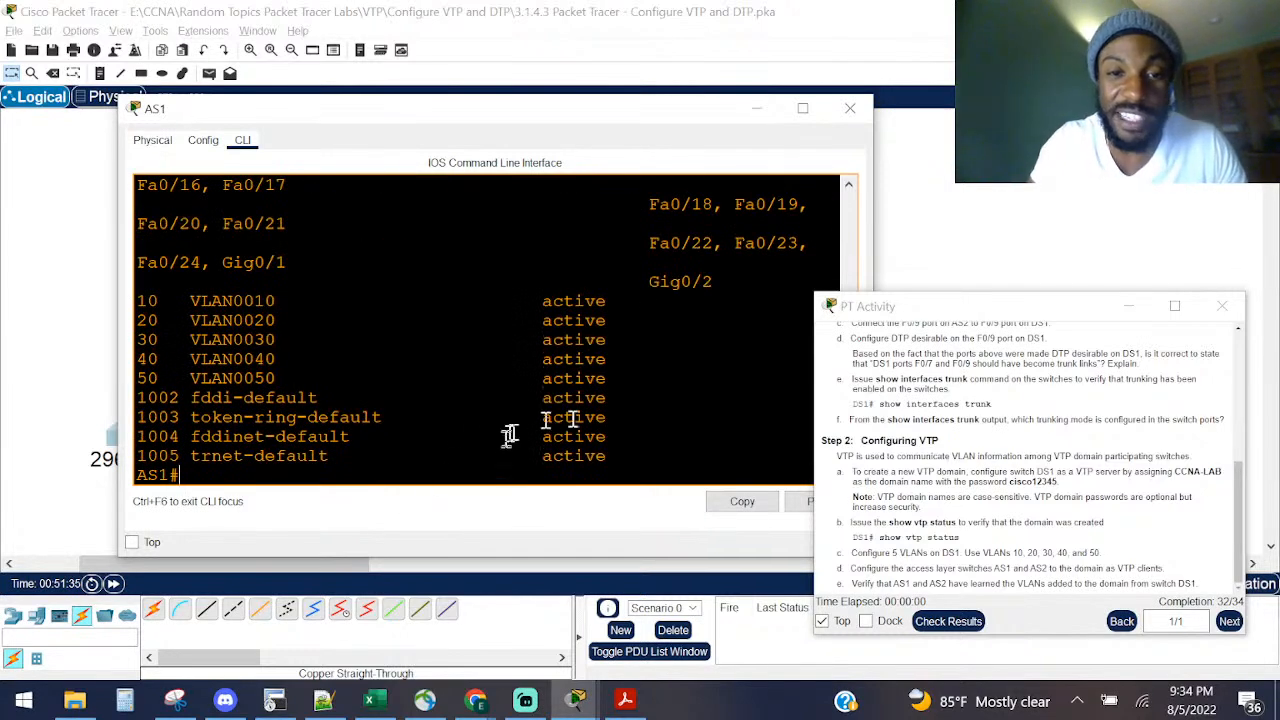
Step: Highlight AS1's learned VLAN rows, then check results, showing 32/34 complete
{"action": "left_click_drag", "start_coordinate": [654, 386], "coordinate": [43, 286]}
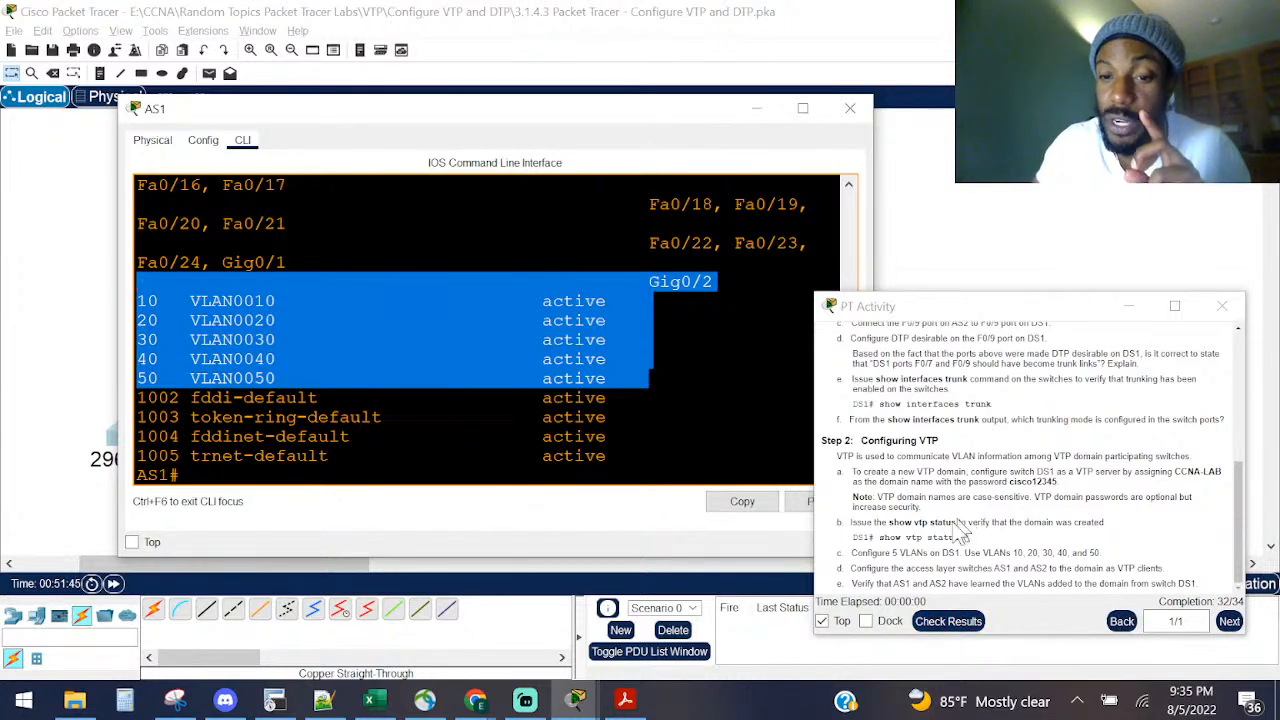
{"action": "left_click_drag", "start_coordinate": [912, 590], "coordinate": [1140, 590]}
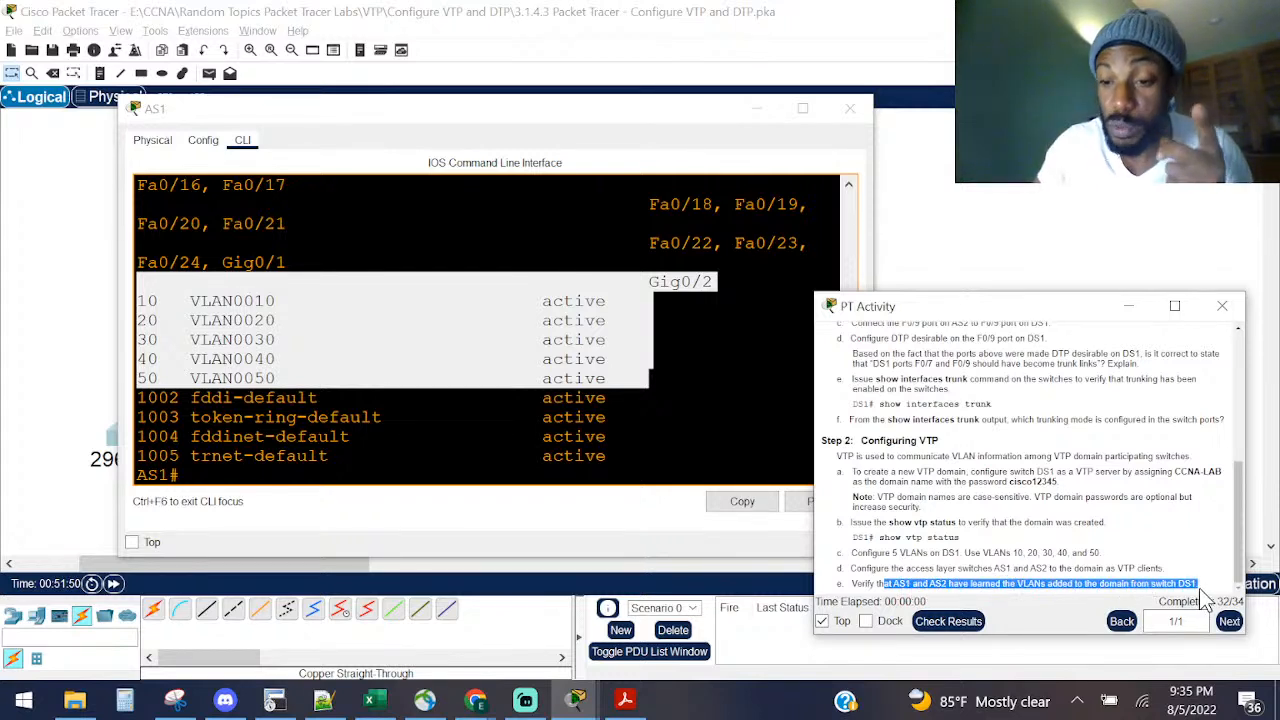
{"action": "left_click", "coordinate": [945, 621]}
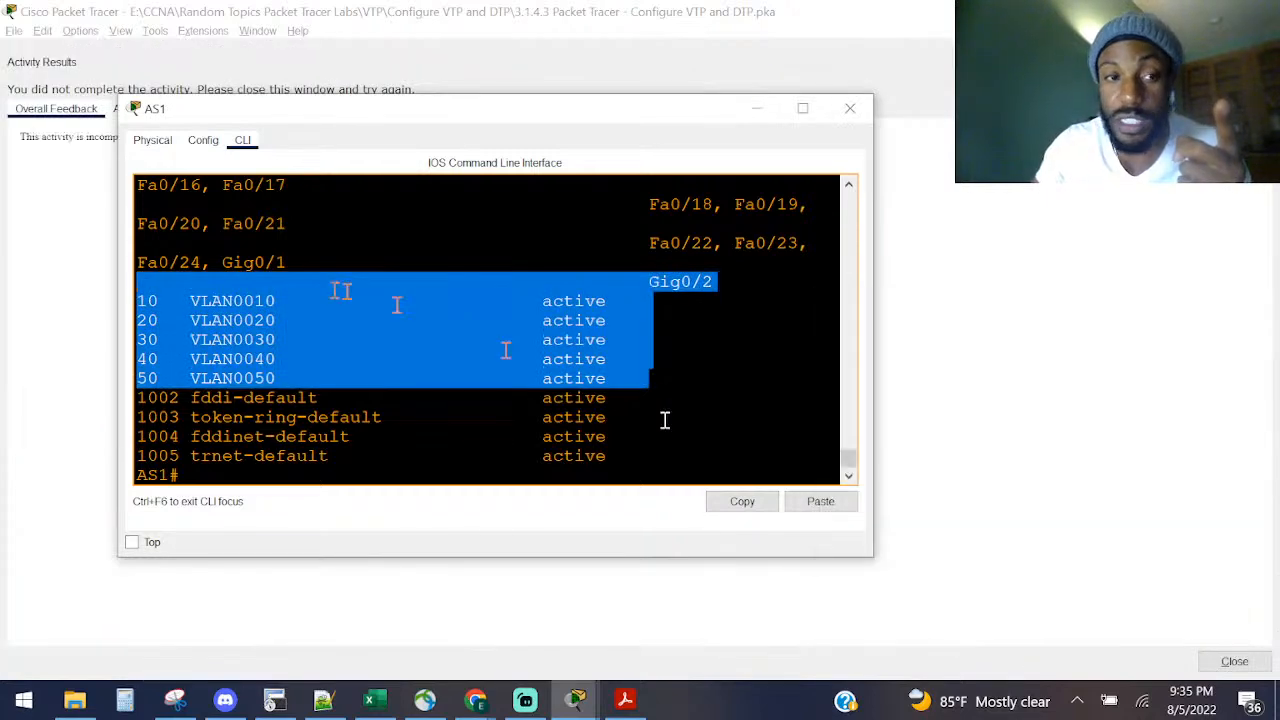
Step: Inspect the Assessment Items, focusing on DS1's failing Fa0/7 and Fa0/9 Port Mode items
{"action": "left_click", "coordinate": [72, 205]}
{"action": "left_click_drag", "start_coordinate": [82, 137], "coordinate": [143, 141]}
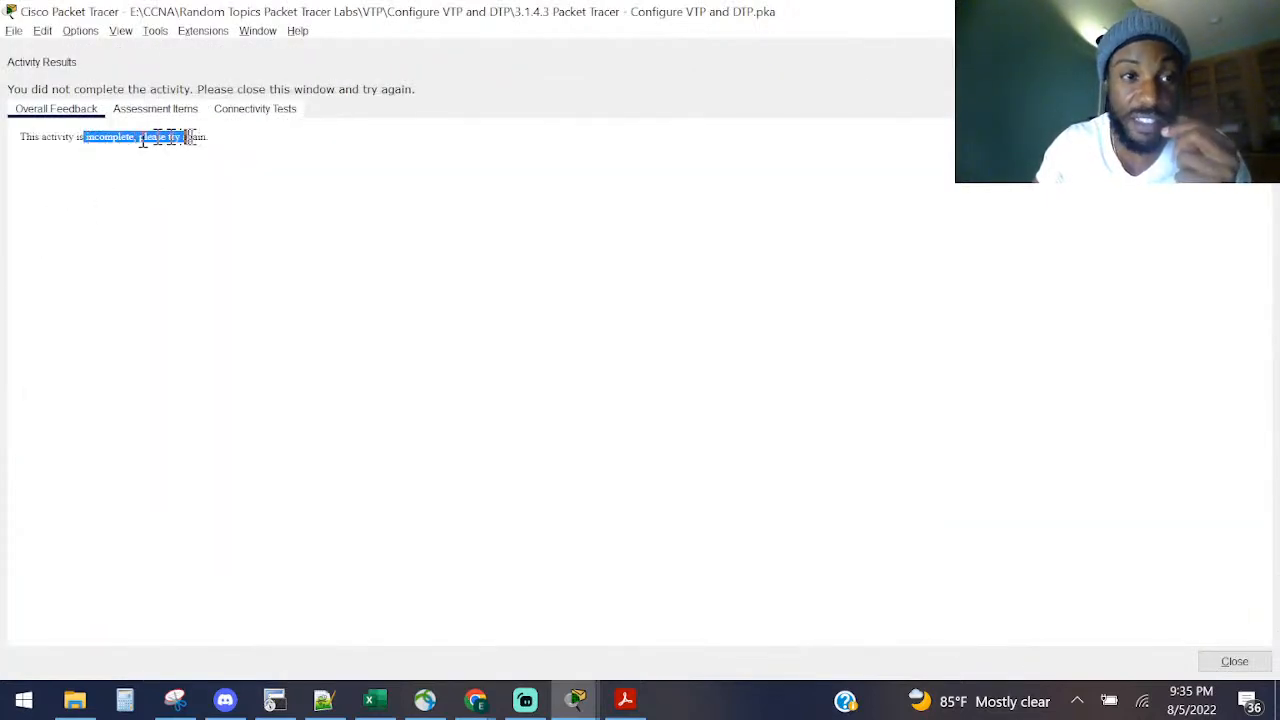
{"action": "left_click", "coordinate": [160, 110]}
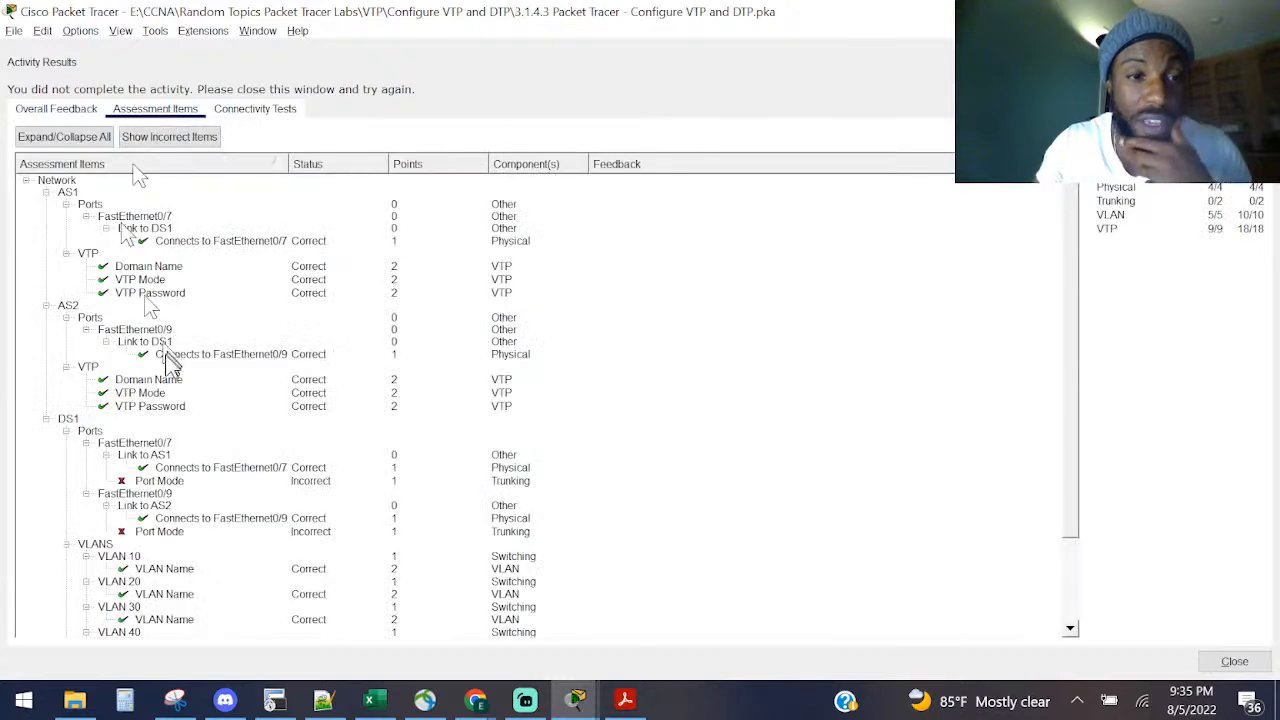
{"action": "left_click", "coordinate": [160, 481]}
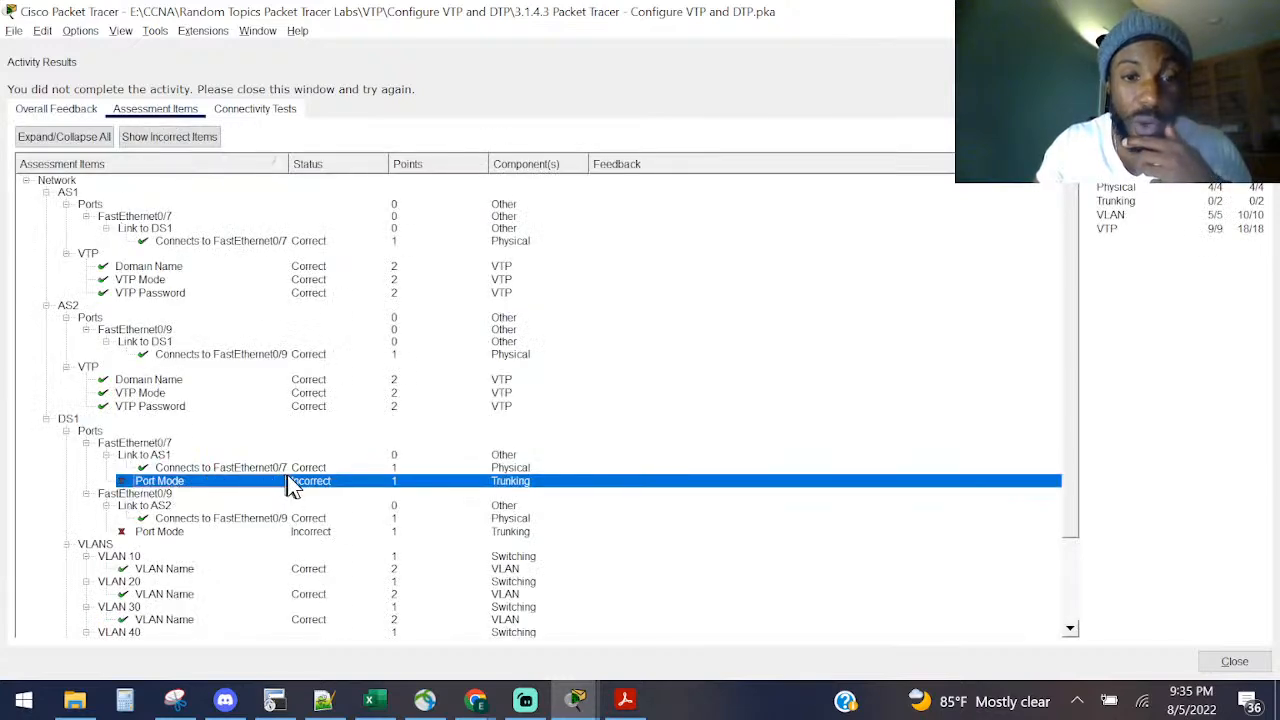
{"action": "left_click", "coordinate": [266, 531]}
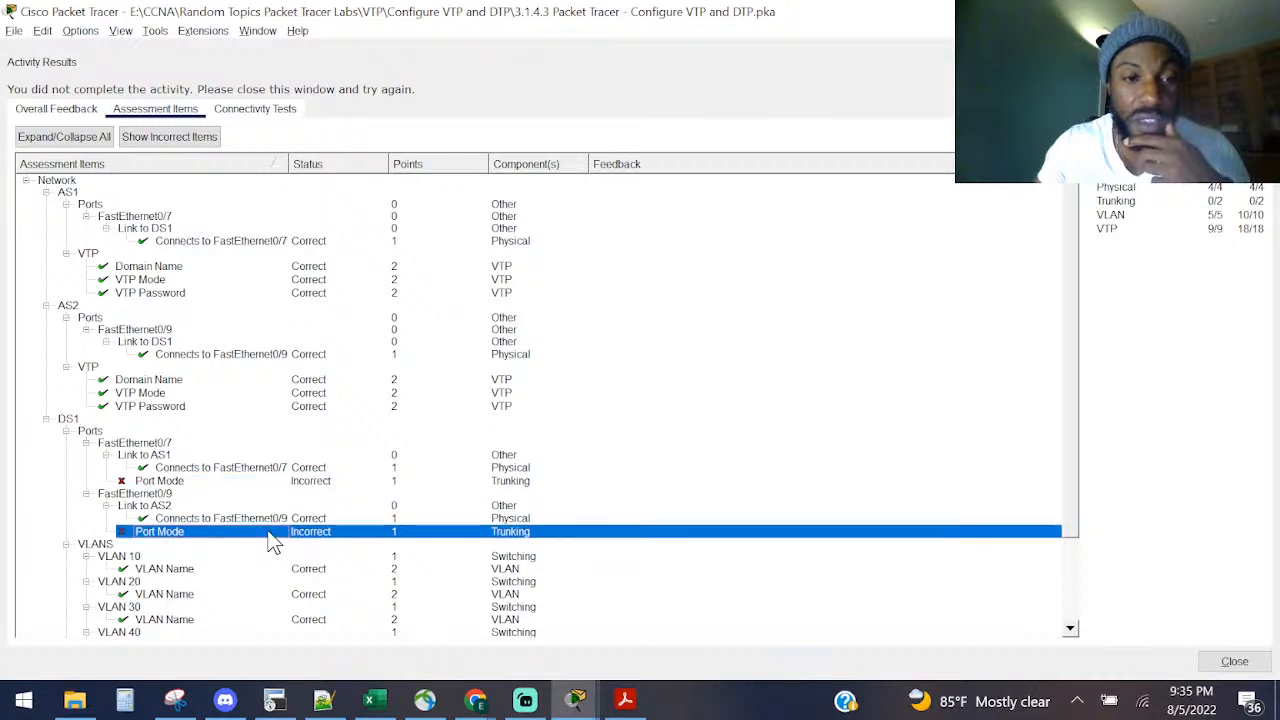
{"action": "left_click", "coordinate": [222, 468]}
{"action": "left_click", "coordinate": [227, 482]}
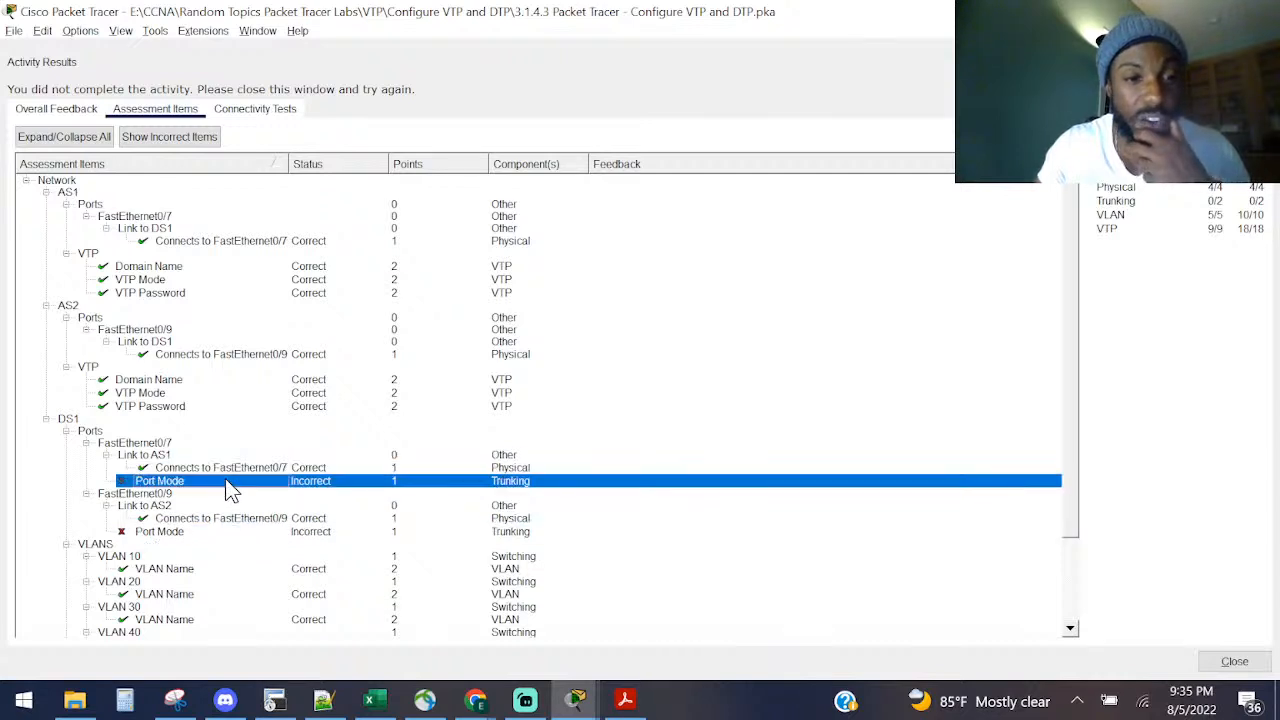
{"action": "left_click", "coordinate": [198, 533]}
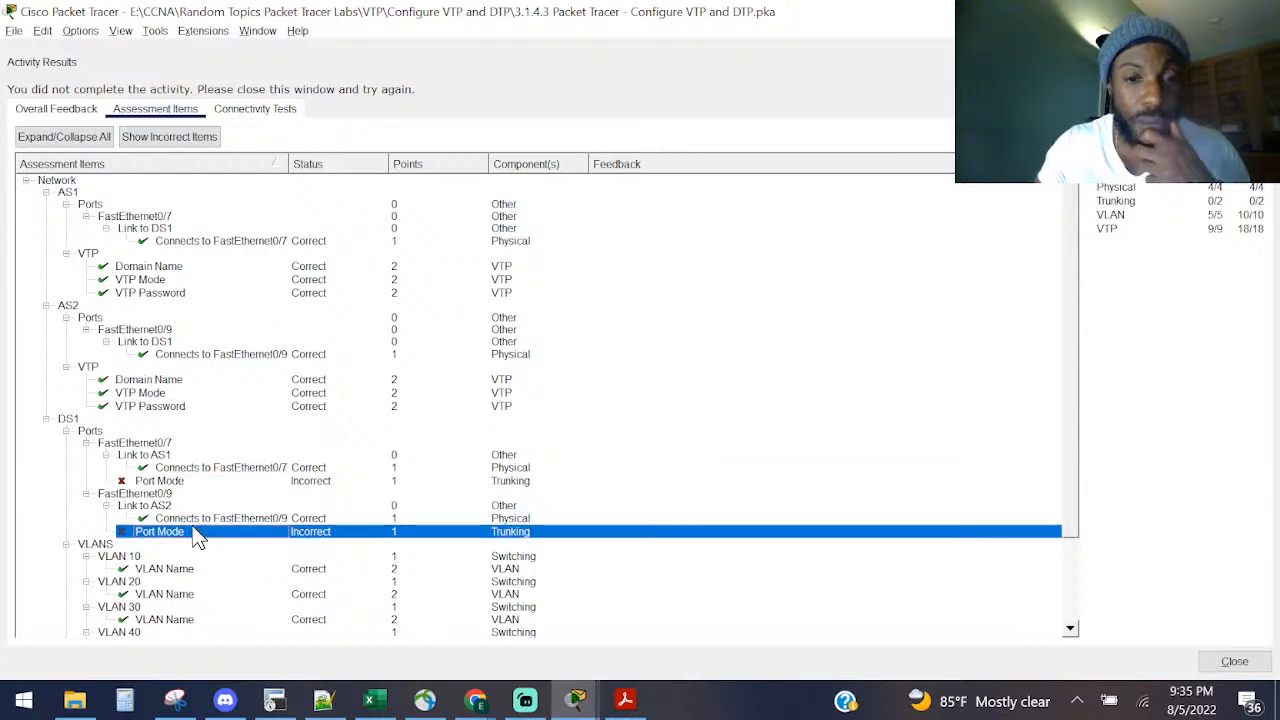
{"action": "left_click", "coordinate": [312, 481]}
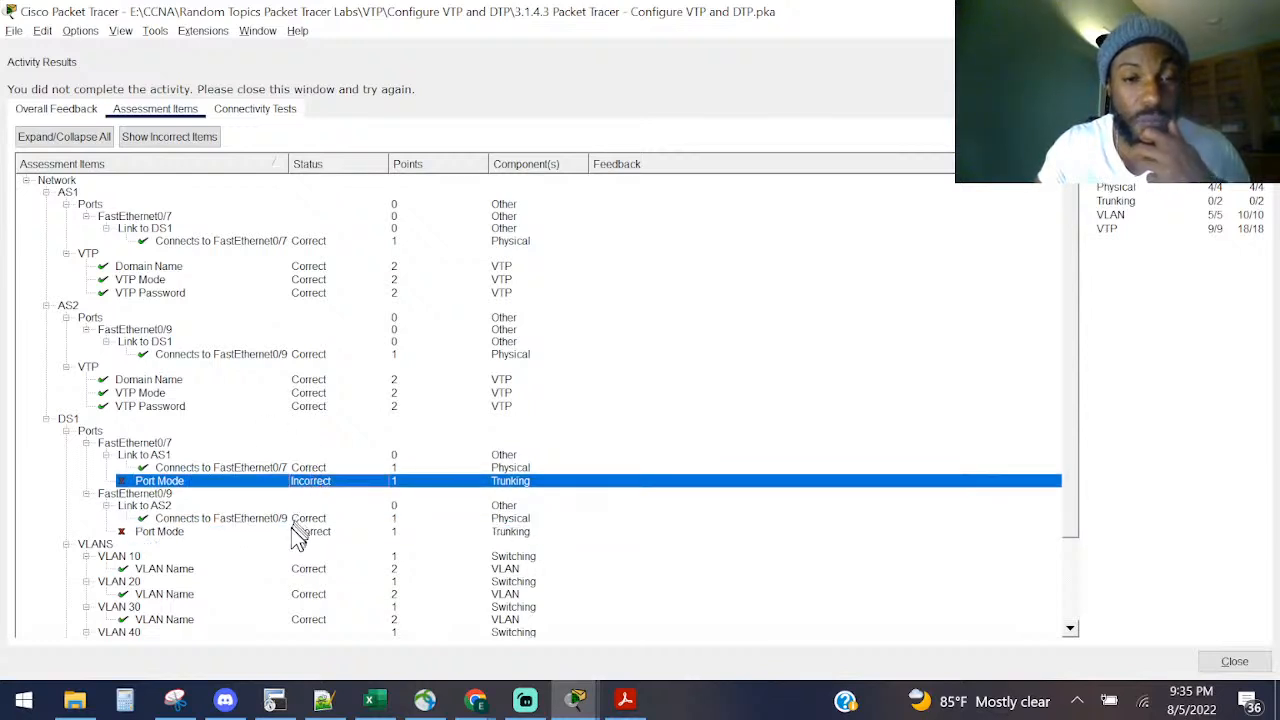
{"action": "left_click", "coordinate": [291, 529]}
{"action": "left_click", "coordinate": [279, 486]}
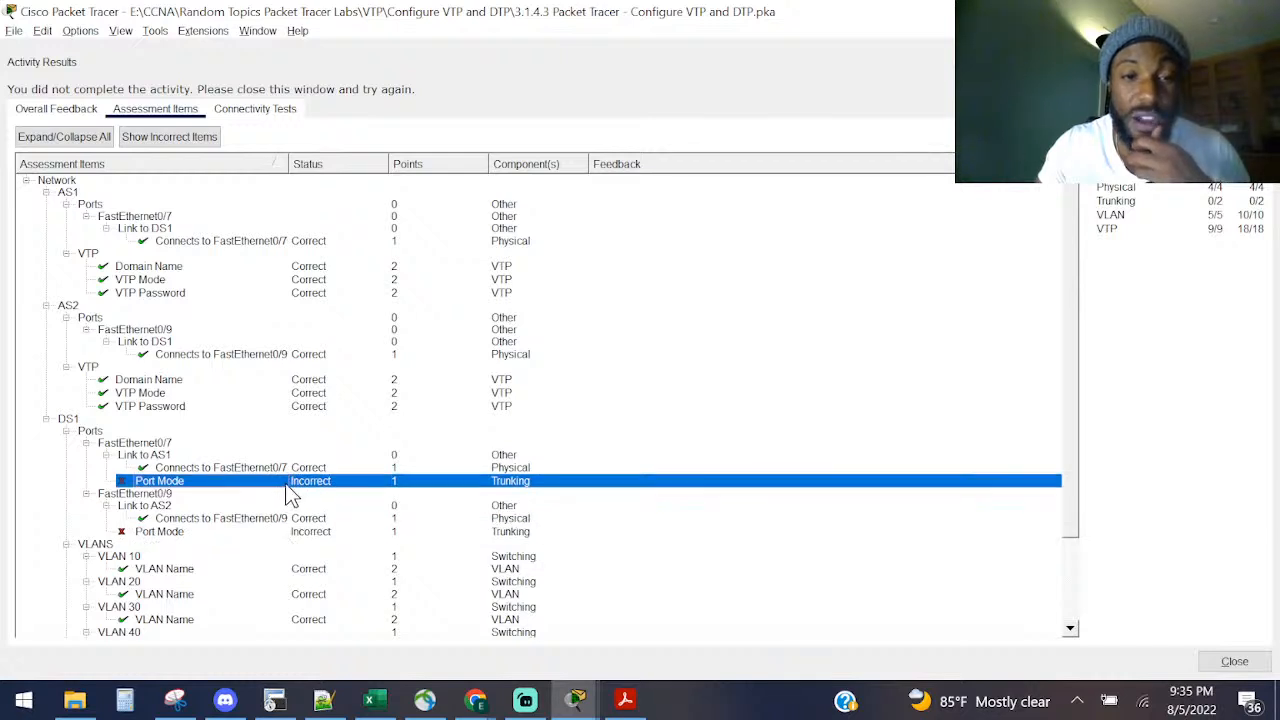
{"action": "left_click", "coordinate": [274, 545]}
{"action": "left_click", "coordinate": [276, 532]}
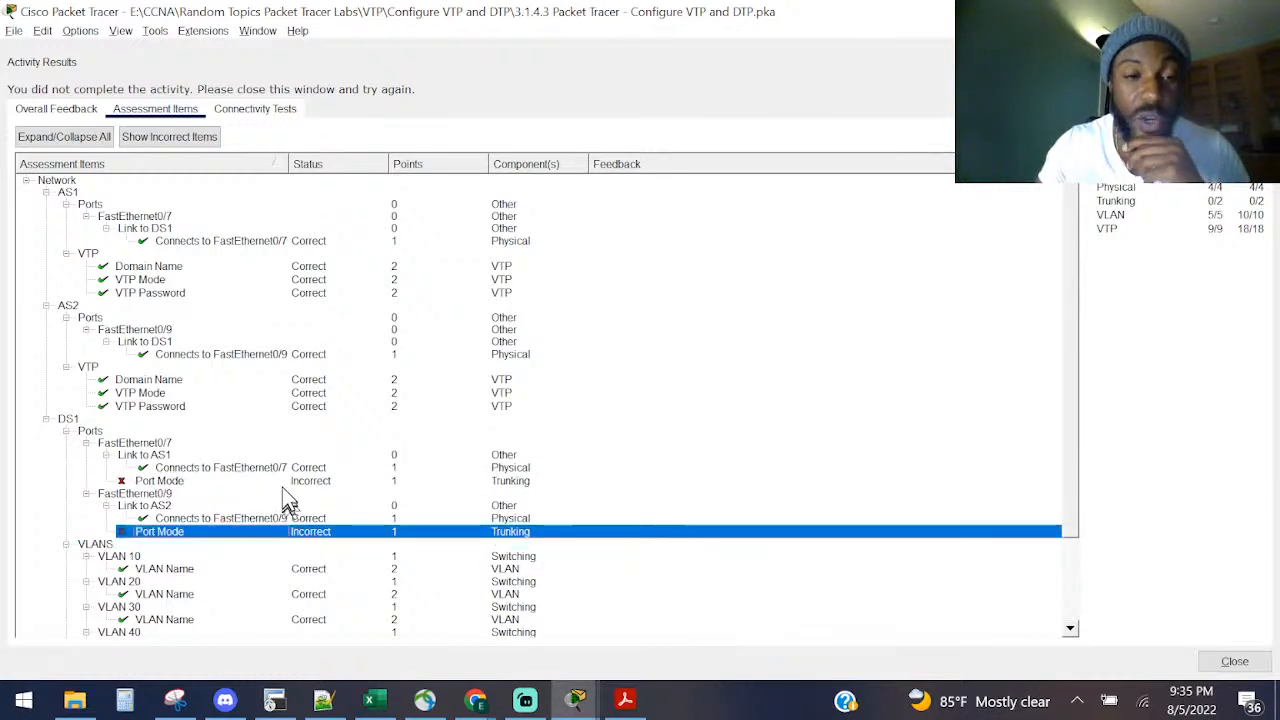
{"action": "left_click", "coordinate": [293, 482]}
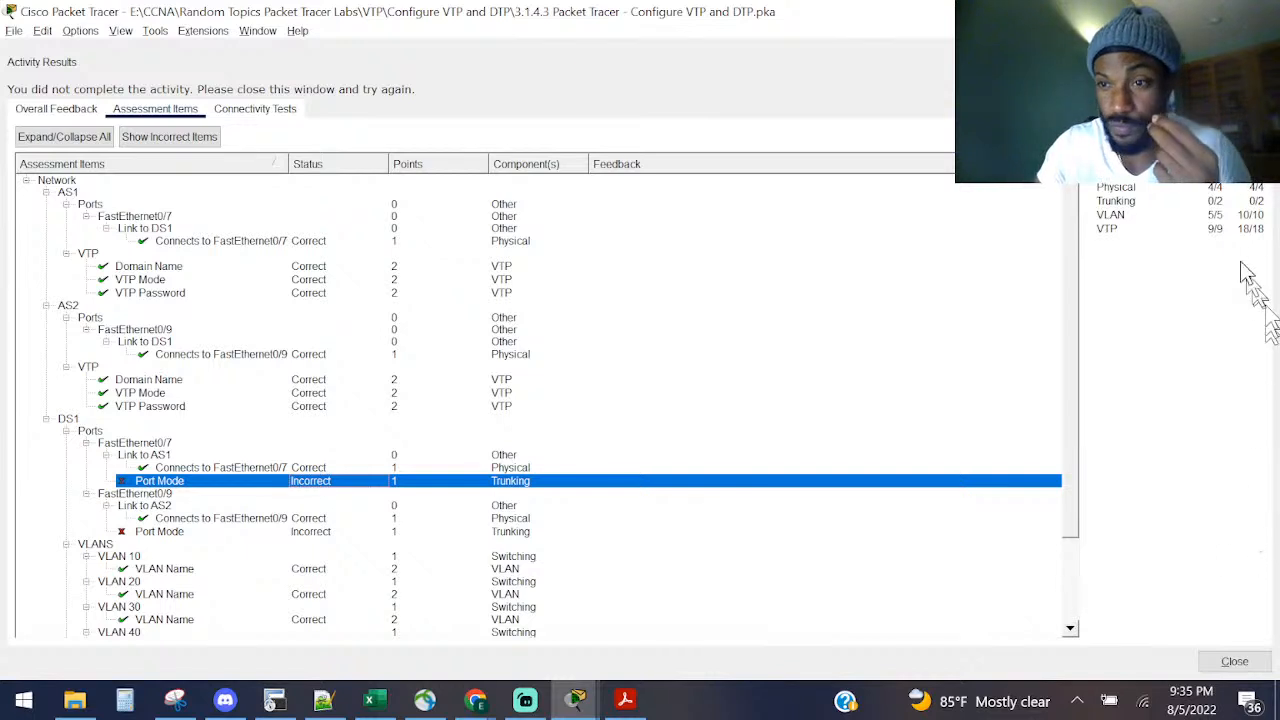
{"action": "left_click", "coordinate": [1212, 210]}
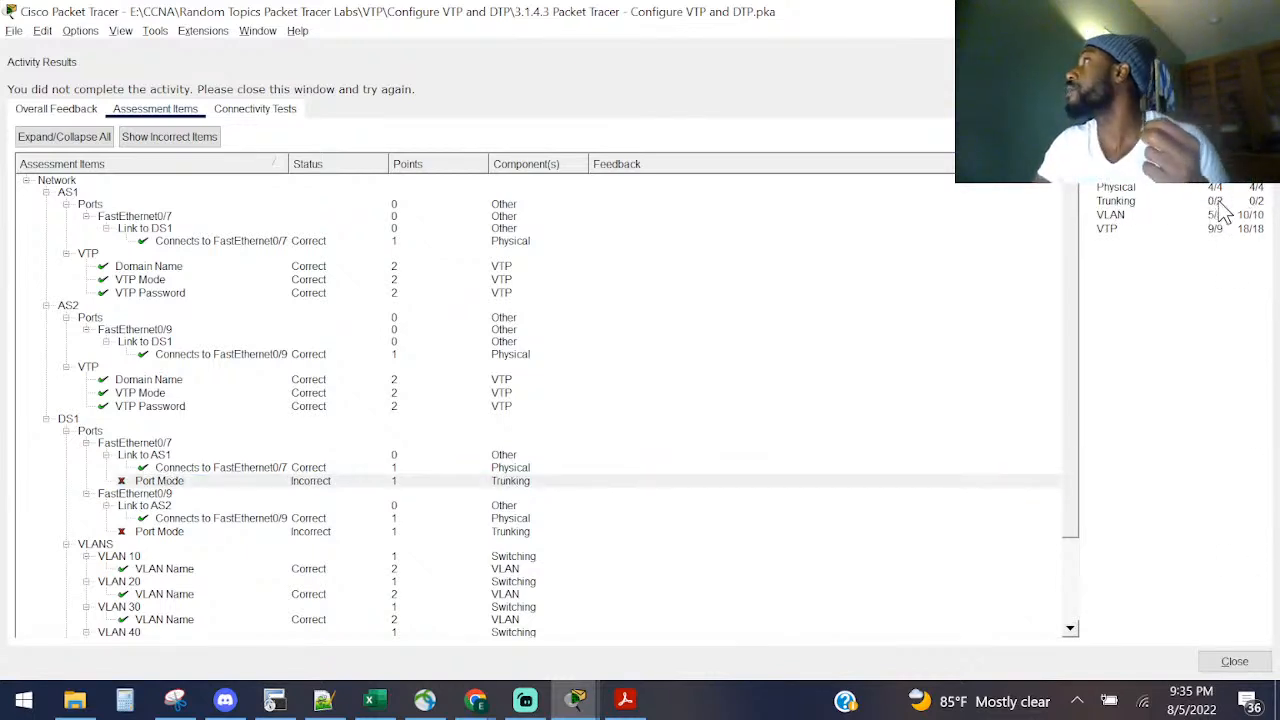
Step: Resize the results window, briefly return to AS1's console, then close Activity Results
{"action": "left_click_drag", "start_coordinate": [570, 10], "coordinate": [318, 248]}
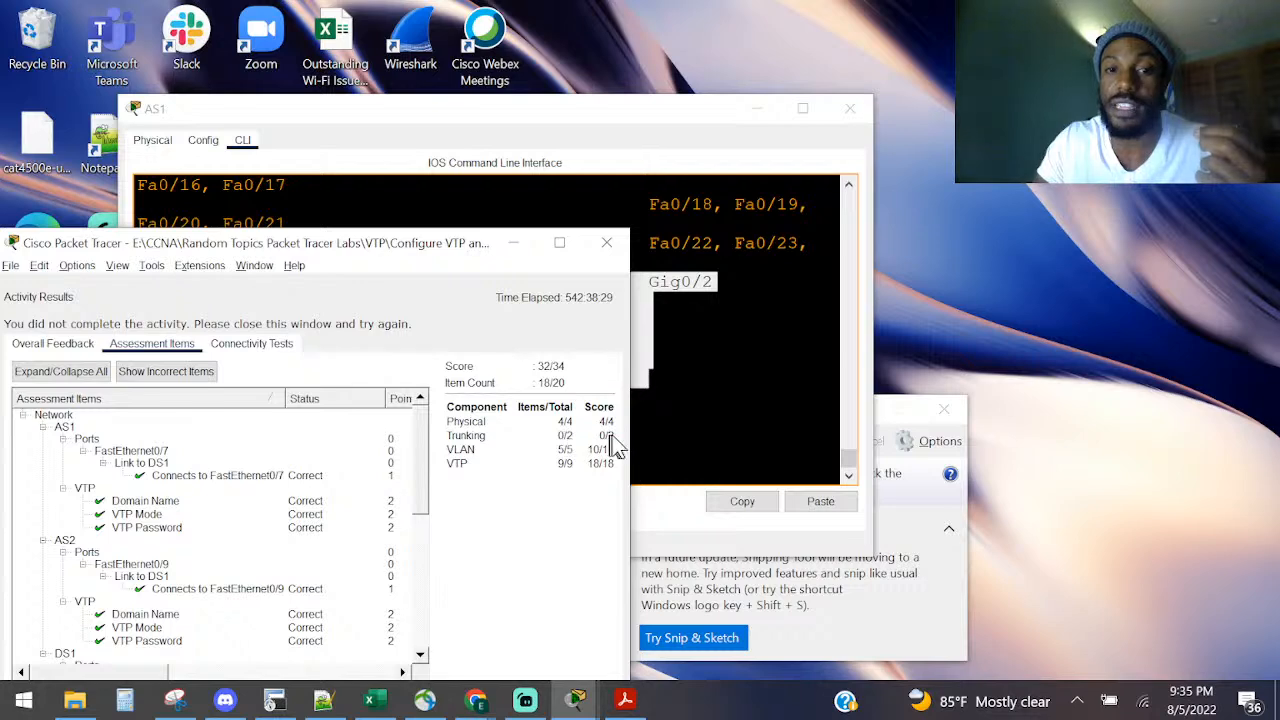
{"action": "left_click_drag", "start_coordinate": [629, 450], "coordinate": [1195, 480]}
{"action": "left_click", "coordinate": [500, 212]}
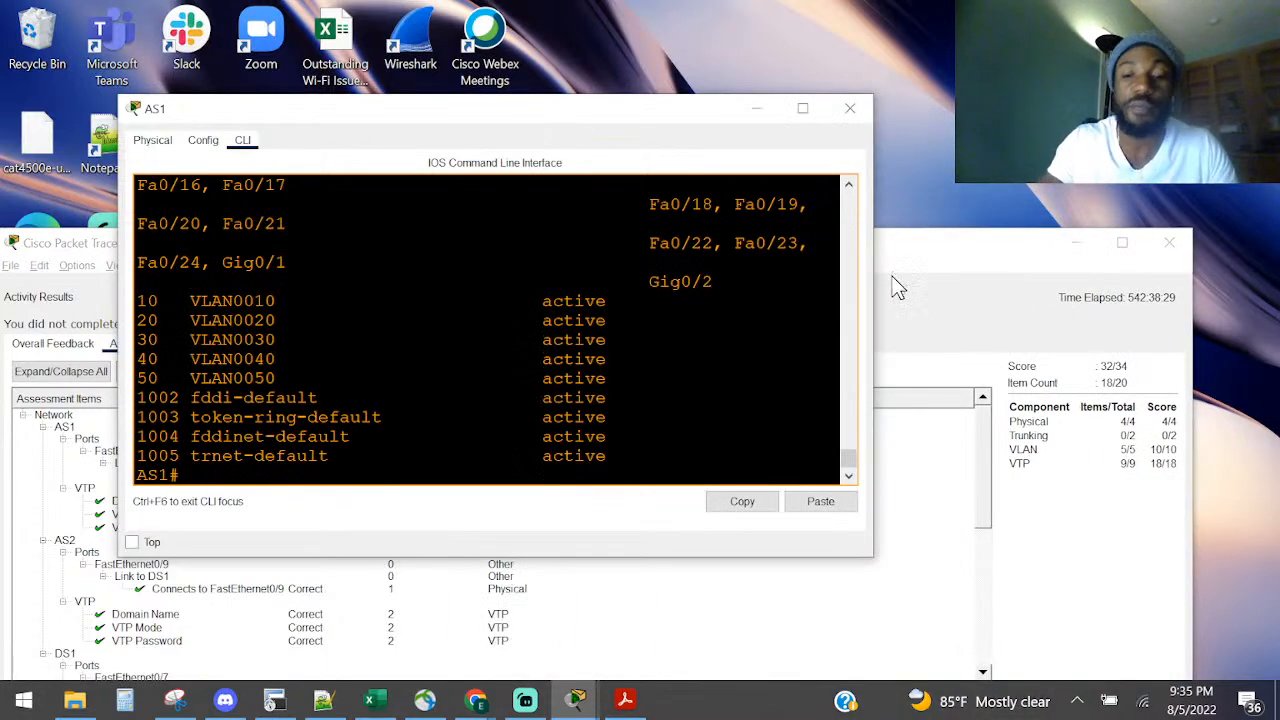
{"action": "key", "text": "Return"}
{"action": "key", "text": "Return"}
{"action": "key", "text": "Return"}
{"action": "key", "text": "Return"}
{"action": "key", "text": "Return"}
{"action": "key", "text": "Return"}
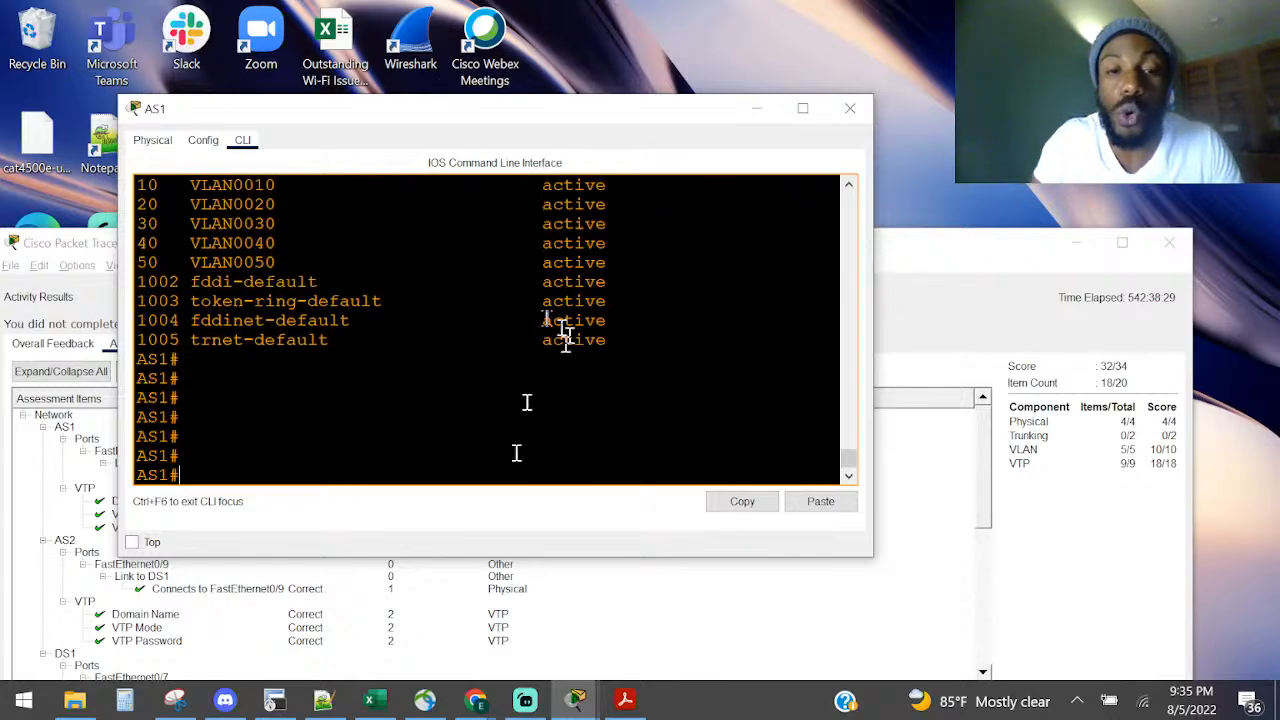
{"action": "left_click", "coordinate": [563, 585]}
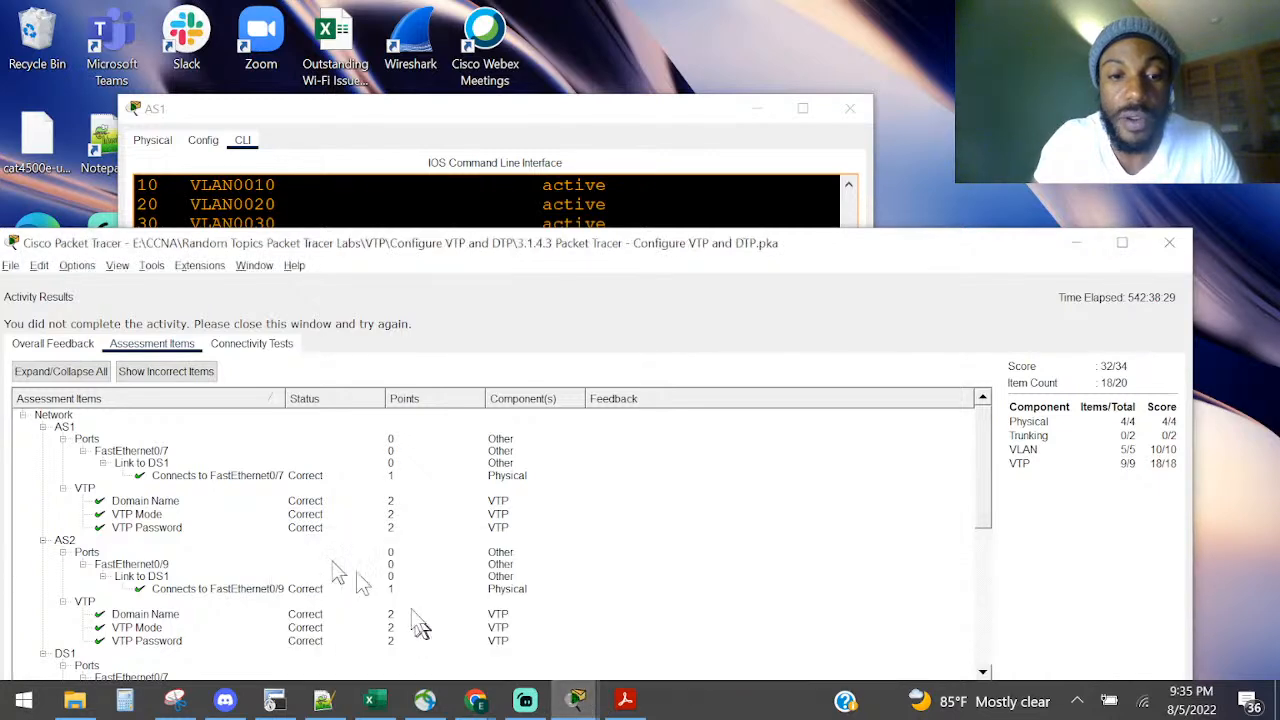
{"action": "left_click", "coordinate": [1124, 242]}
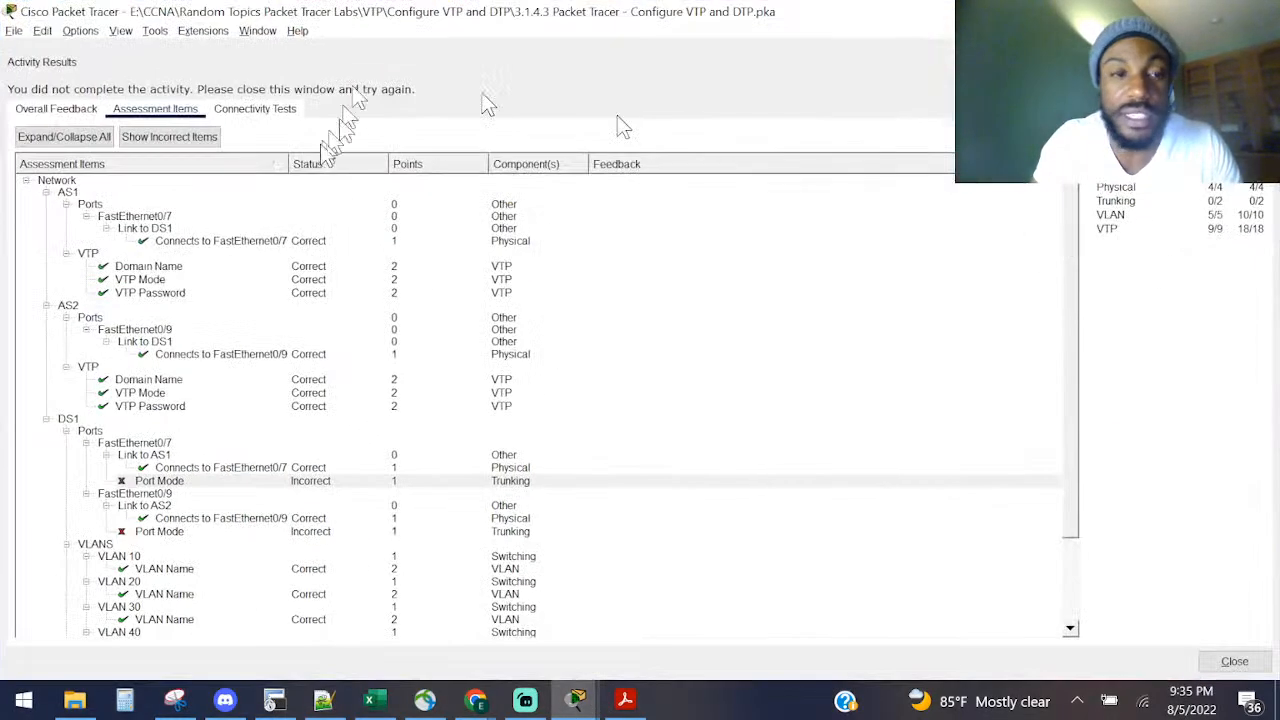
{"action": "left_click", "coordinate": [1234, 661]}
{"action": "left_click", "coordinate": [262, 298]}
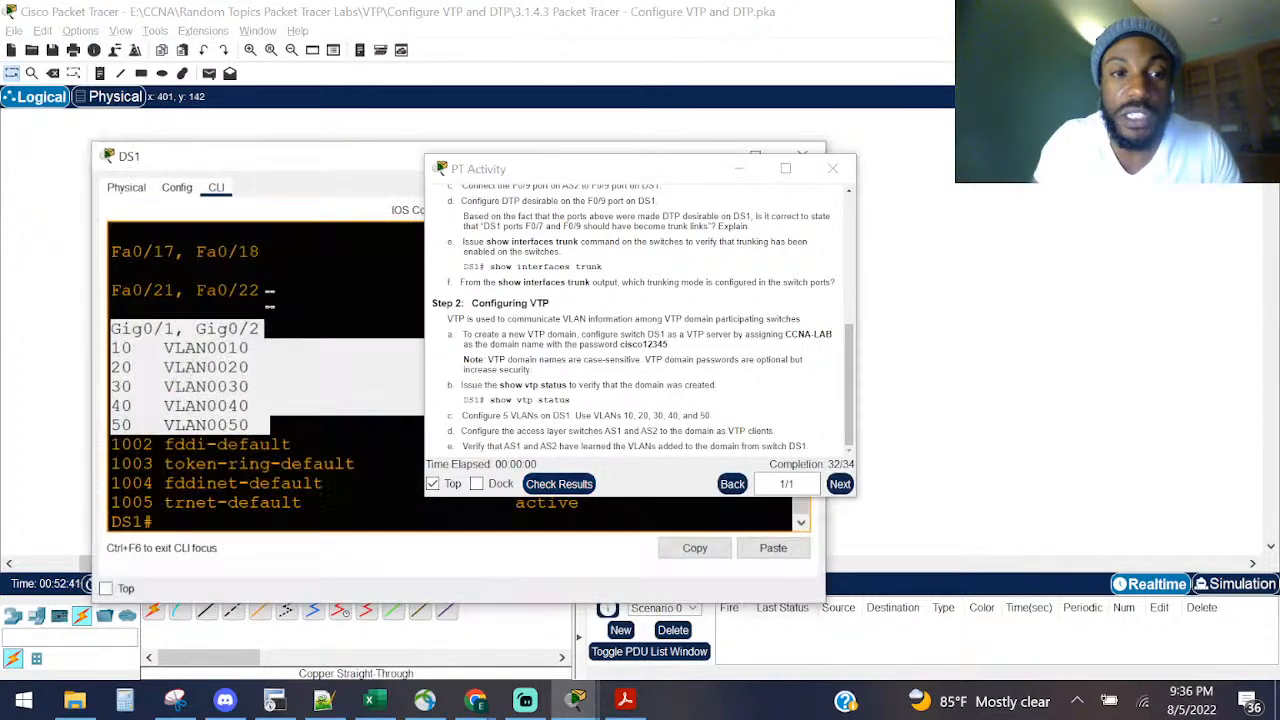
{"action": "left_click", "coordinate": [758, 170]}
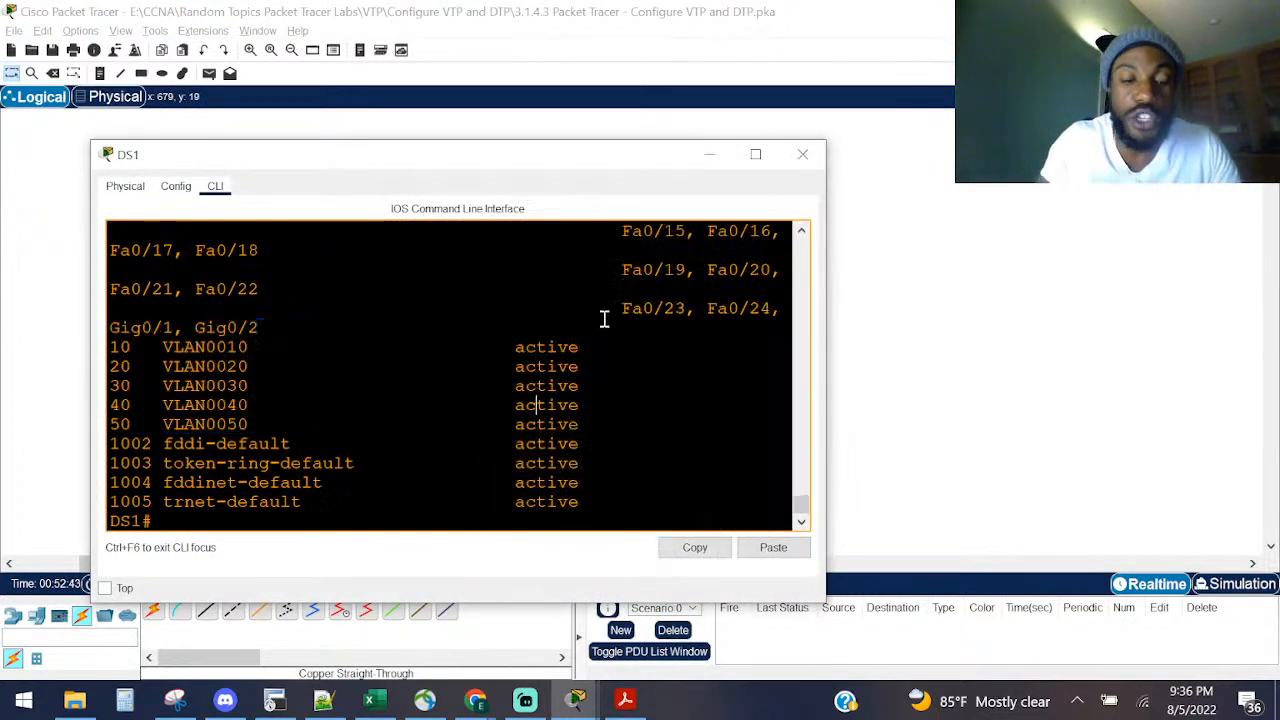
{"action": "key", "text": "ctrl+z"}
{"action": "key", "text": "Return"}
{"action": "key", "text": "Return"}
{"action": "key", "text": "Return"}
{"action": "key", "text": "Return"}
{"action": "type", "text": "sho i"}
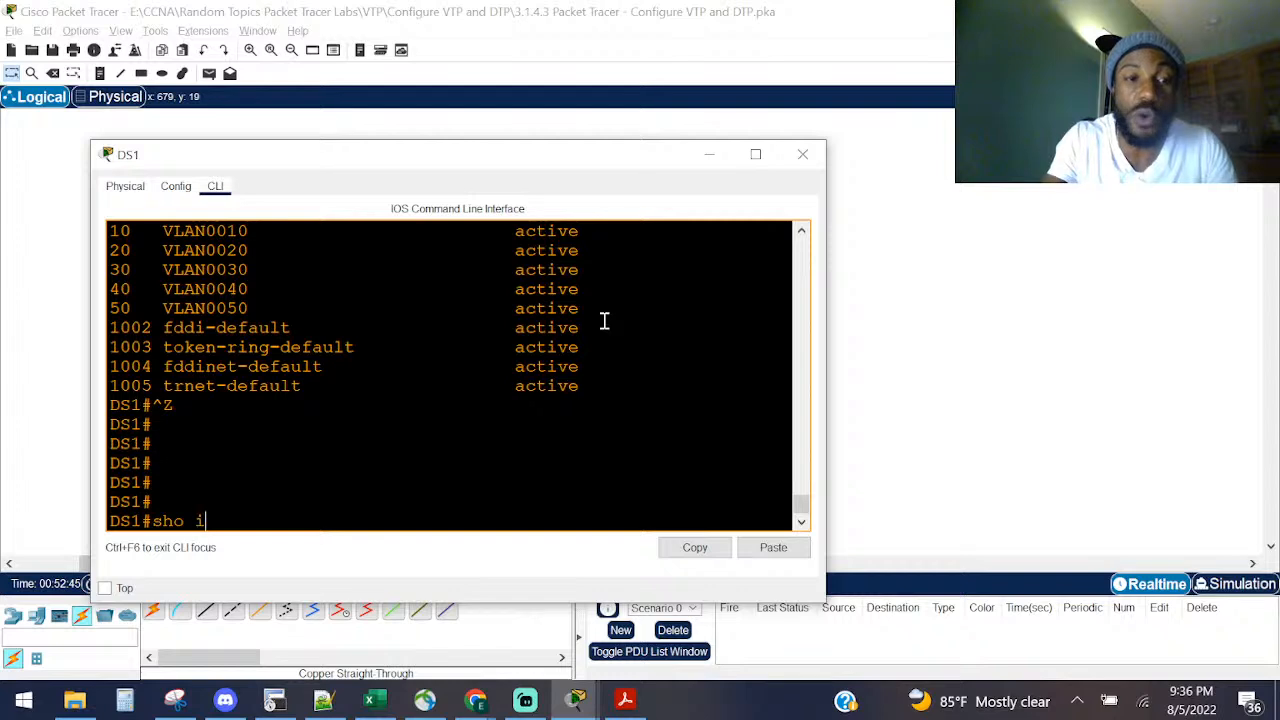
{"action": "type", "text": "nt"}
{"action": "key", "text": "Tab"}
{"action": "type", "text": "trunk"}
{"action": "key", "text": "Return"}
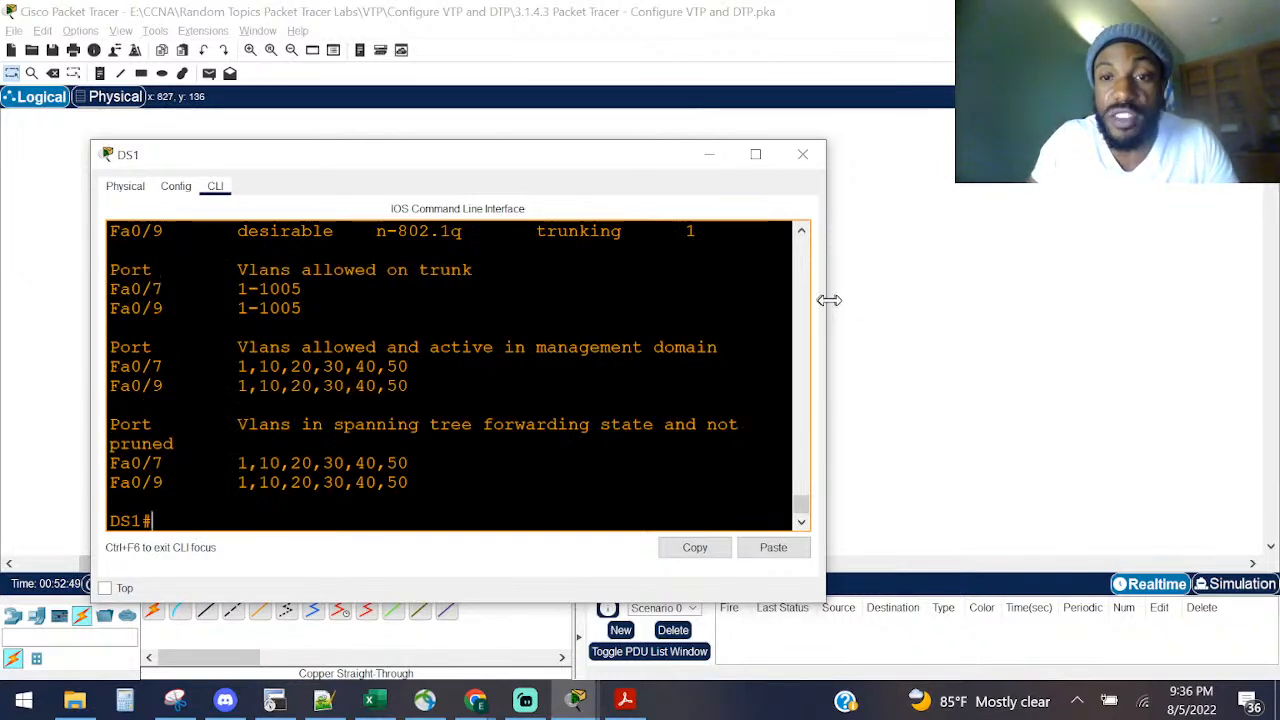
{"action": "left_click_drag", "start_coordinate": [828, 300], "coordinate": [1055, 297]}
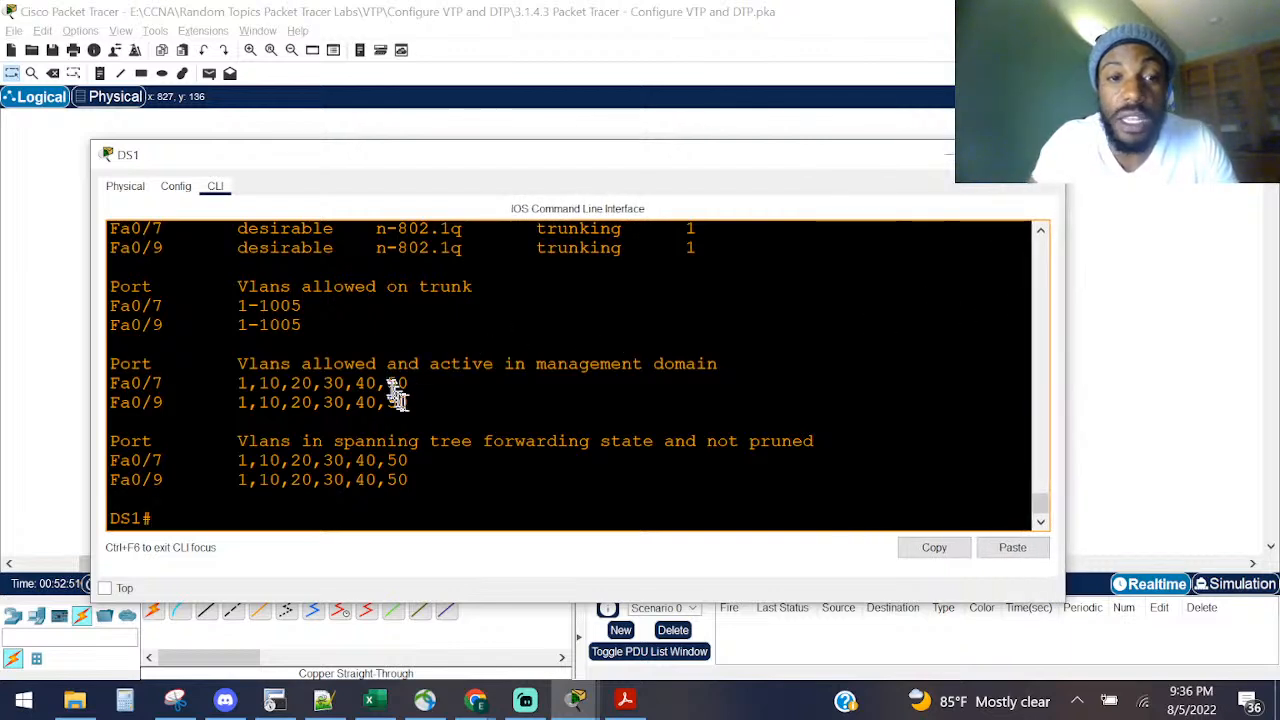
{"action": "left_click_drag", "start_coordinate": [411, 404], "coordinate": [198, 378]}
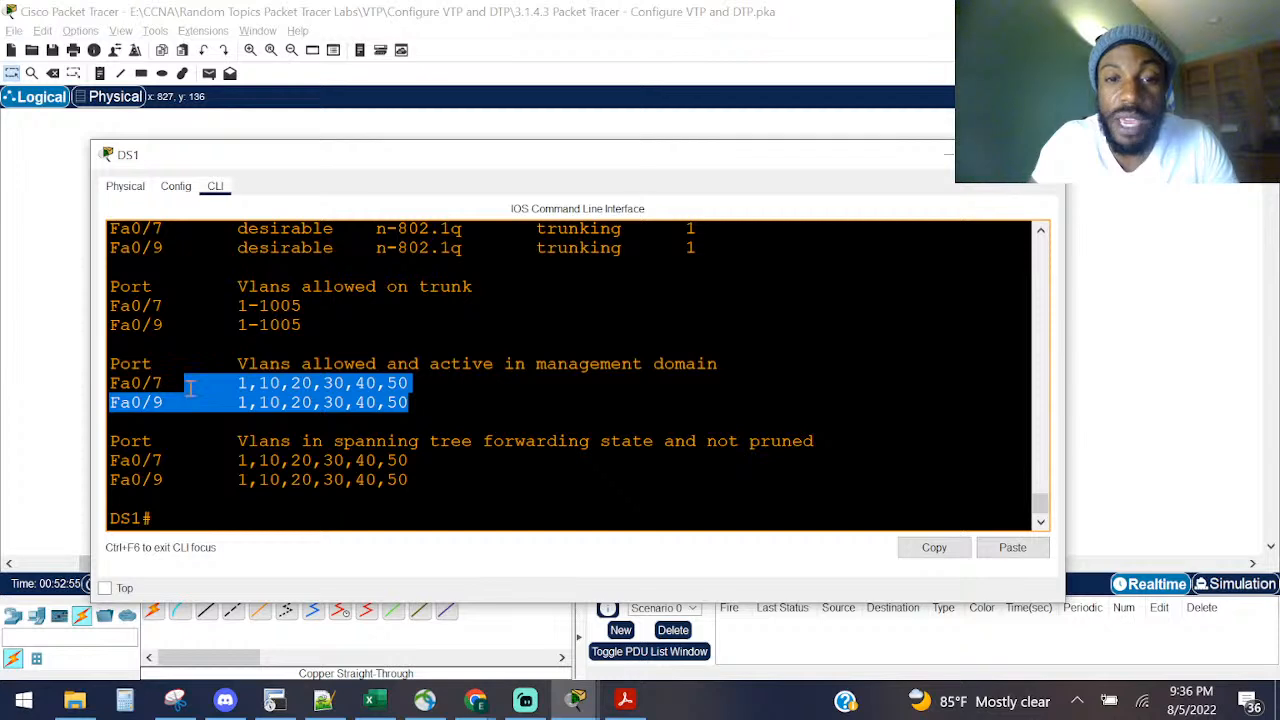
{"action": "left_click_drag", "start_coordinate": [421, 492], "coordinate": [171, 455]}
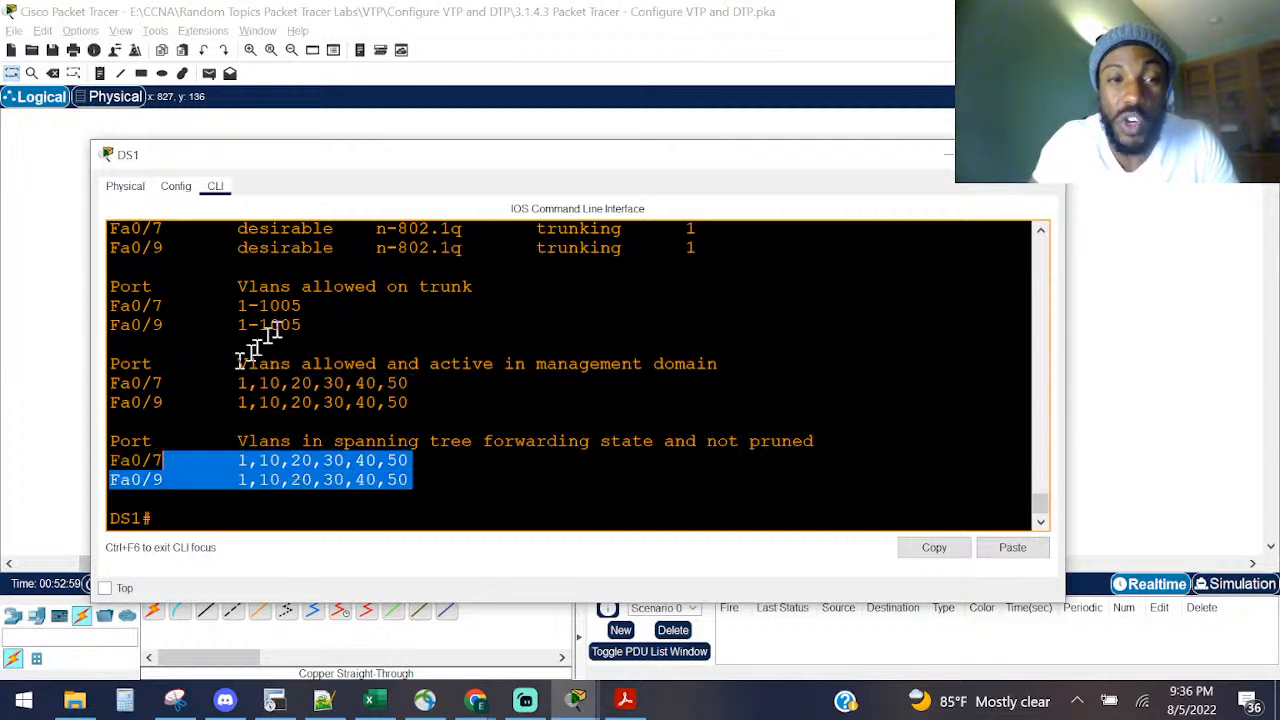
{"action": "left_click_drag", "start_coordinate": [302, 306], "coordinate": [212, 314]}
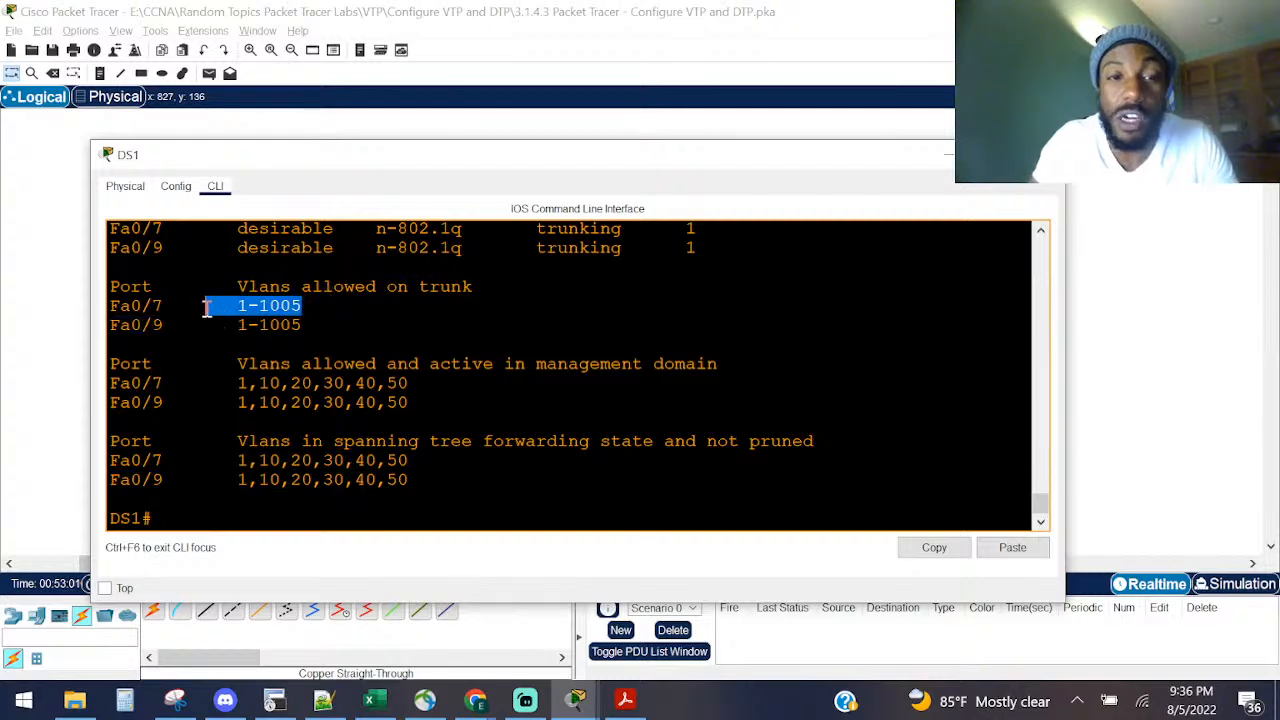
{"action": "left_click", "coordinate": [254, 334]}
{"action": "scroll", "coordinate": [280, 337], "scroll_direction": "up", "scroll_amount": 2}
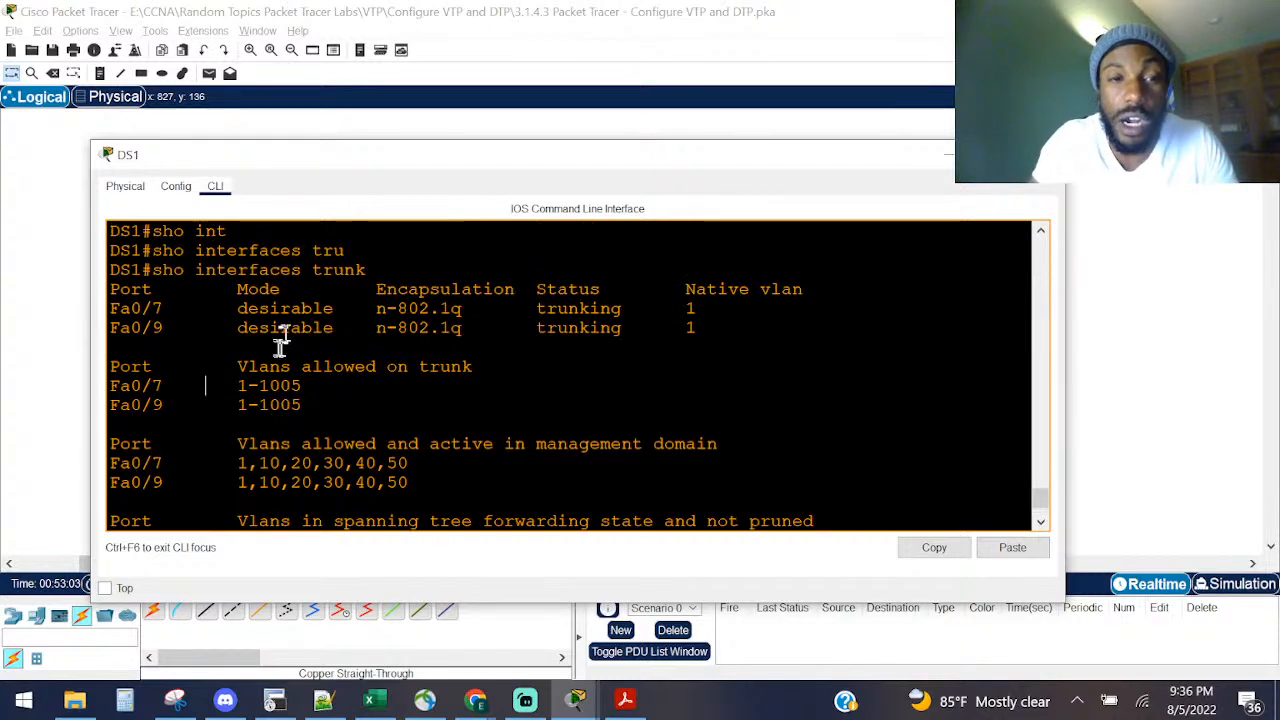
{"action": "left_click_drag", "start_coordinate": [634, 340], "coordinate": [155, 345]}
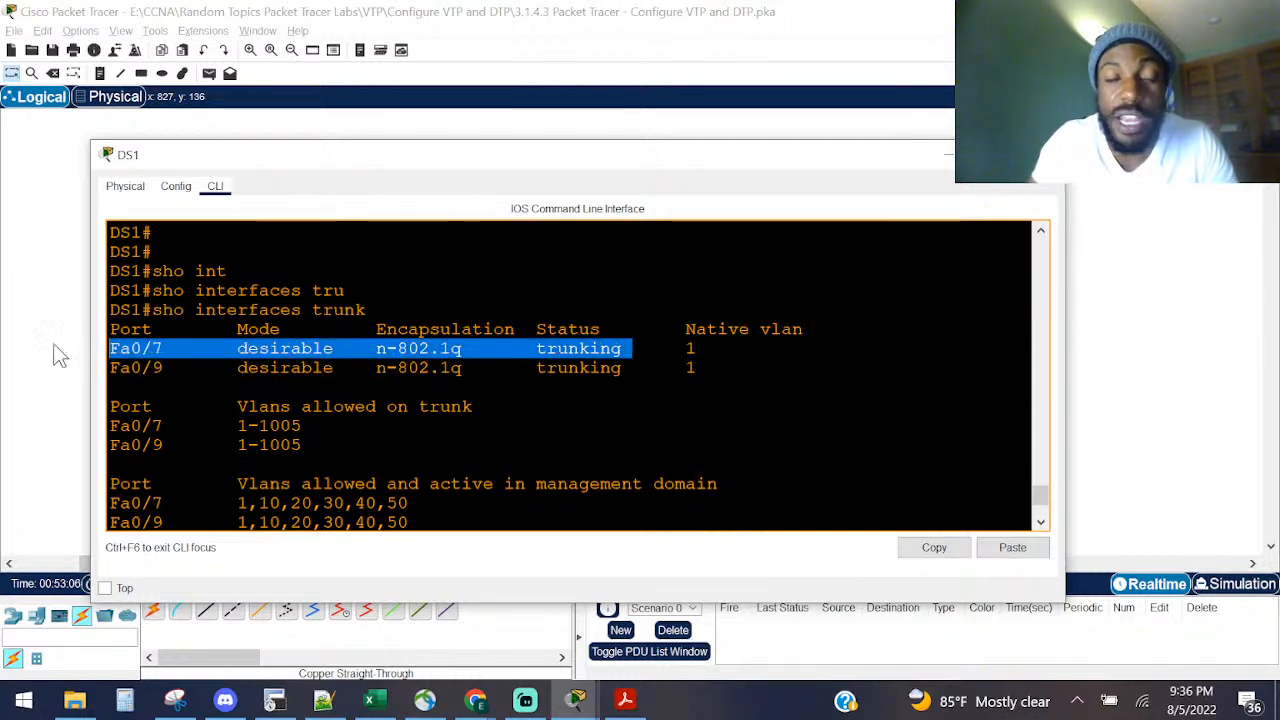
{"action": "left_click", "coordinate": [264, 373]}
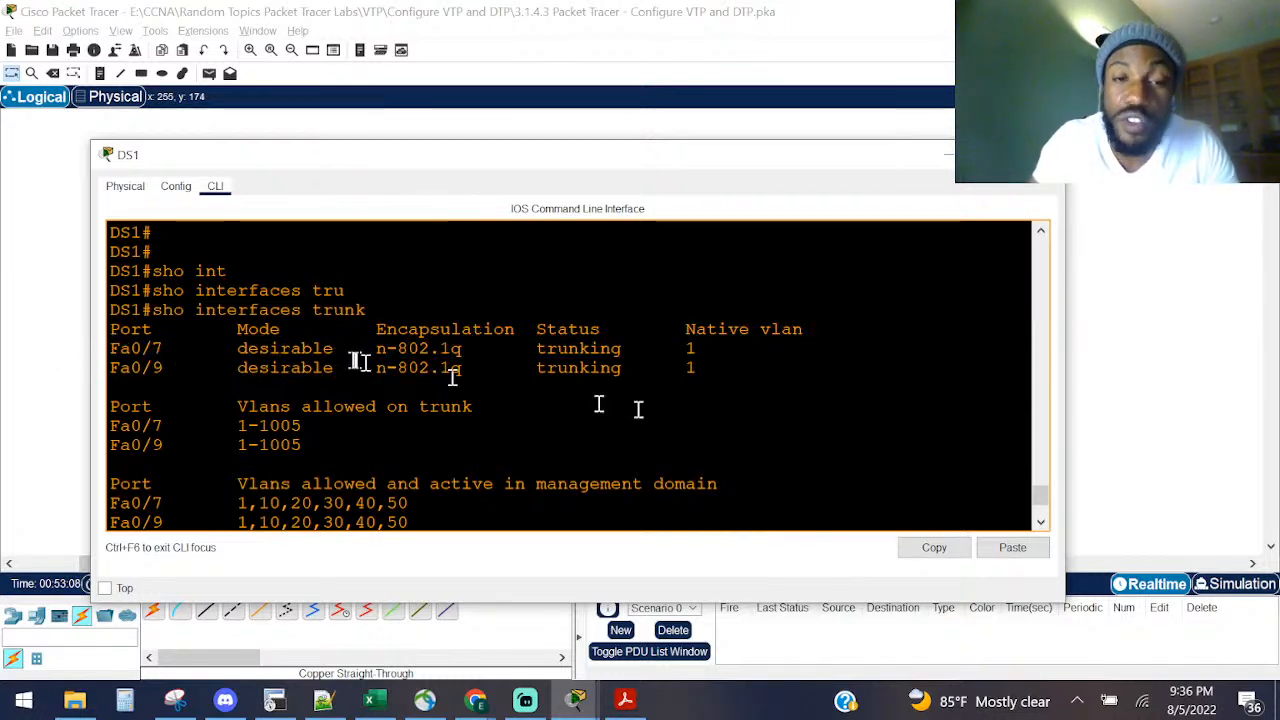
{"action": "left_click_drag", "start_coordinate": [725, 368], "coordinate": [4, 343]}
{"action": "scroll", "coordinate": [300, 360], "scroll_direction": "down", "scroll_amount": 2}
{"action": "scroll", "coordinate": [400, 323], "scroll_direction": "up", "scroll_amount": 4}
{"action": "scroll", "coordinate": [387, 343], "scroll_direction": "down", "scroll_amount": 3}
{"action": "scroll", "coordinate": [385, 340], "scroll_direction": "down", "scroll_amount": 2}
{"action": "scroll", "coordinate": [380, 336], "scroll_direction": "up", "scroll_amount": 5}
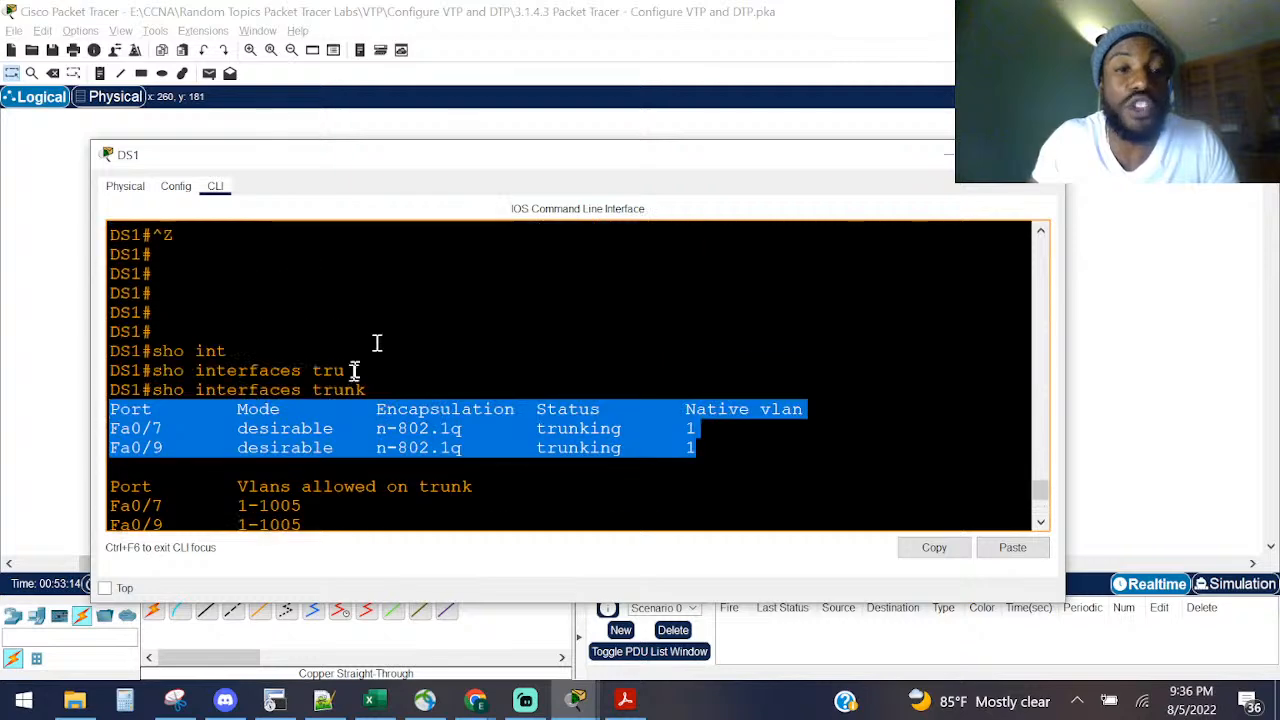
{"action": "left_click_drag", "start_coordinate": [700, 450], "coordinate": [70, 427]}
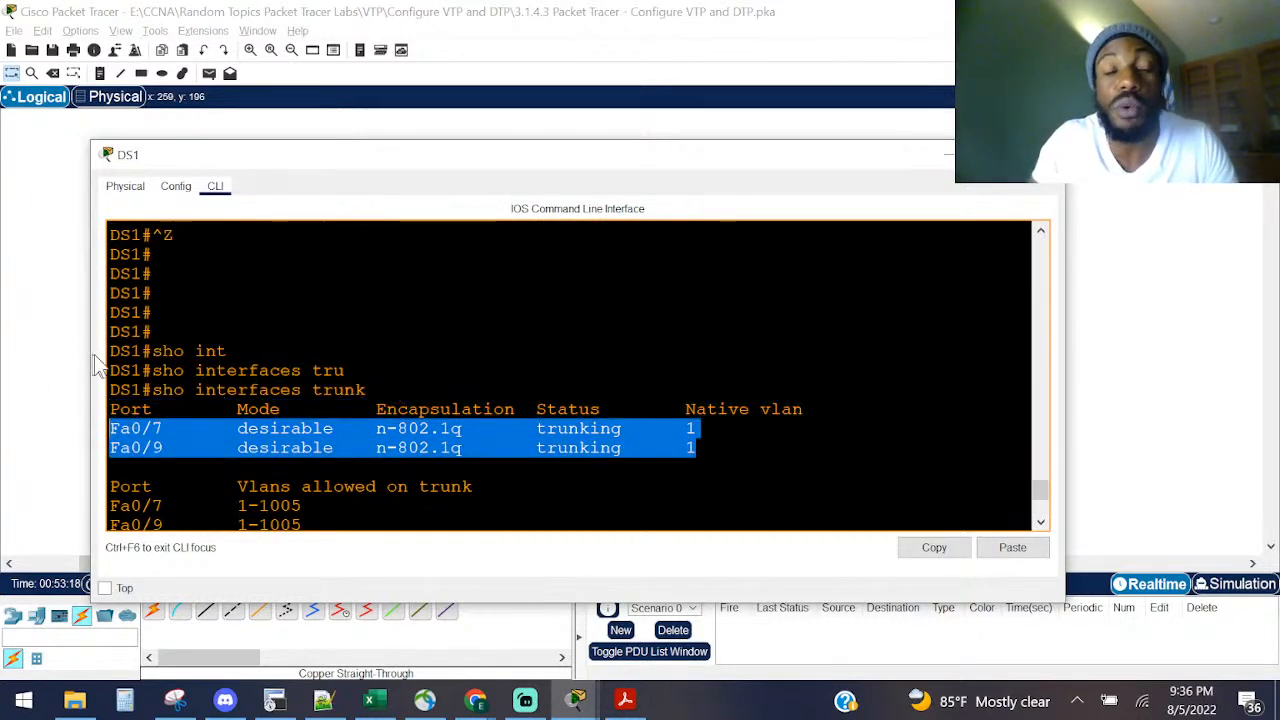
{"action": "left_click", "coordinate": [389, 408]}
{"action": "scroll", "coordinate": [389, 408], "scroll_direction": "up", "scroll_amount": 8}
{"action": "scroll", "coordinate": [408, 385], "scroll_direction": "down", "scroll_amount": 3}
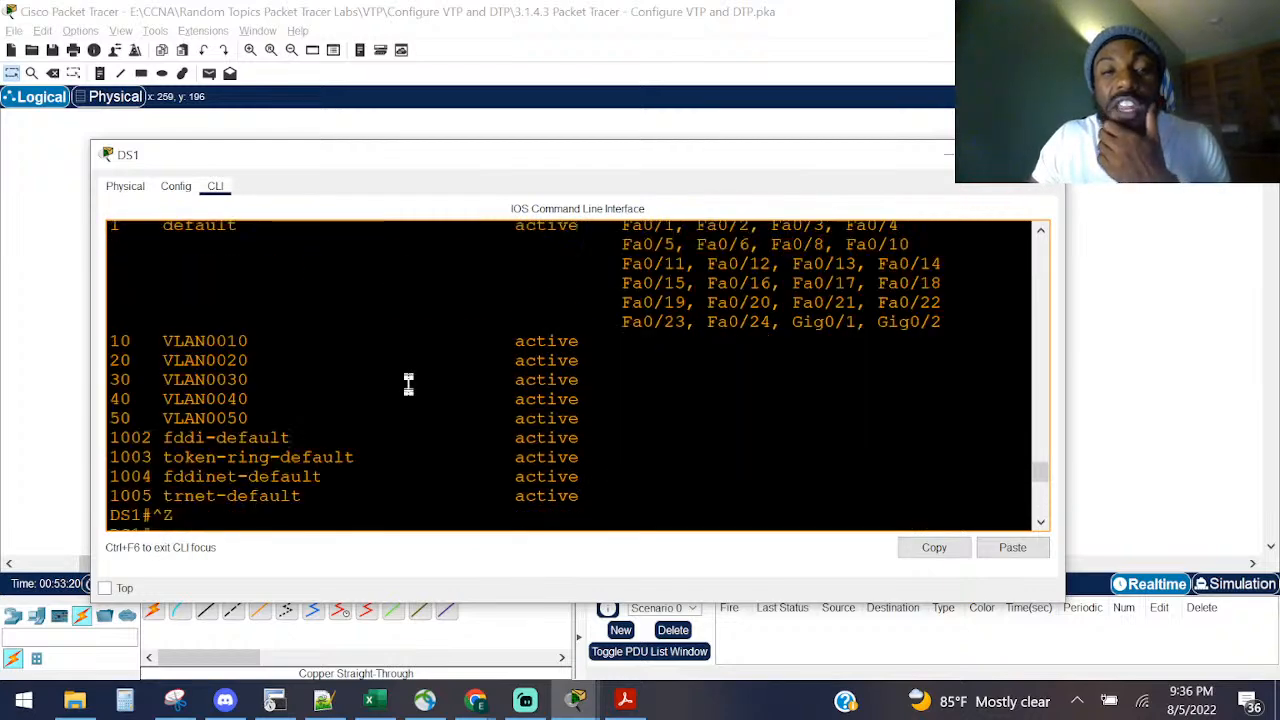
{"action": "scroll", "coordinate": [405, 390], "scroll_direction": "down", "scroll_amount": 6}
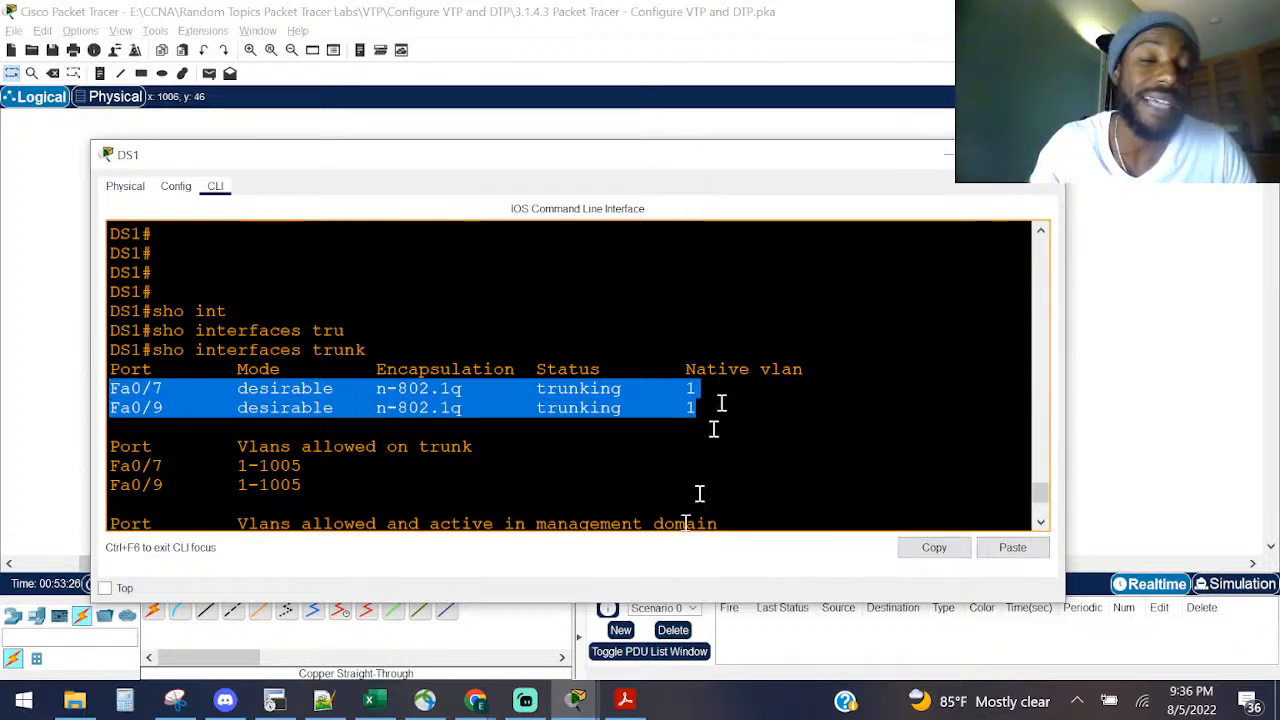
{"action": "scroll", "coordinate": [692, 445], "scroll_direction": "down", "scroll_amount": 3}
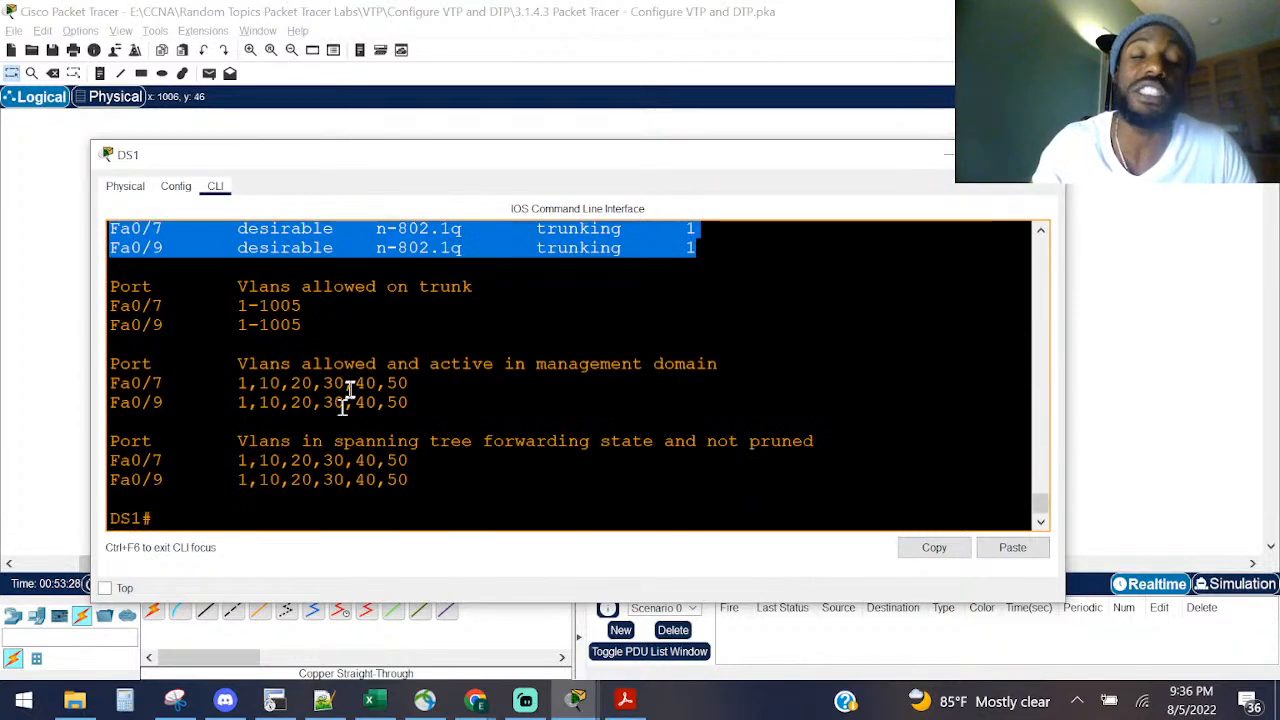
{"action": "left_click", "coordinate": [449, 497]}
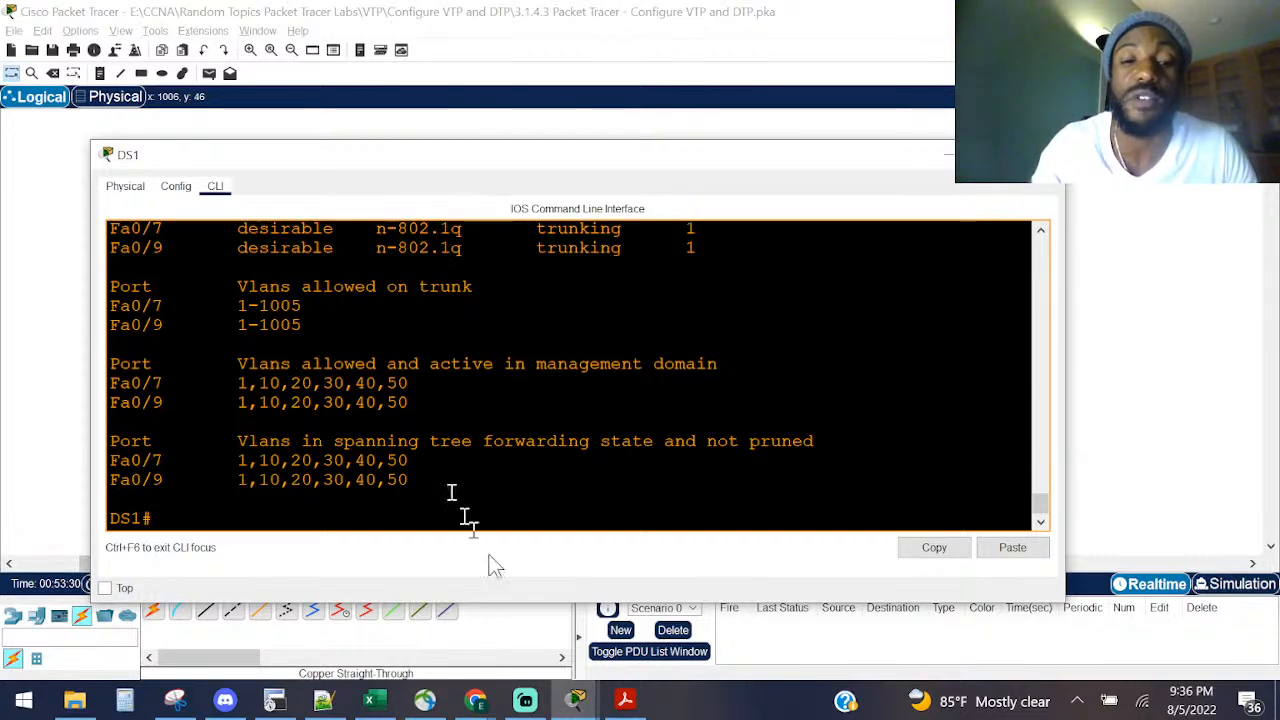
Step: In VLANs.pdf, highlight the dynamic desirable and dynamic auto port mode descriptions
{"action": "left_click", "coordinate": [625, 700]}
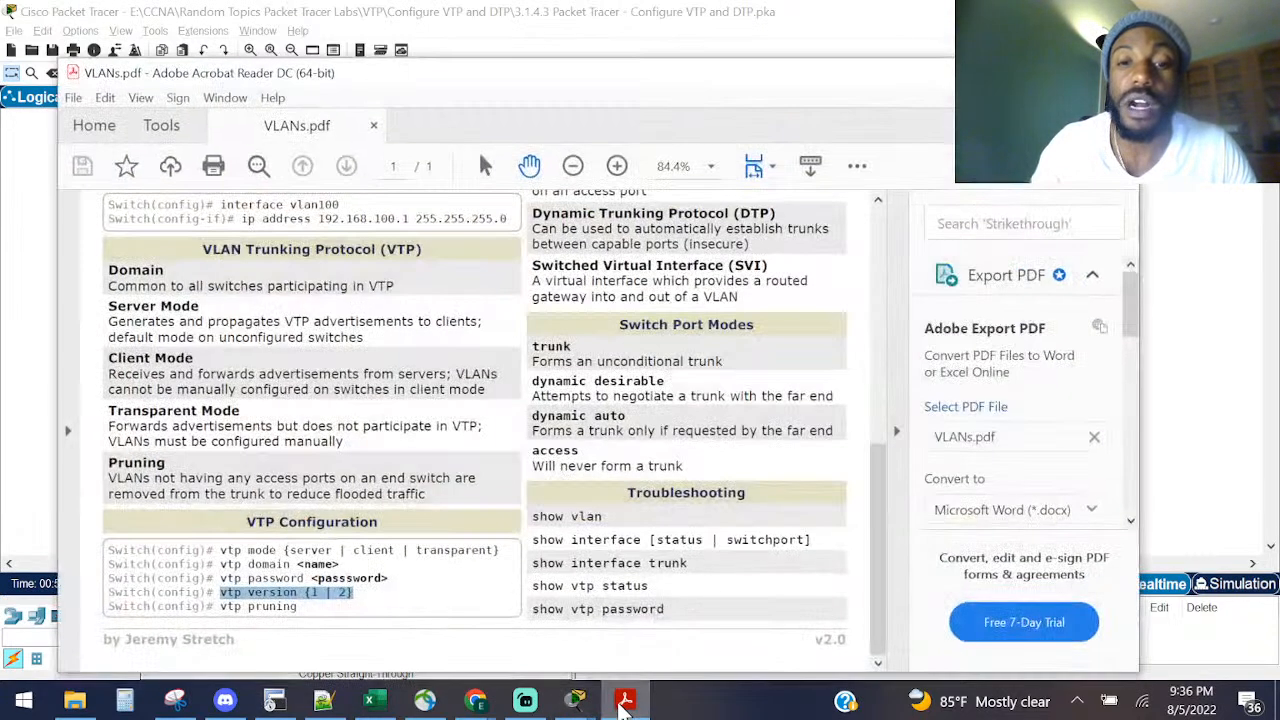
{"action": "double_click", "coordinate": [557, 398]}
{"action": "left_click", "coordinate": [548, 404]}
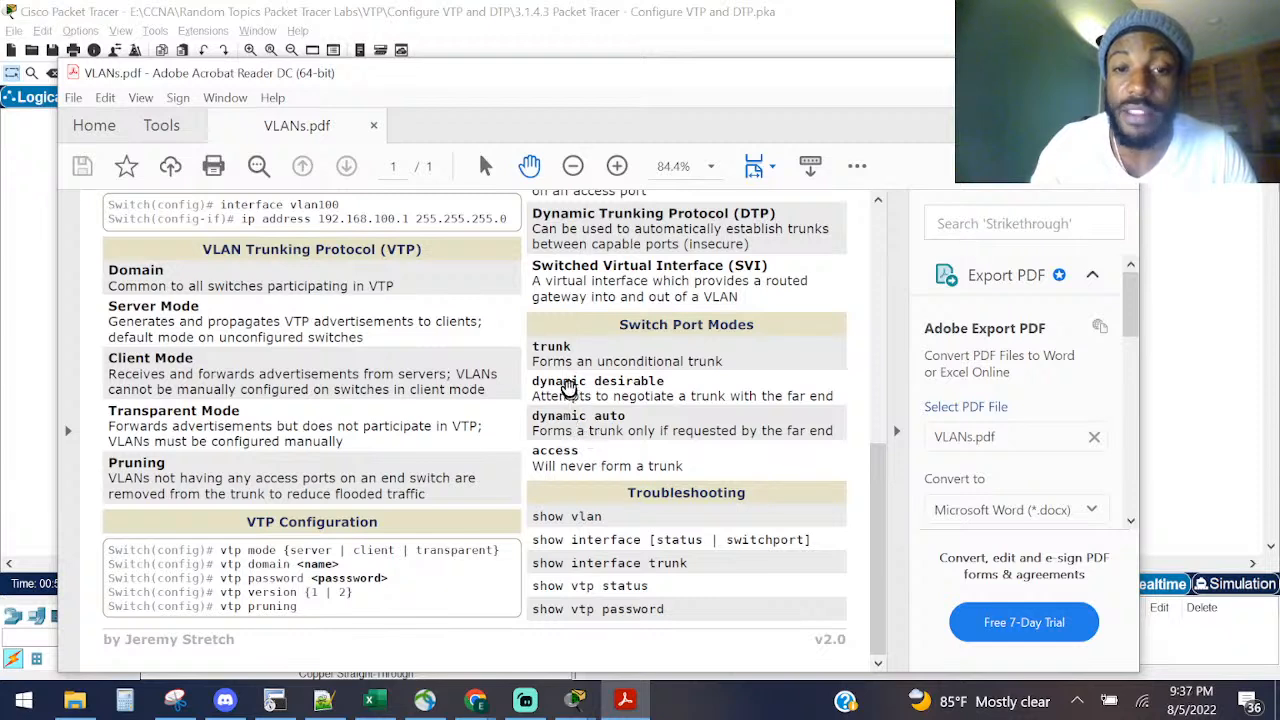
{"action": "left_click_drag", "start_coordinate": [532, 381], "coordinate": [645, 400]}
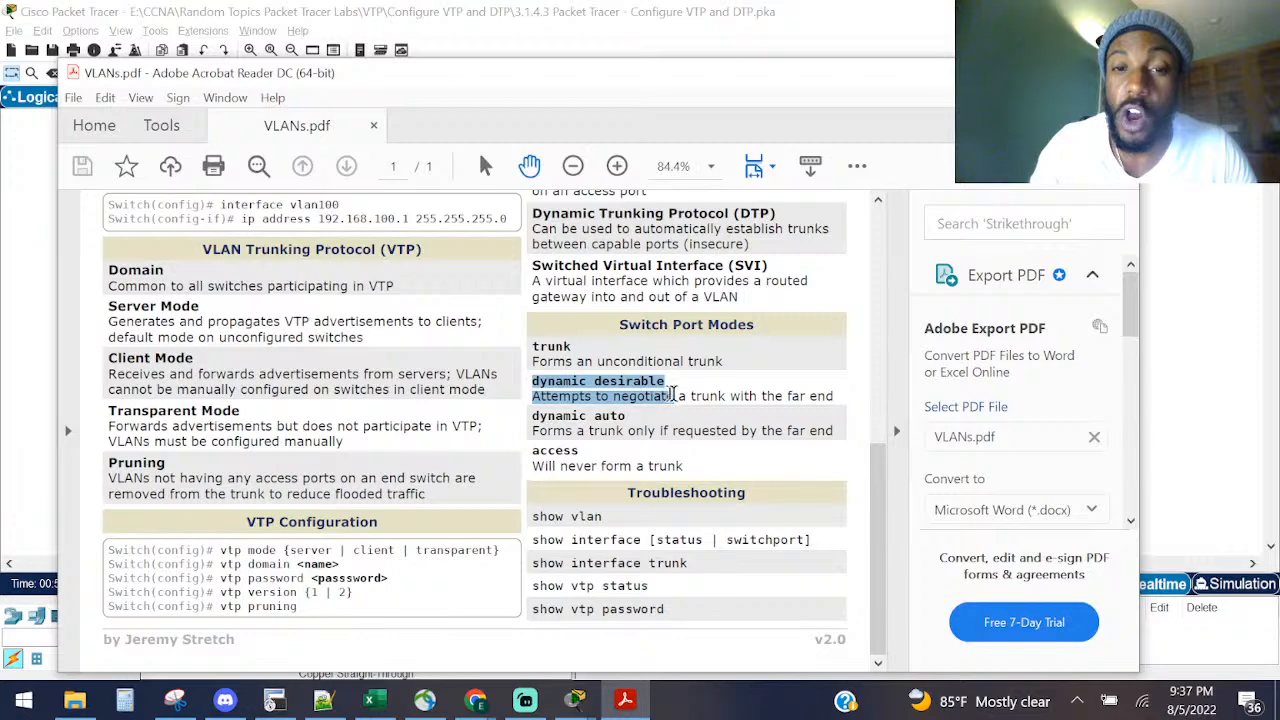
{"action": "left_click_drag", "start_coordinate": [681, 394], "coordinate": [840, 395]}
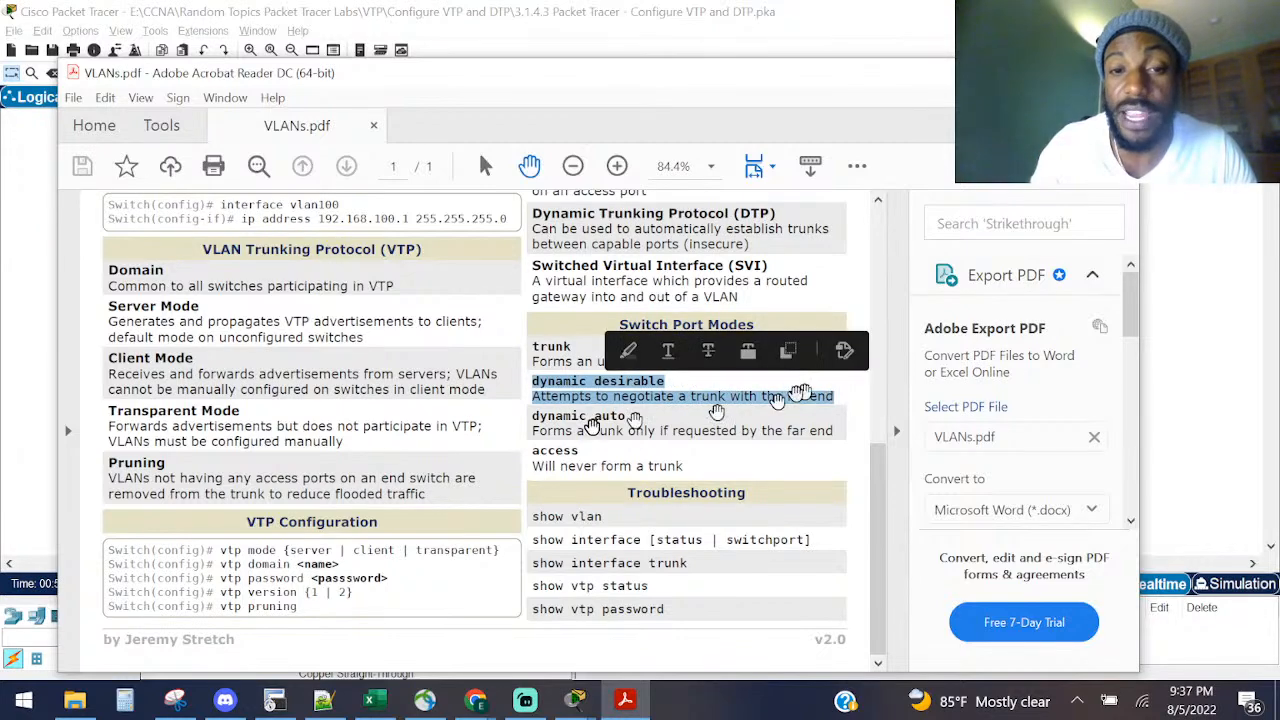
{"action": "left_click", "coordinate": [581, 432]}
{"action": "left_click_drag", "start_coordinate": [532, 432], "coordinate": [830, 432]}
{"action": "left_click_drag", "start_coordinate": [684, 467], "coordinate": [527, 480]}
Step: Run show running-config on DS1 and highlight Fa0/7 and Fa0/9's dynamic desirable lines
{"action": "key", "text": "alt+Tab"}
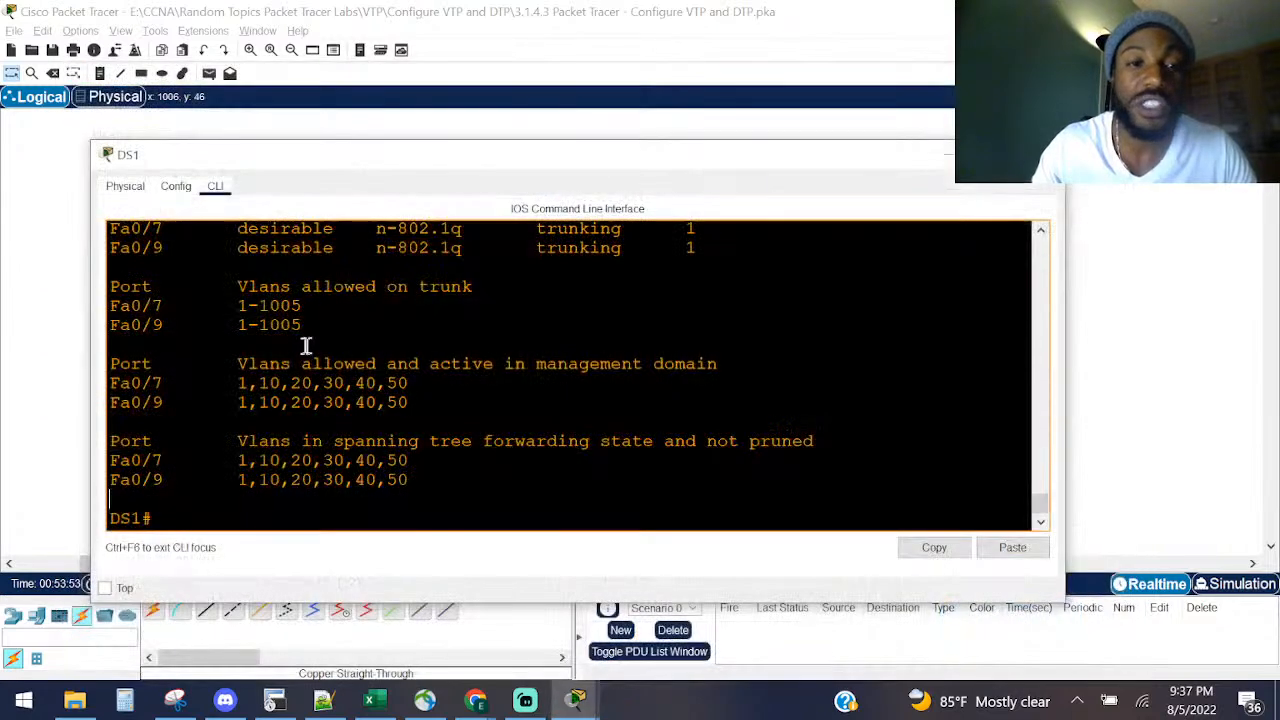
{"action": "key", "text": "Return"}
{"action": "key", "text": "Return"}
{"action": "key", "text": "Return"}
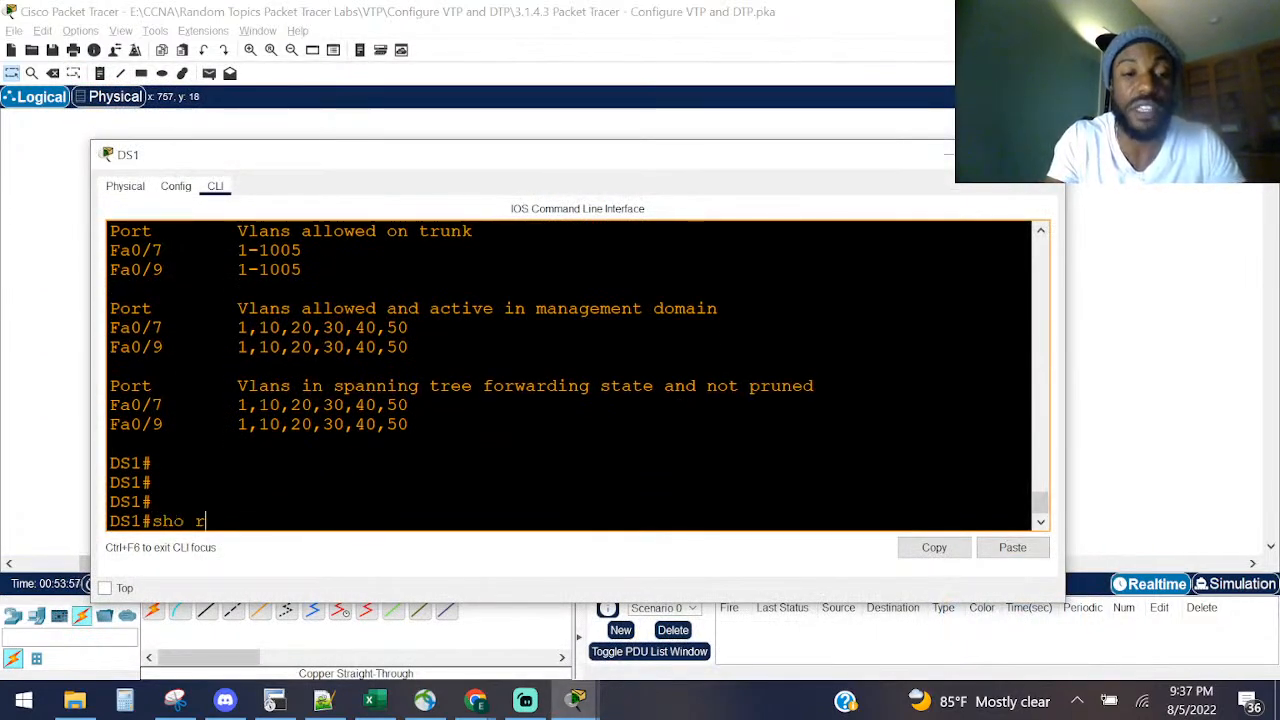
{"action": "type", "text": "sho ru"}
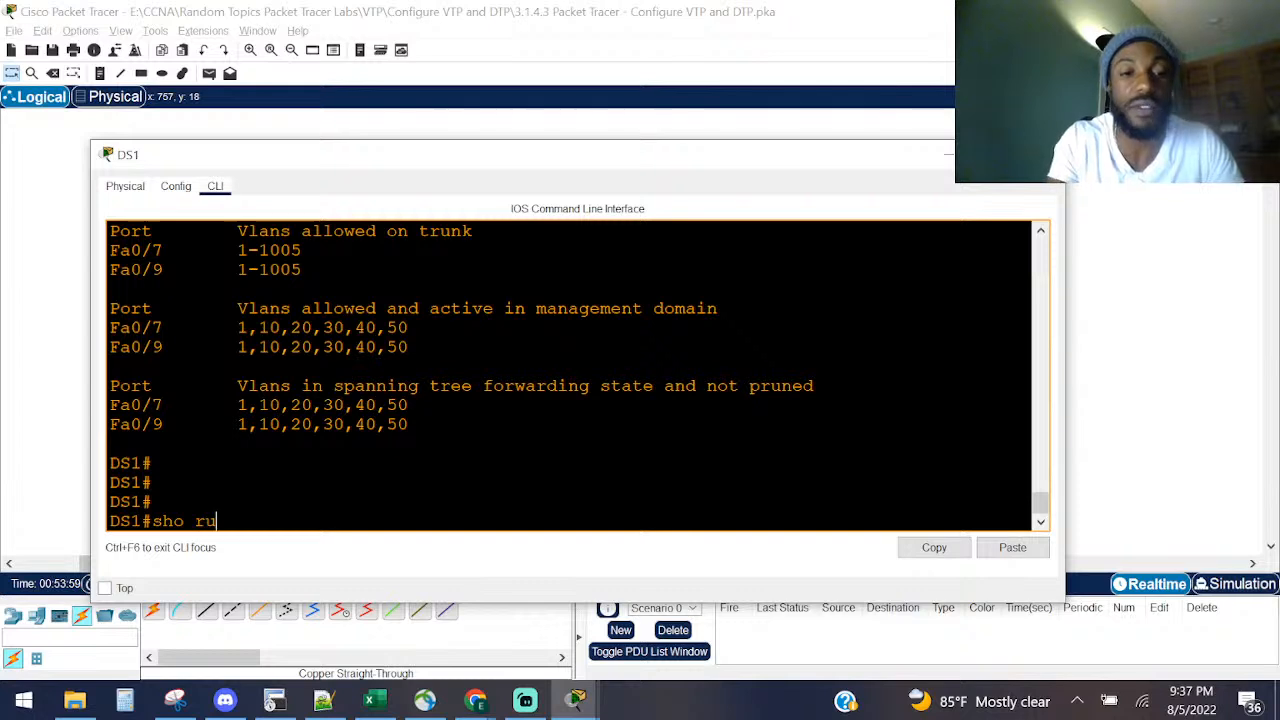
{"action": "type", "text": "n"}
{"action": "key", "text": "Tab"}
{"action": "key", "text": "Return"}
{"action": "key", "text": "space"}
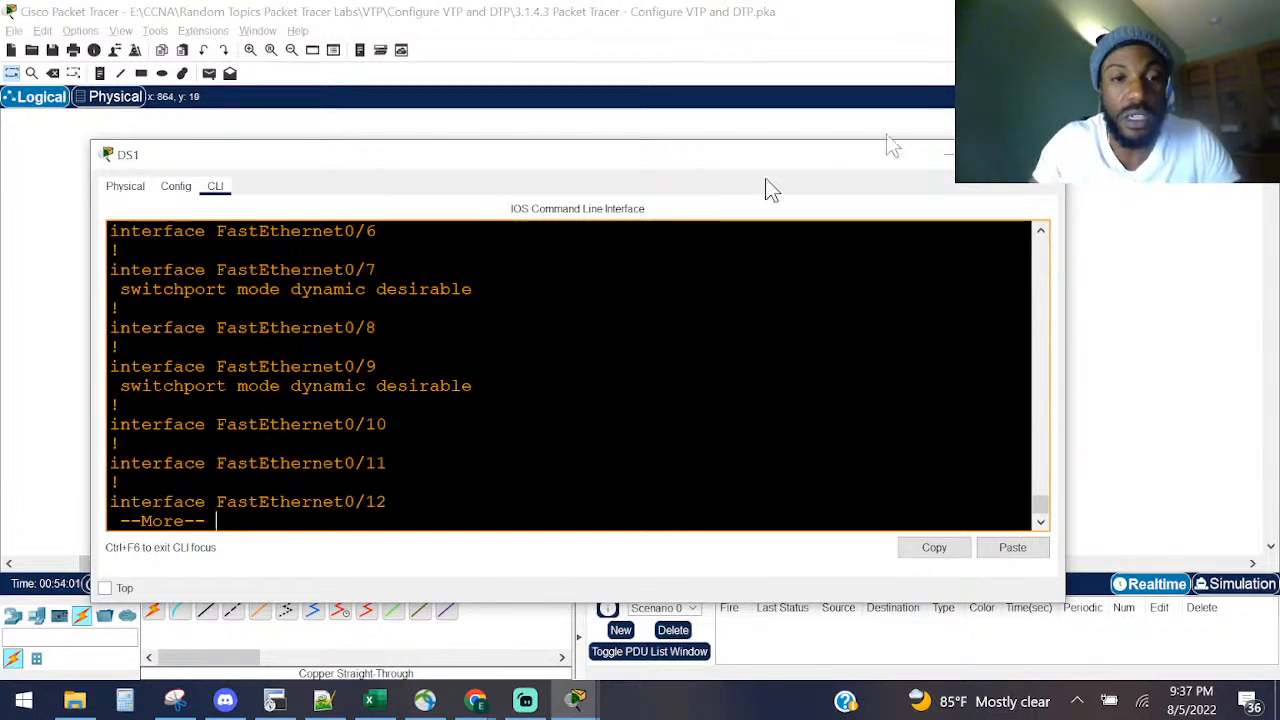
{"action": "left_click_drag", "start_coordinate": [493, 296], "coordinate": [58, 286]}
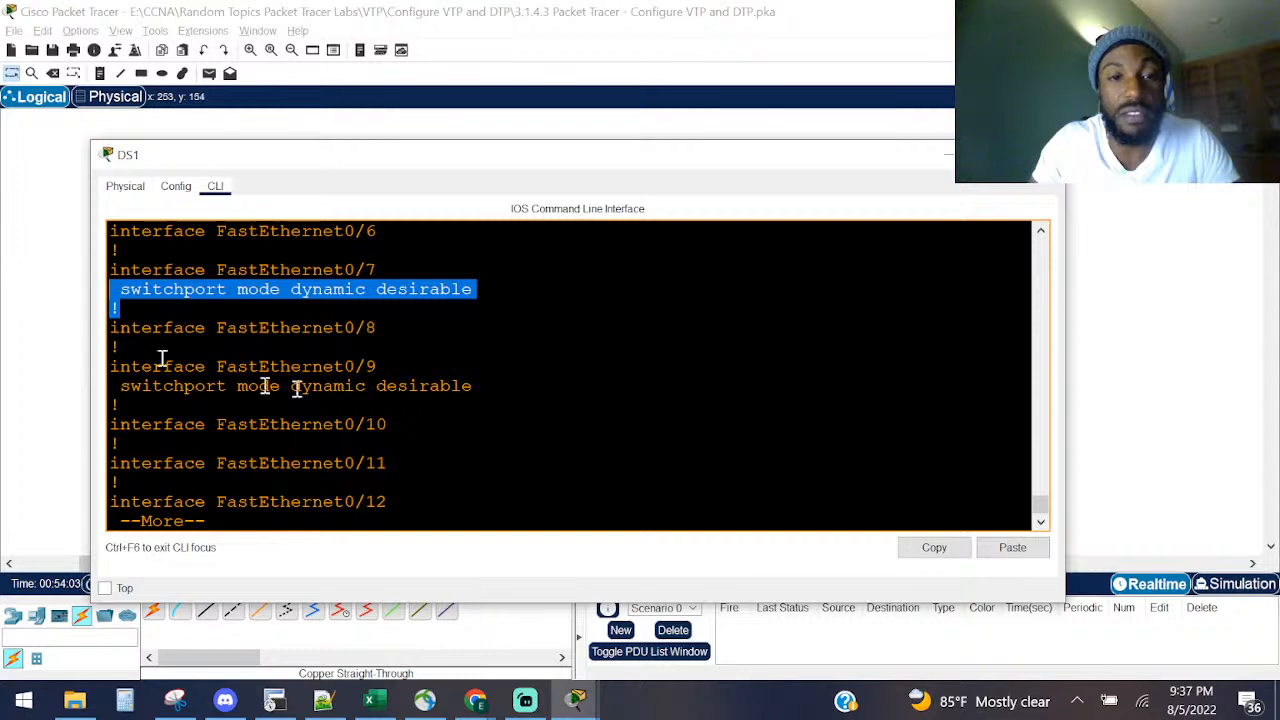
{"action": "left_click_drag", "start_coordinate": [472, 394], "coordinate": [58, 378]}
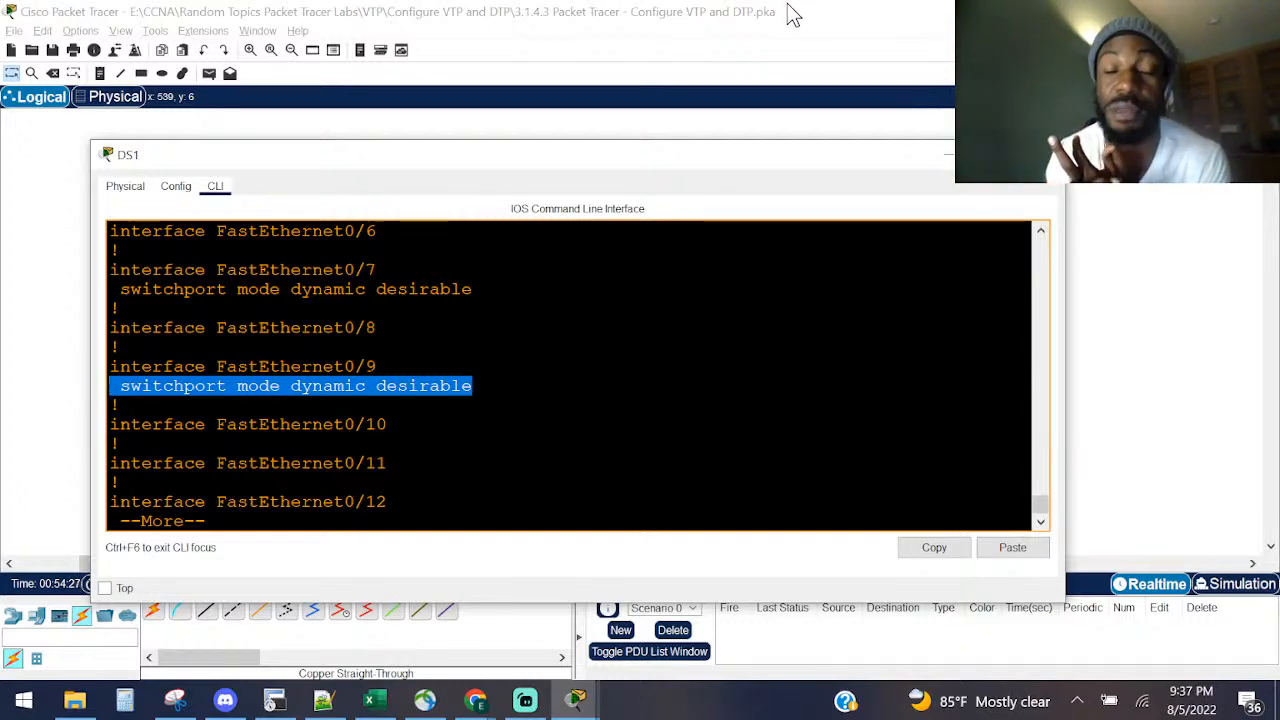
Step: Zoom in on DS1's physical view, then return to the CLI and quit the pager
{"action": "left_click", "coordinate": [125, 187]}
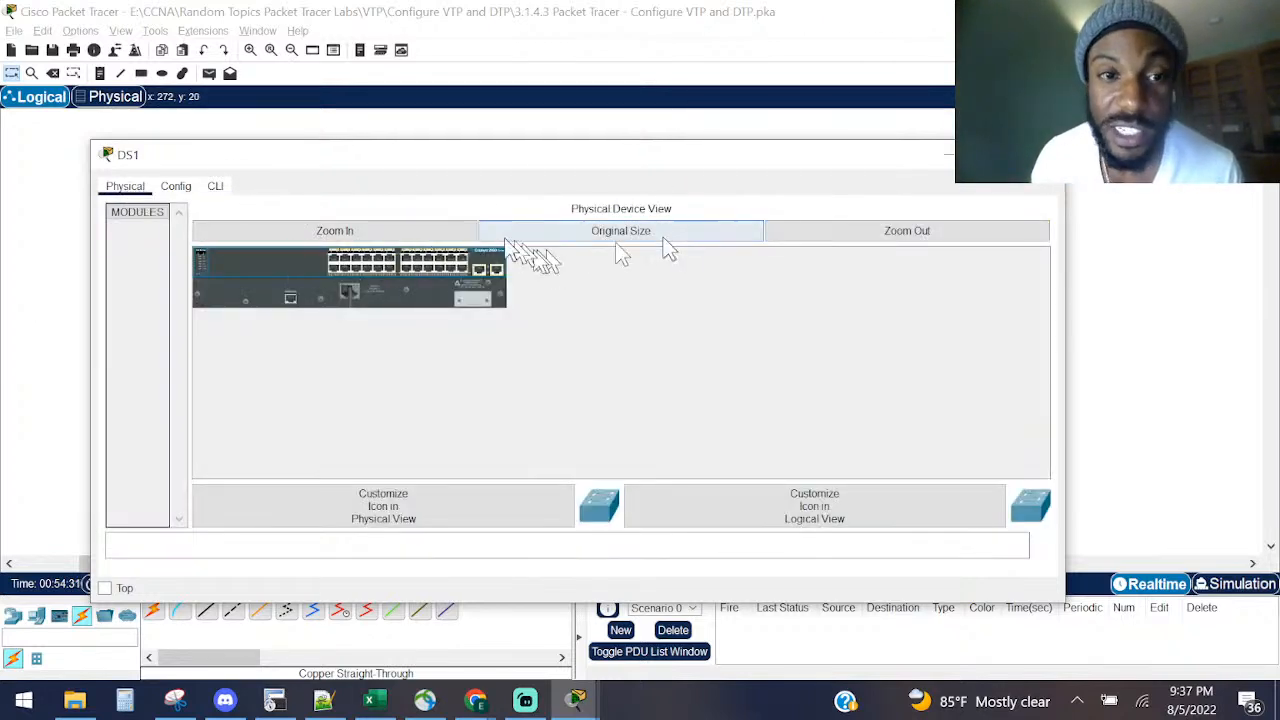
{"action": "left_click", "coordinate": [398, 236]}
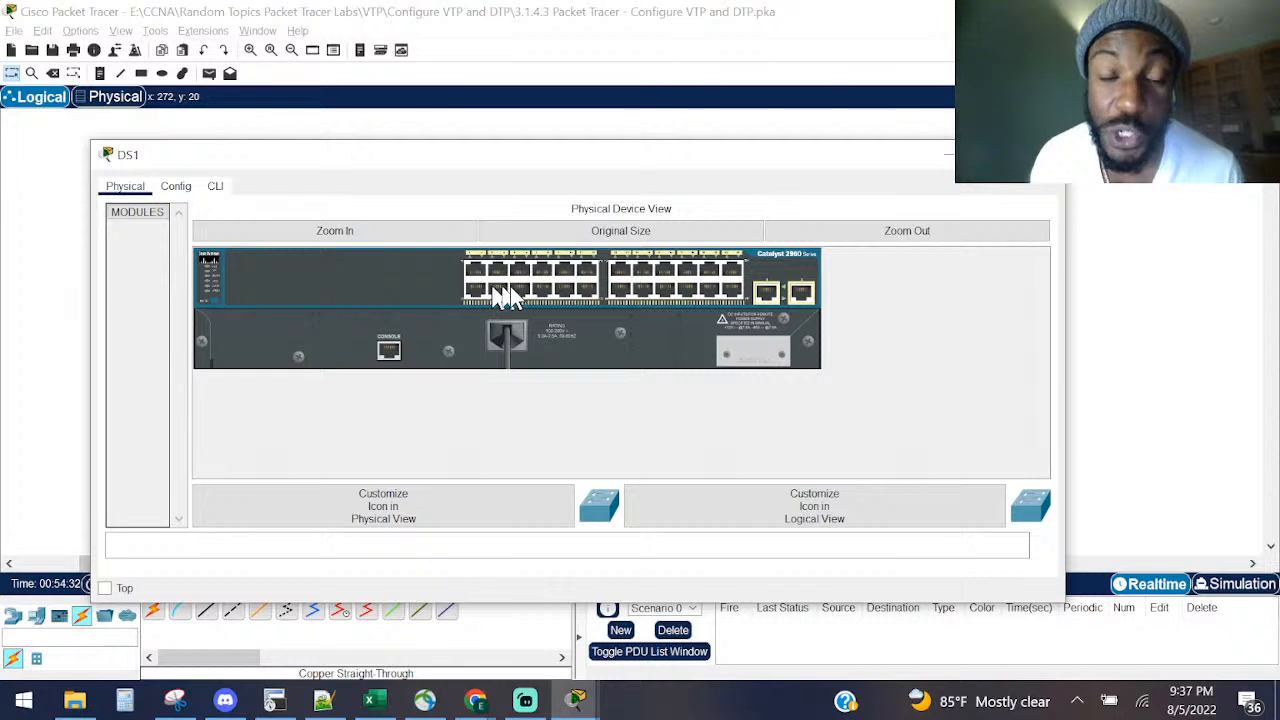
{"action": "left_click", "coordinate": [215, 186]}
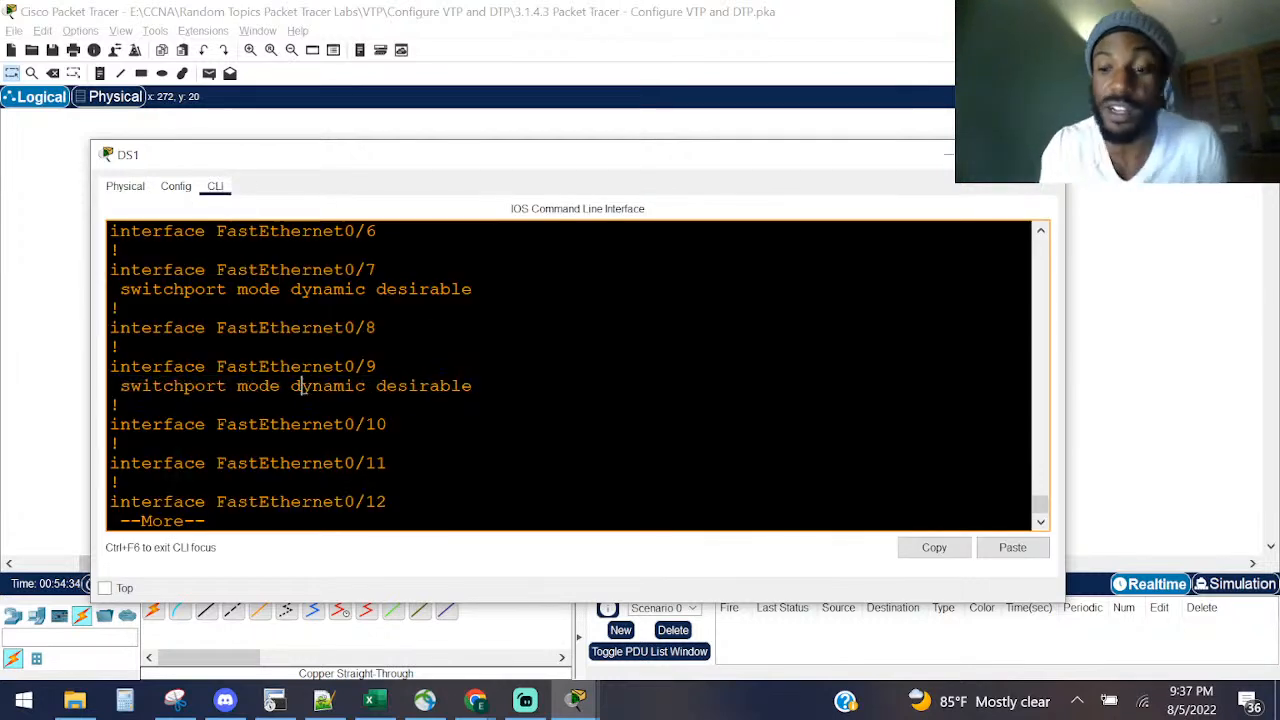
{"action": "key", "text": "Return"}
{"action": "key", "text": "Return"}
{"action": "key", "text": "Return"}
{"action": "key", "text": "q"}
{"action": "key", "text": "Return"}
{"action": "key", "text": "Return"}
Step: On DS1, enter configuration mode and list VTP versions 1–2 with 'vtp version ?'
{"action": "type", "text": "conf"}
{"action": "key", "text": "Tab"}
{"action": "type", "text": "t"}
{"action": "key", "text": "Tab"}
{"action": "key", "text": "Return"}
{"action": "type", "text": "vt"}
{"action": "key", "text": "Tab"}
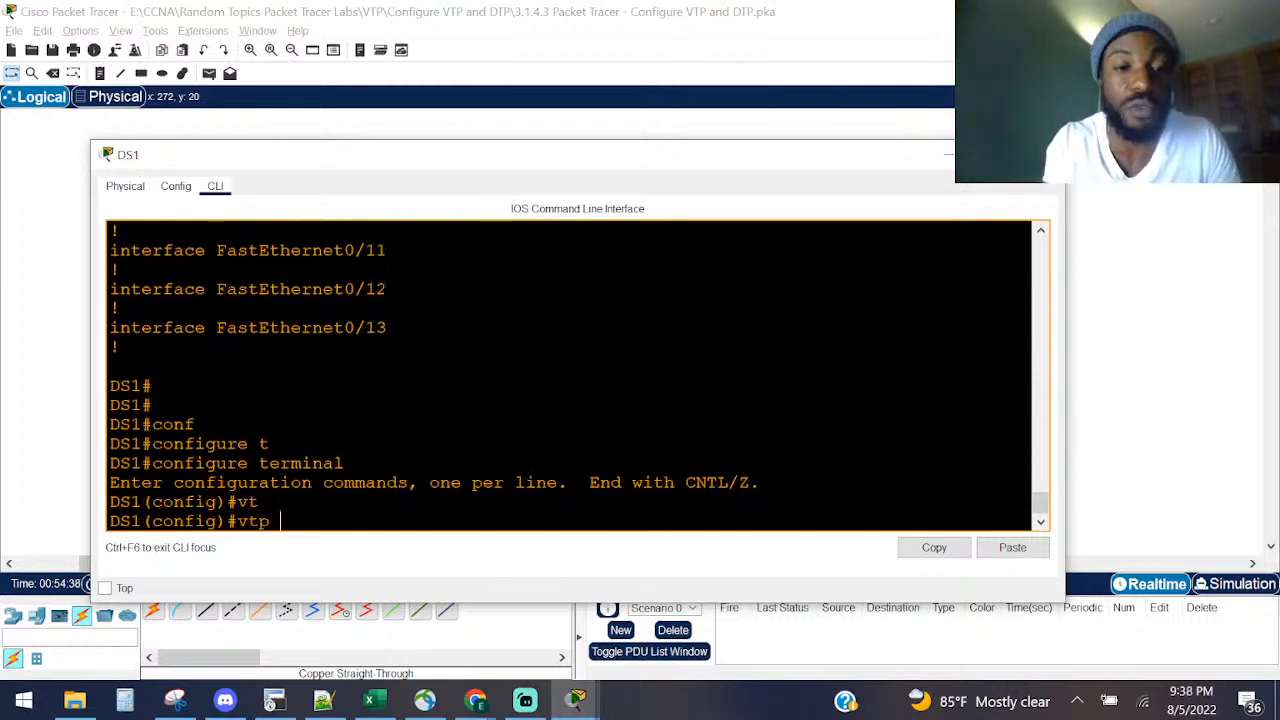
{"action": "type", "text": "v"}
{"action": "key", "text": "Tab"}
{"action": "type", "text": "?"}
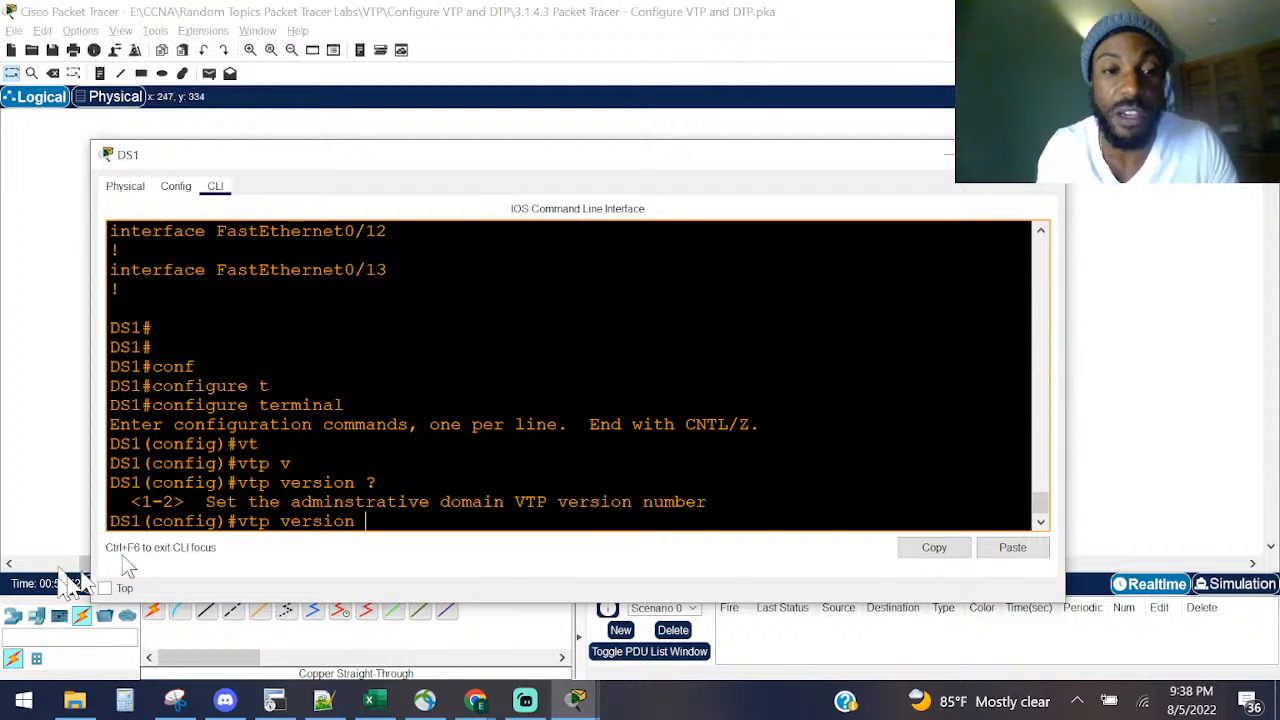
{"action": "right_click", "coordinate": [122, 511]}
{"action": "left_click_drag", "start_coordinate": [238, 463], "coordinate": [257, 464]}
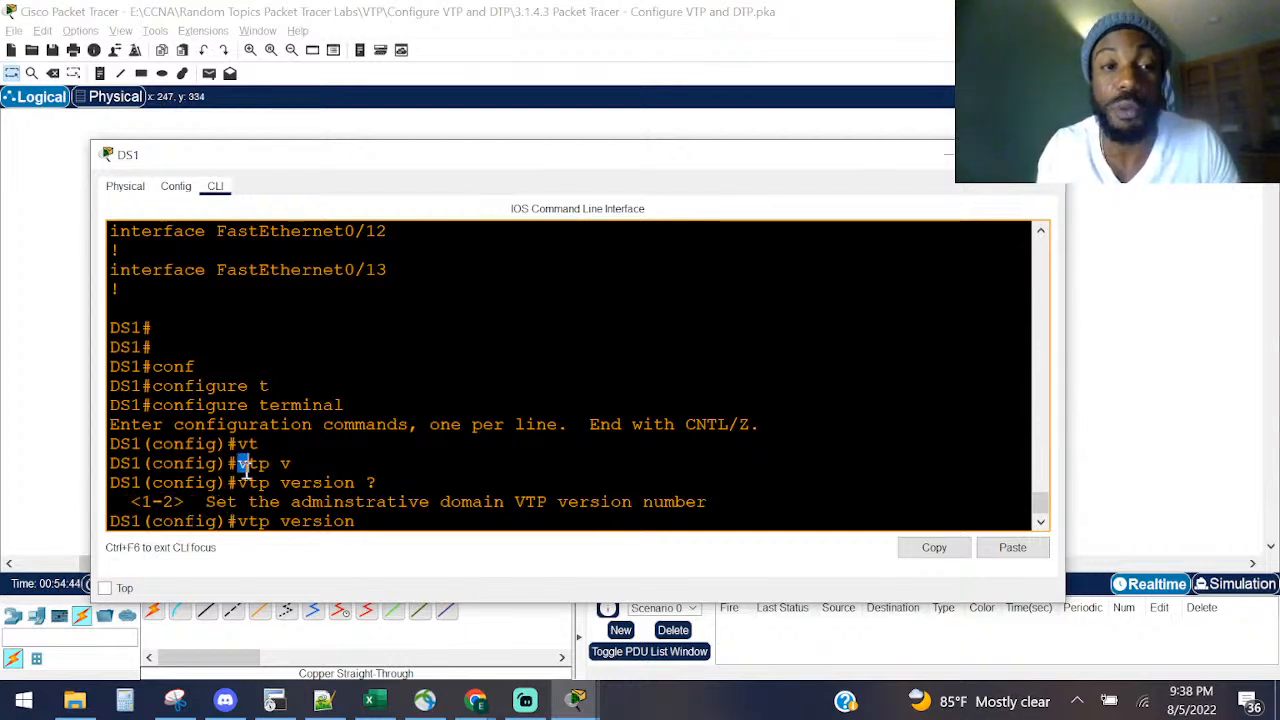
{"action": "left_click", "coordinate": [128, 190]}
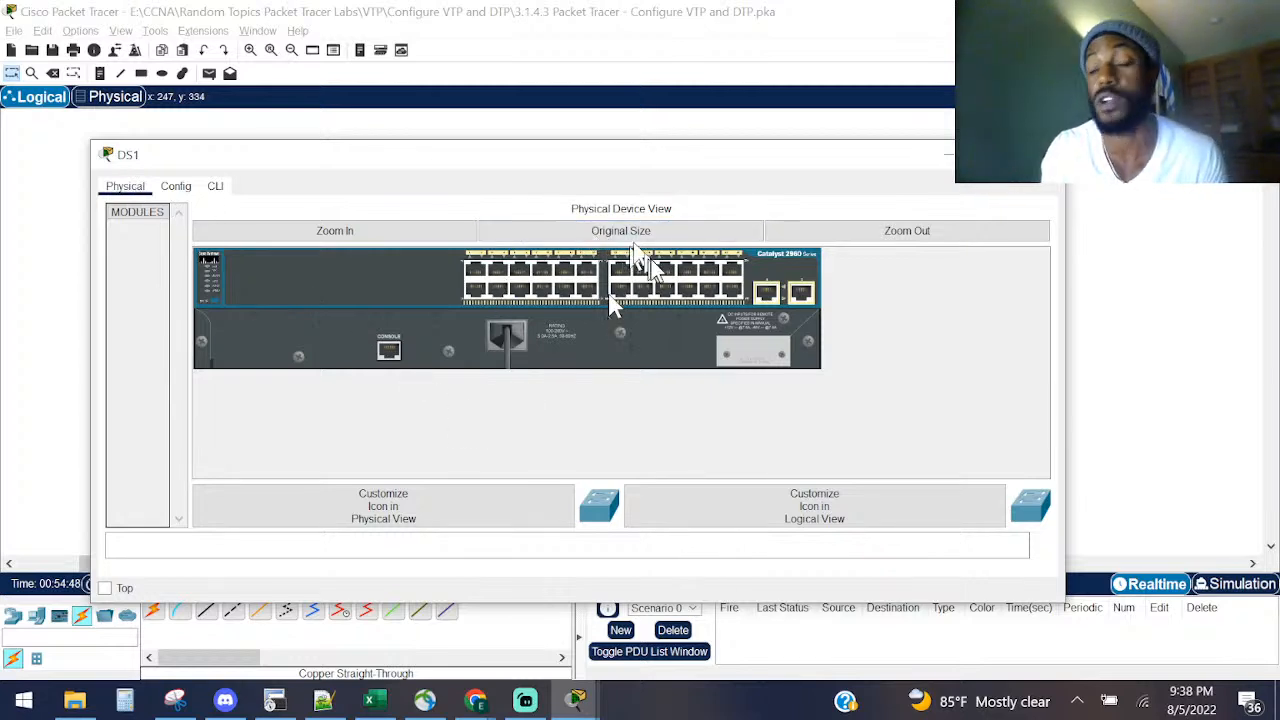